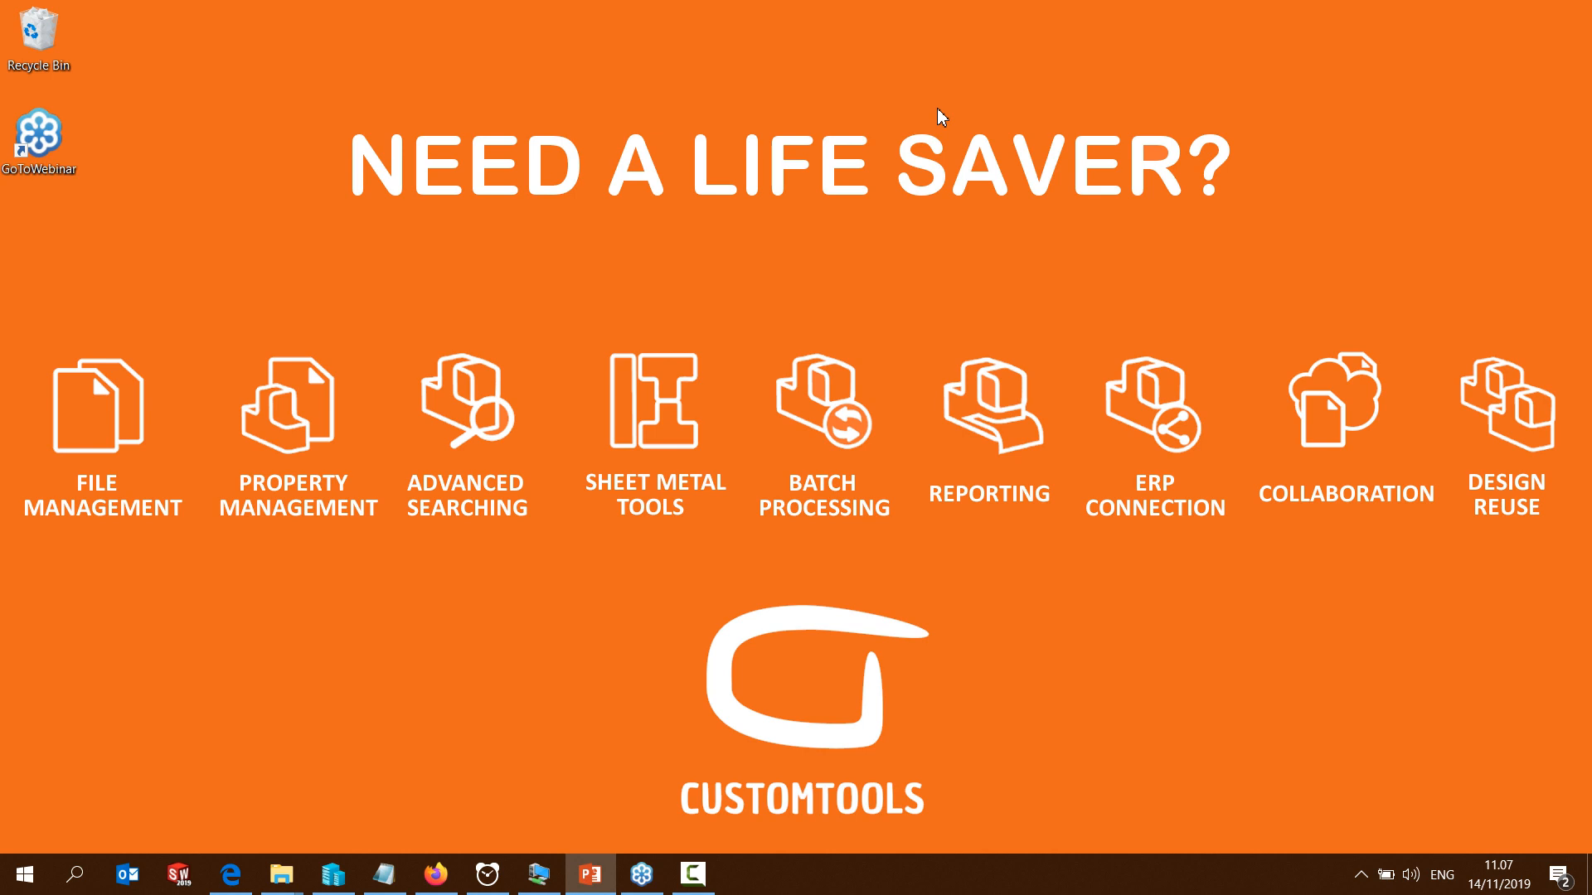
Switch to Firefox, open the customer log-in from the CUSTOMTOOLS website, and enter Acme as the company
click(442, 874)
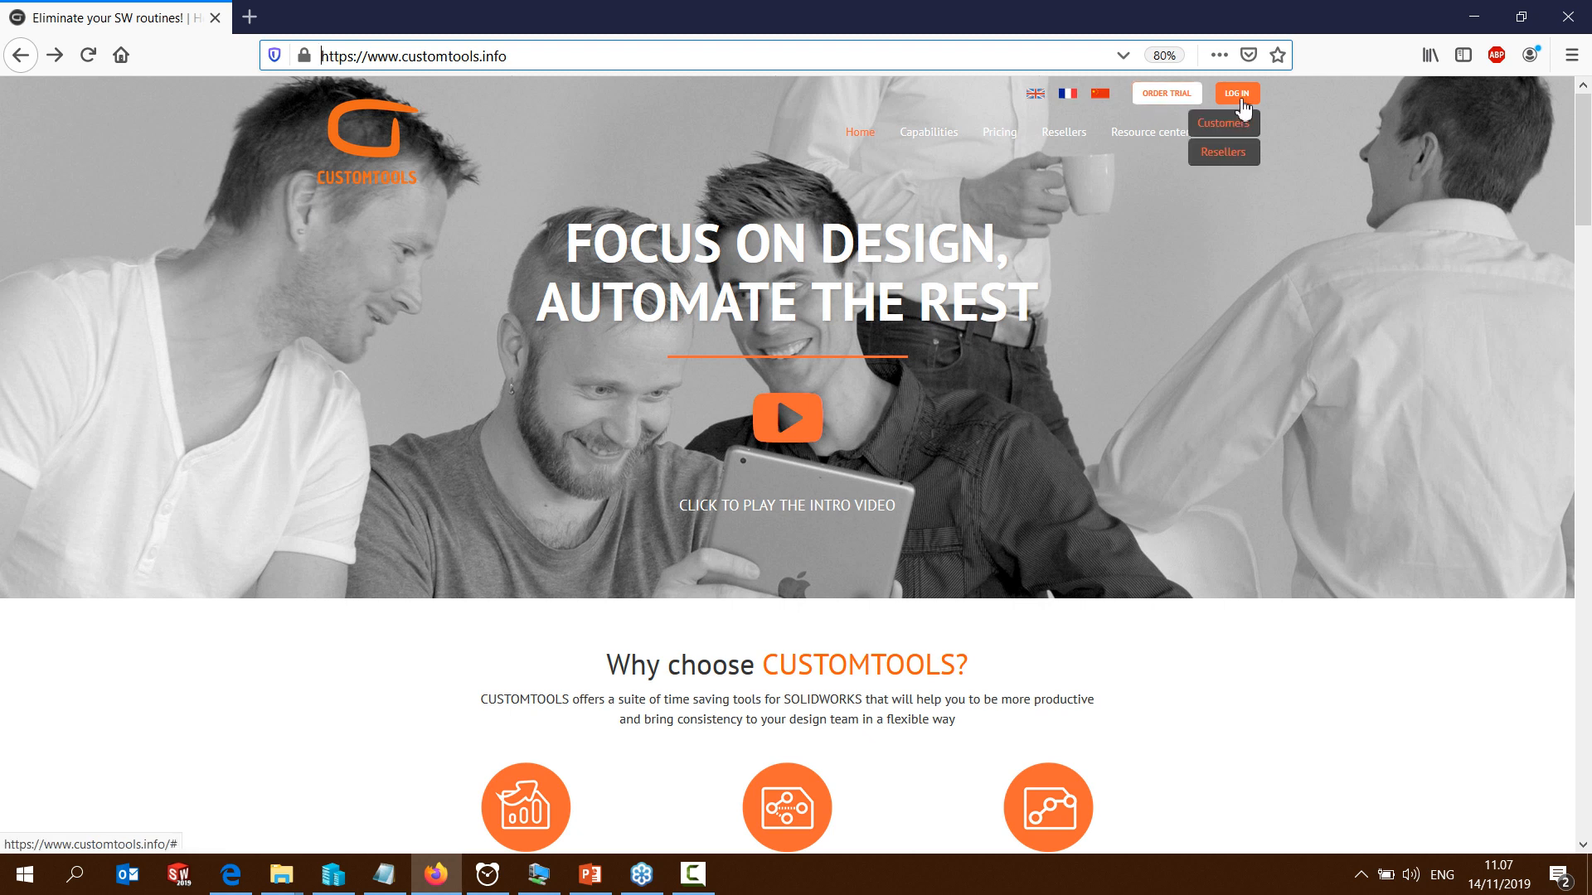
click(1228, 123)
click(503, 343)
text(Acme)
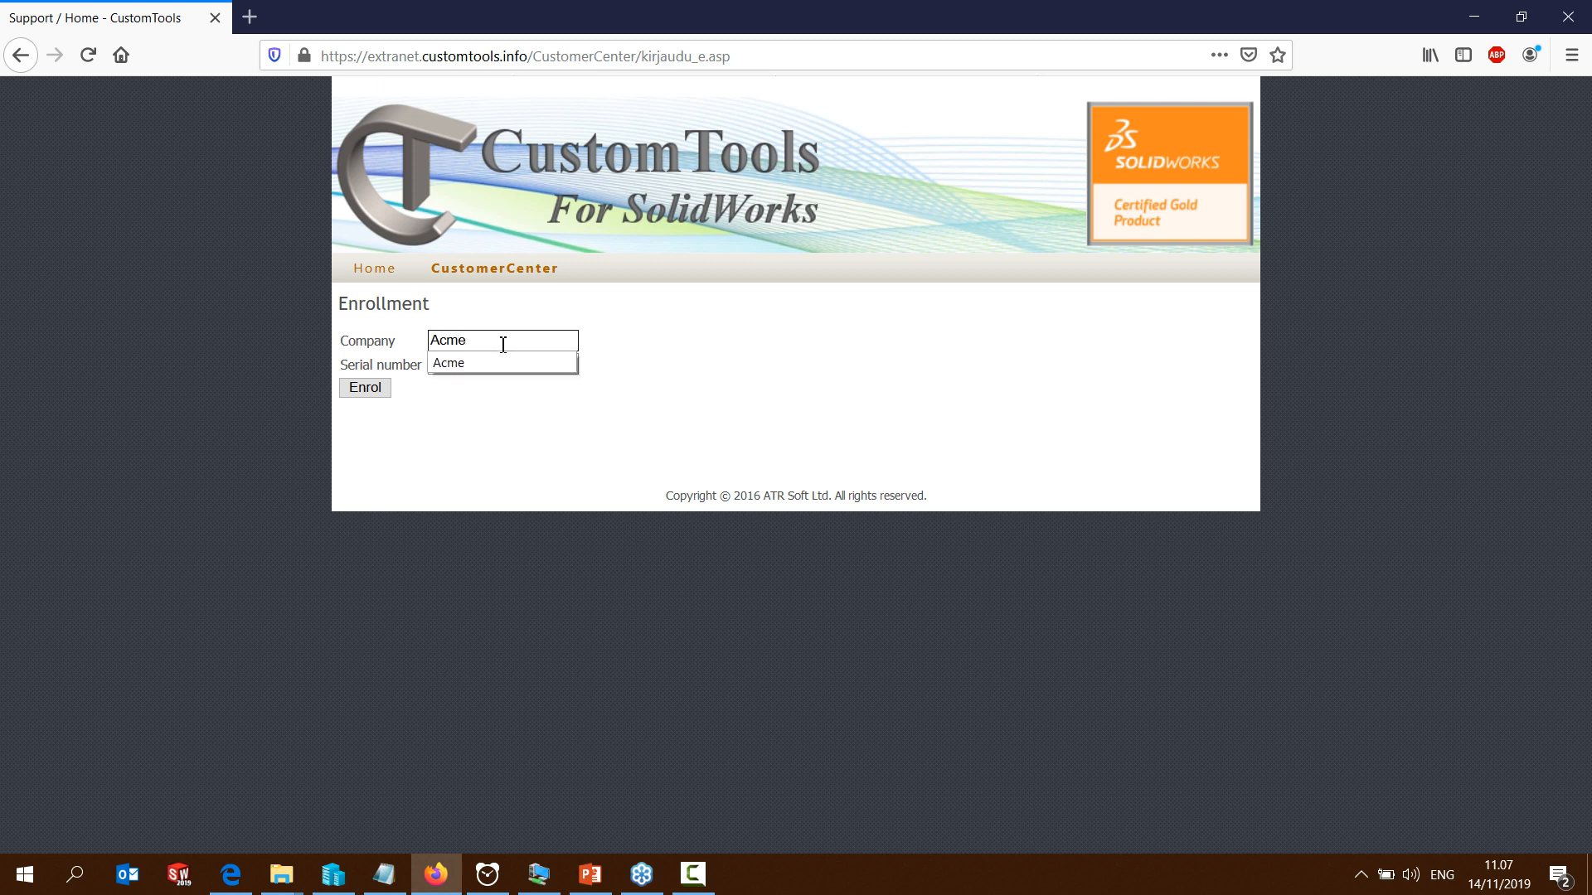
Clear the serial number field, paste the copied serial number from the notes, and enrol in the customer center
click(487, 365)
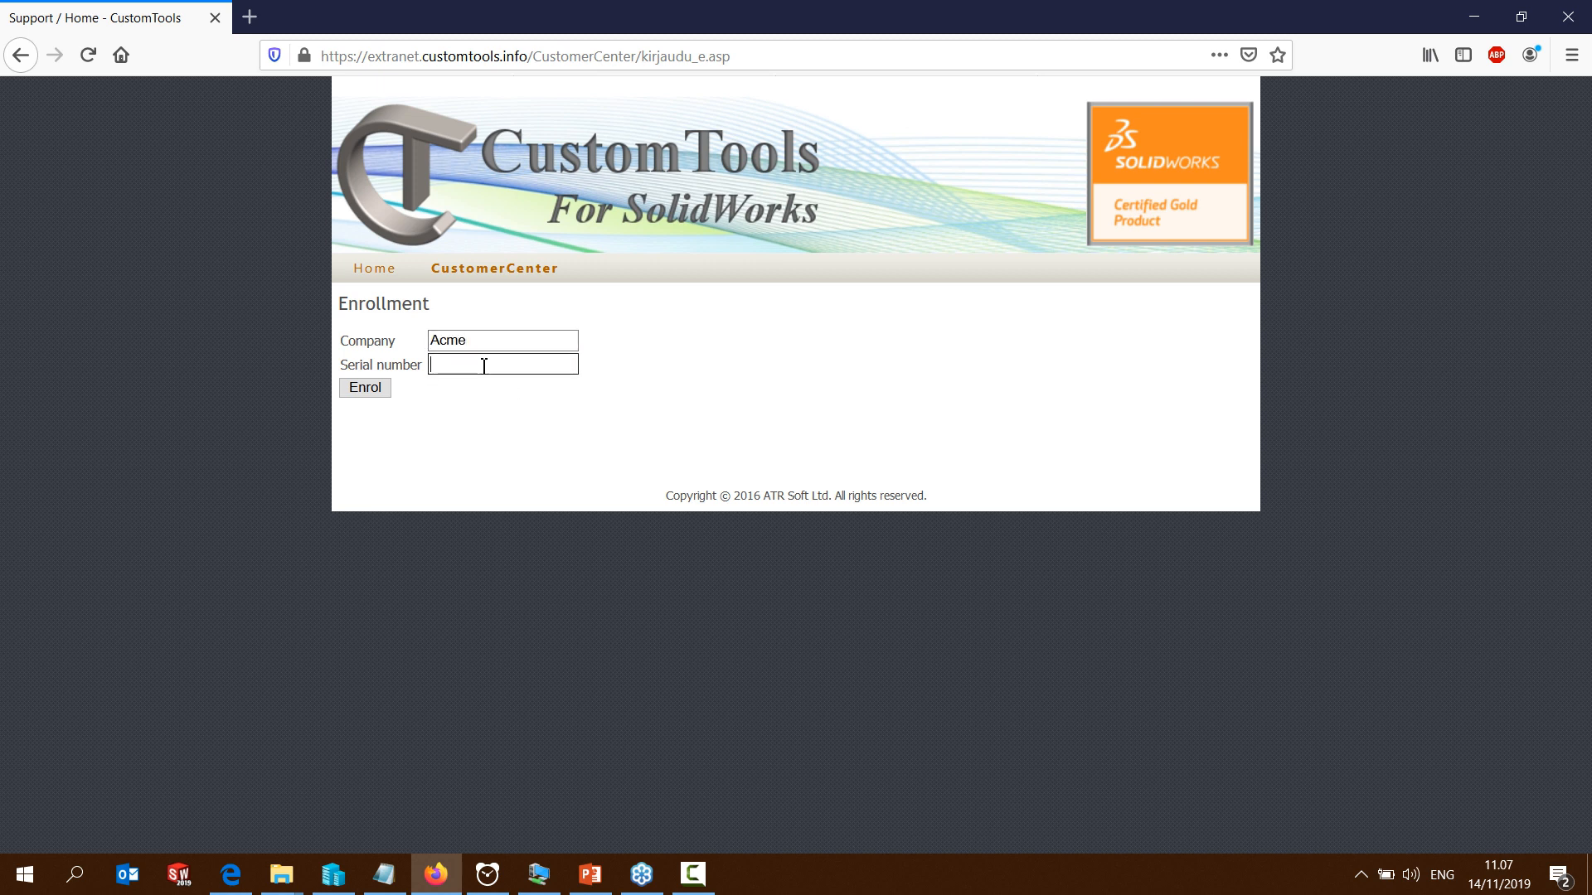
drag(504, 370, 385, 373)
key(BackSpace)
click(383, 875)
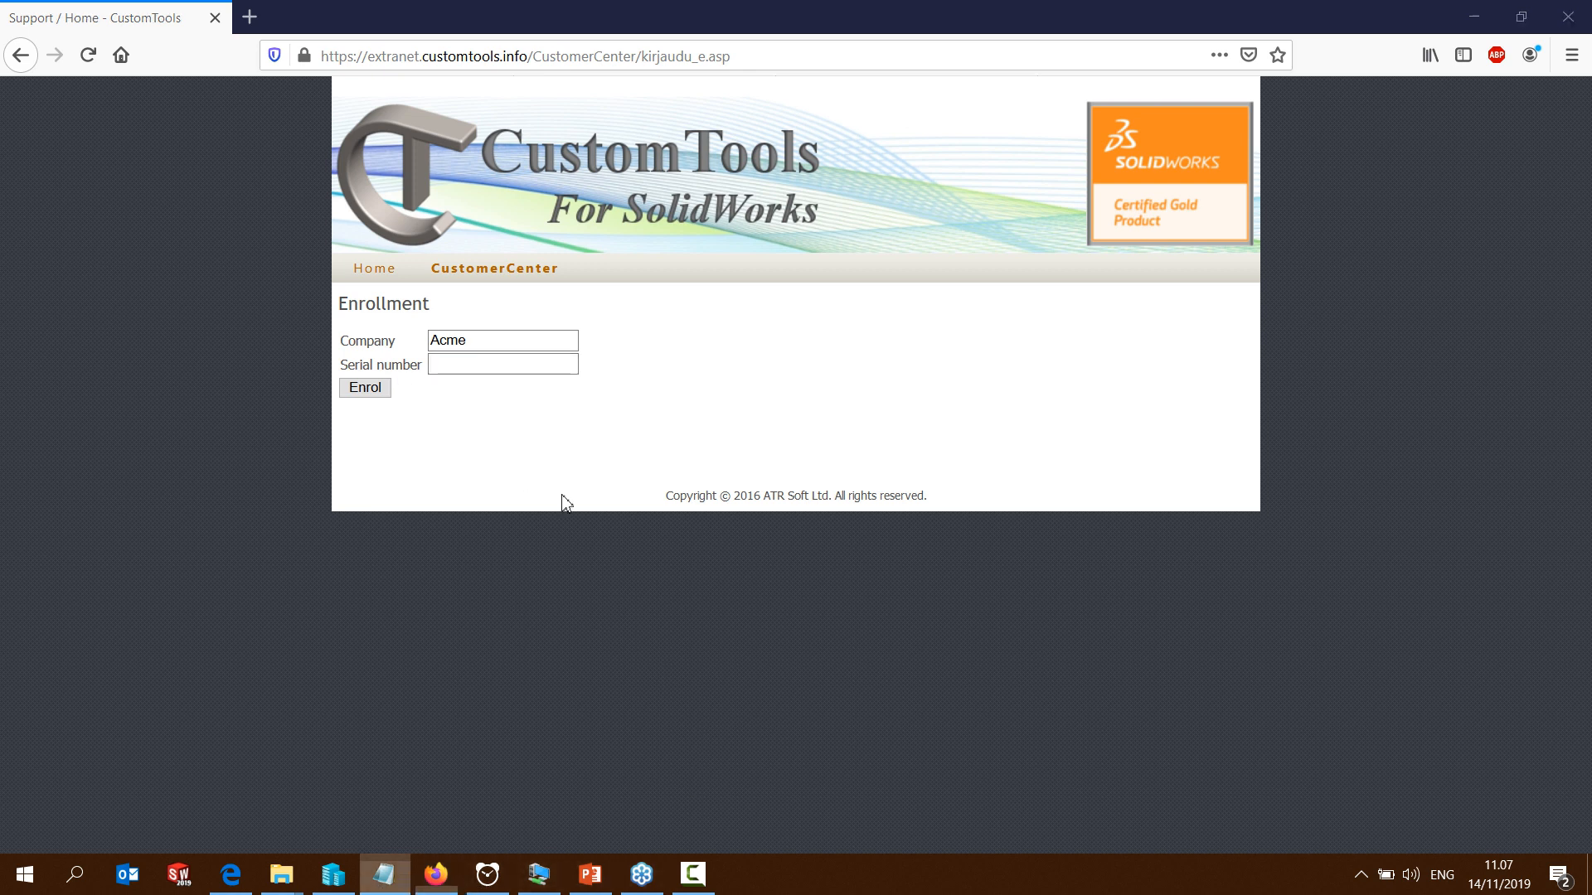
click(477, 368)
key(ctrl+v)
click(368, 390)
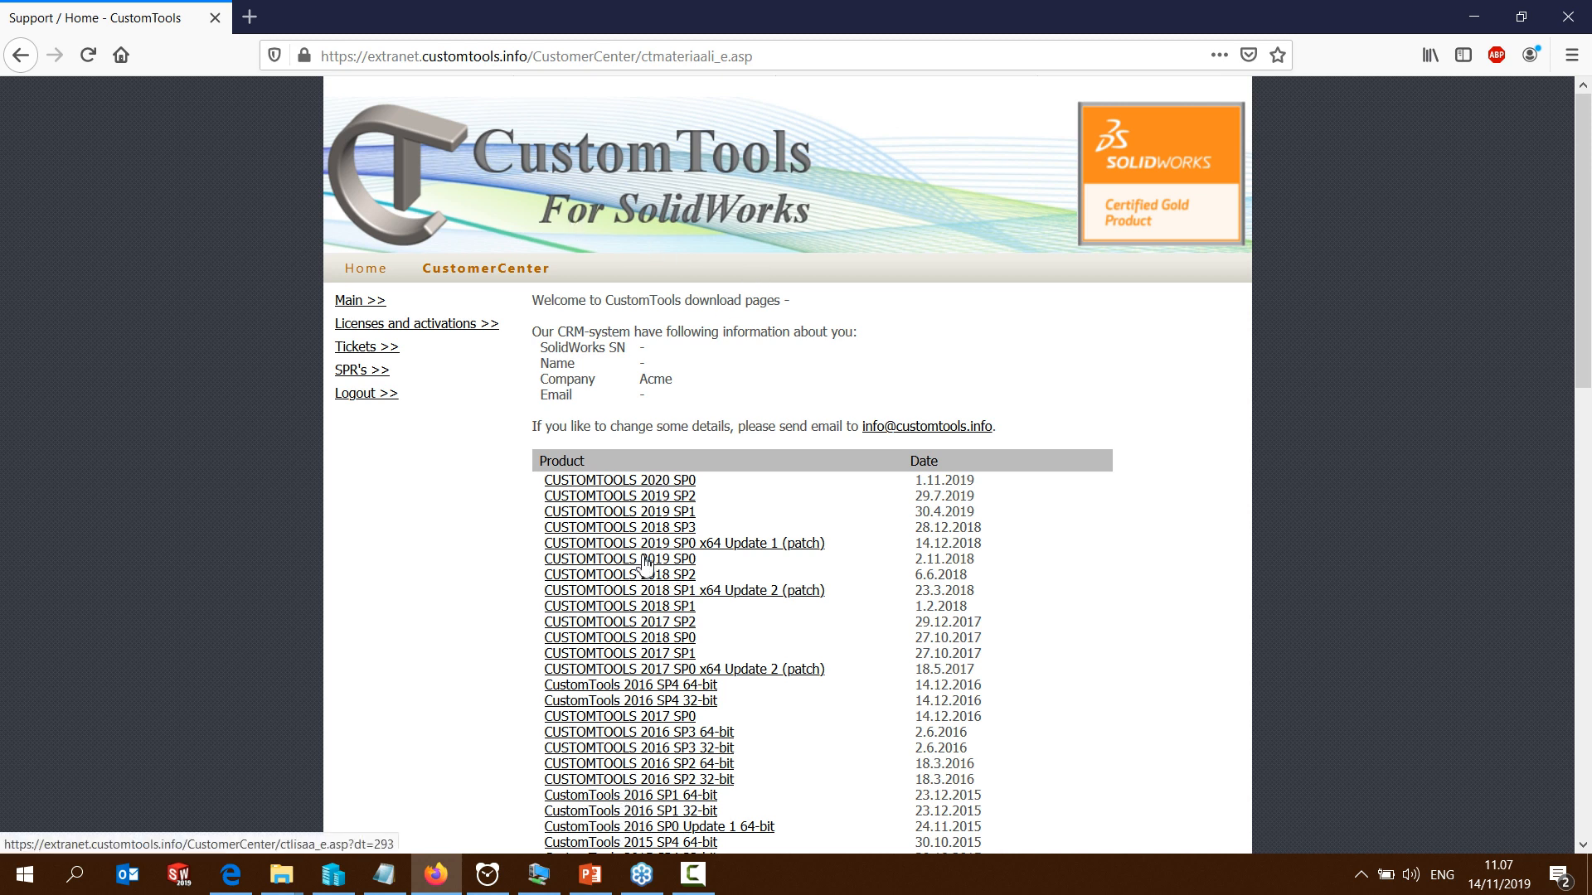
Download the CUSTOMTOOLS 2020 SP0 installer and save the file CUSTOMTOOLS.2020.SP0.64bit.exe
click(630, 487)
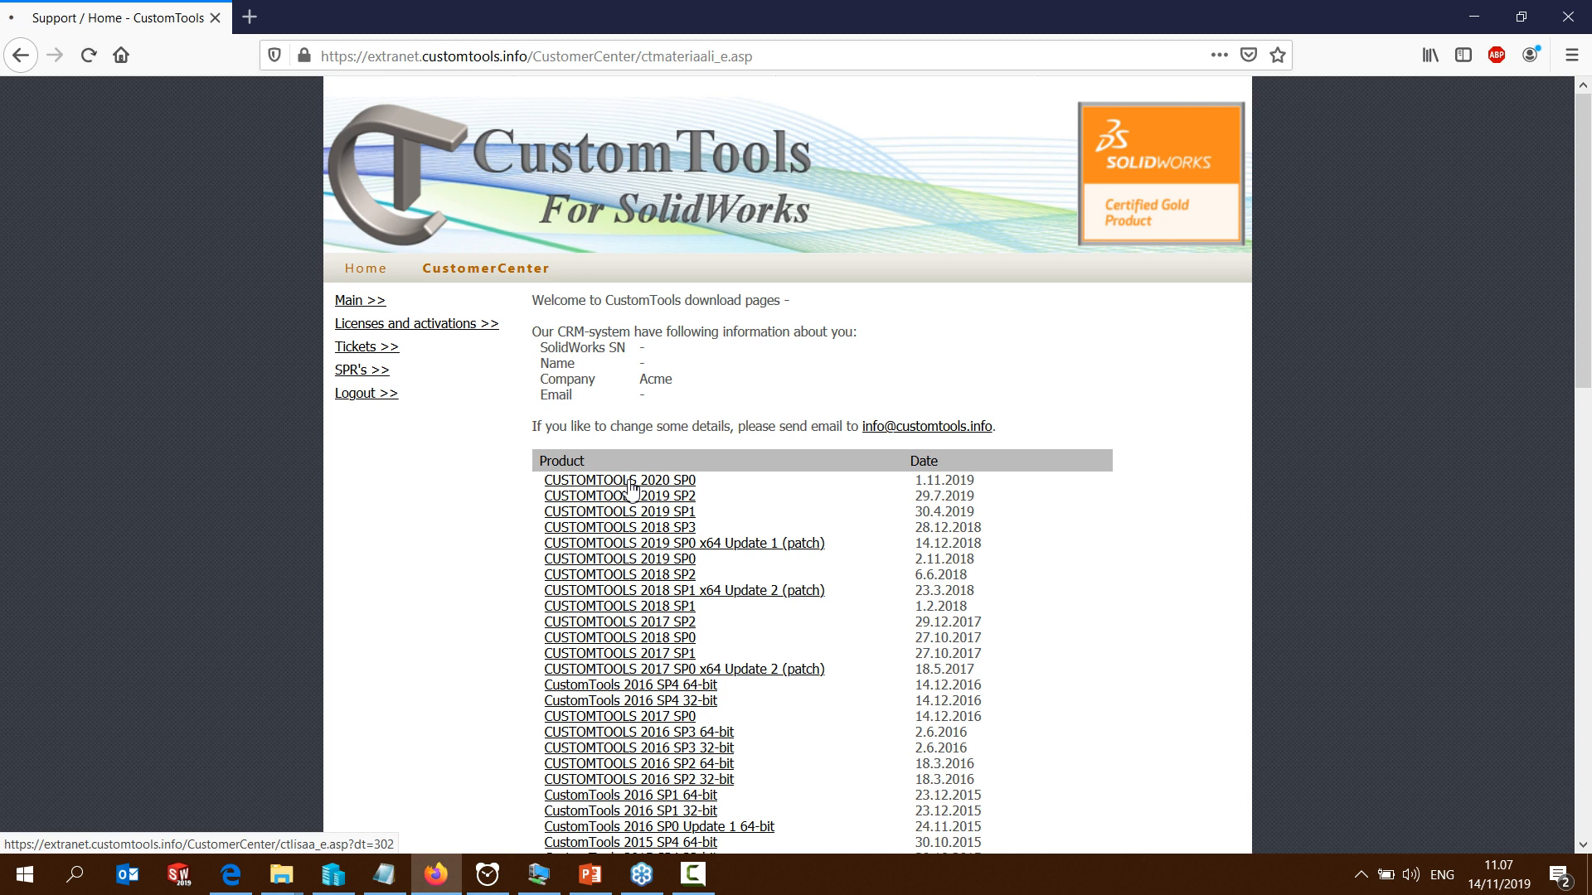
click(973, 330)
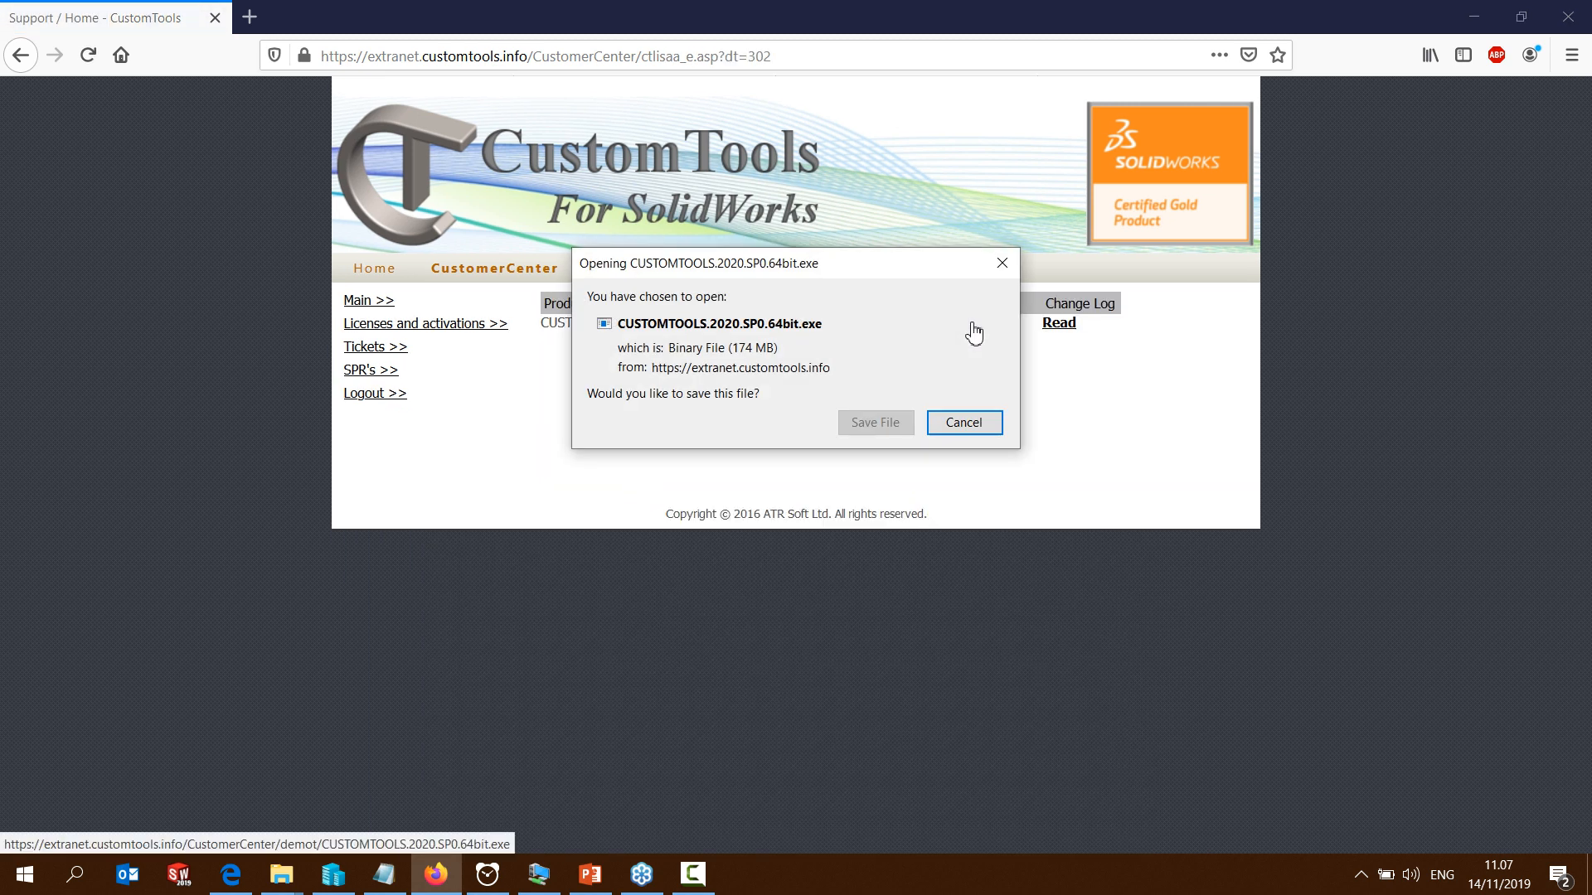
click(886, 423)
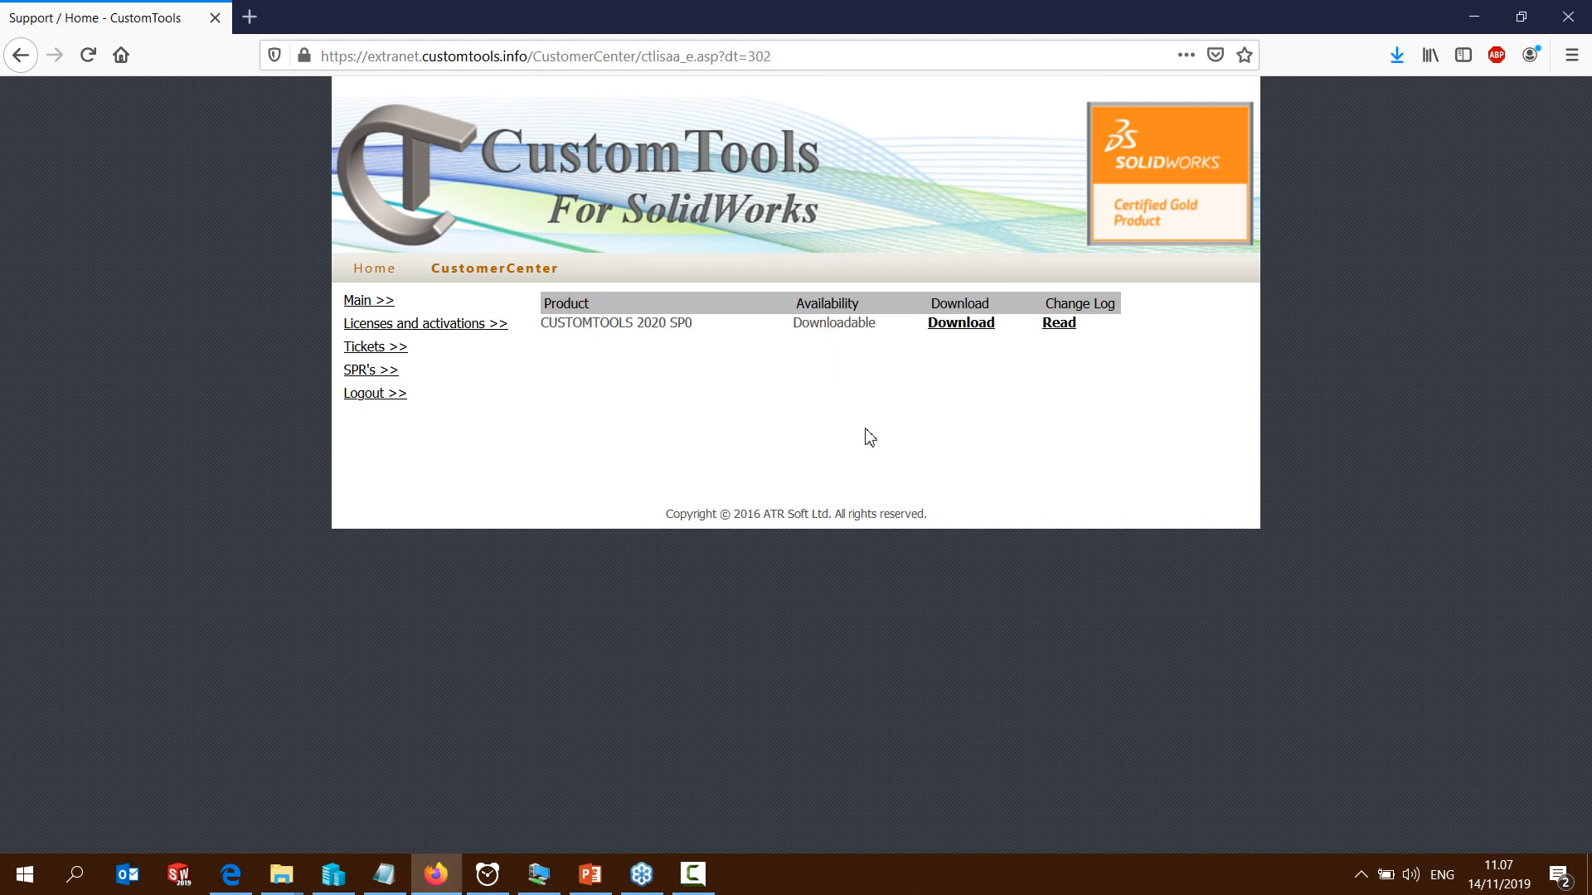
Launch CUSTOMTOOLS.2020.SP0.64bit.exe from the browser's full downloads list and allow the installer to run
click(1397, 58)
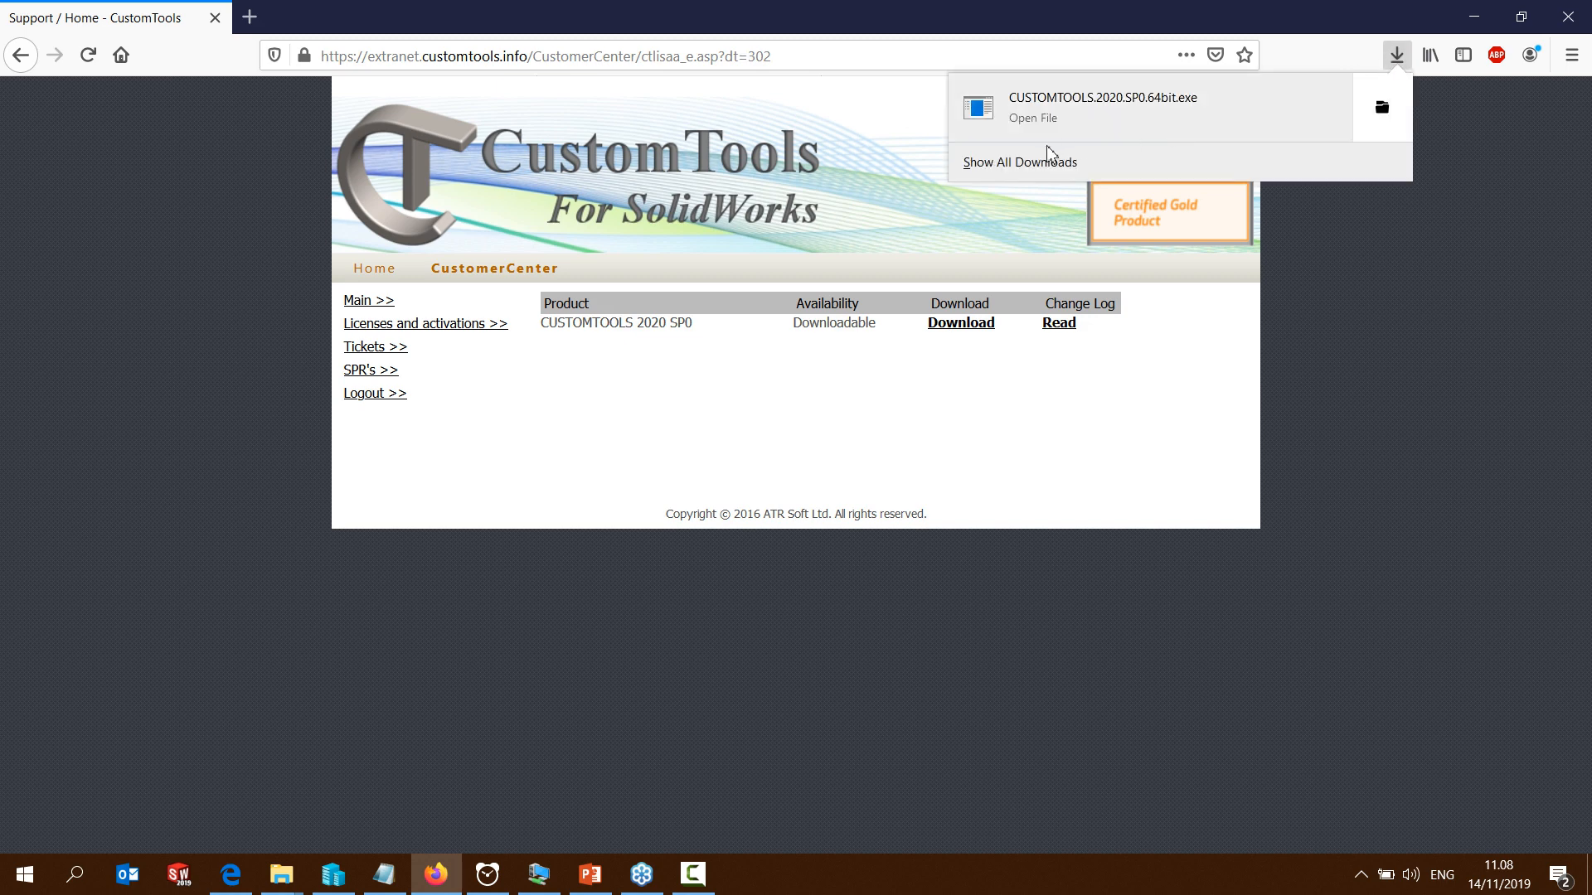
click(1001, 164)
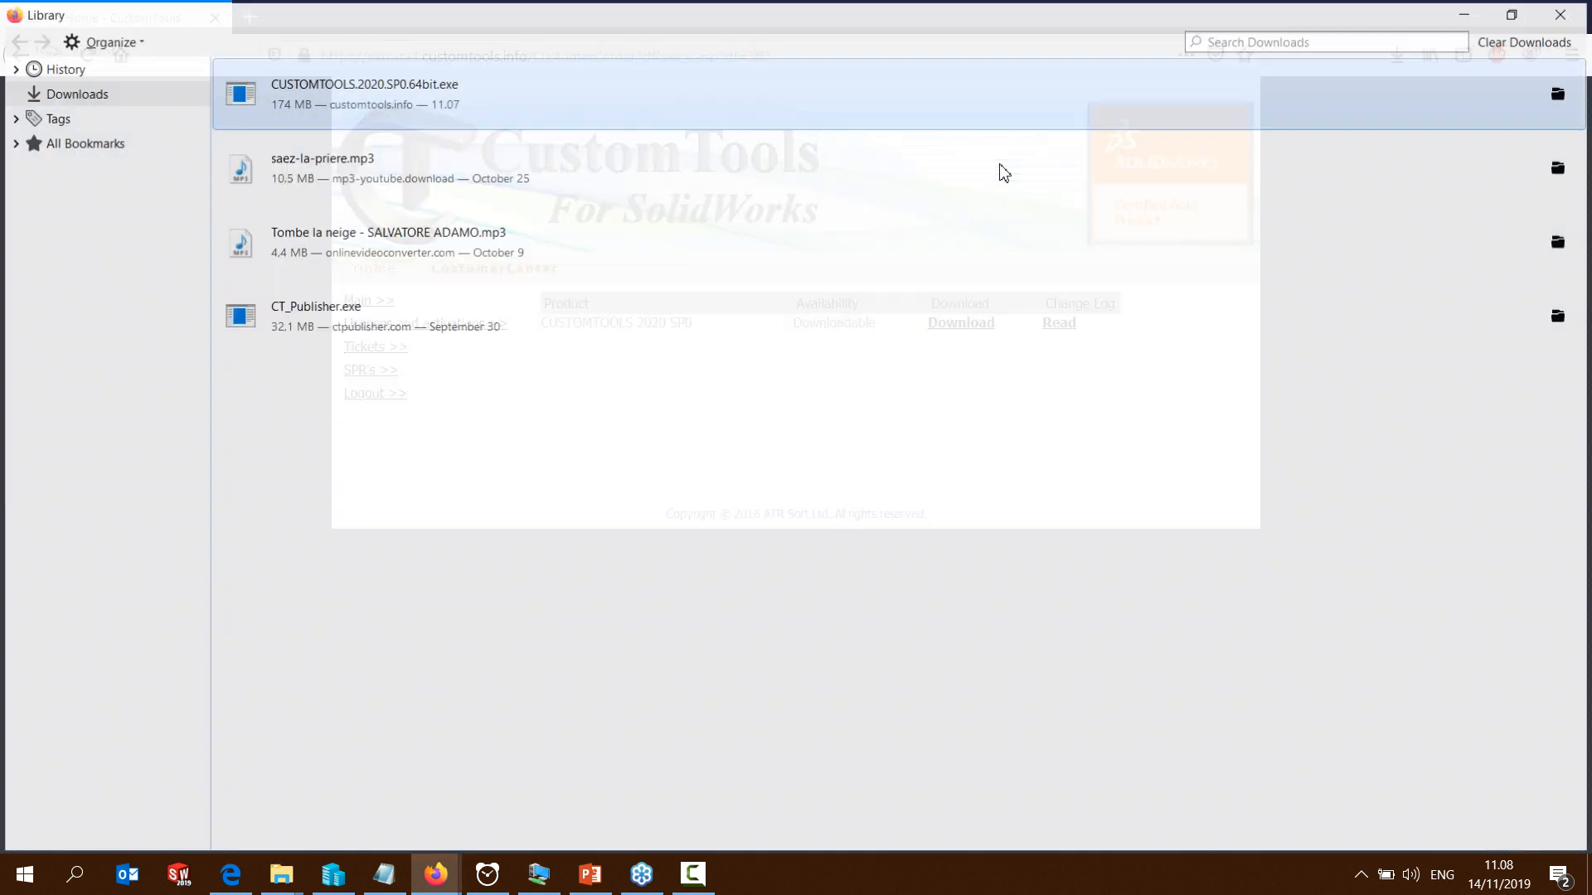
double_click(382, 88)
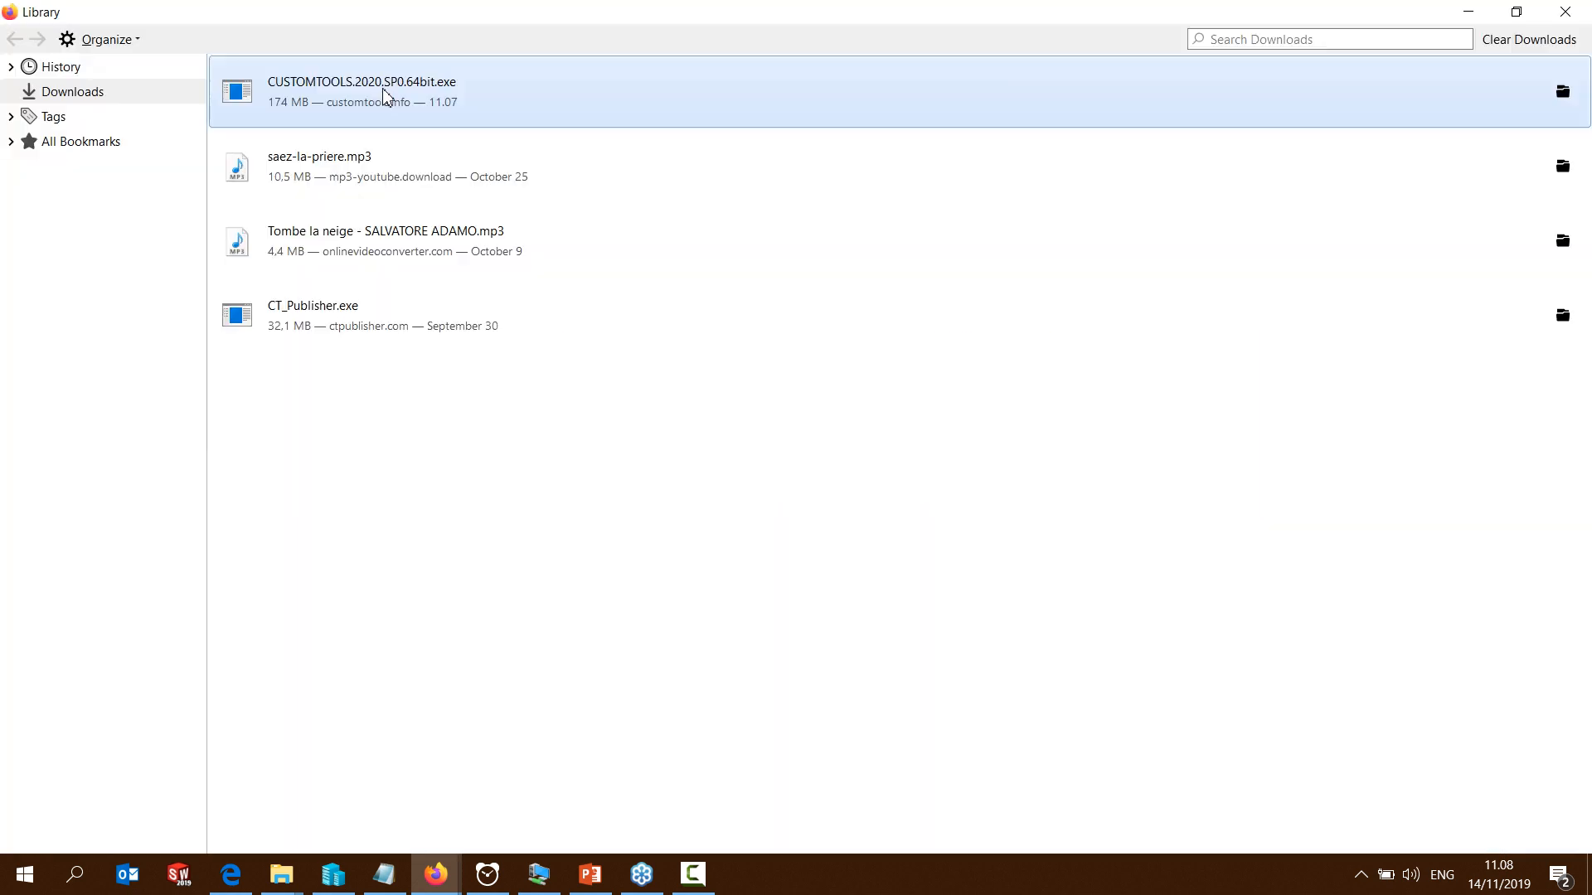
click(1475, 15)
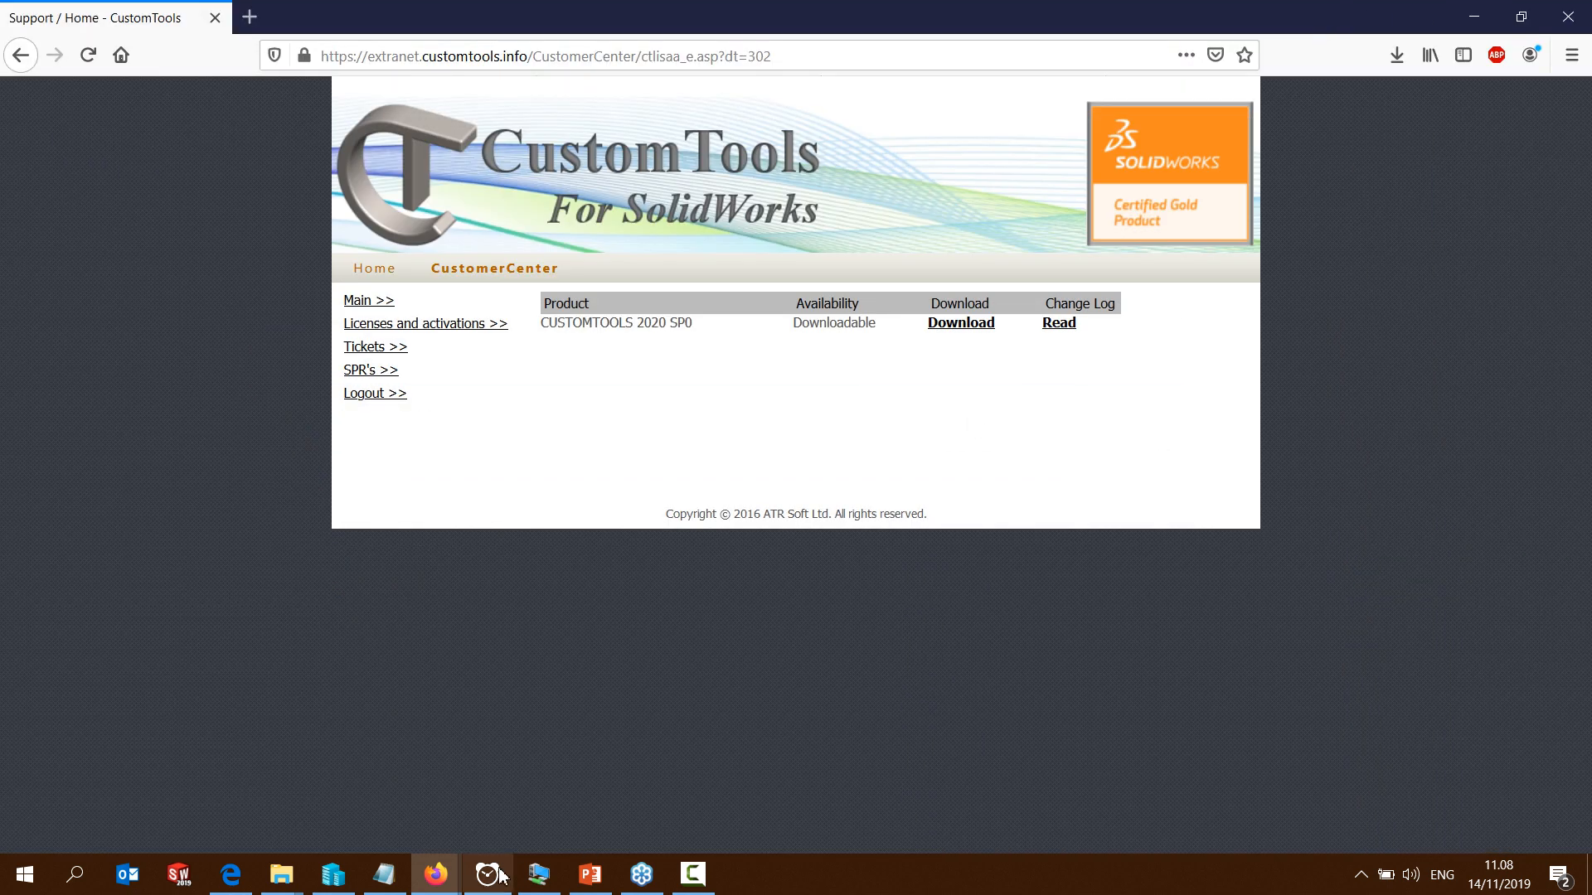
click(408, 817)
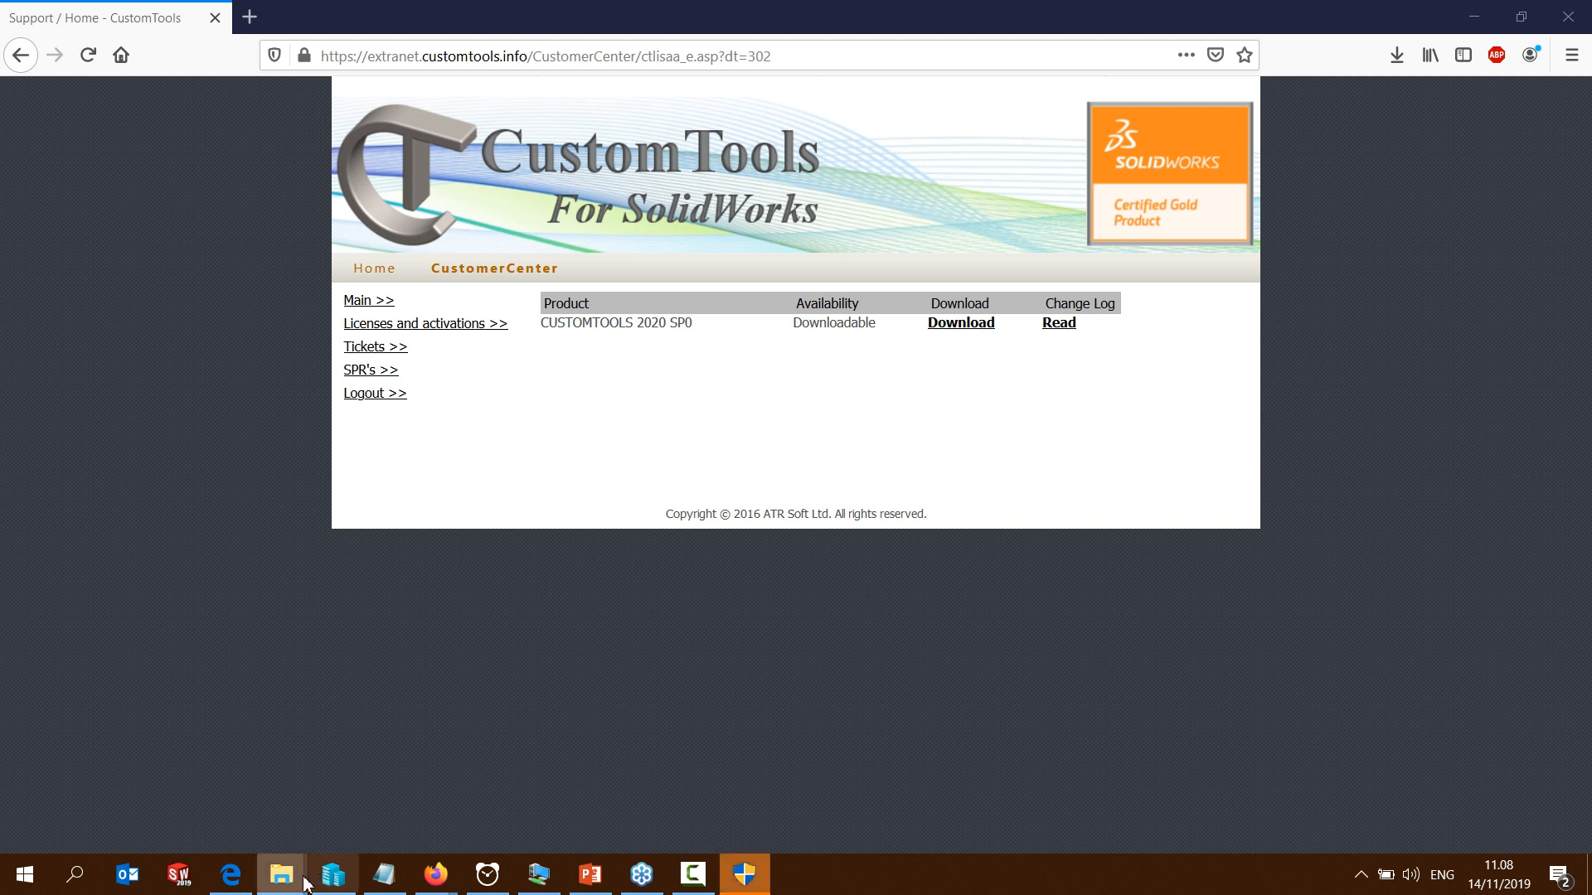
click(744, 878)
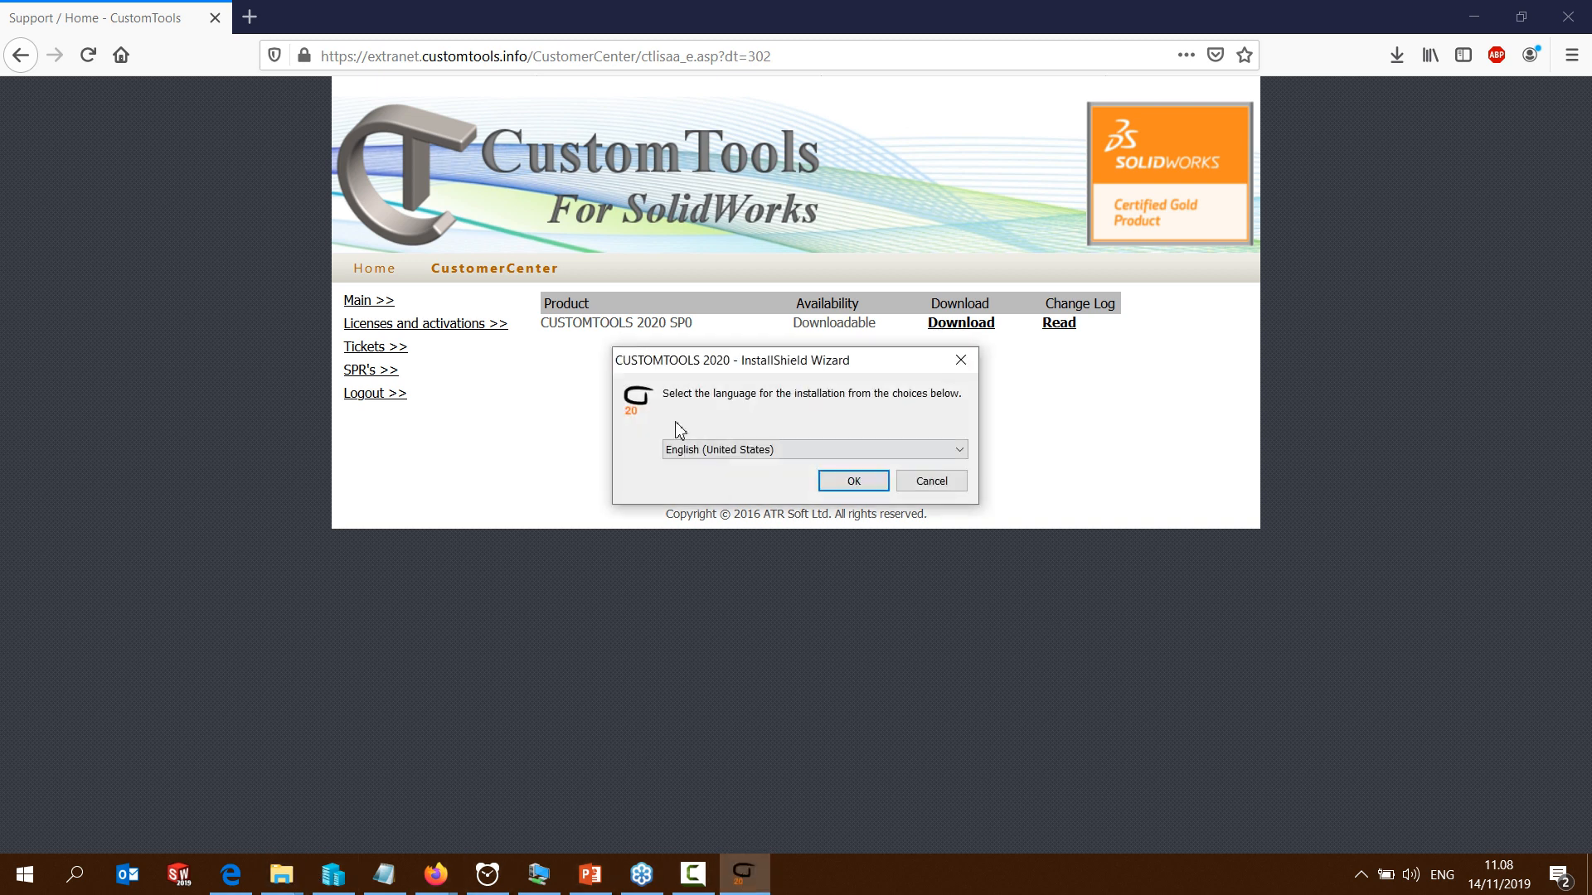
Use English (United States) for the installation and accept the licence agreement
click(855, 485)
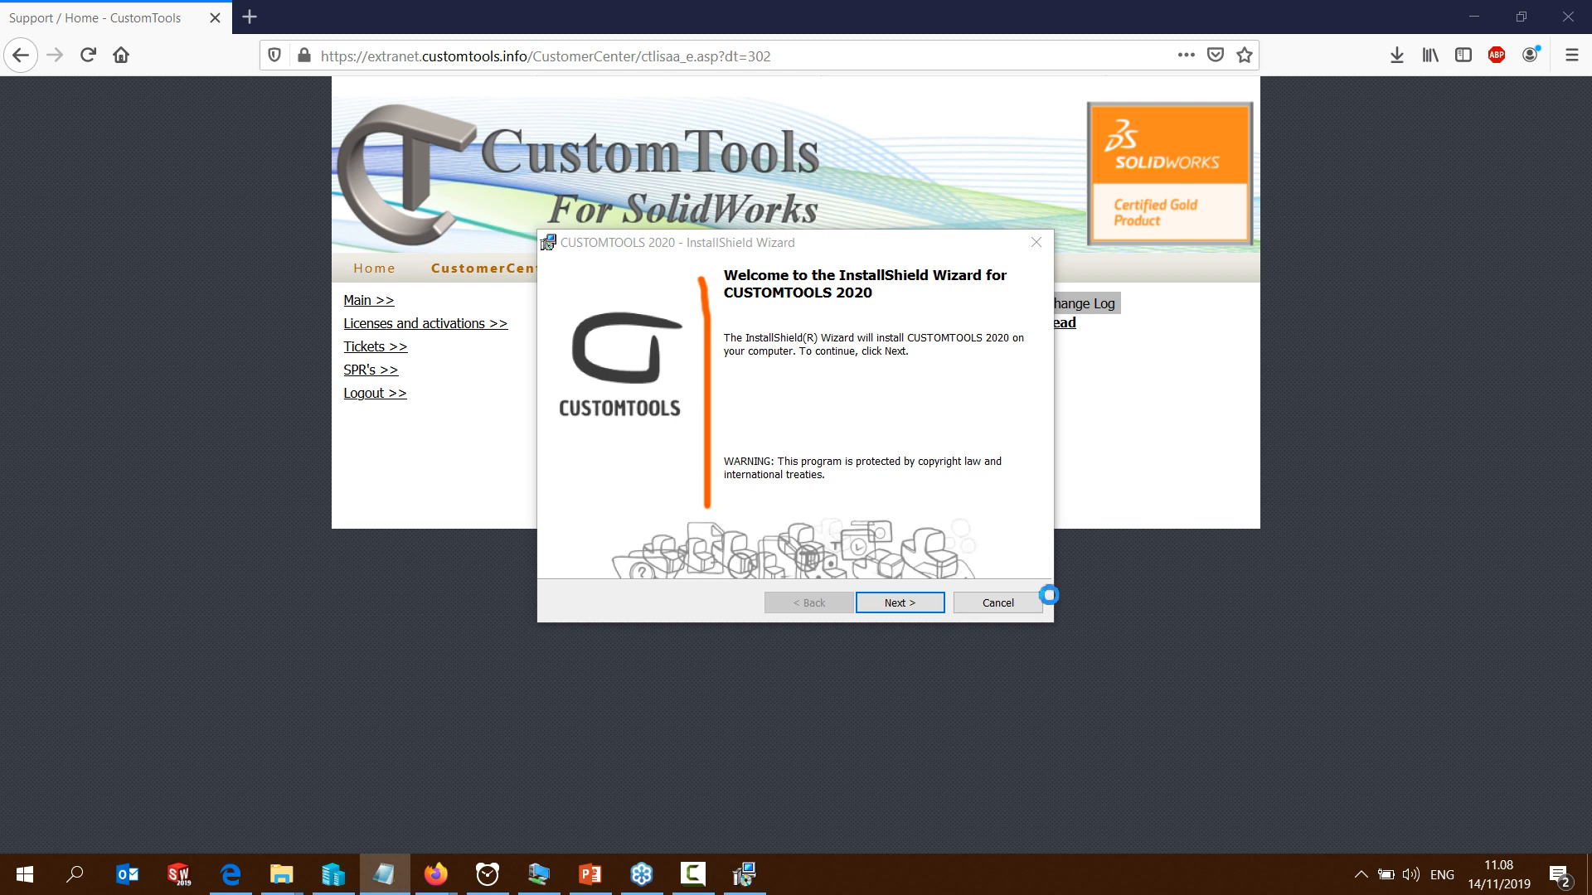
click(925, 605)
click(571, 529)
click(919, 608)
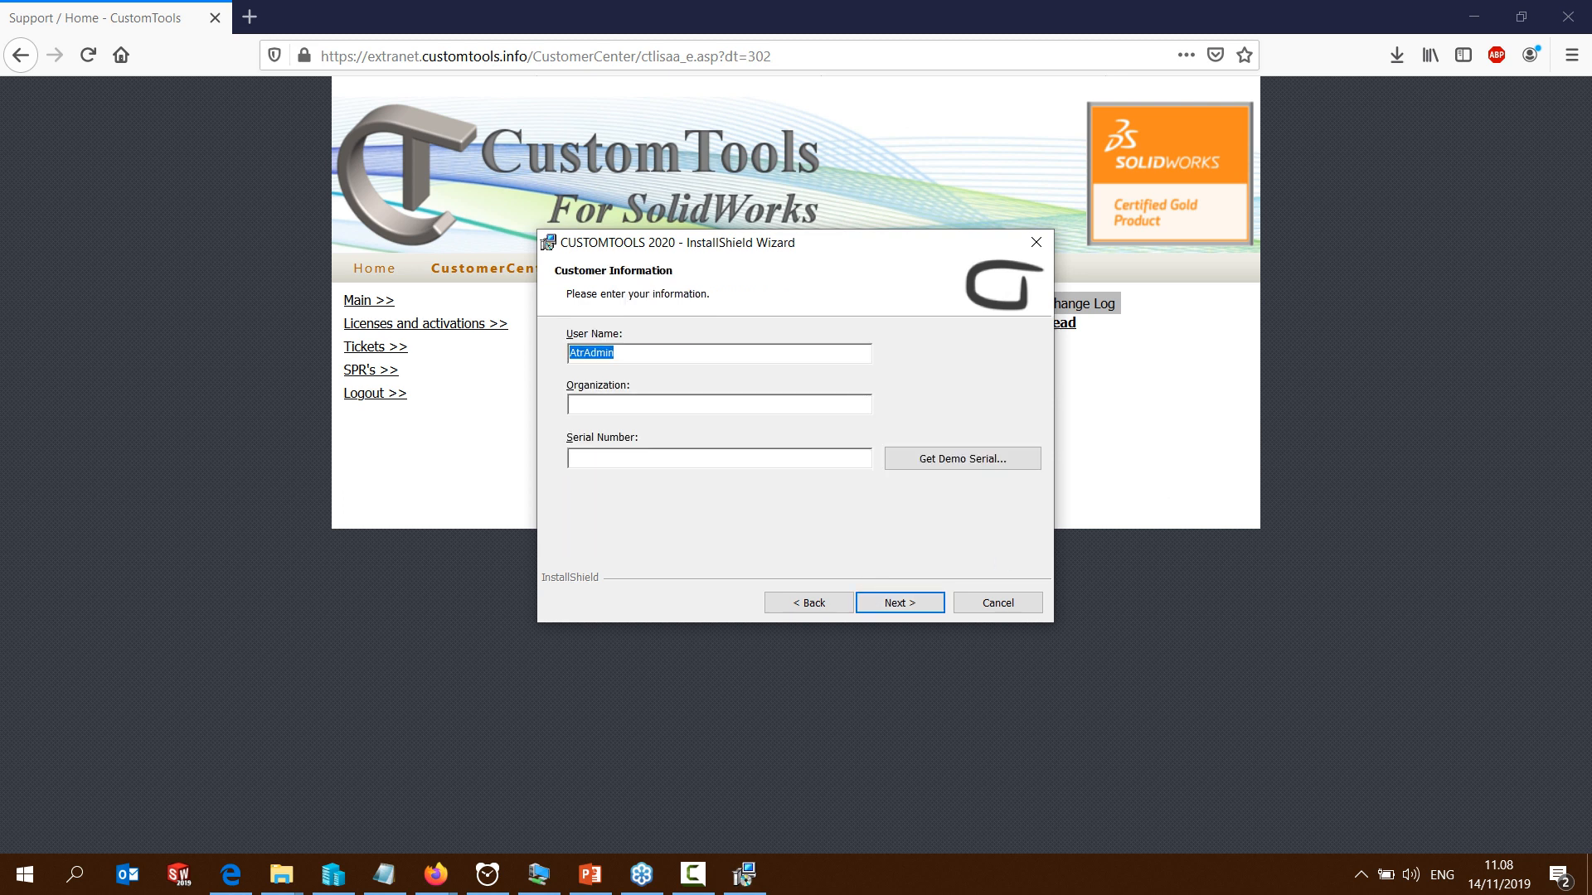
Complete the customer information with the copied serial number, Acme as the organization, and a new user name
key(alt+Tab)
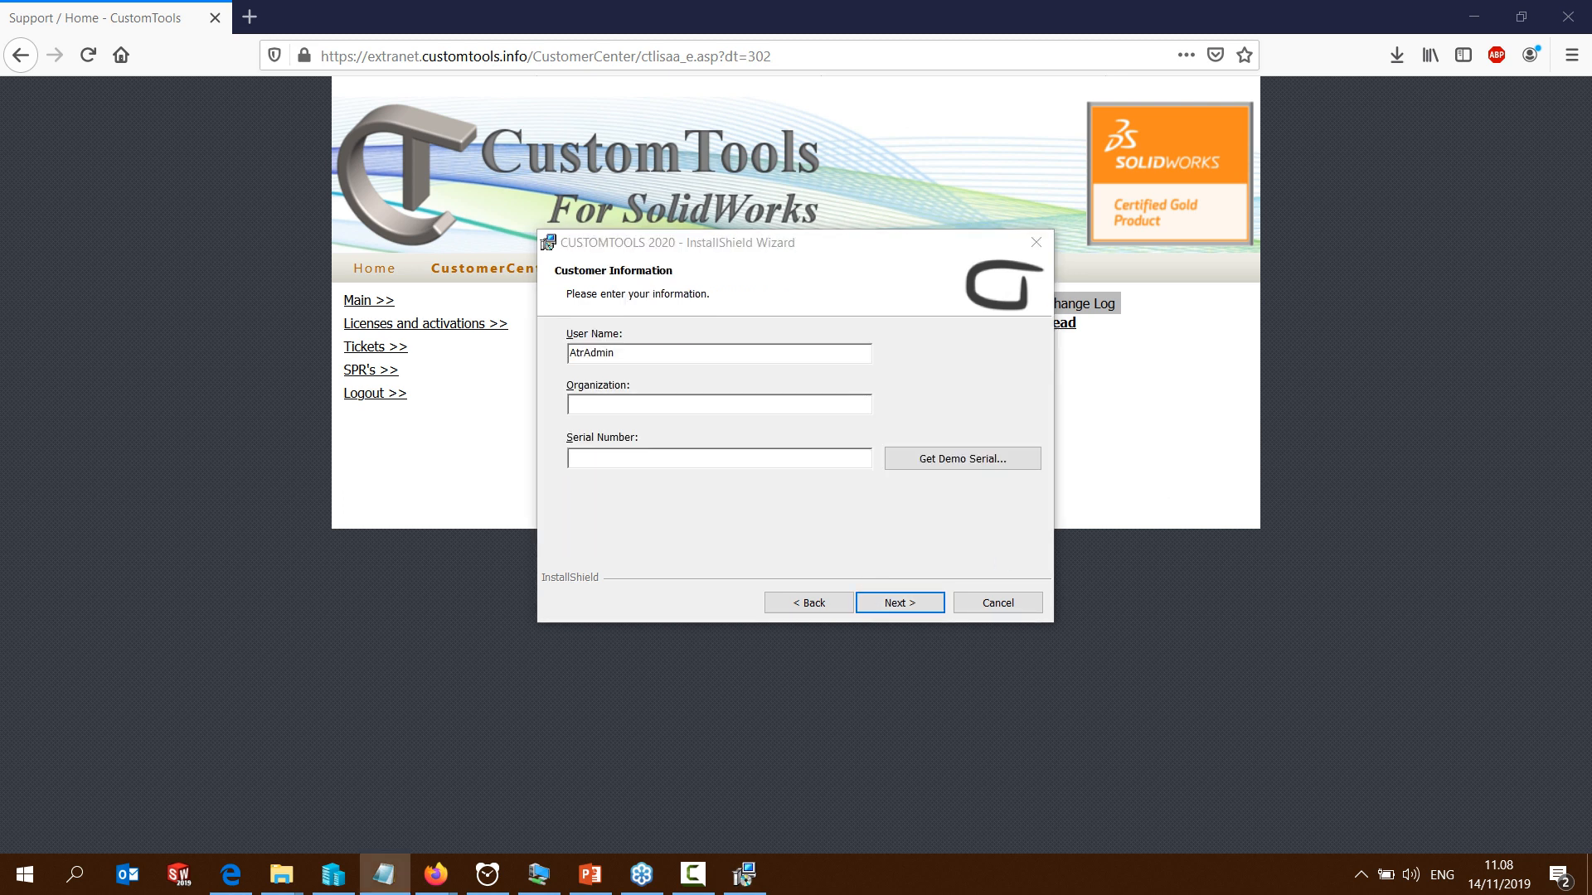
click(663, 466)
key(ctrl+v)
click(626, 407)
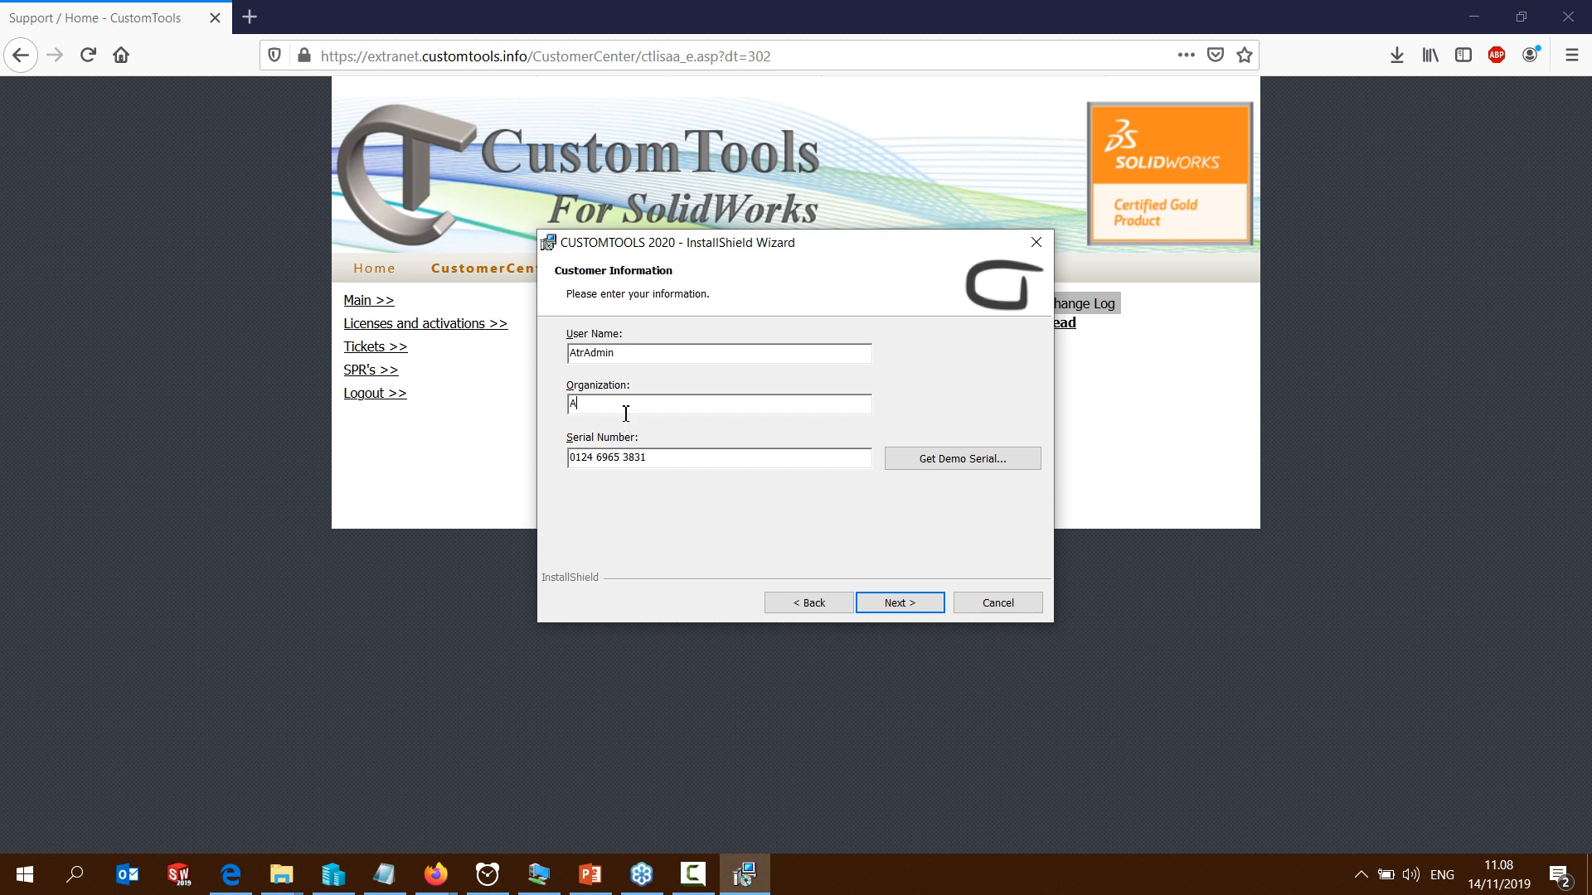
text(Acme)
double_click(625, 352)
text(F)
click(900, 602)
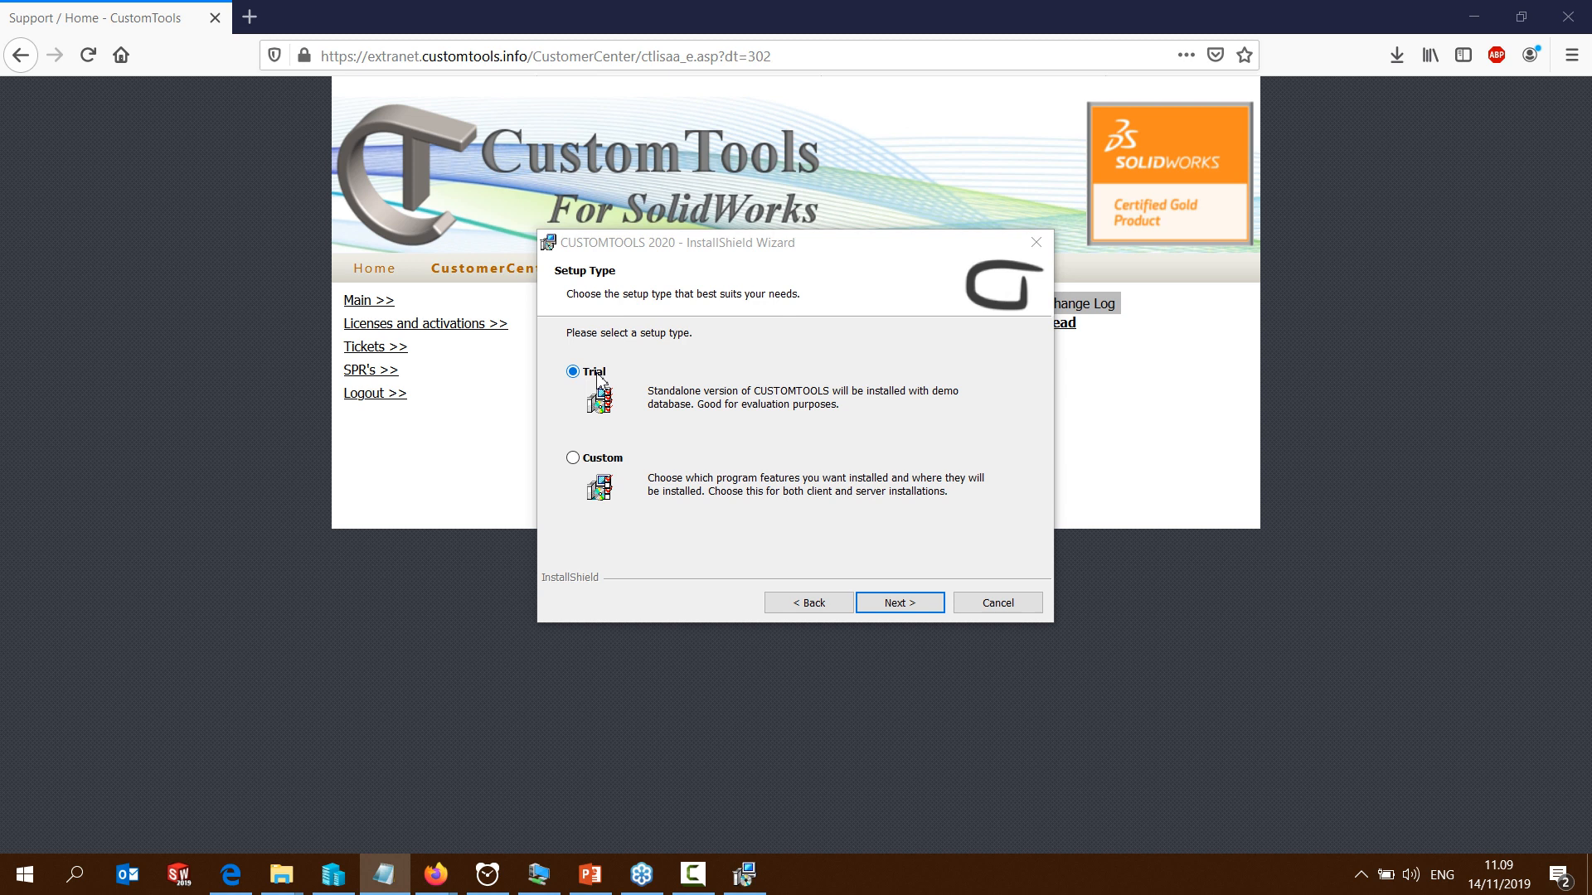
Choose the Custom setup type and exclude the SOLIDWORKS document templates and CUSTOMTOOLS Viewer from the installation
click(573, 461)
click(895, 603)
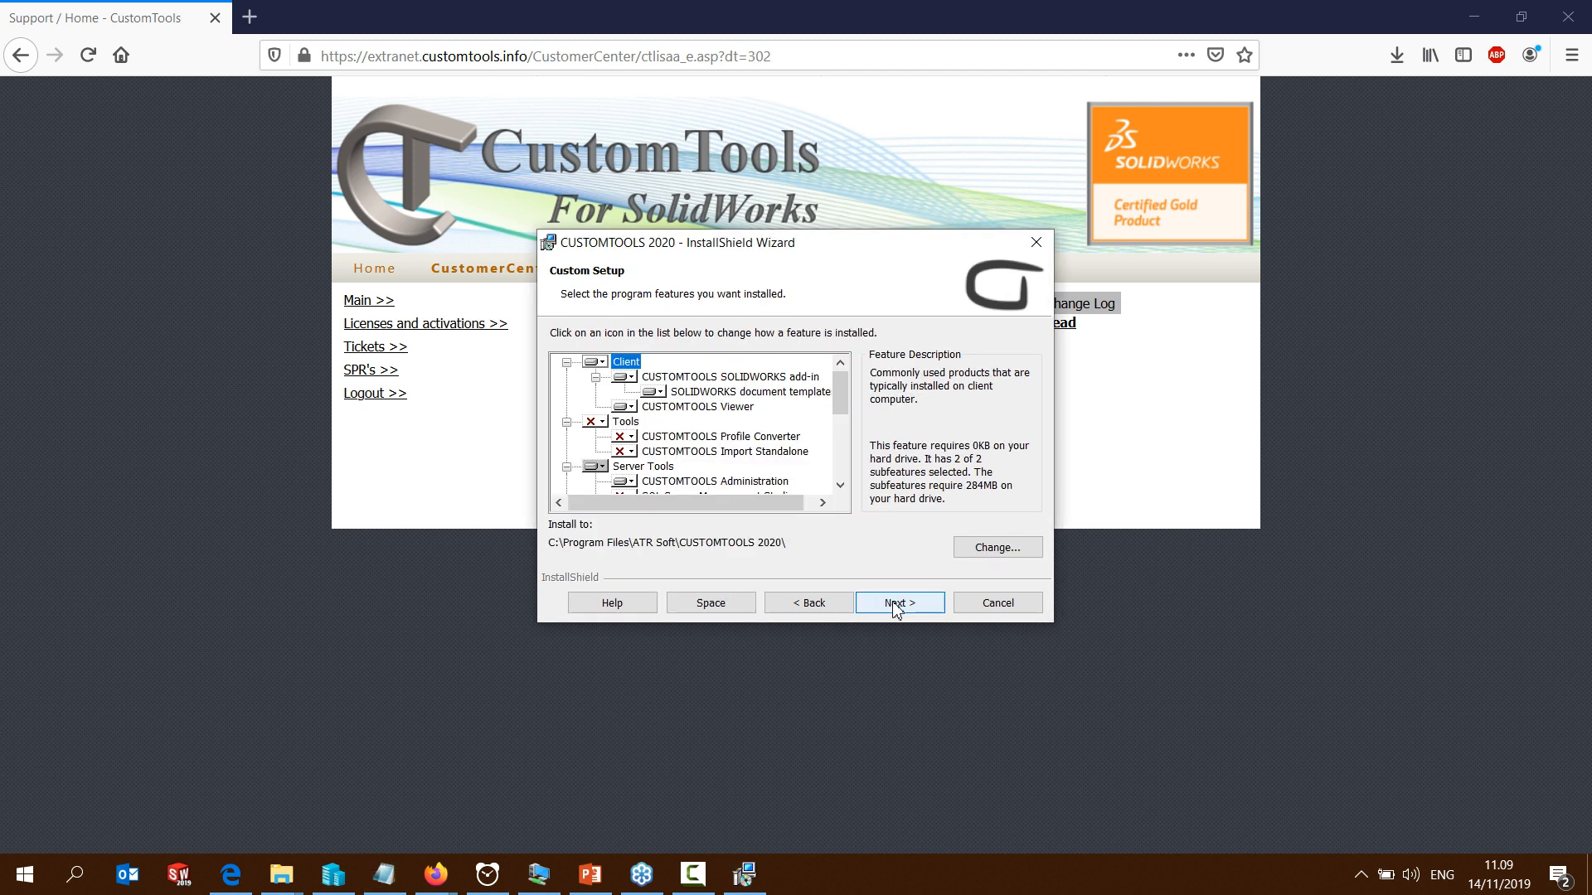
click(653, 393)
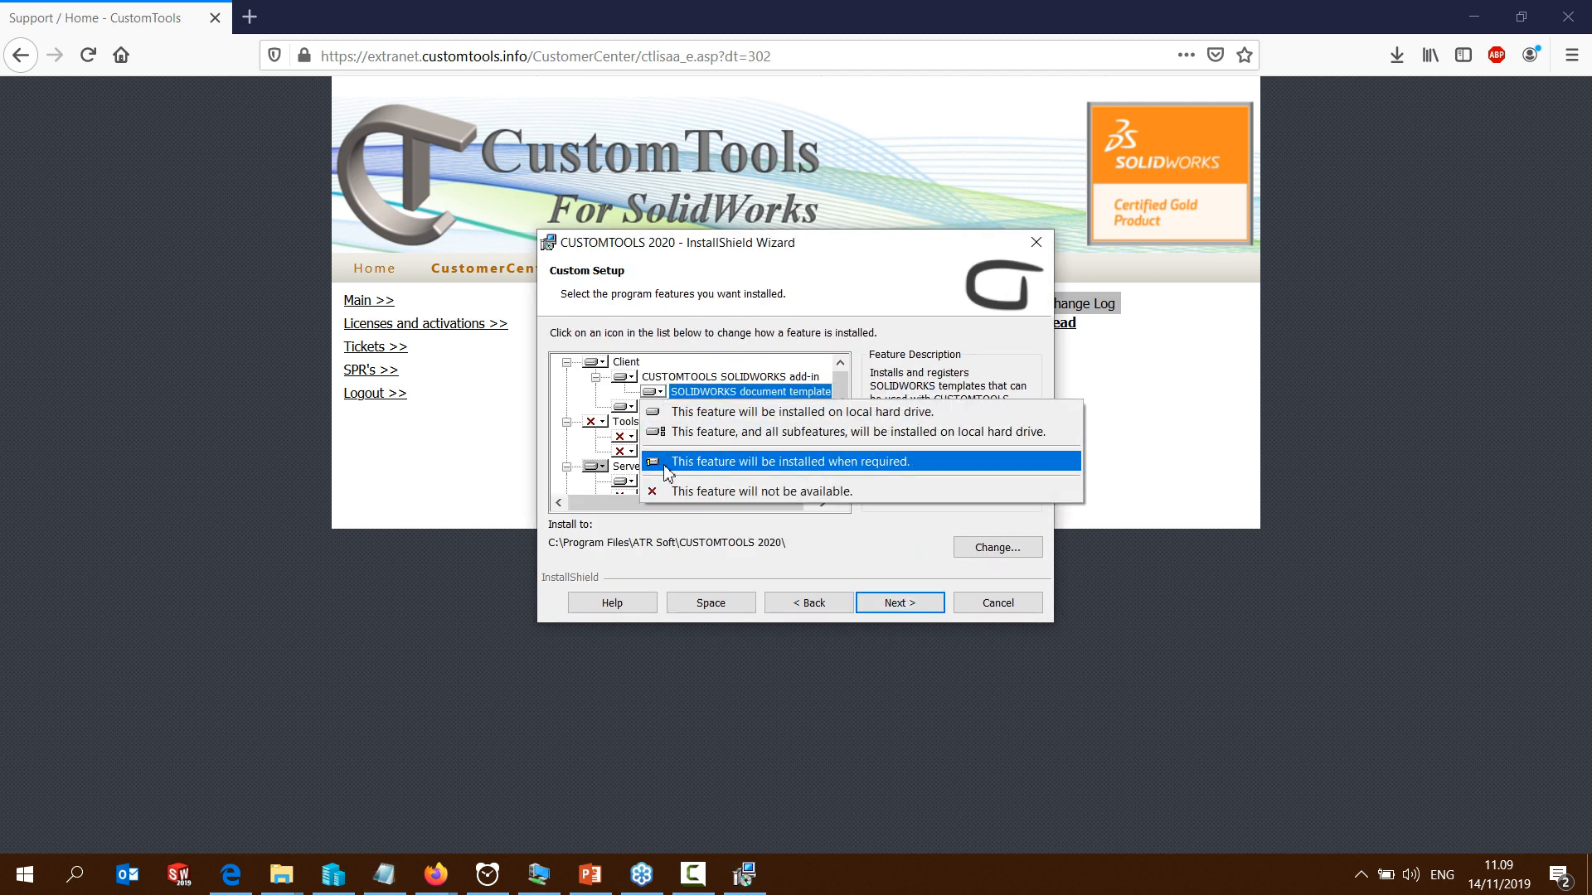
click(668, 492)
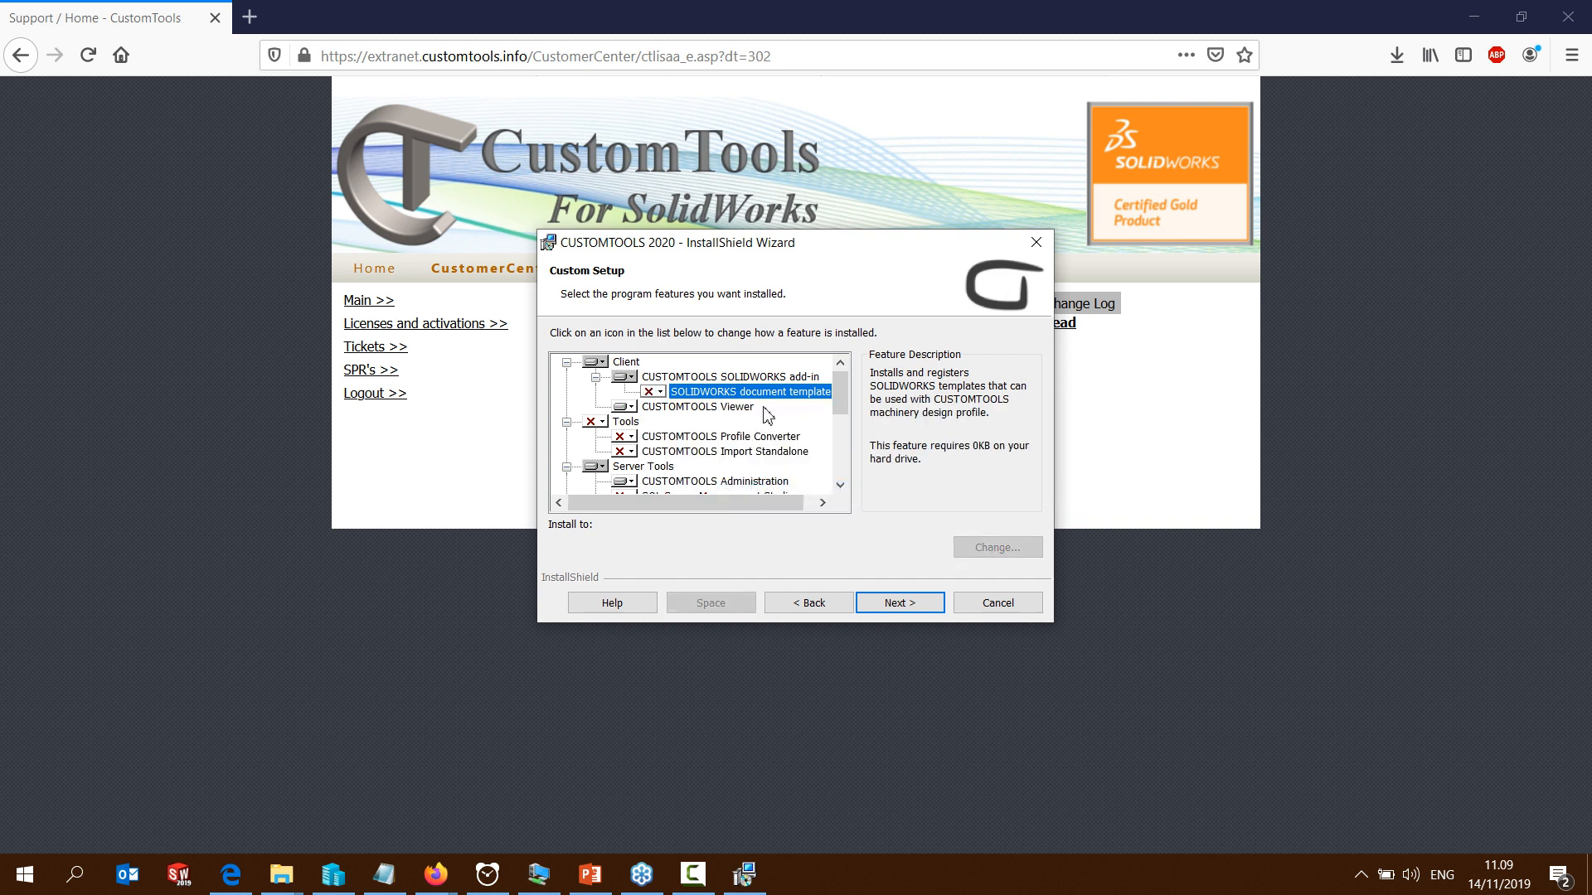
click(630, 408)
click(663, 478)
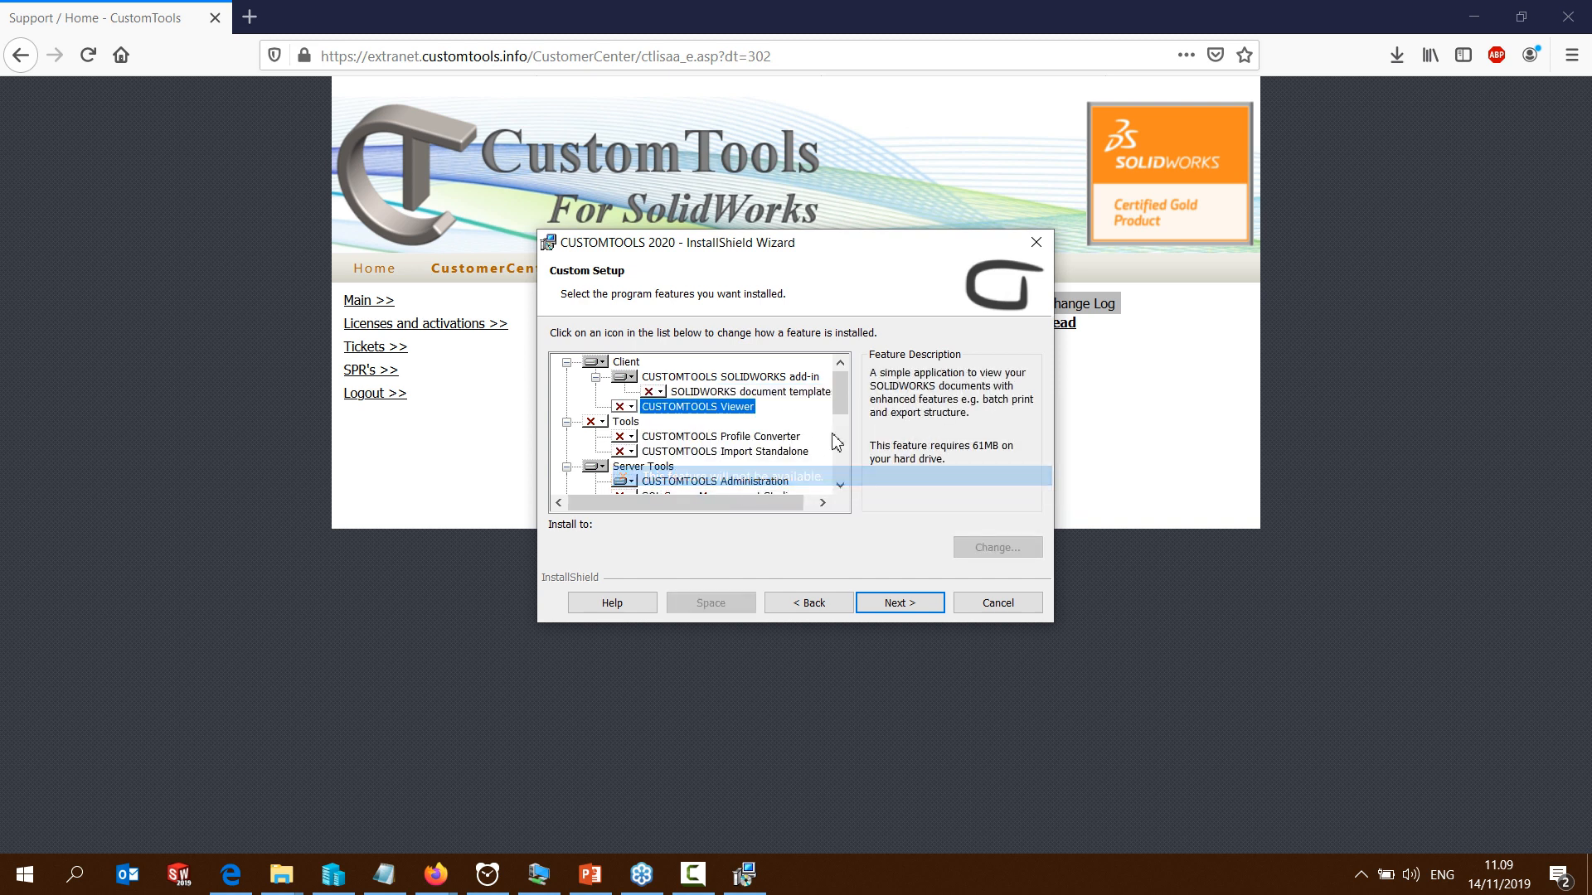
drag(845, 399, 839, 470)
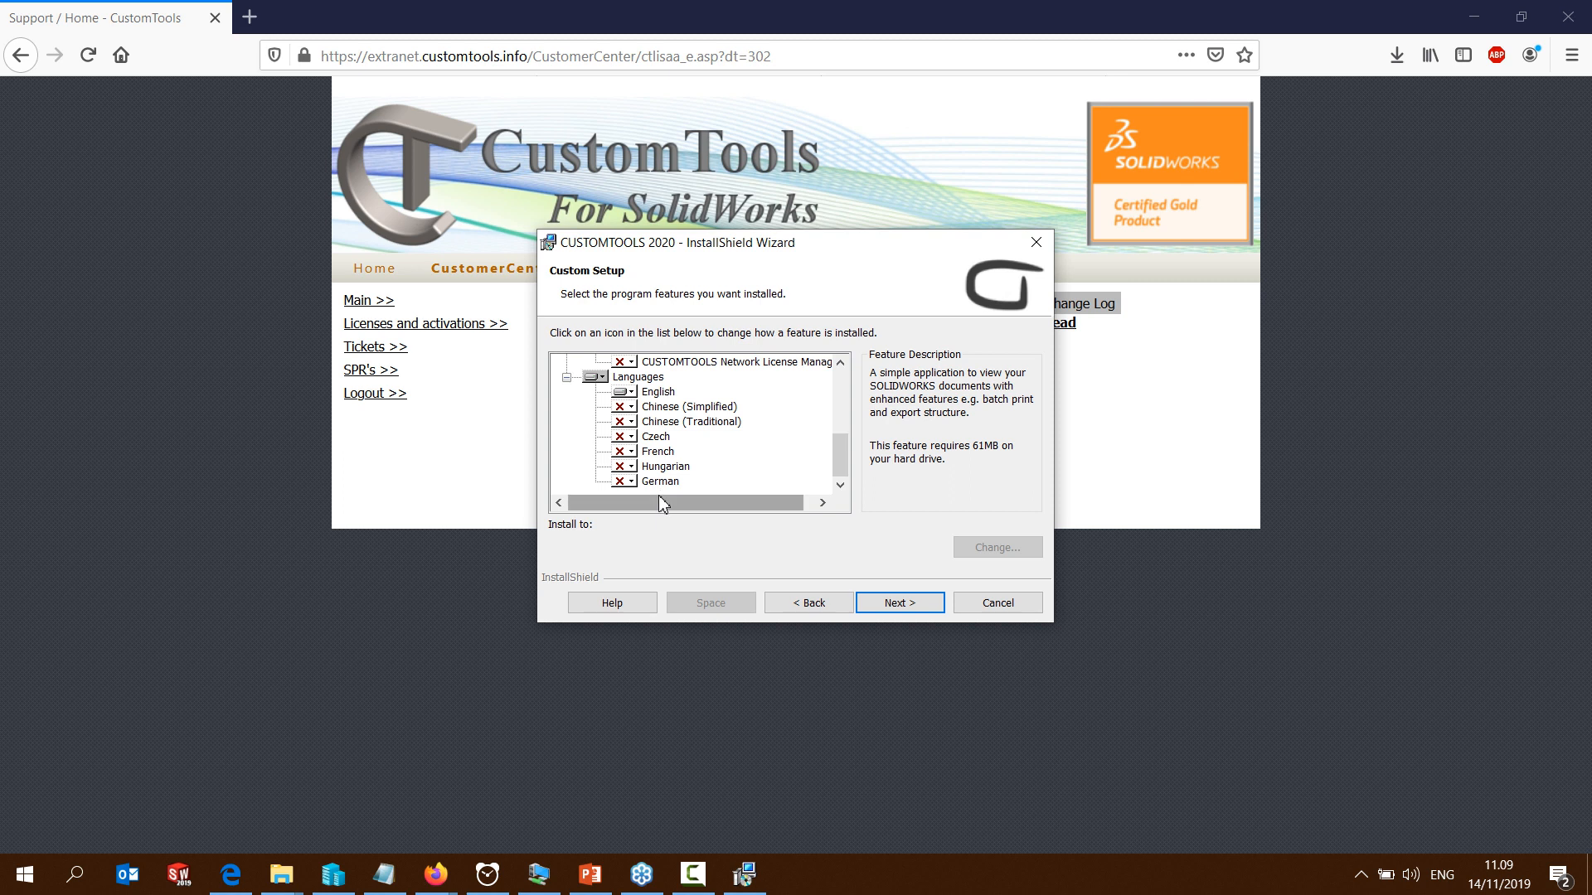
click(901, 612)
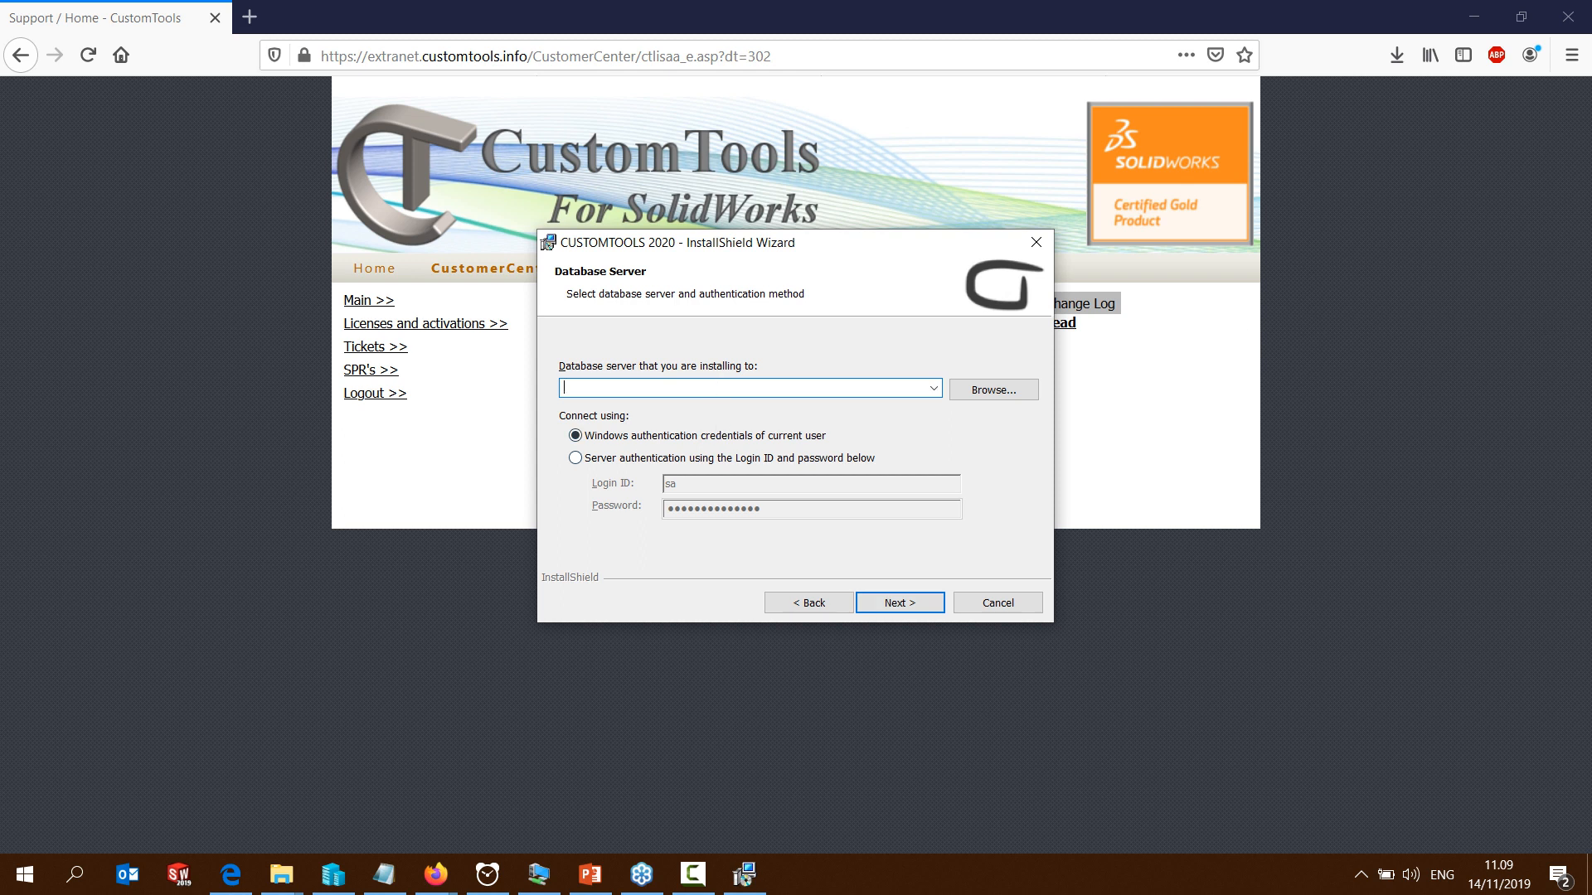
Try to copy the server name from the notes and paste it as the database server
key(alt+Tab)
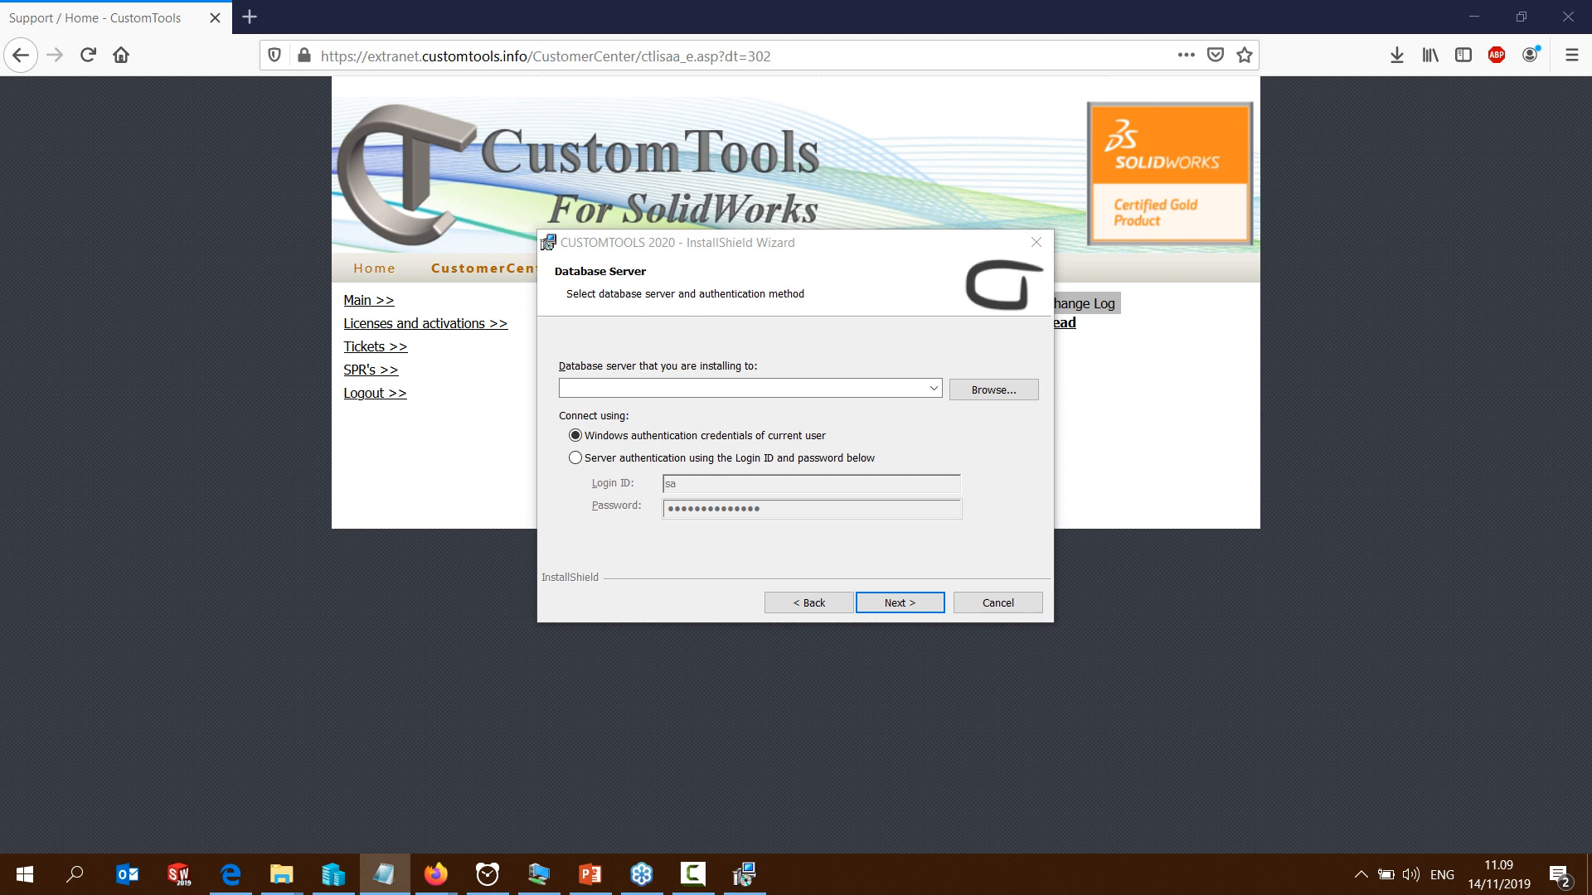
click(625, 387)
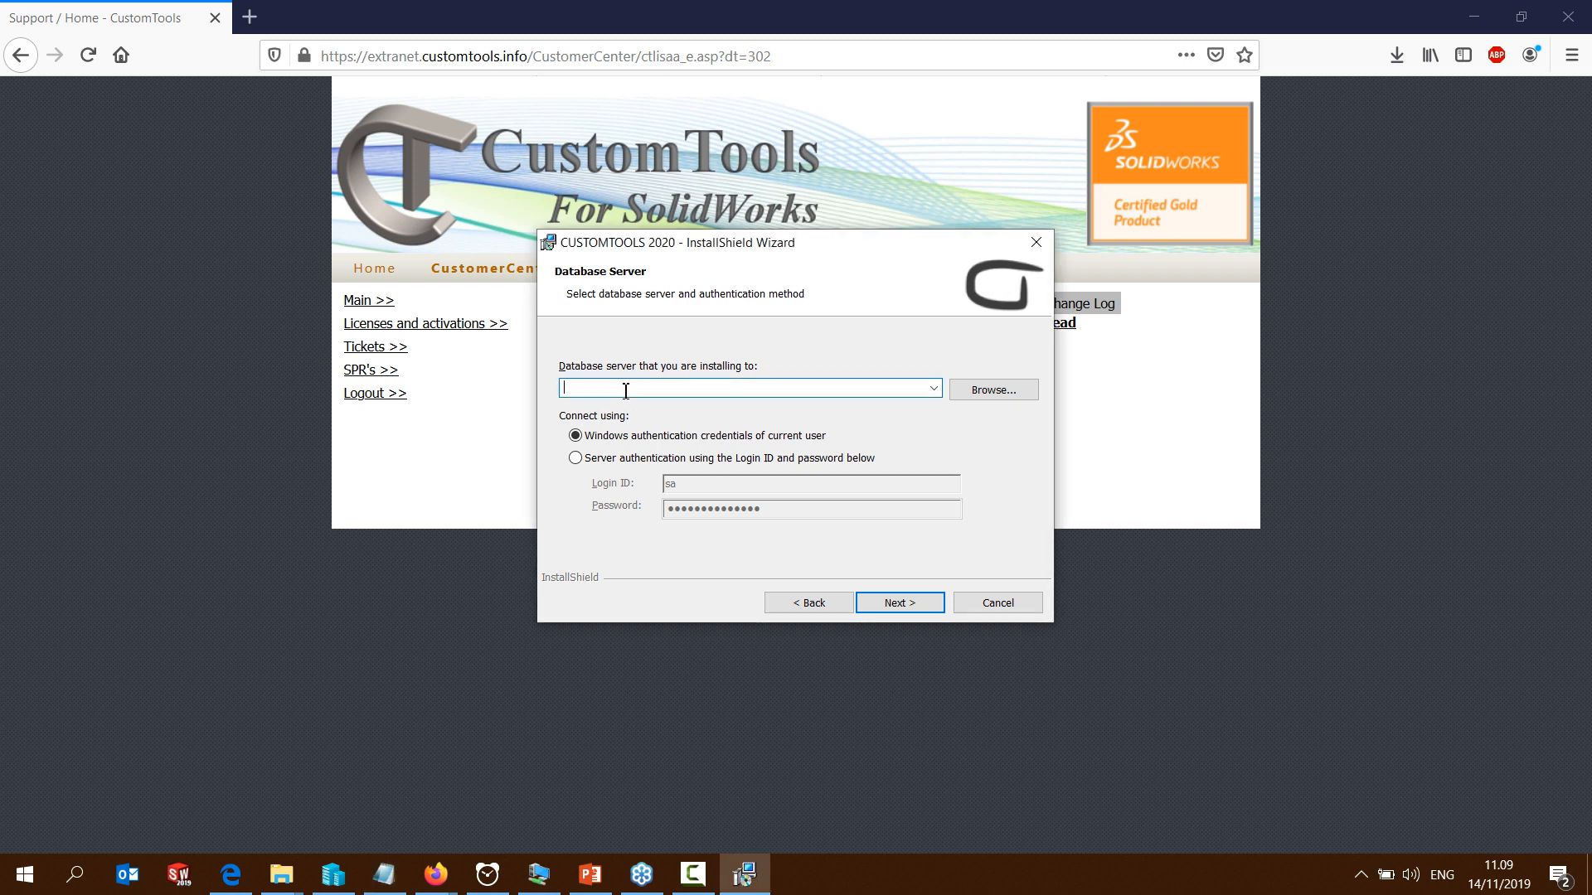
right_click(629, 390)
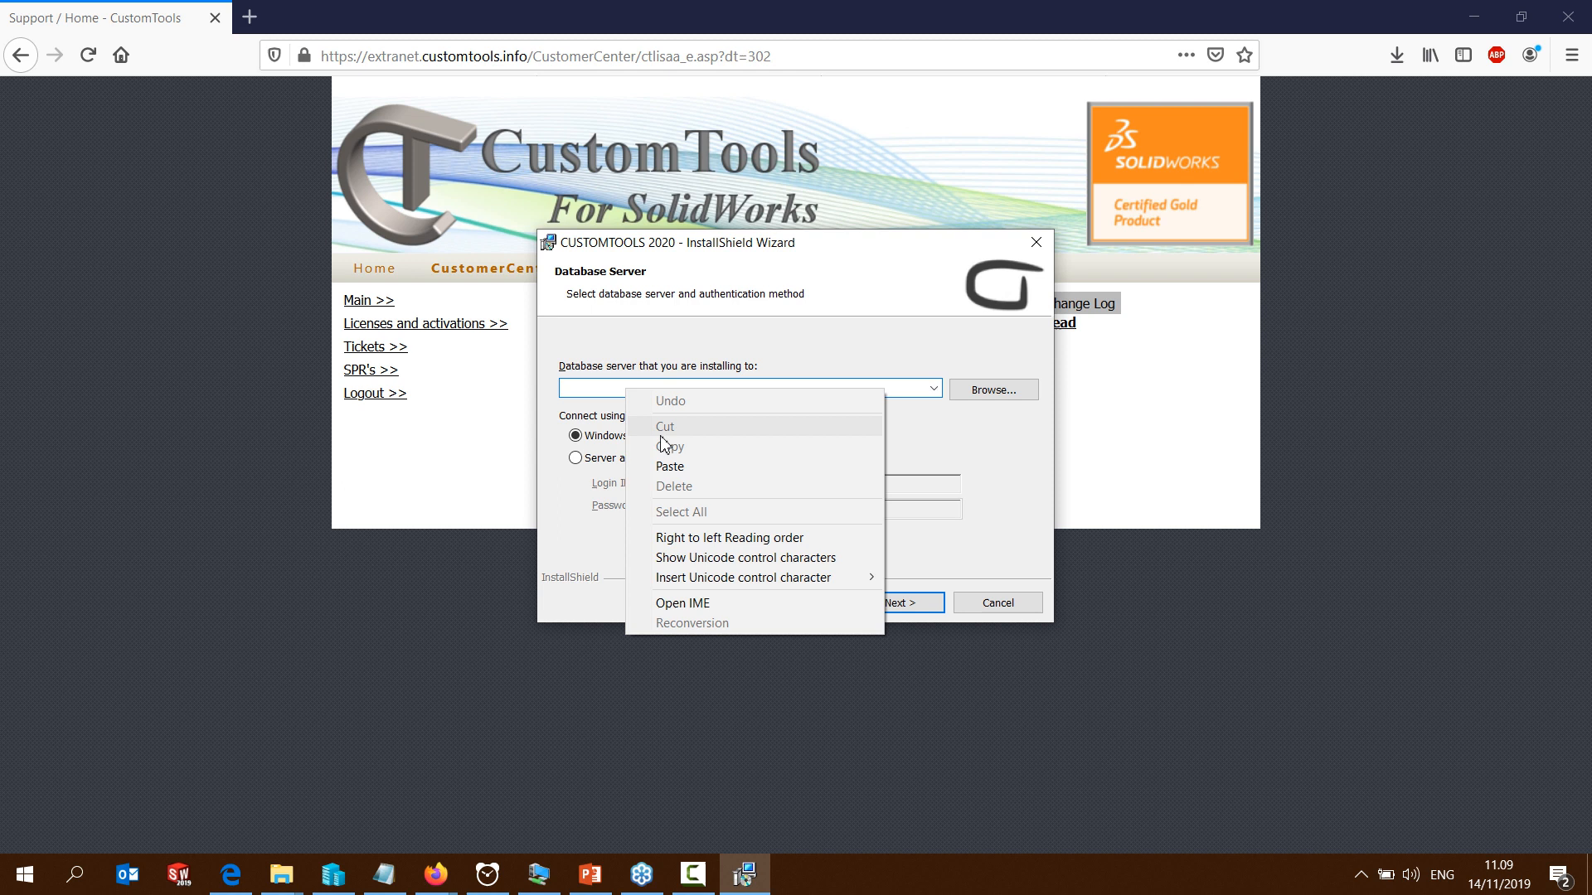
click(674, 465)
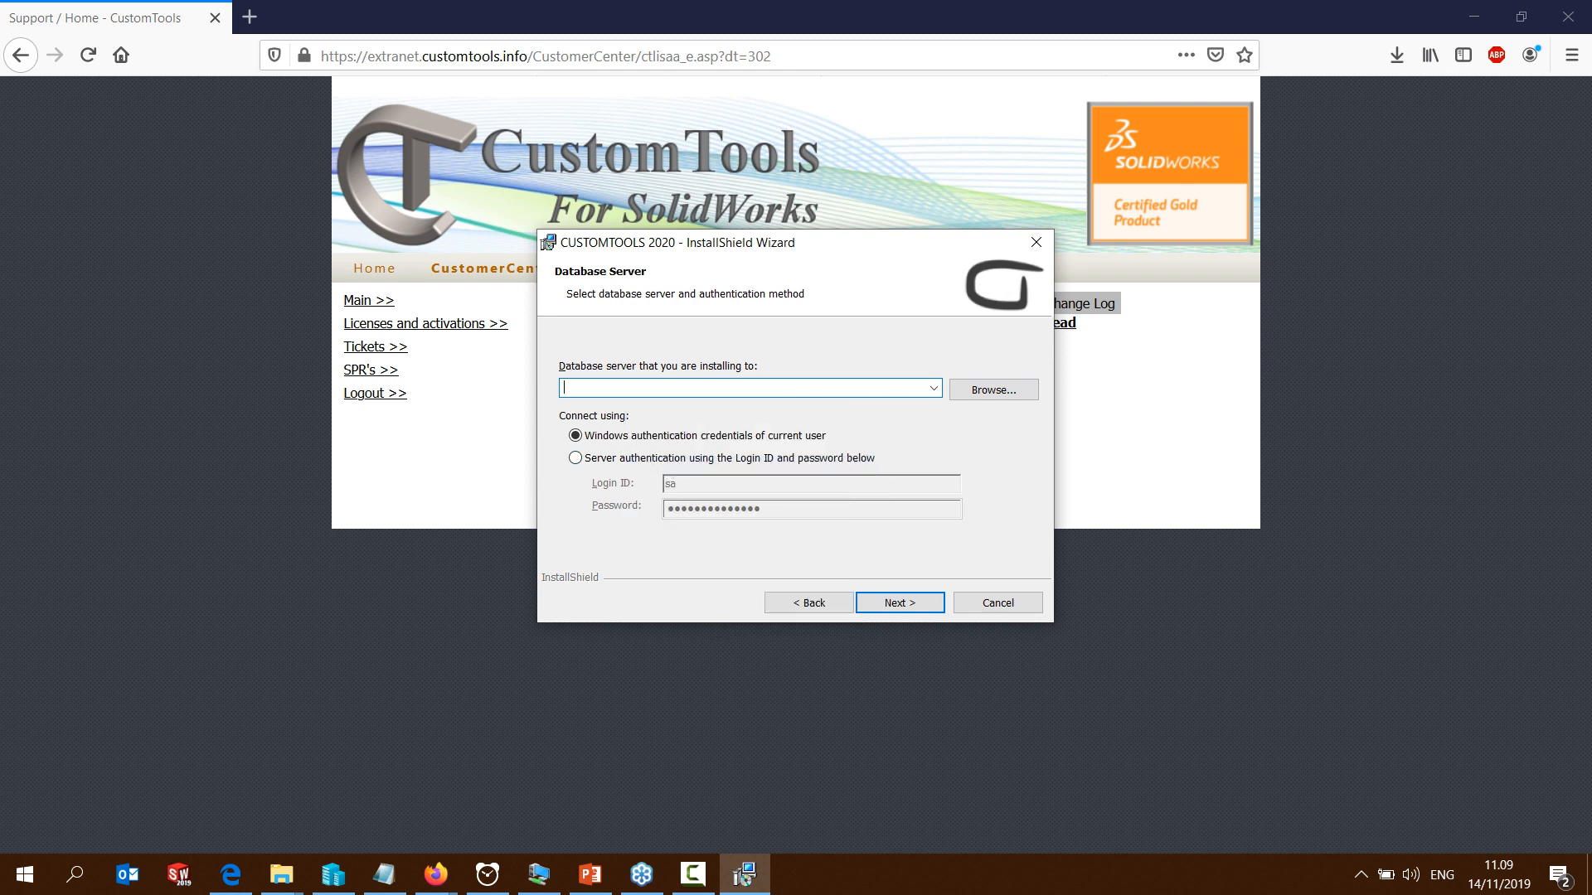
Specify ATR215\CUSTOMTOOLS as the database server for the installation
key(alt+Tab)
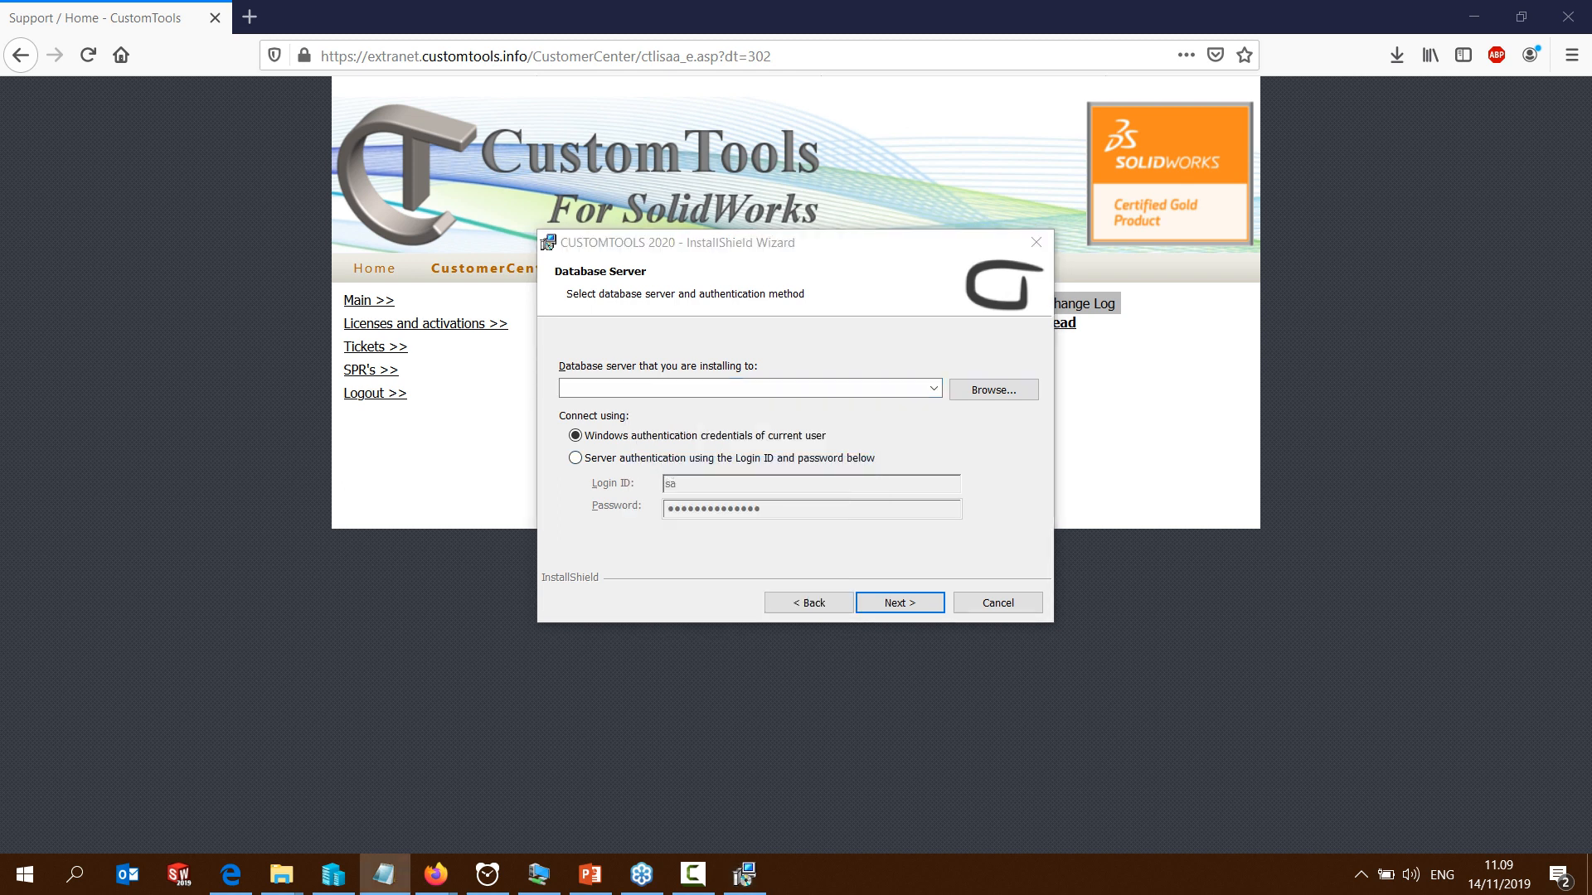
click(795, 388)
text(ATR215\CUSTOMTOOLS)
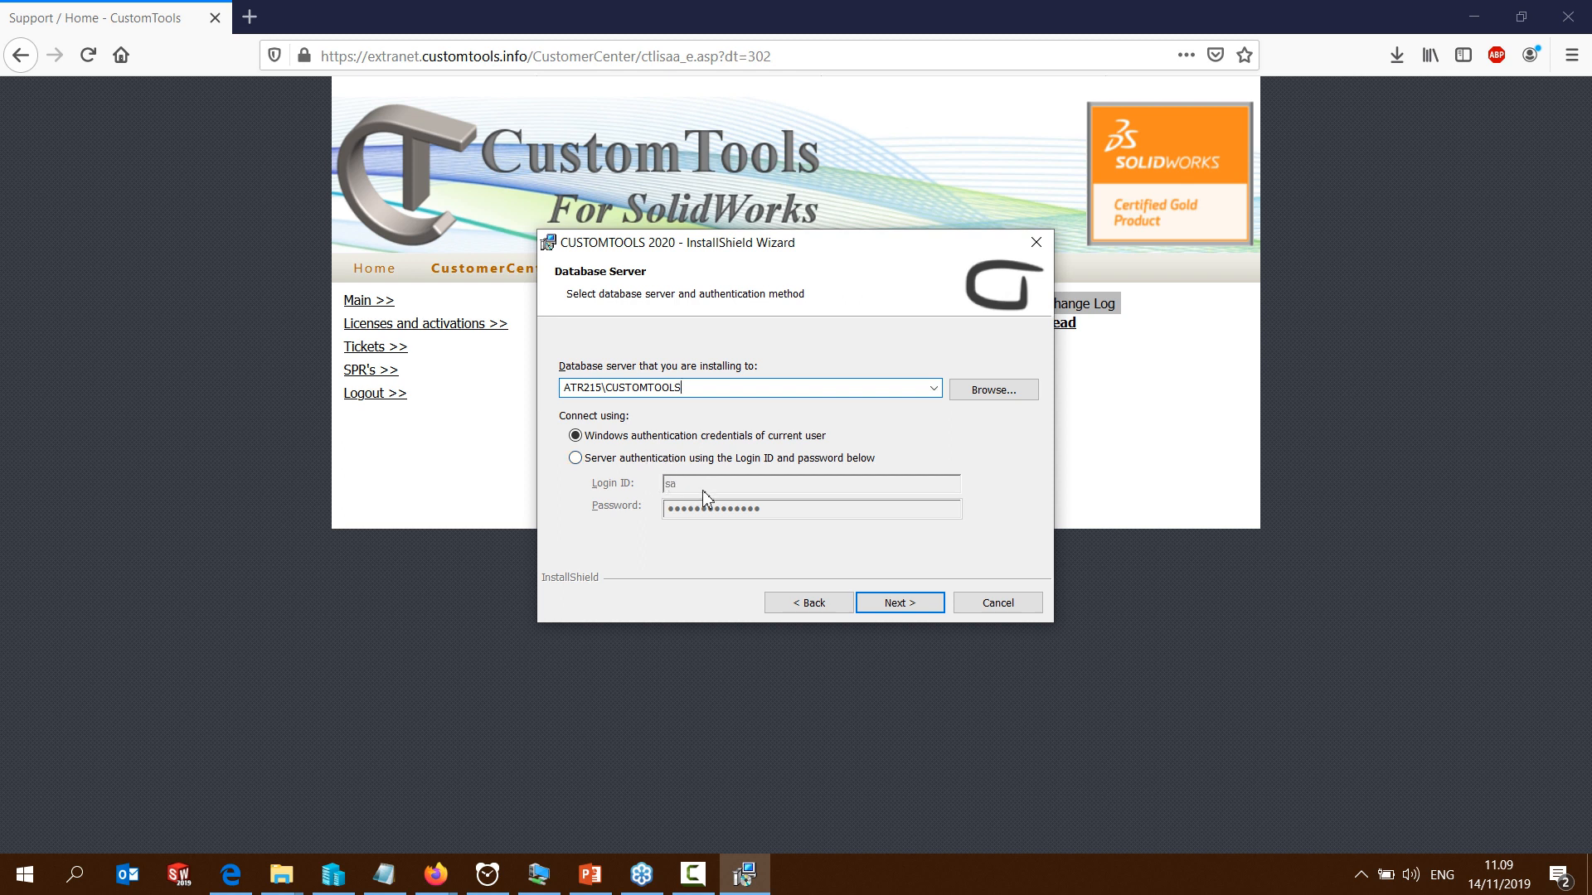
click(889, 603)
Run the CUSTOMTOOLS 2020 installation, finish the wizard, and close the browser
click(890, 602)
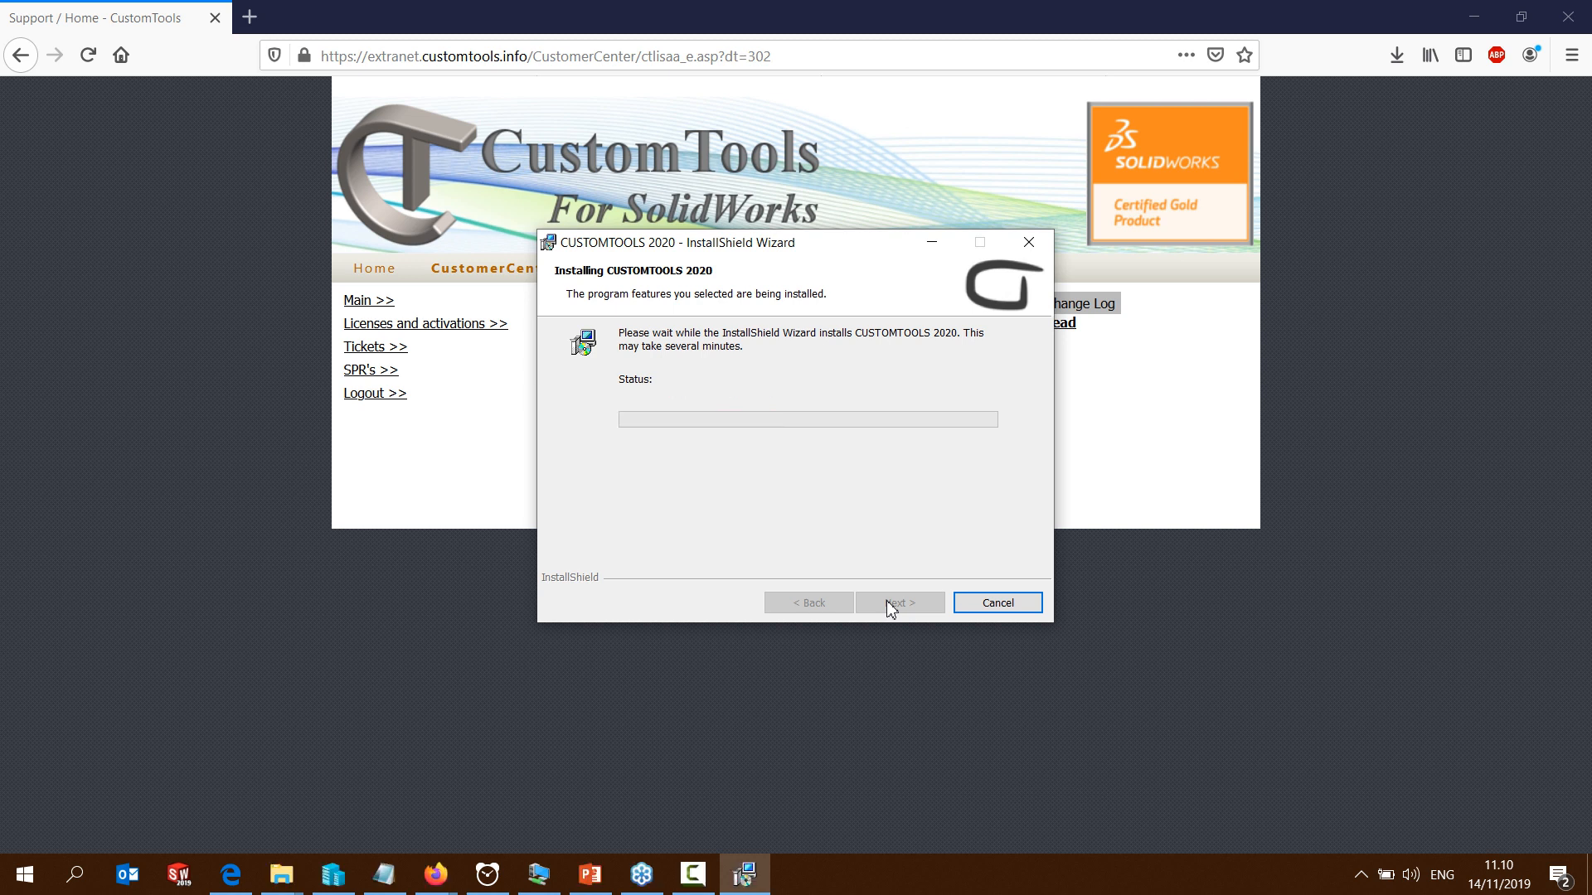
click(751, 419)
click(897, 603)
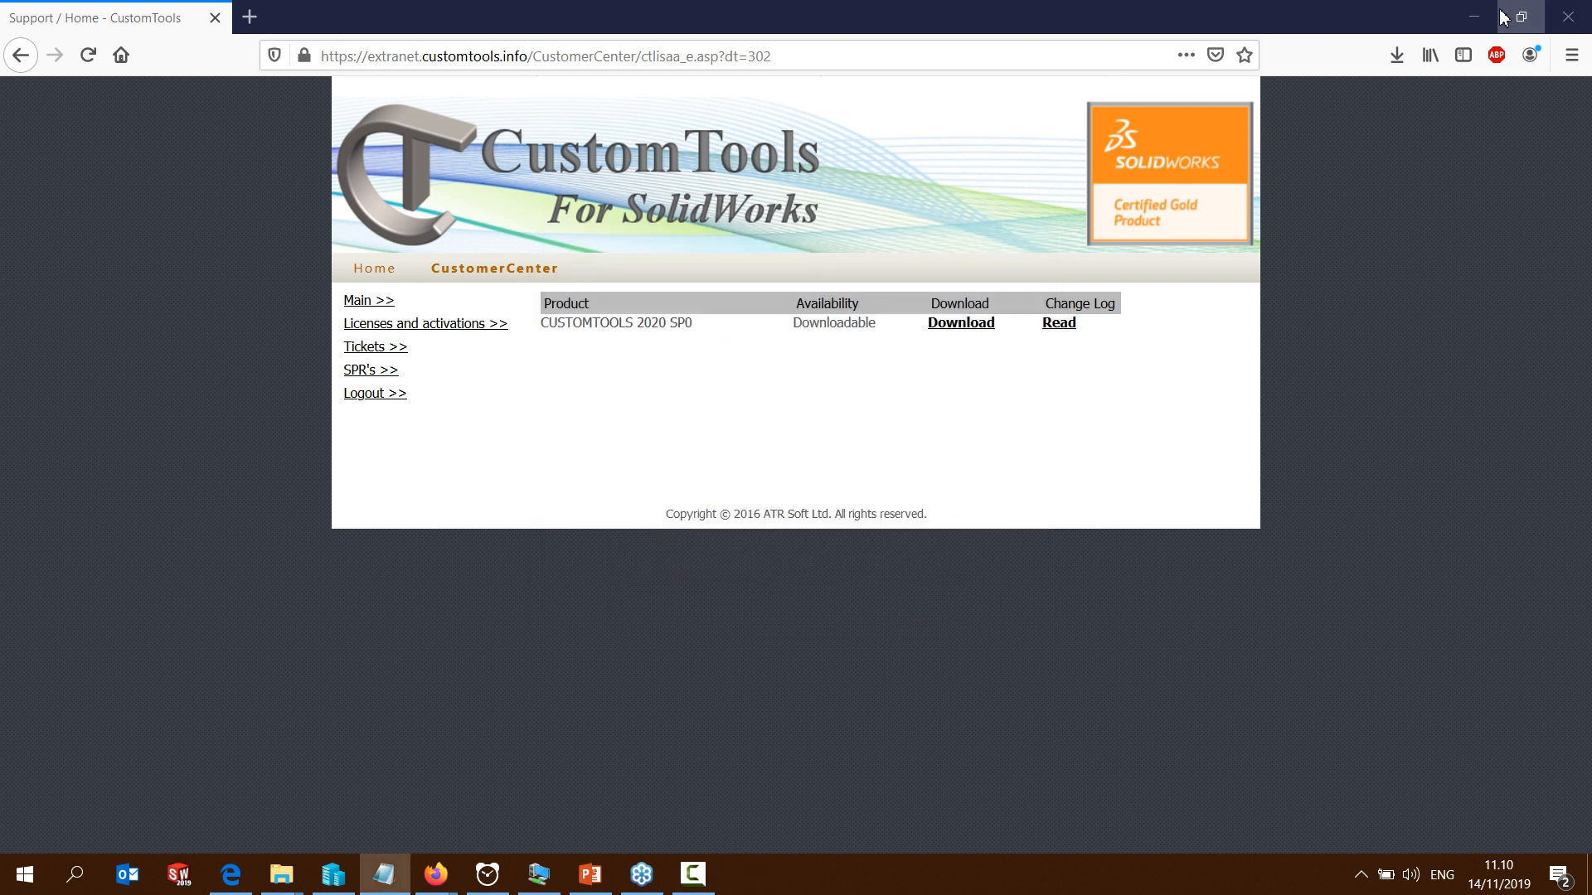
click(1565, 18)
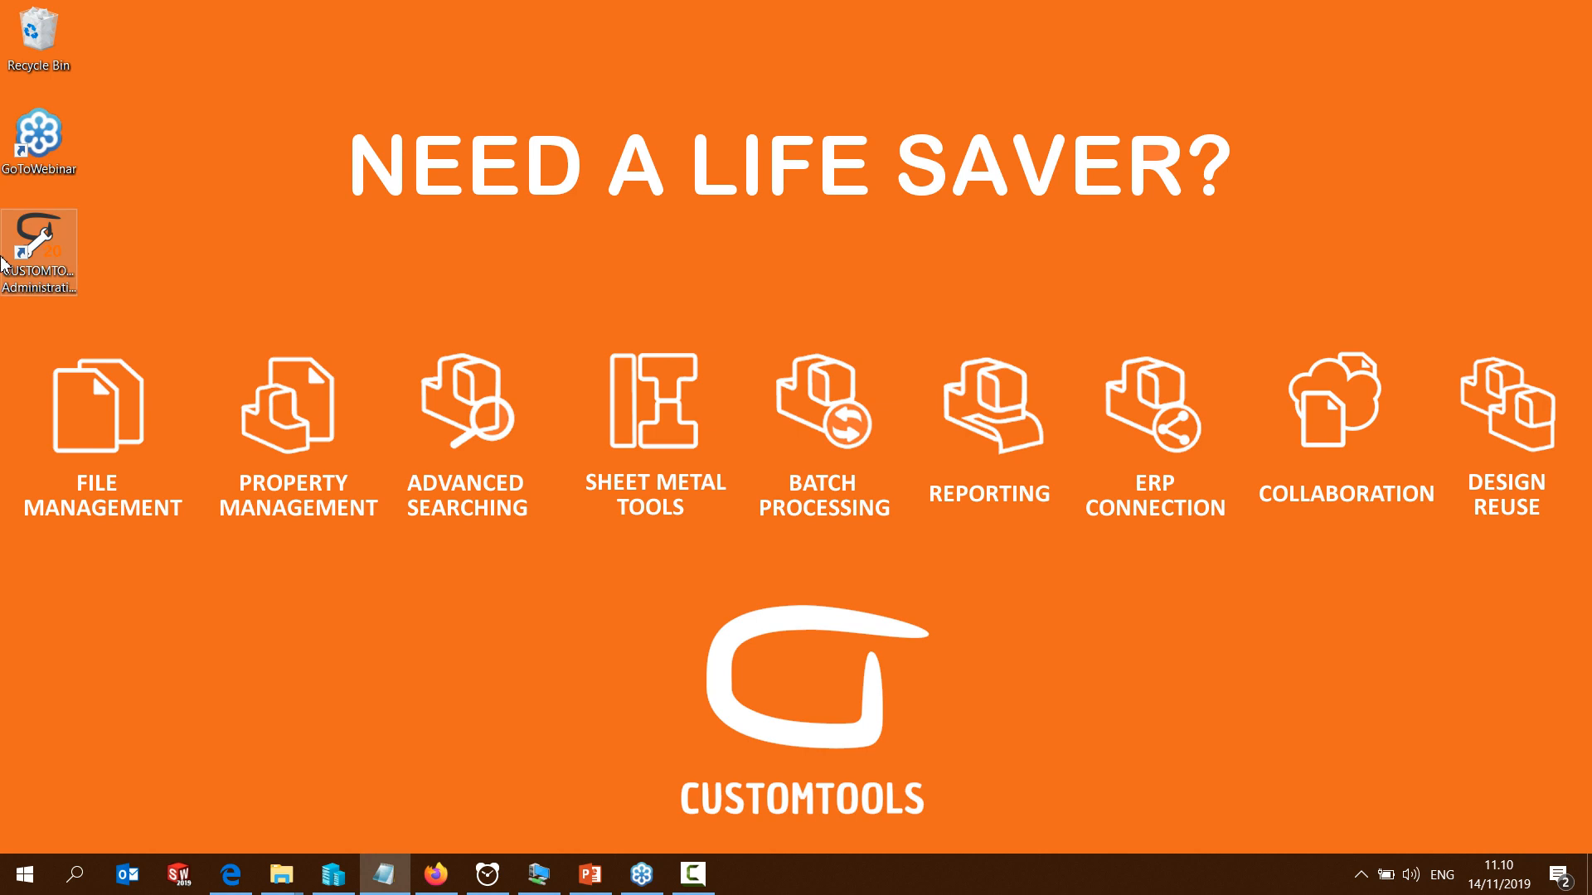
Open CUSTOMTOOLS Administration and create the active database CUSTOMTOOLS WEBINAR on ATR215\CUSTOMTOOLS with an example dictionary but no attributes or profile
double_click(45, 235)
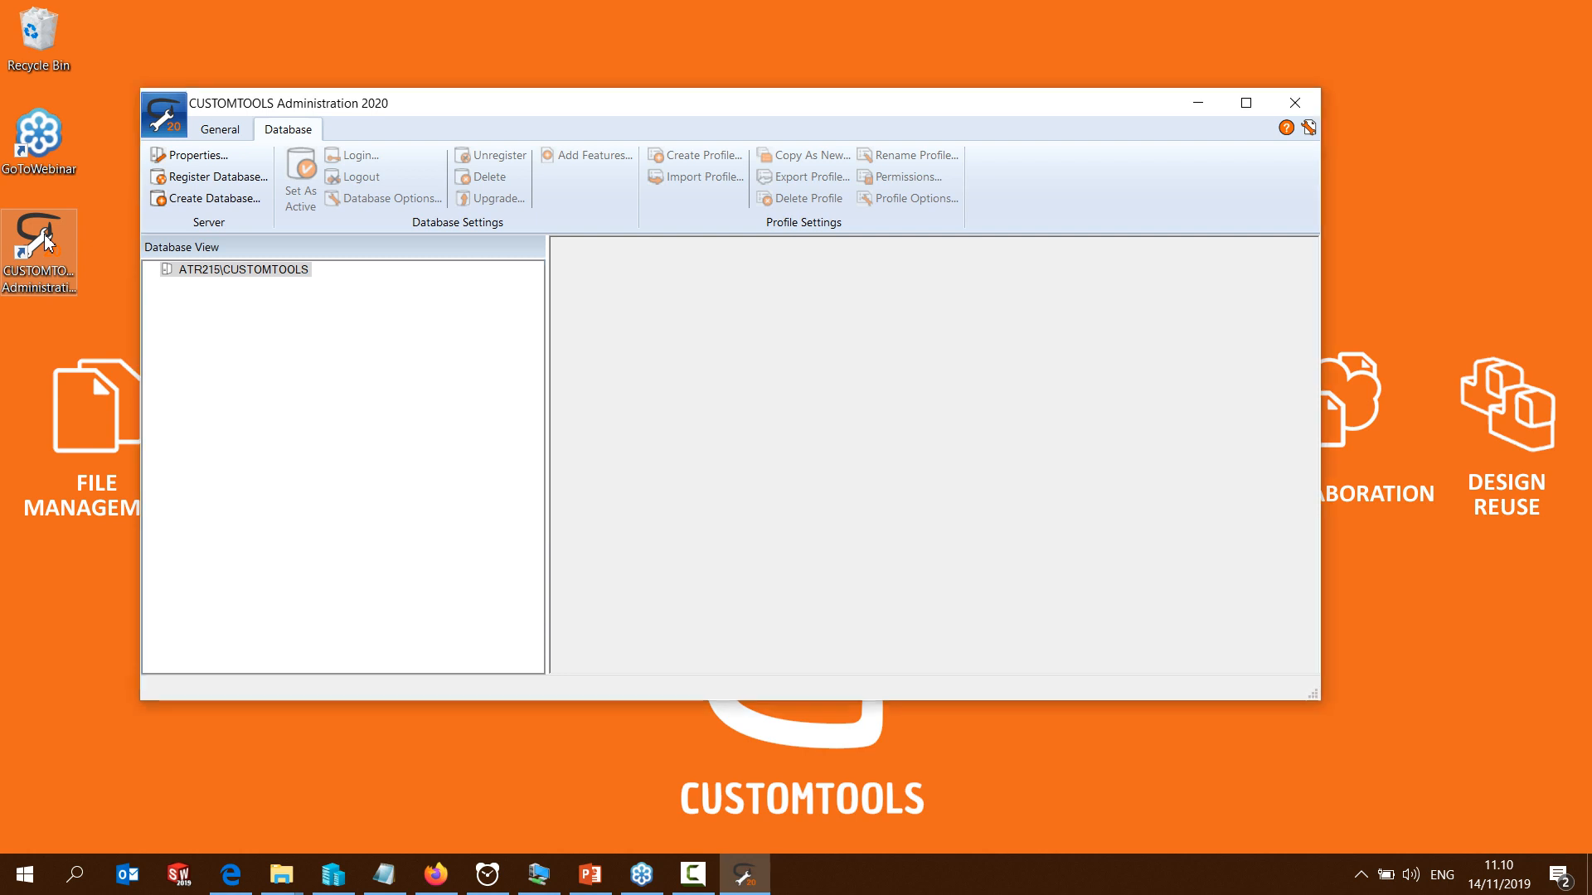
right_click(230, 270)
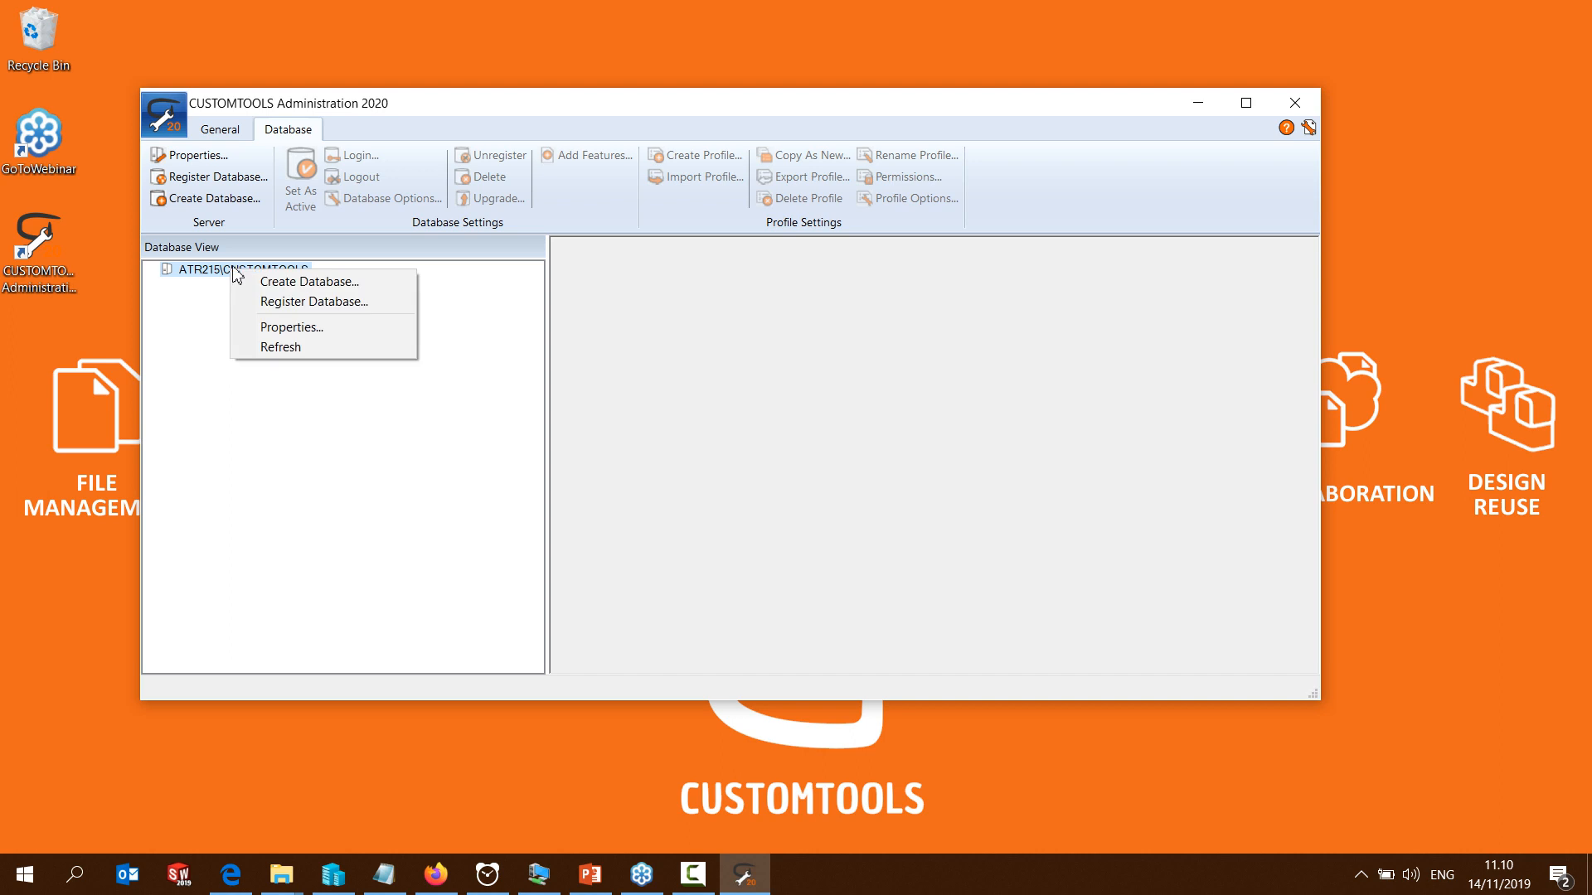
click(283, 287)
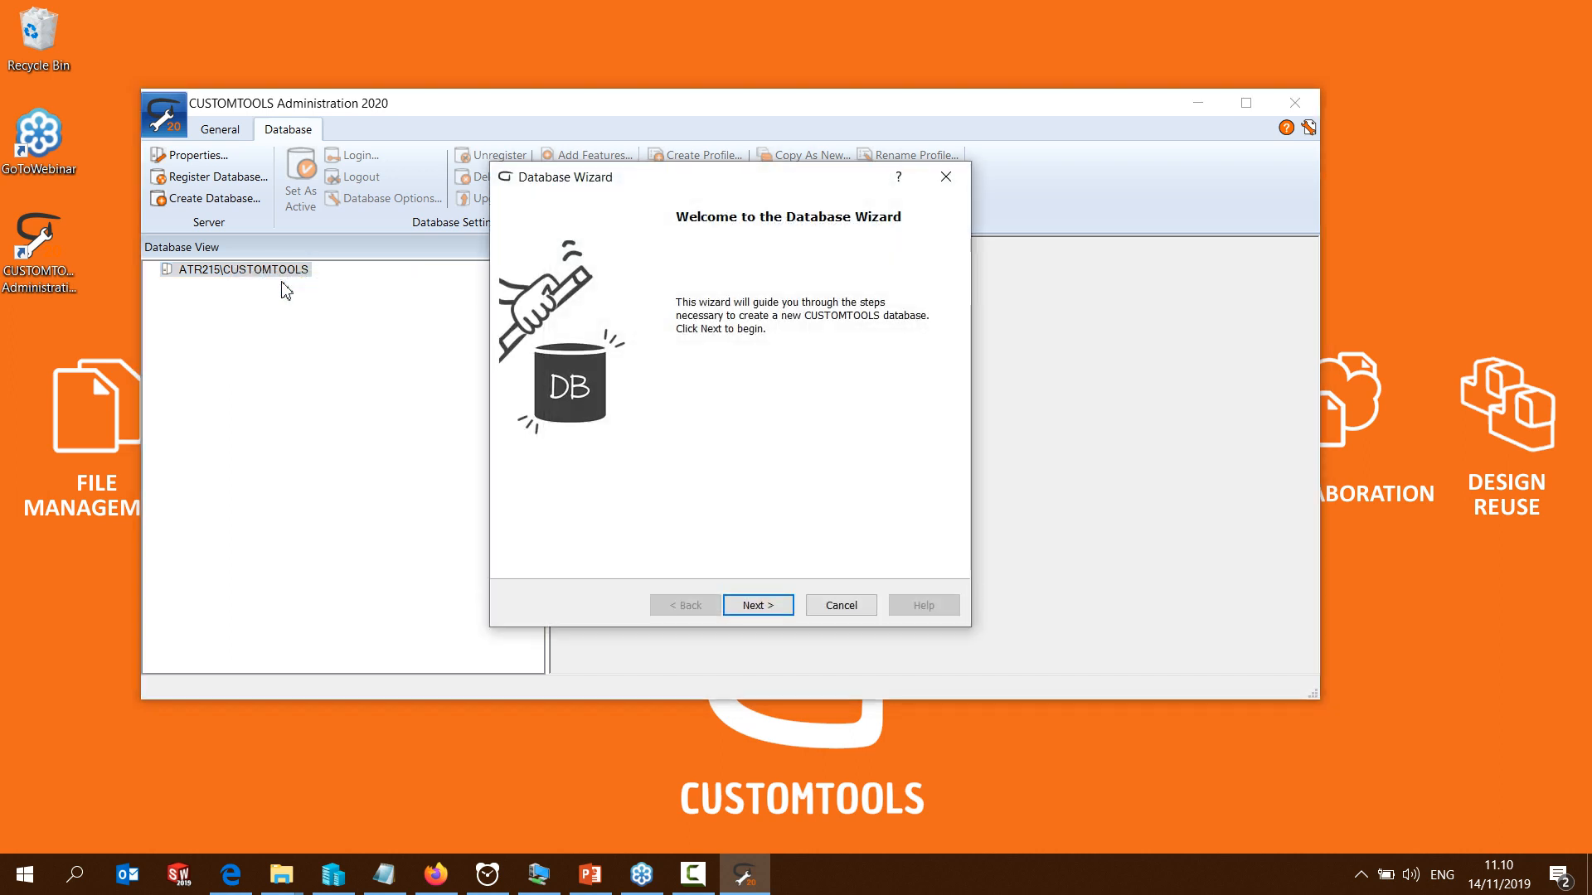
click(648, 281)
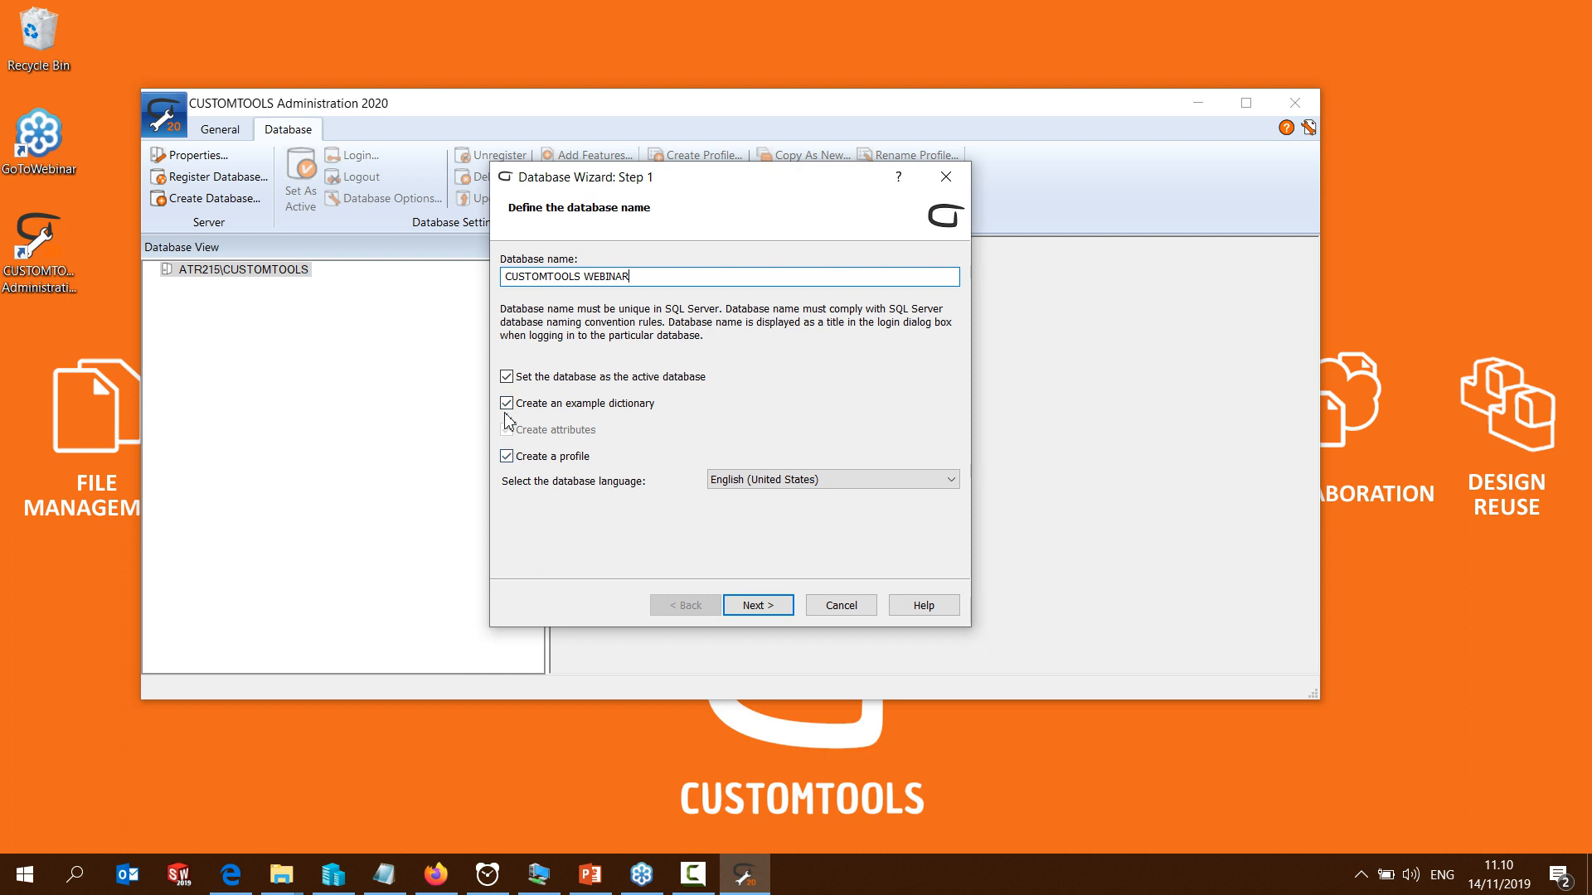
click(506, 457)
click(508, 431)
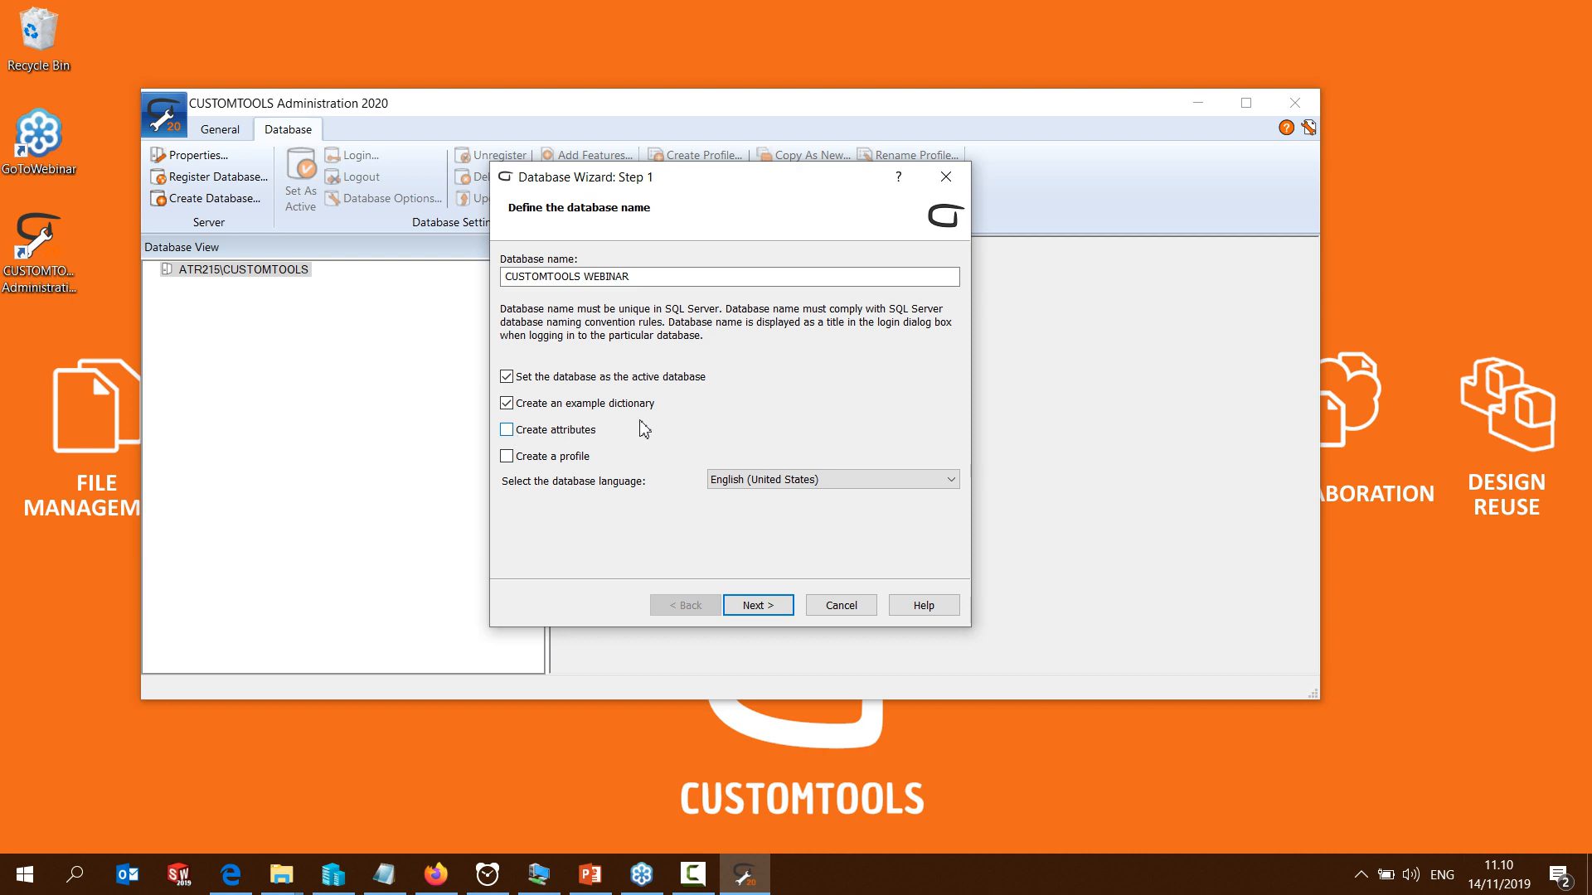
click(758, 607)
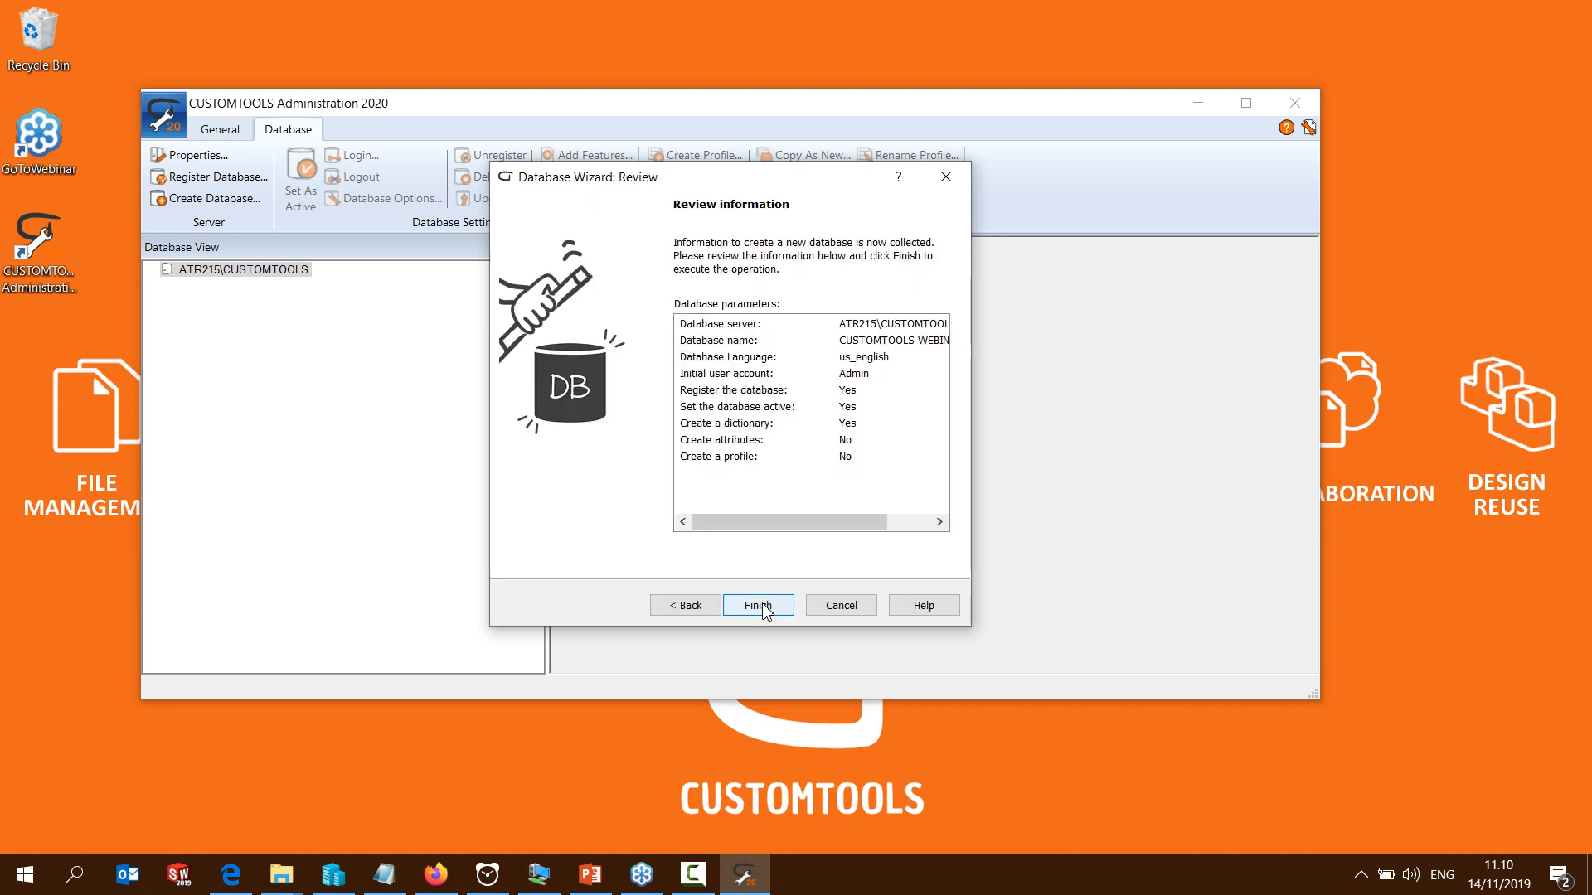
click(763, 608)
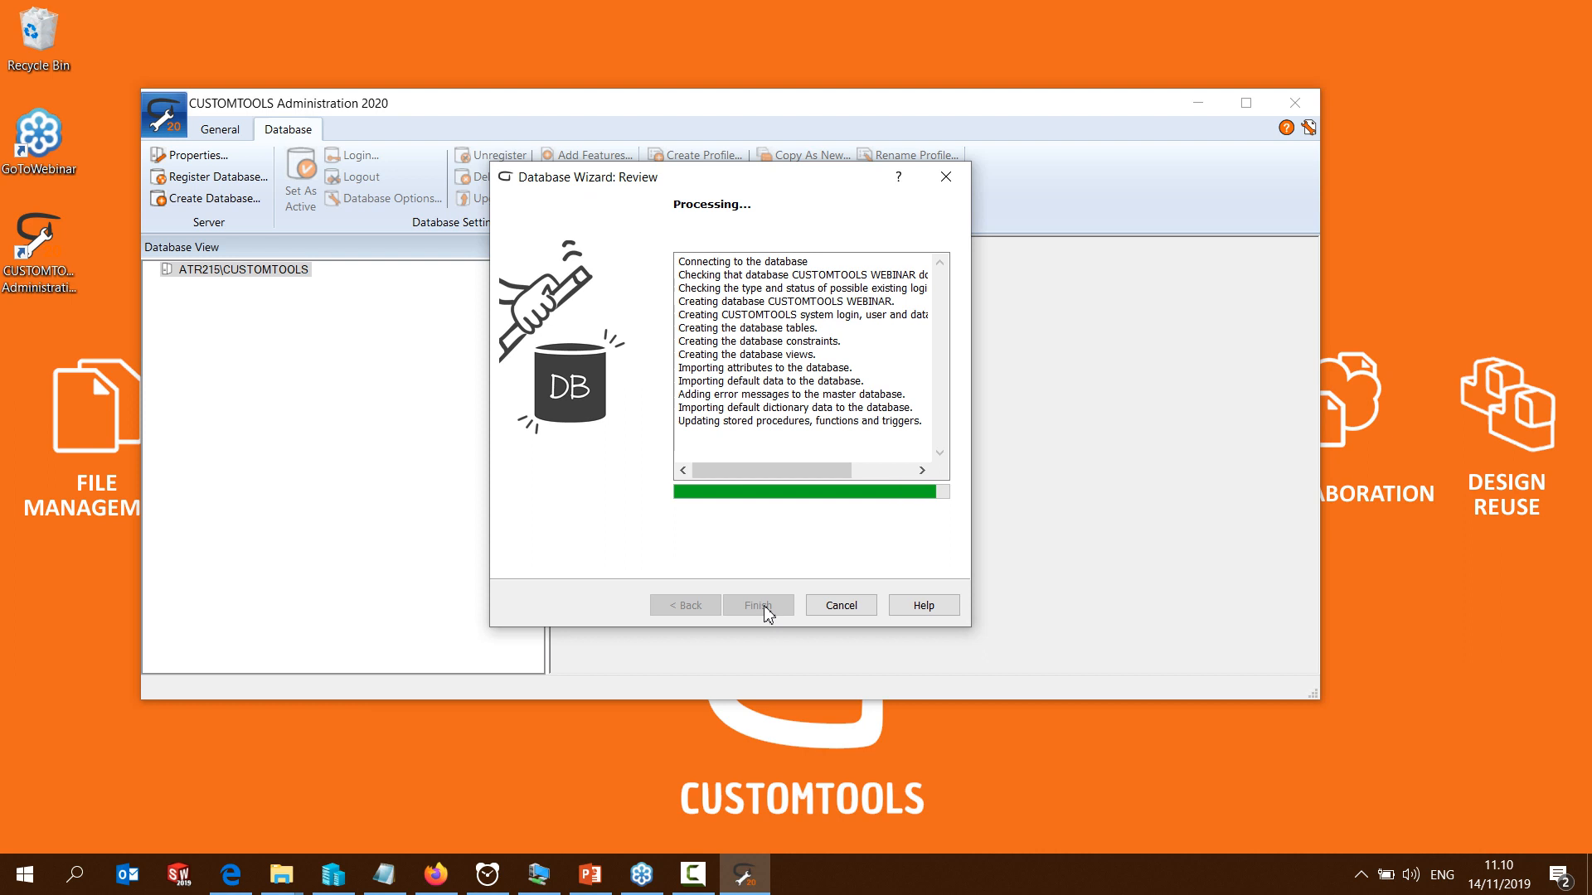
click(758, 605)
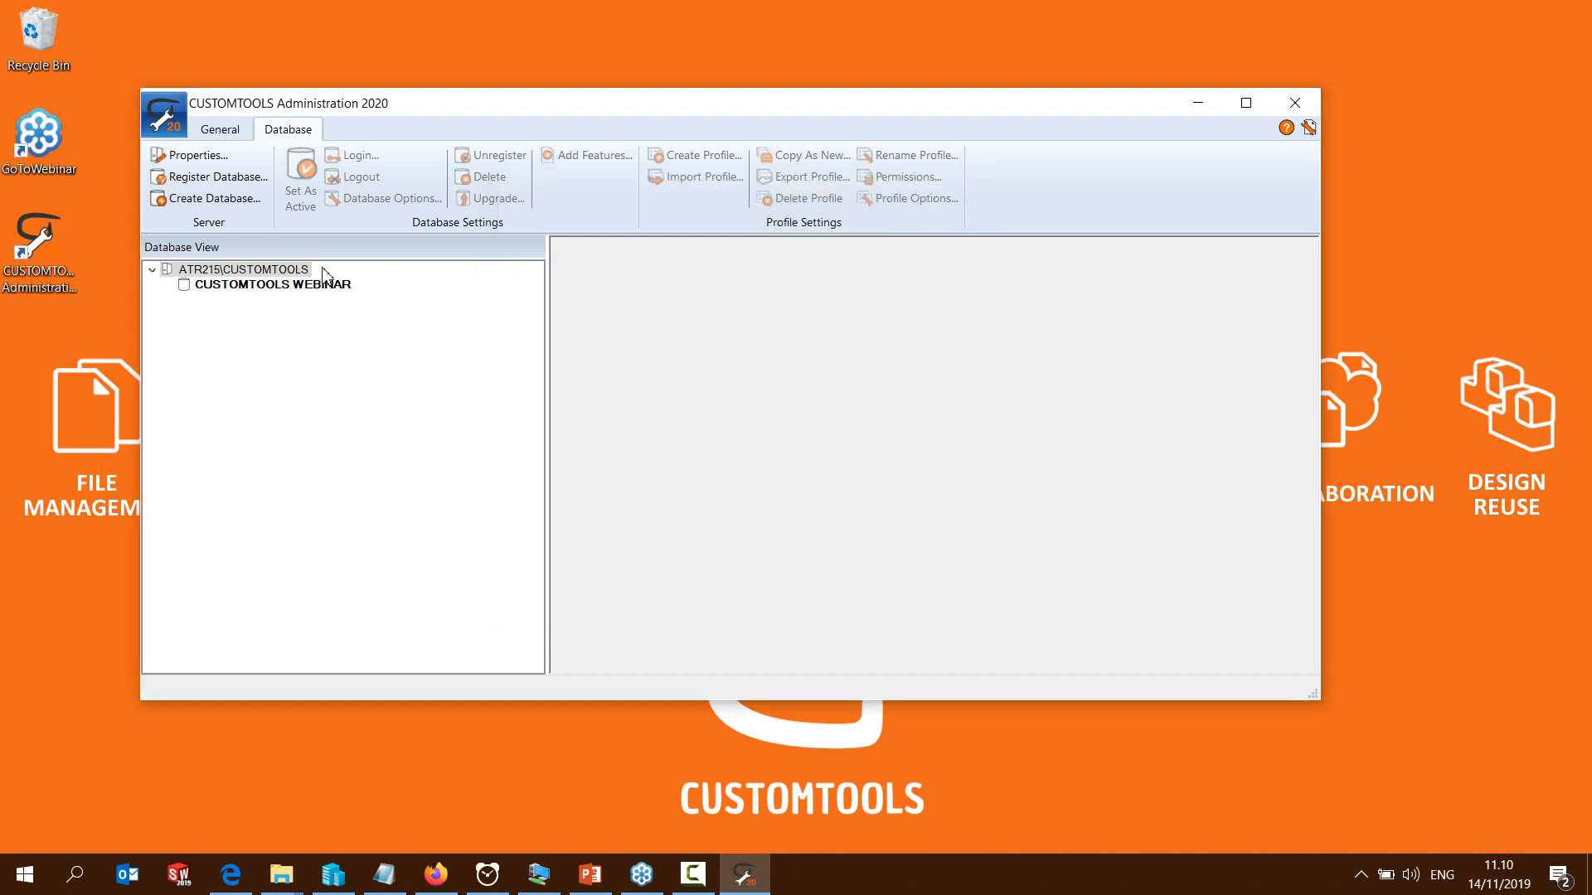
Log in to the CUSTOMTOOLS WEBINAR database with the Admin account and dismiss the message
right_click(305, 291)
click(352, 297)
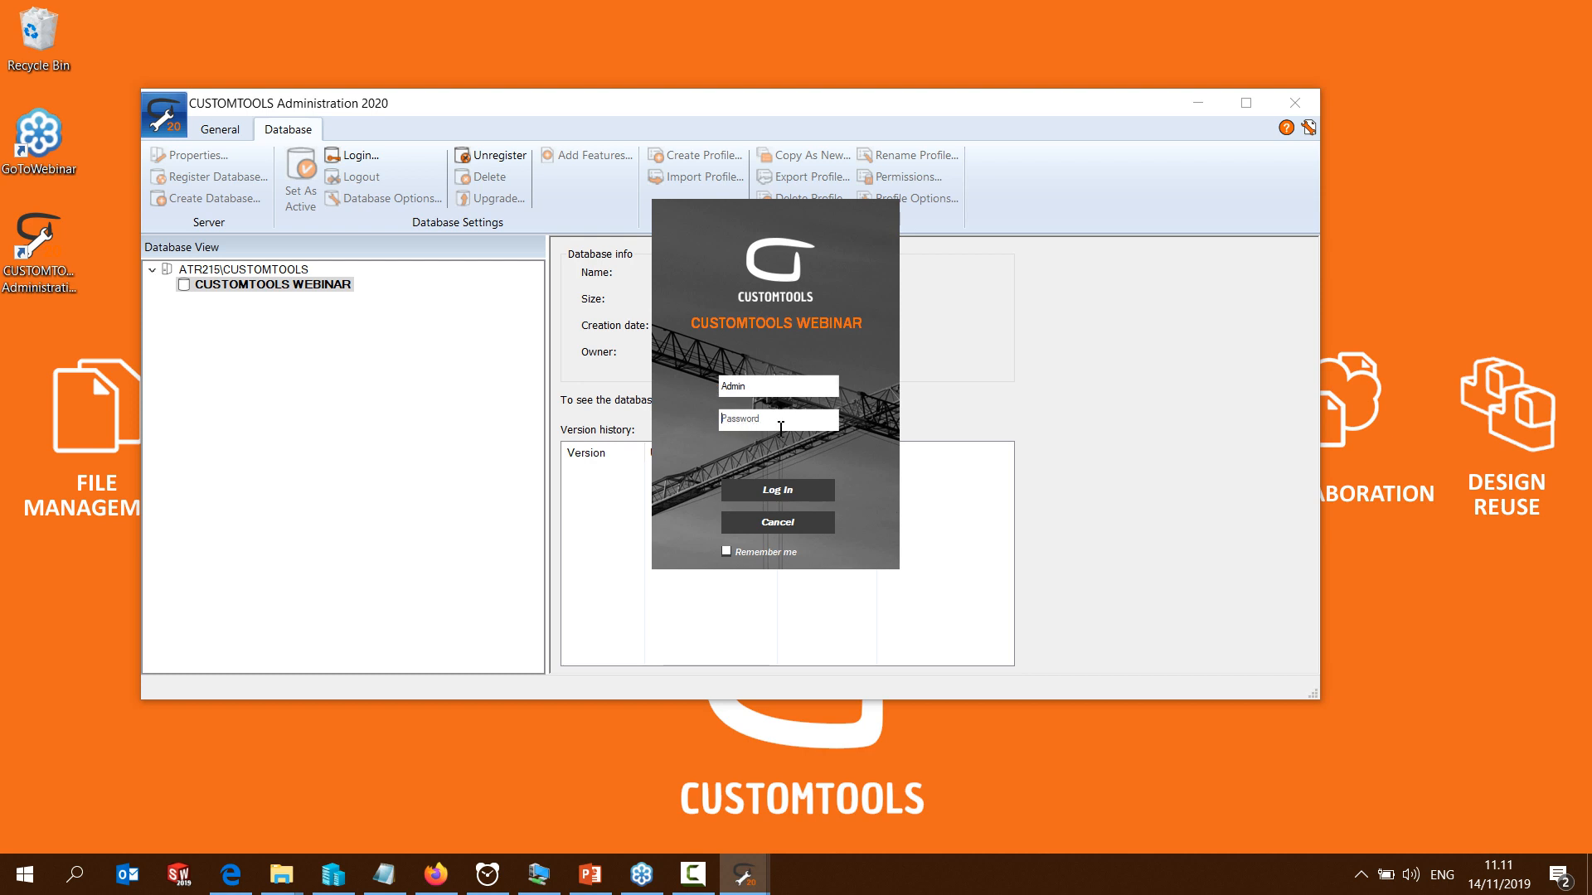
click(771, 491)
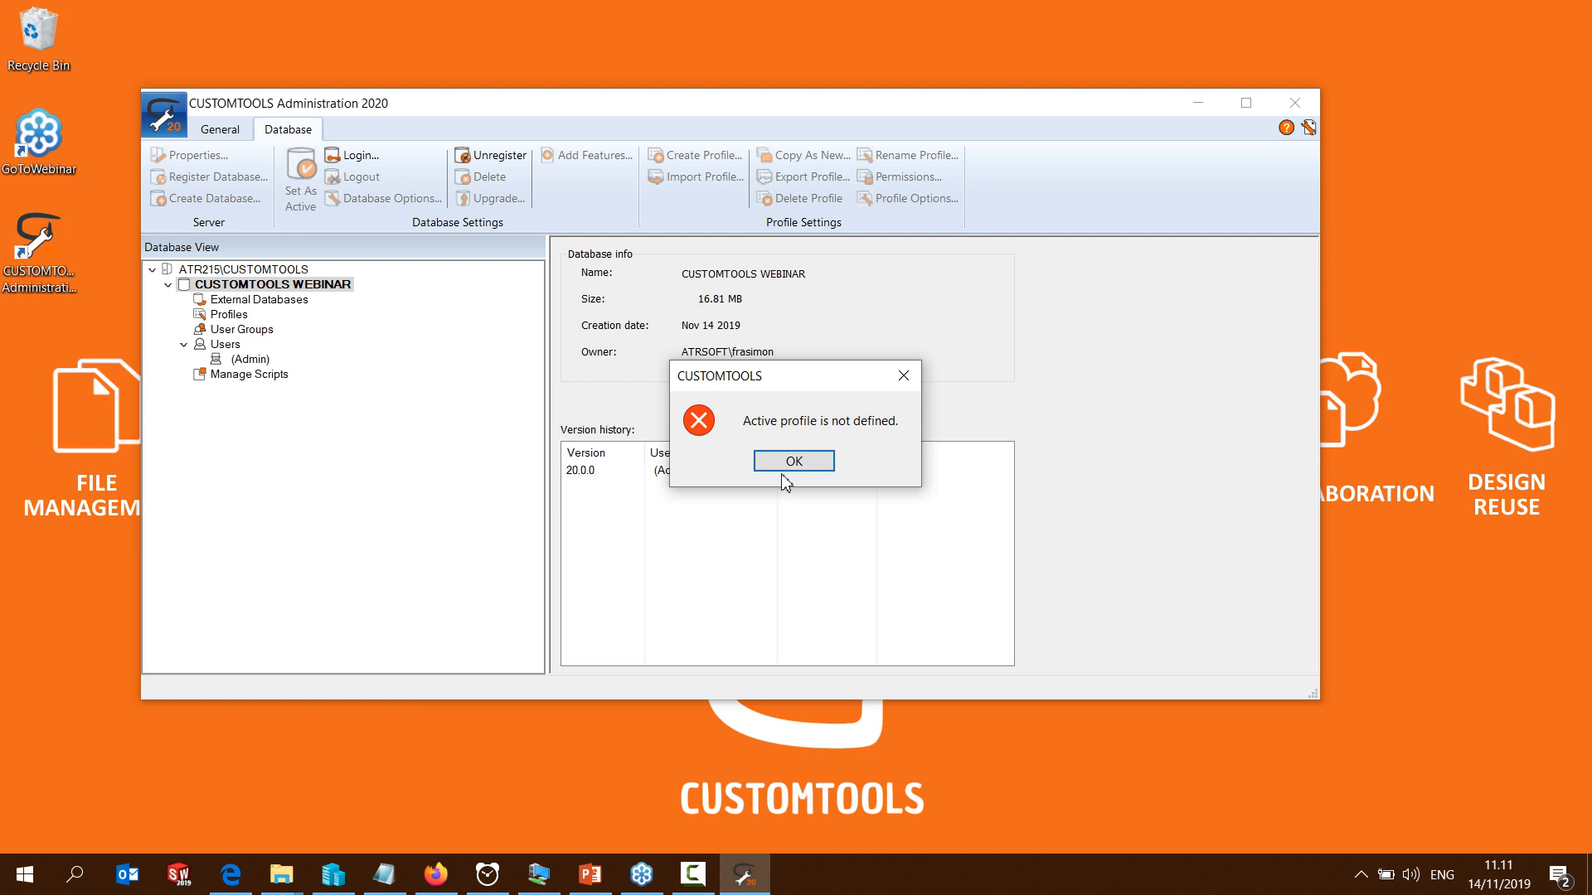
click(794, 462)
Create an empty profile named ACME in the CUSTOMTOOLS WEBINAR database and set it as the active profile
right_click(226, 318)
click(258, 328)
click(758, 605)
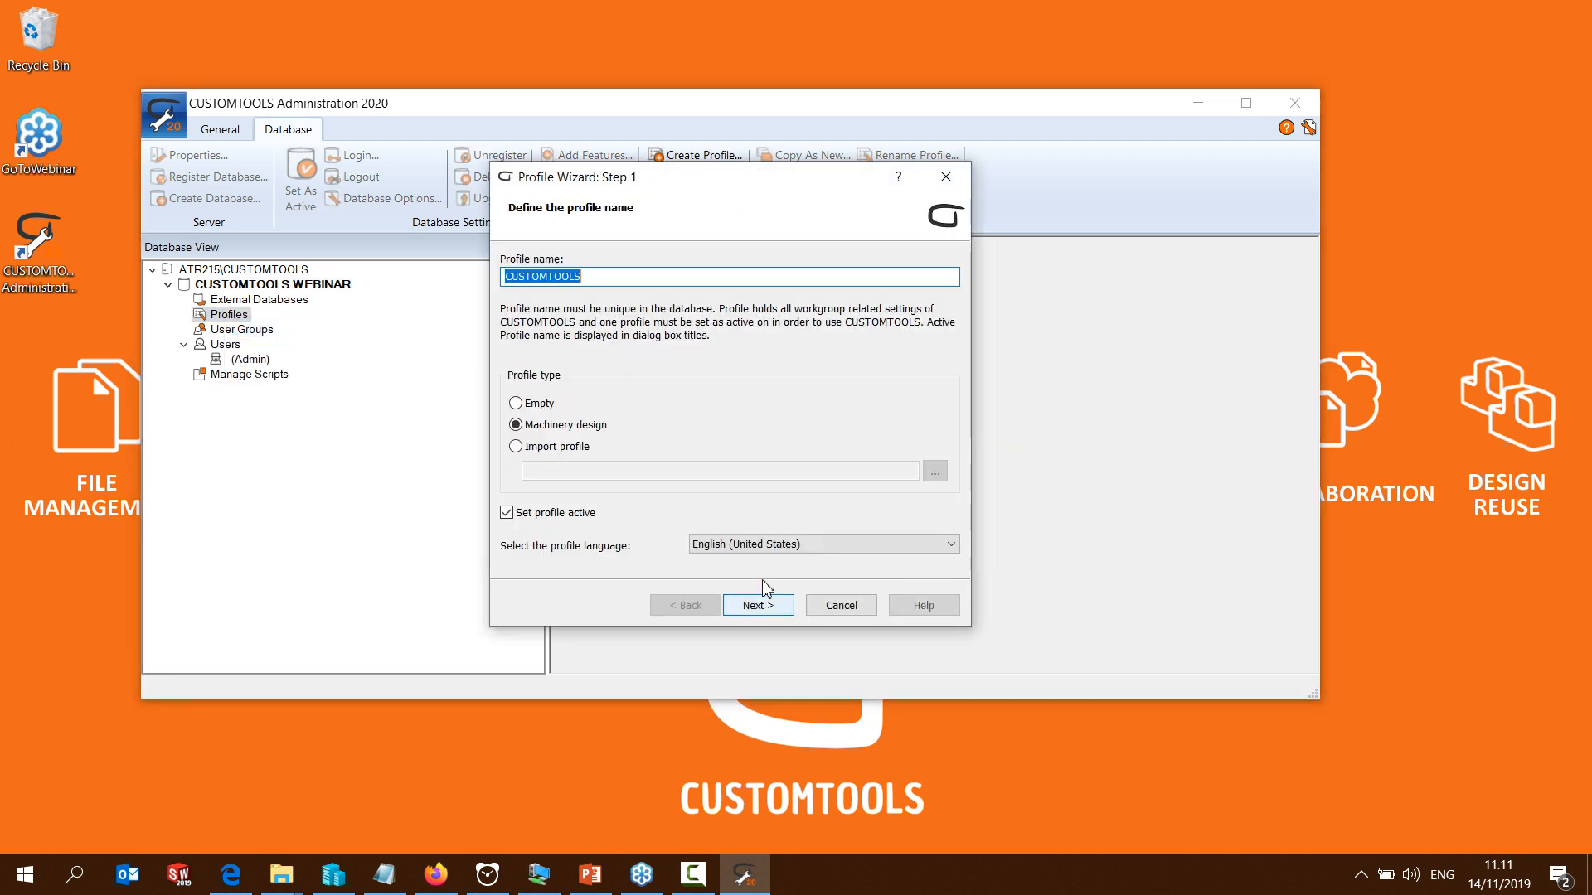
text(ACME)
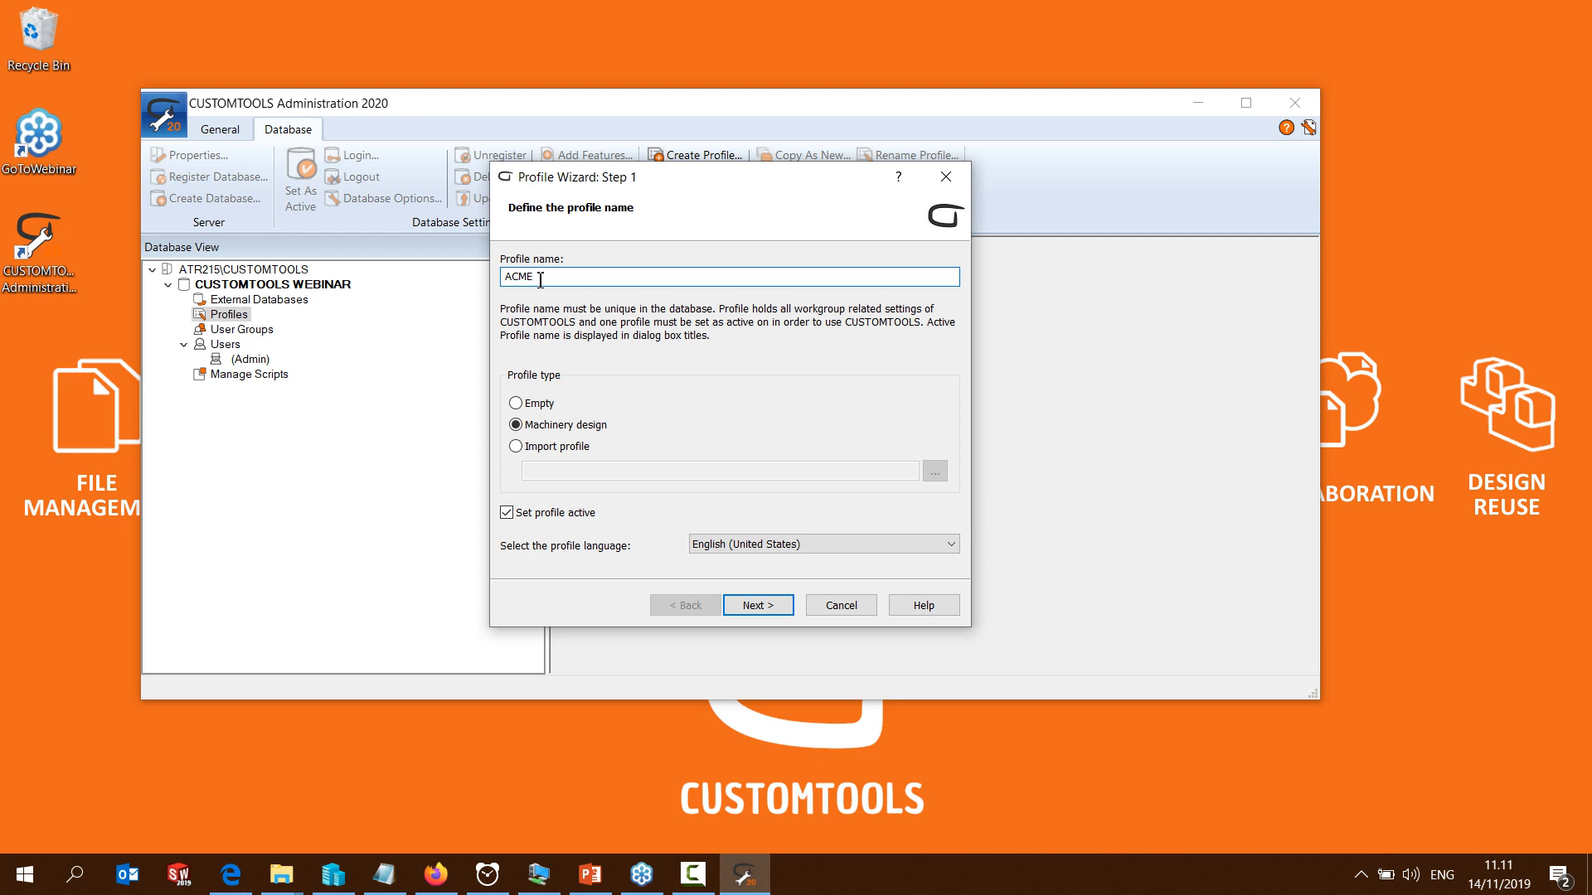
click(516, 404)
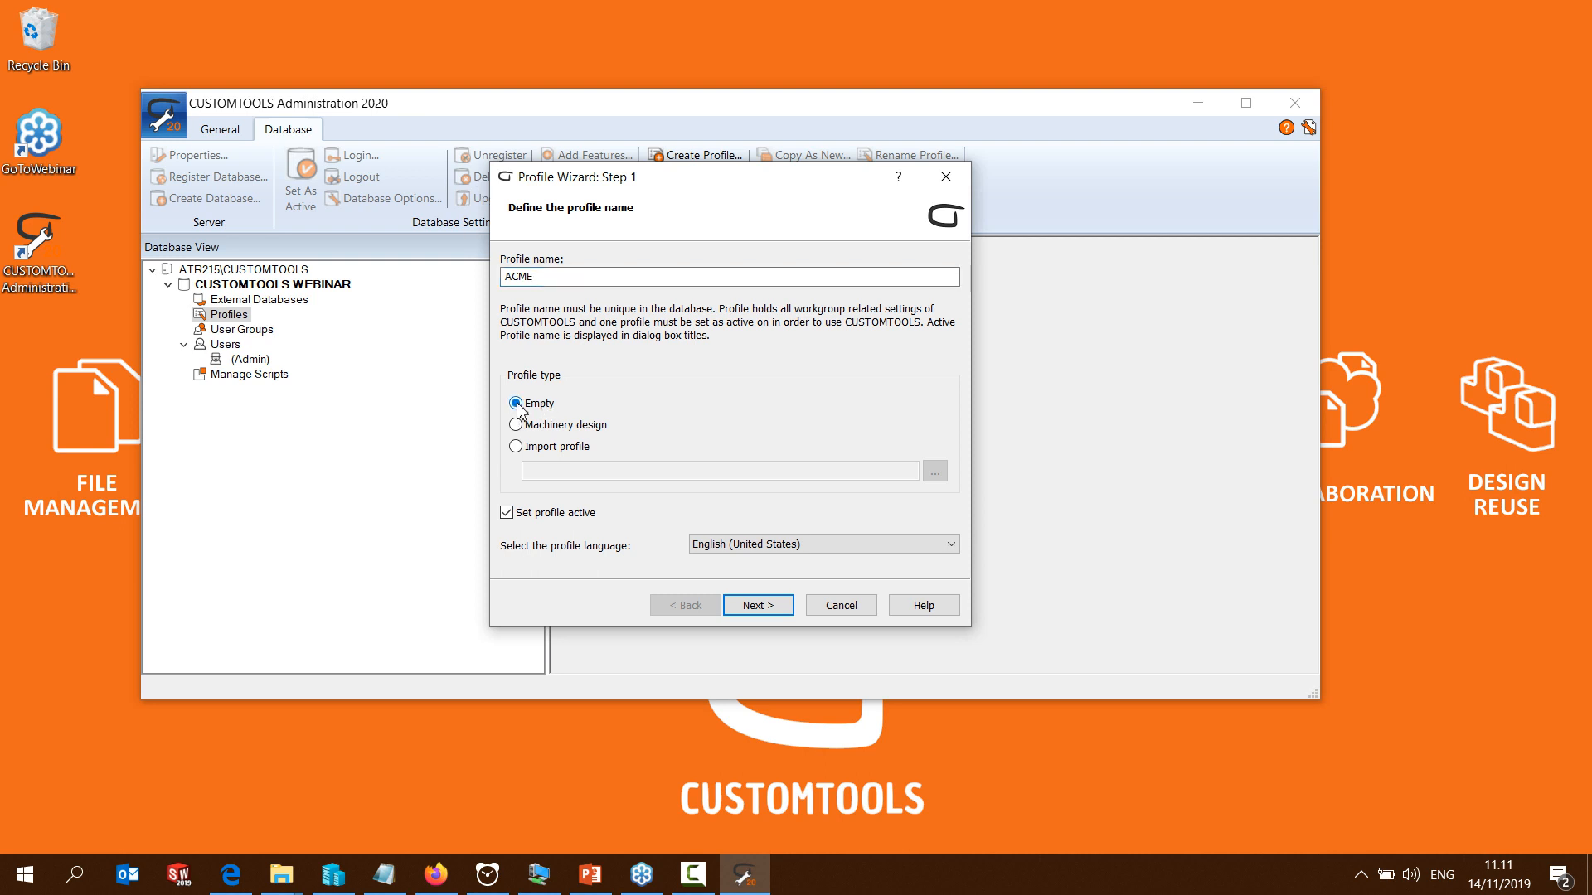
click(758, 605)
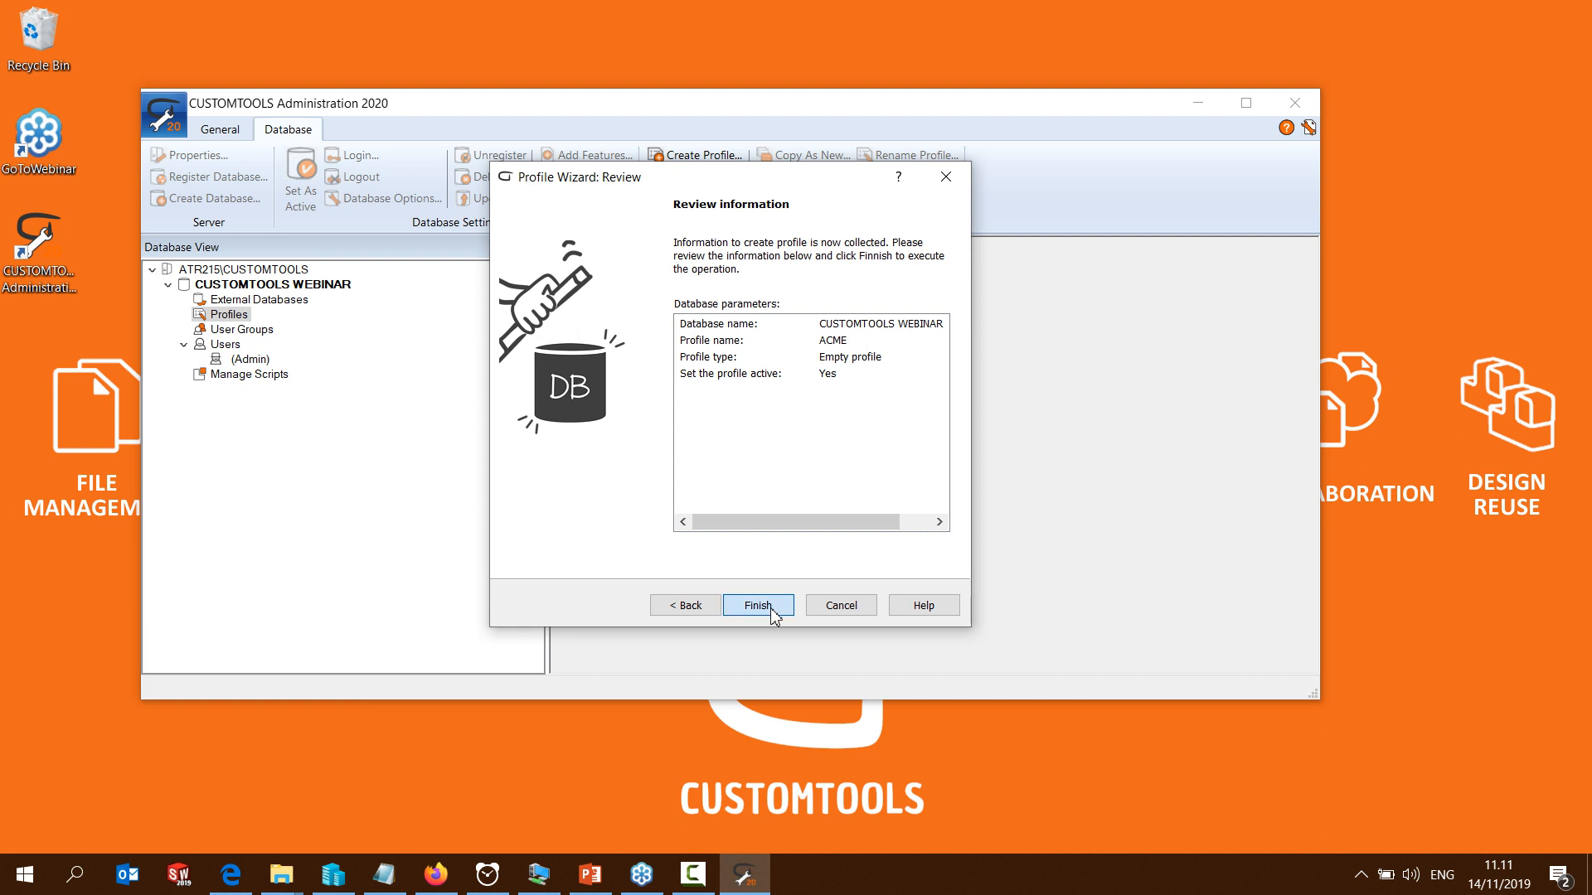
click(758, 606)
click(758, 605)
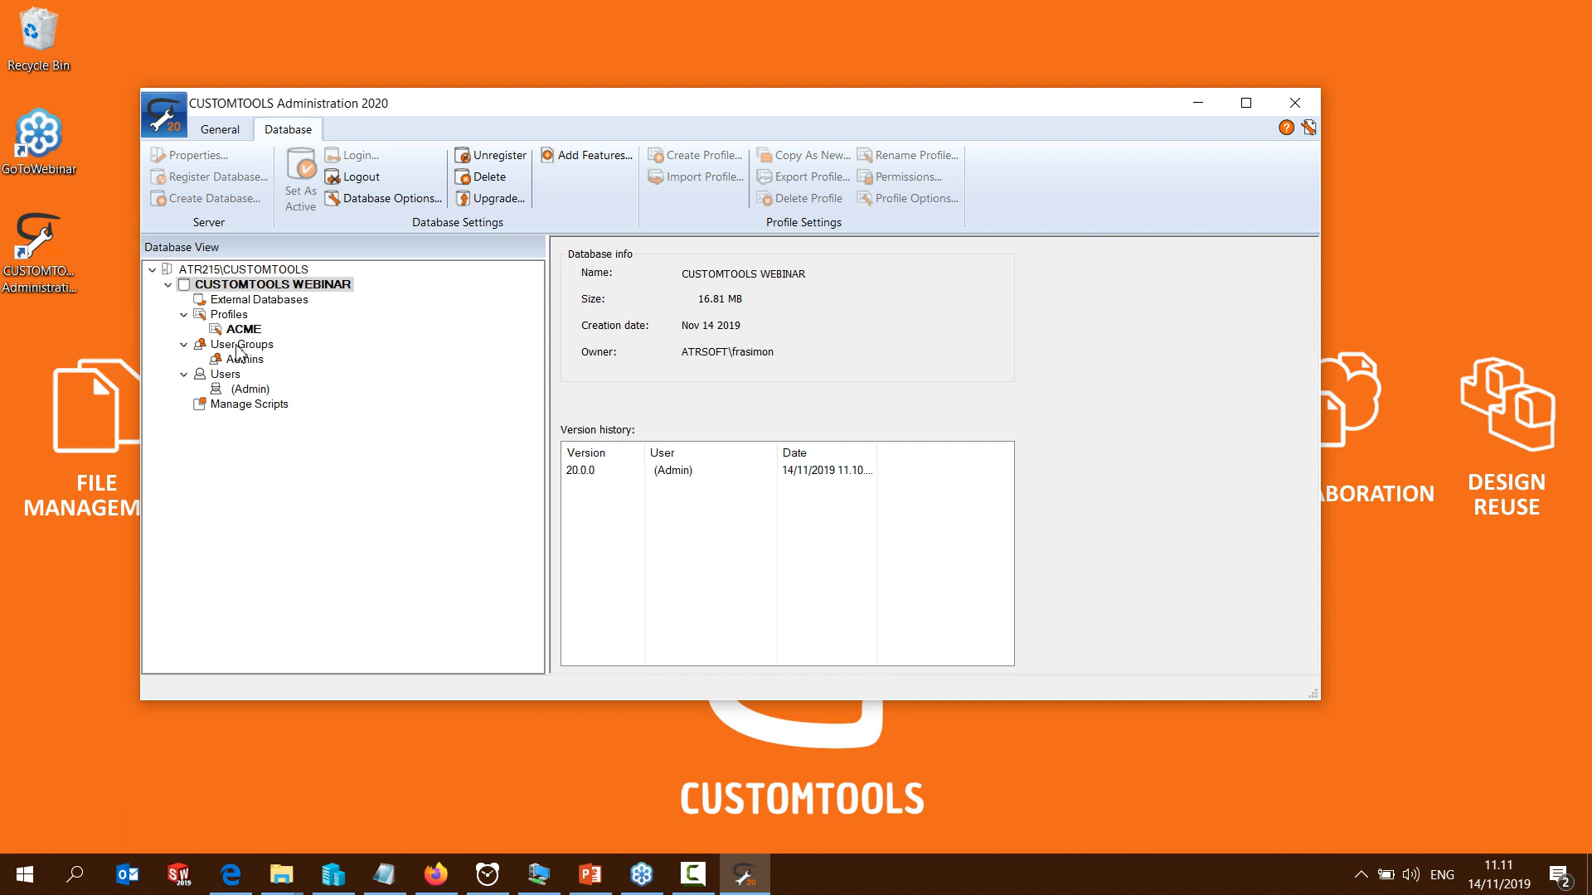
Disable the SOLIDWORKS PDM integration to the vault in the ACME profile options
click(224, 374)
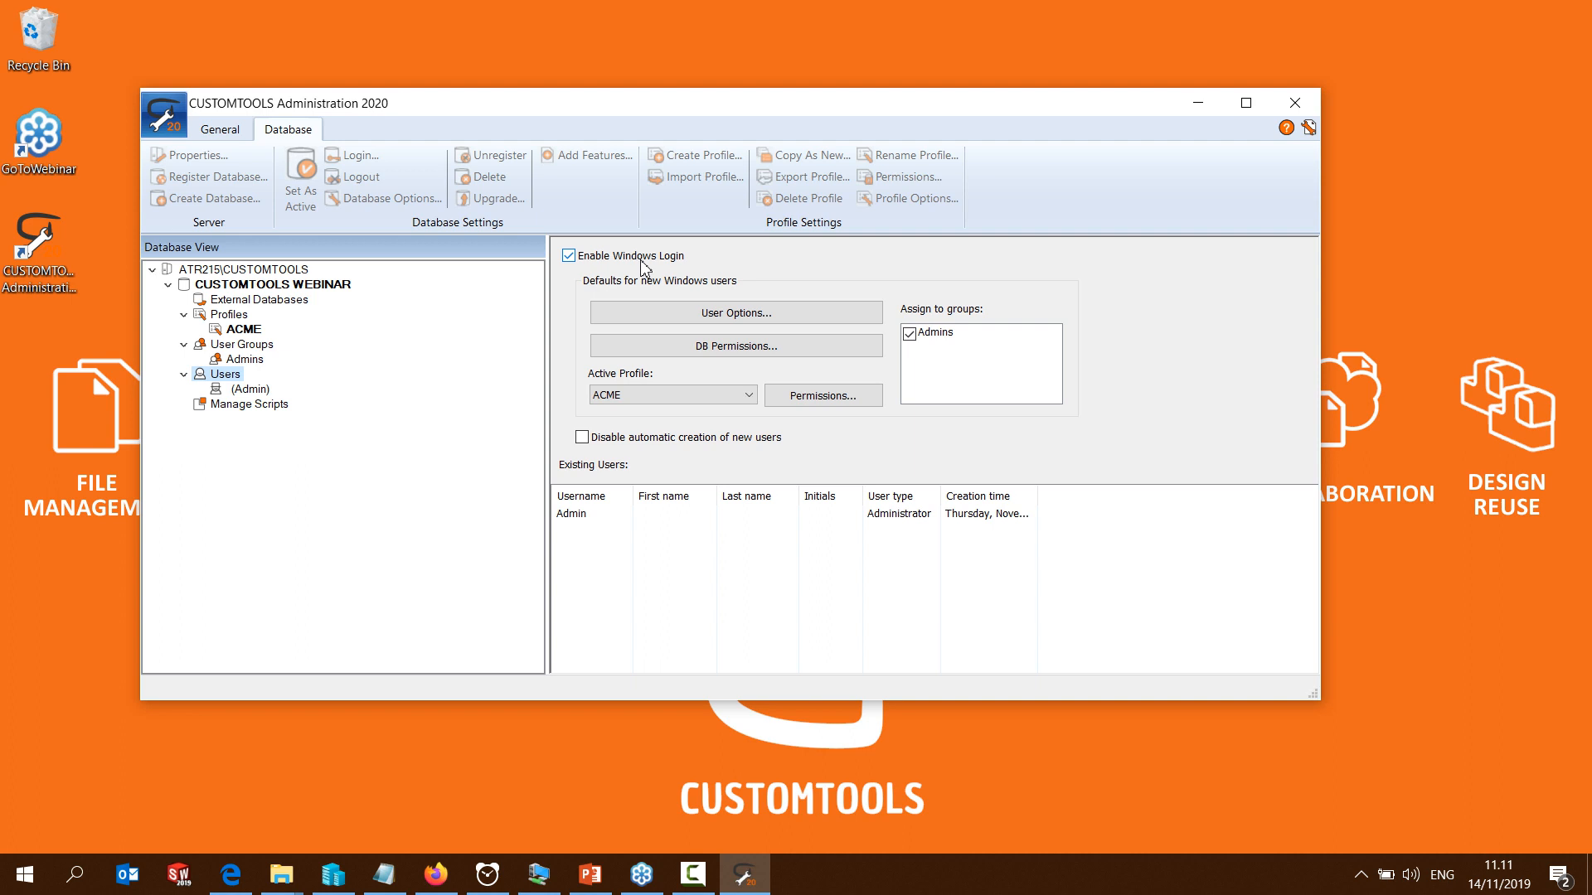
click(241, 331)
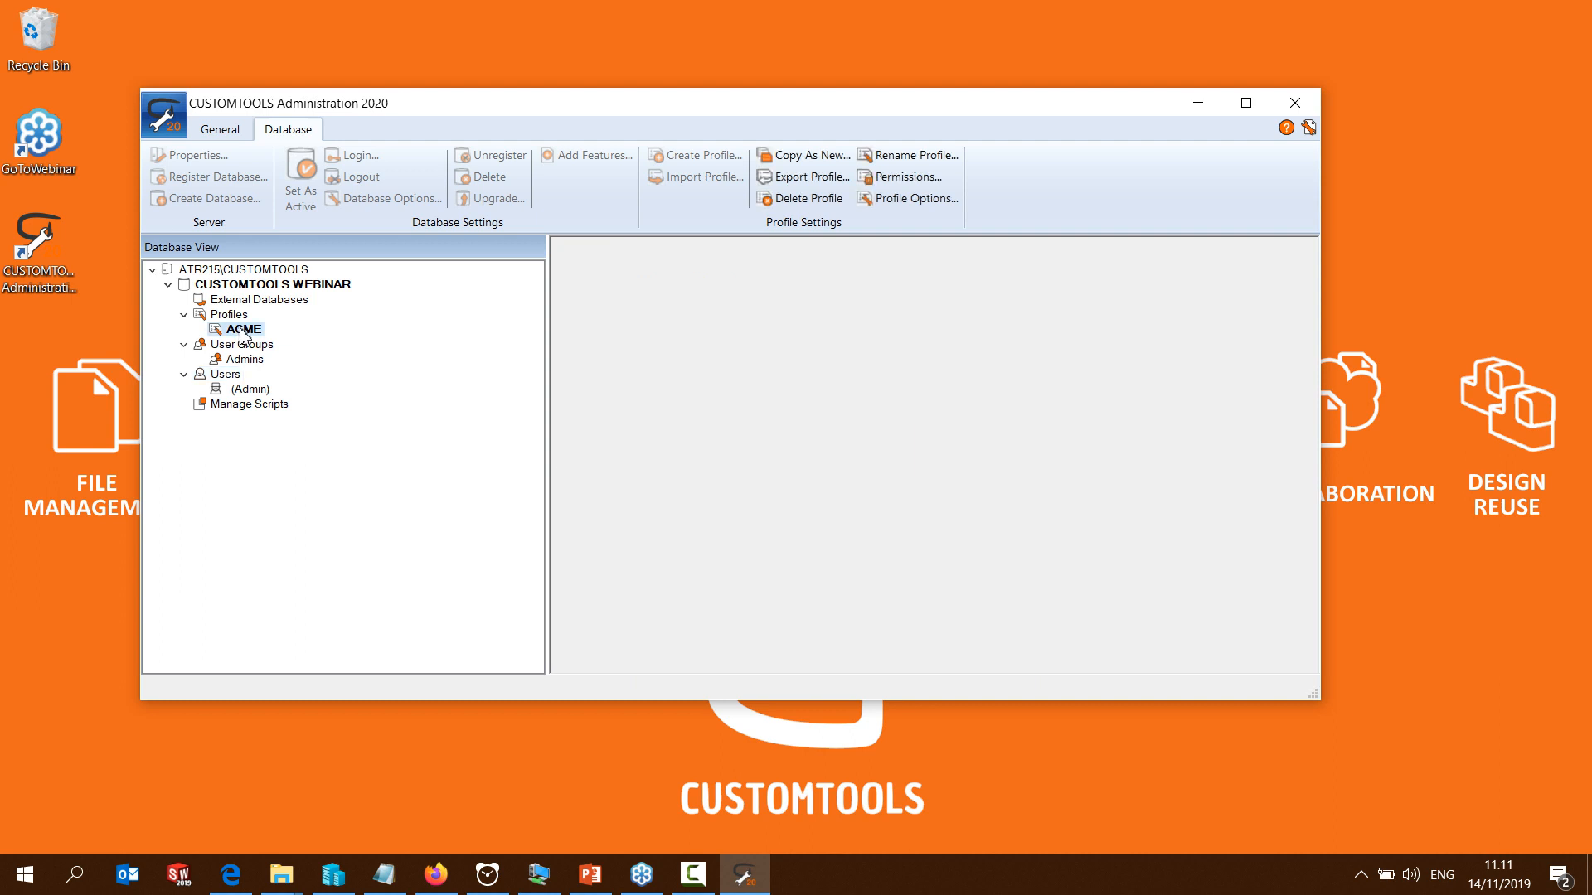
right_click(243, 332)
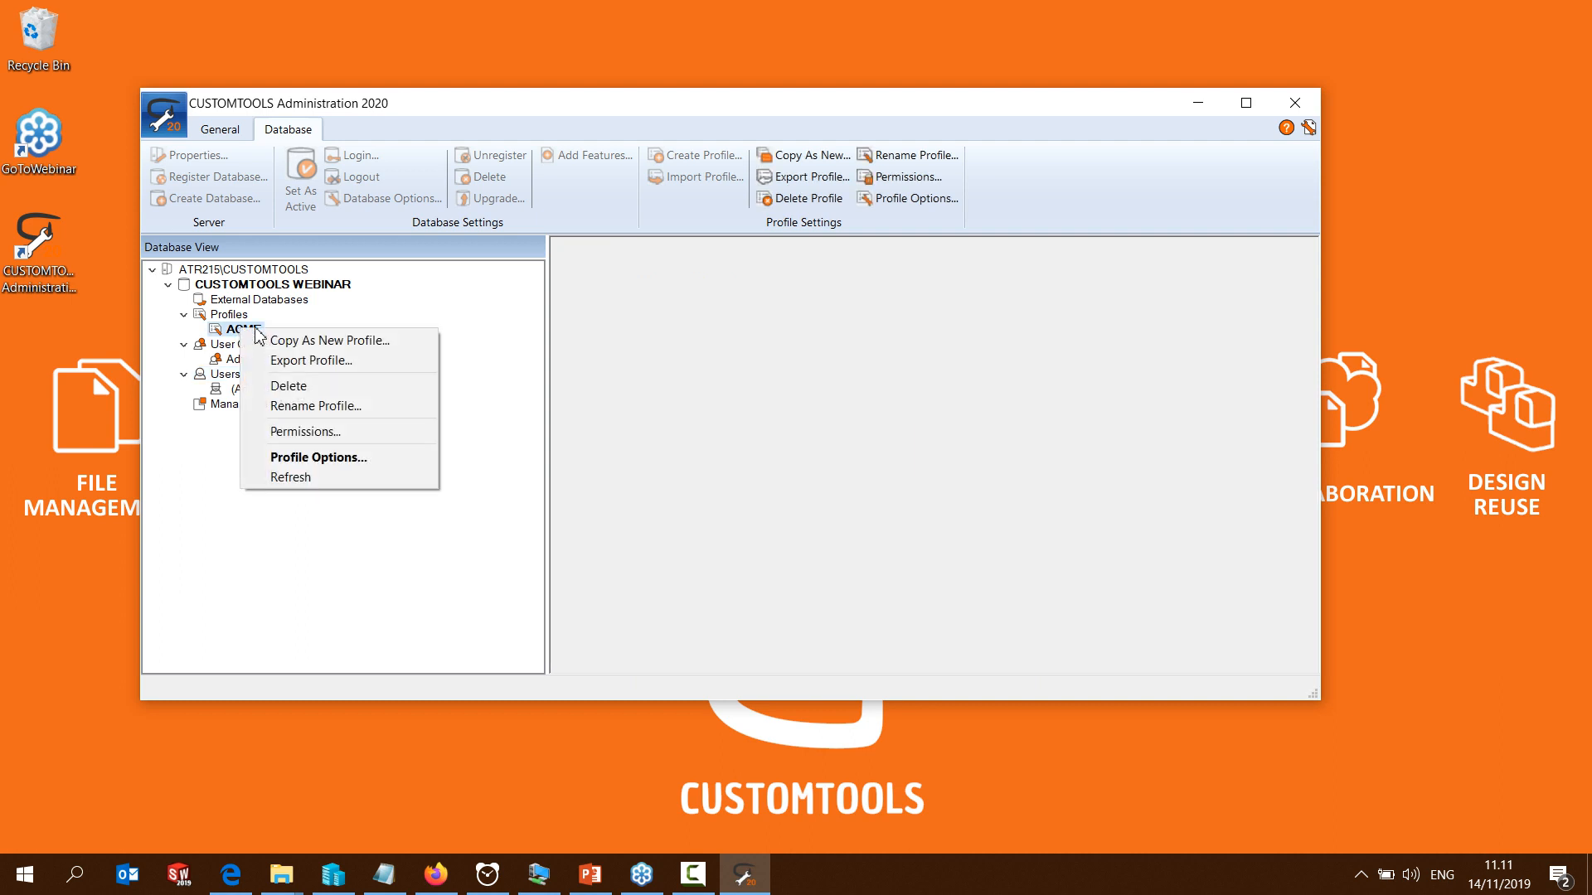
click(313, 459)
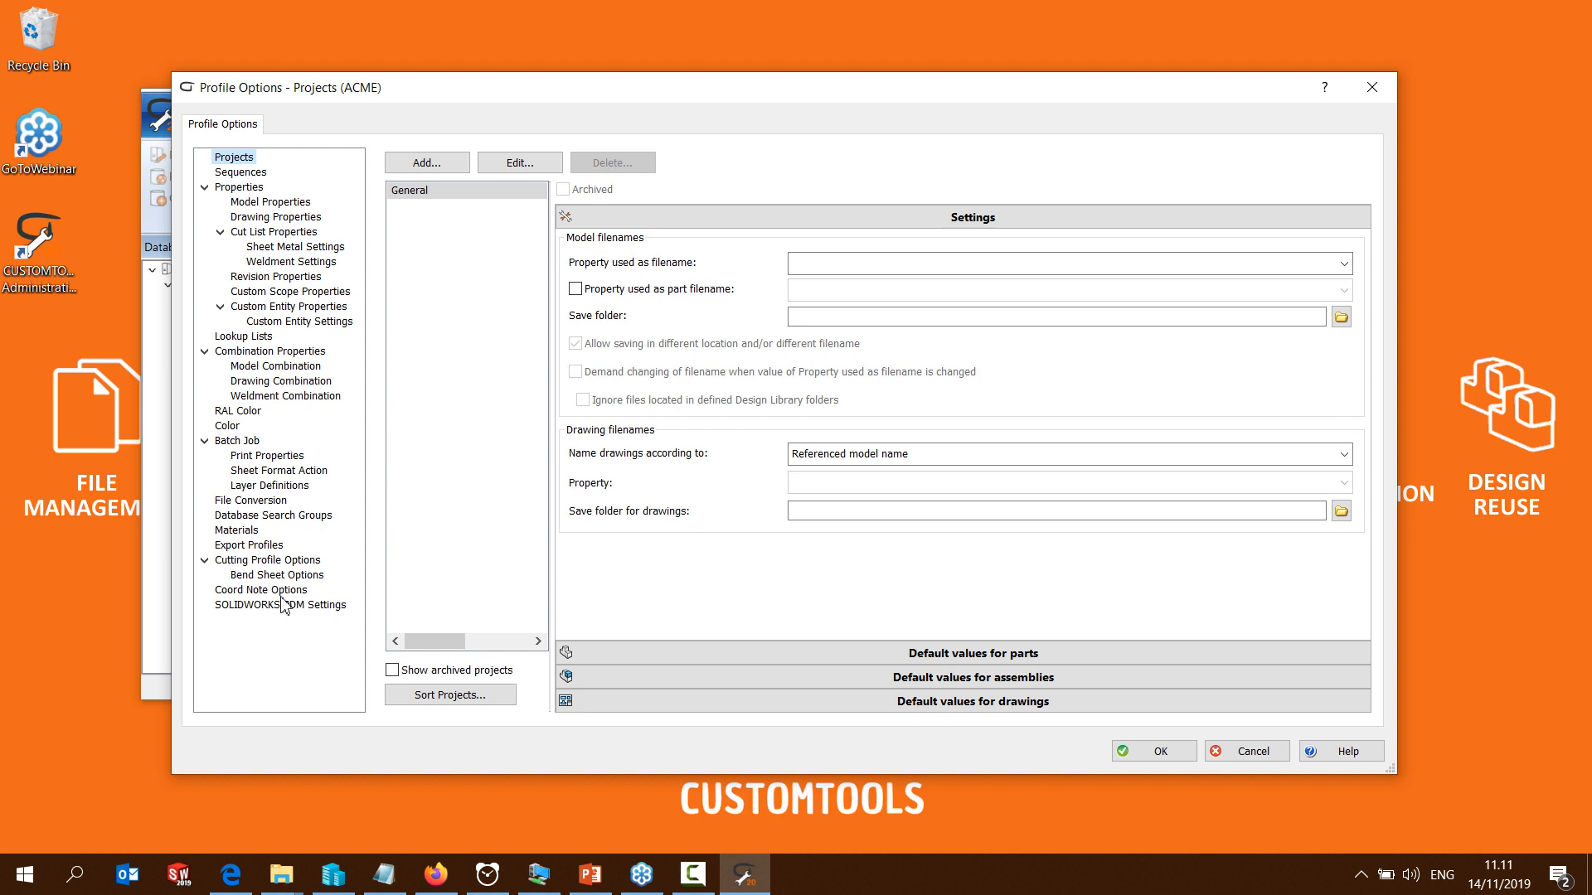
click(282, 603)
click(399, 194)
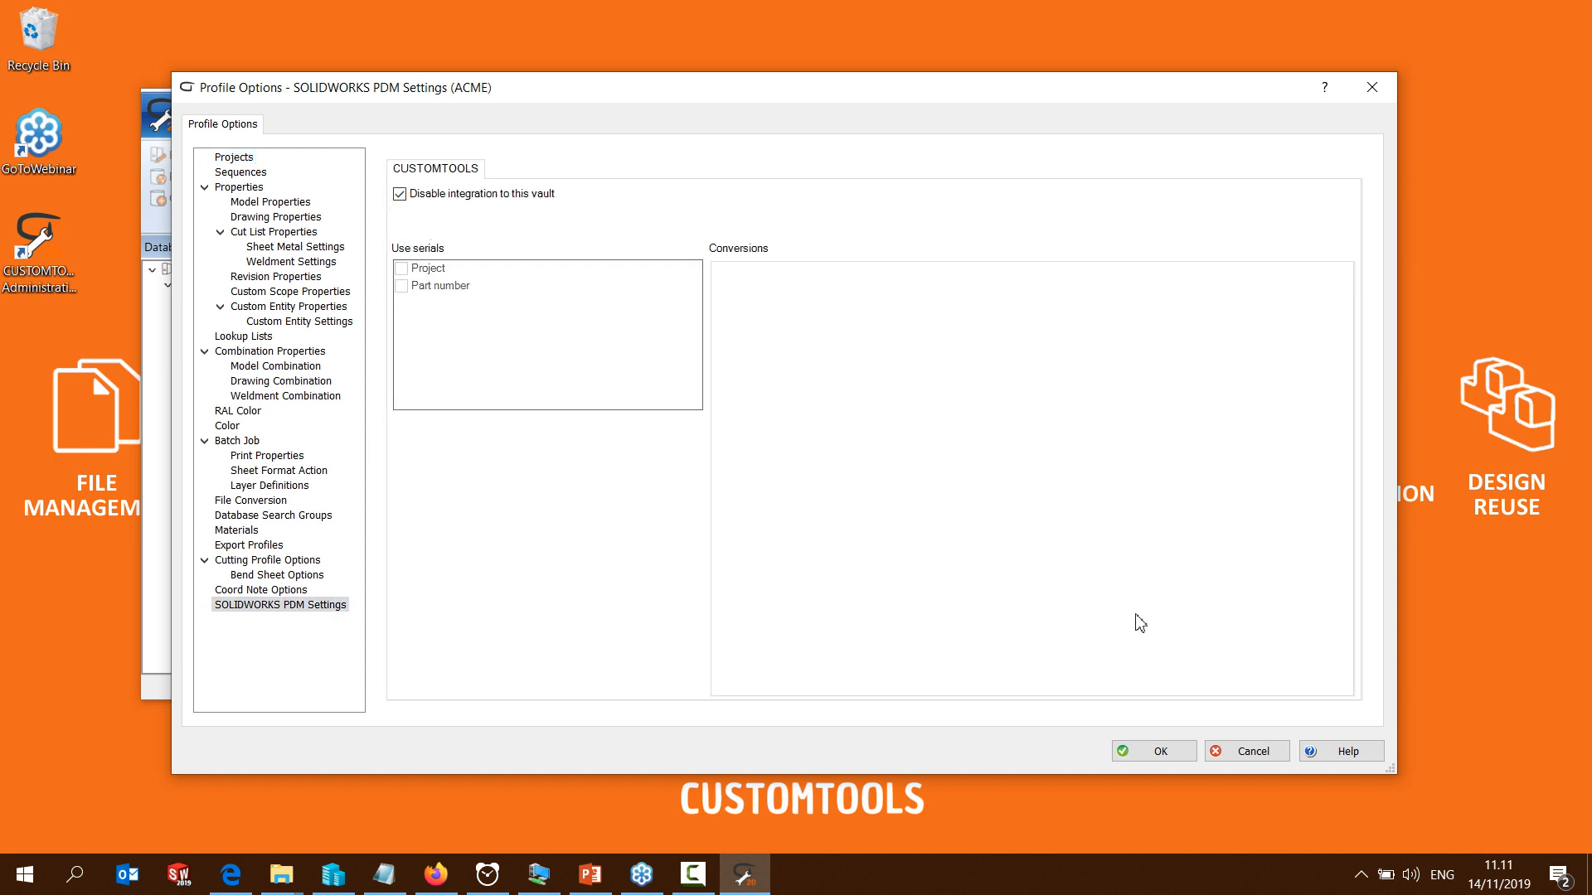
click(1154, 759)
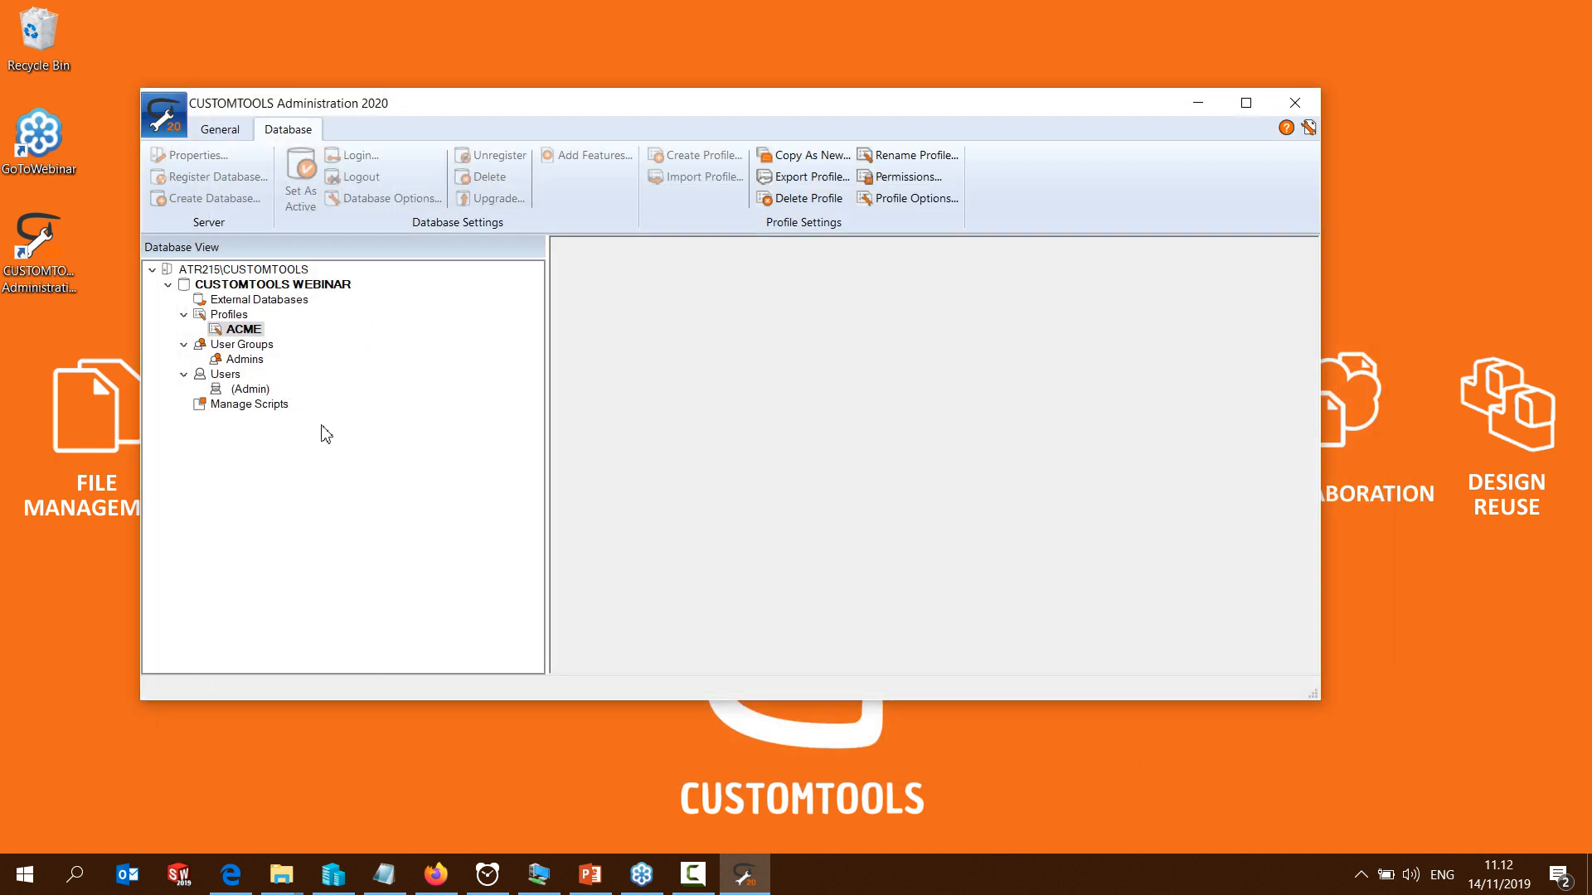
Log out of the CUSTOMTOOLS WEBINAR database and minimize the administration window
click(249, 390)
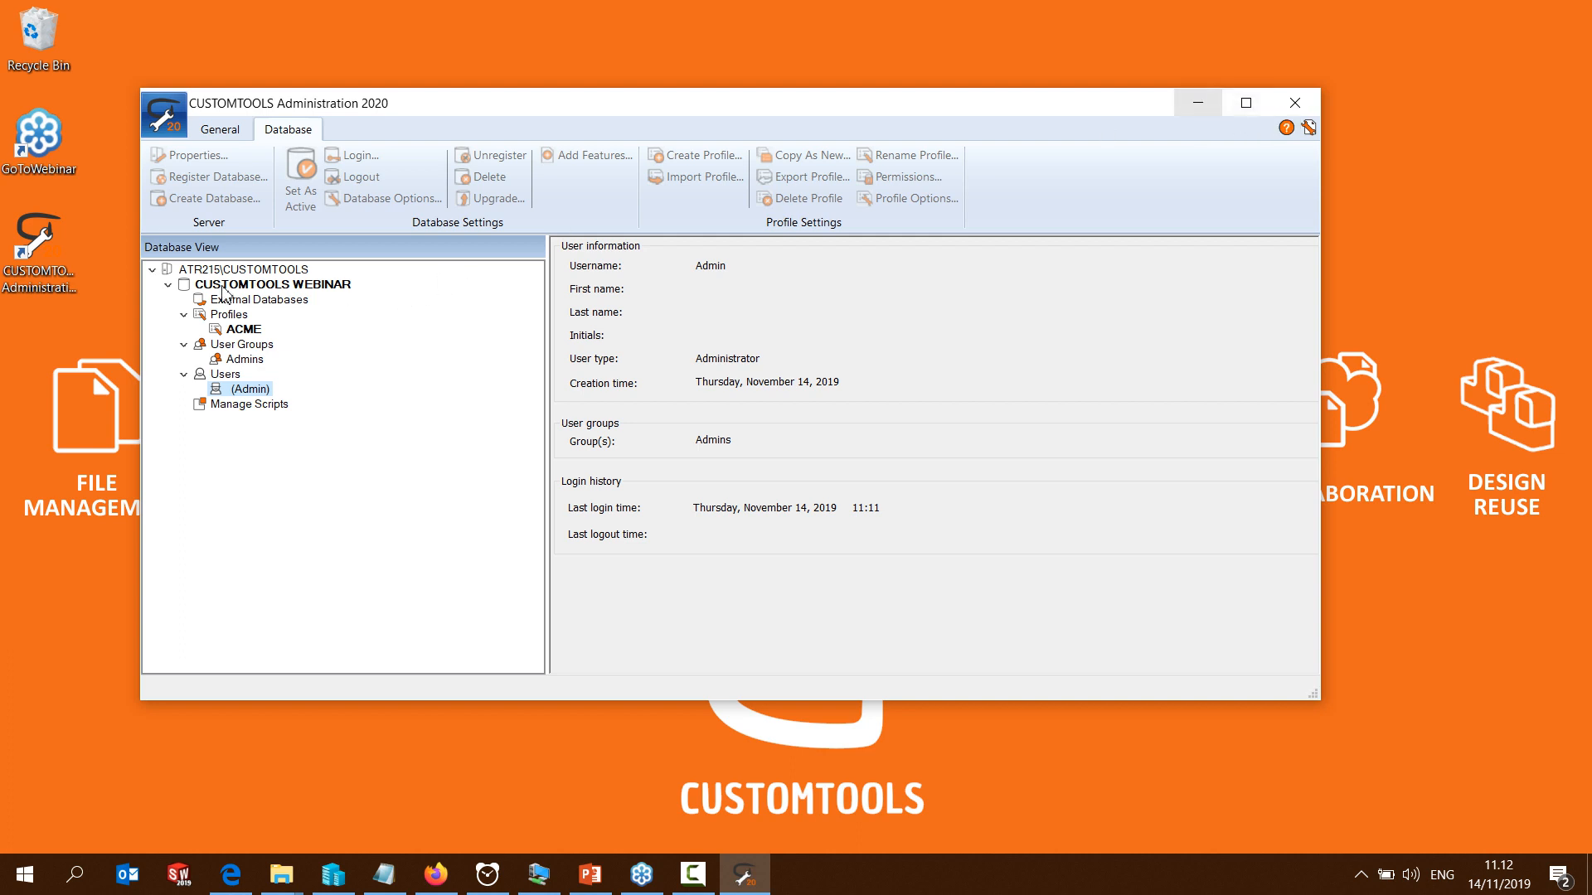
right_click(249, 285)
click(281, 297)
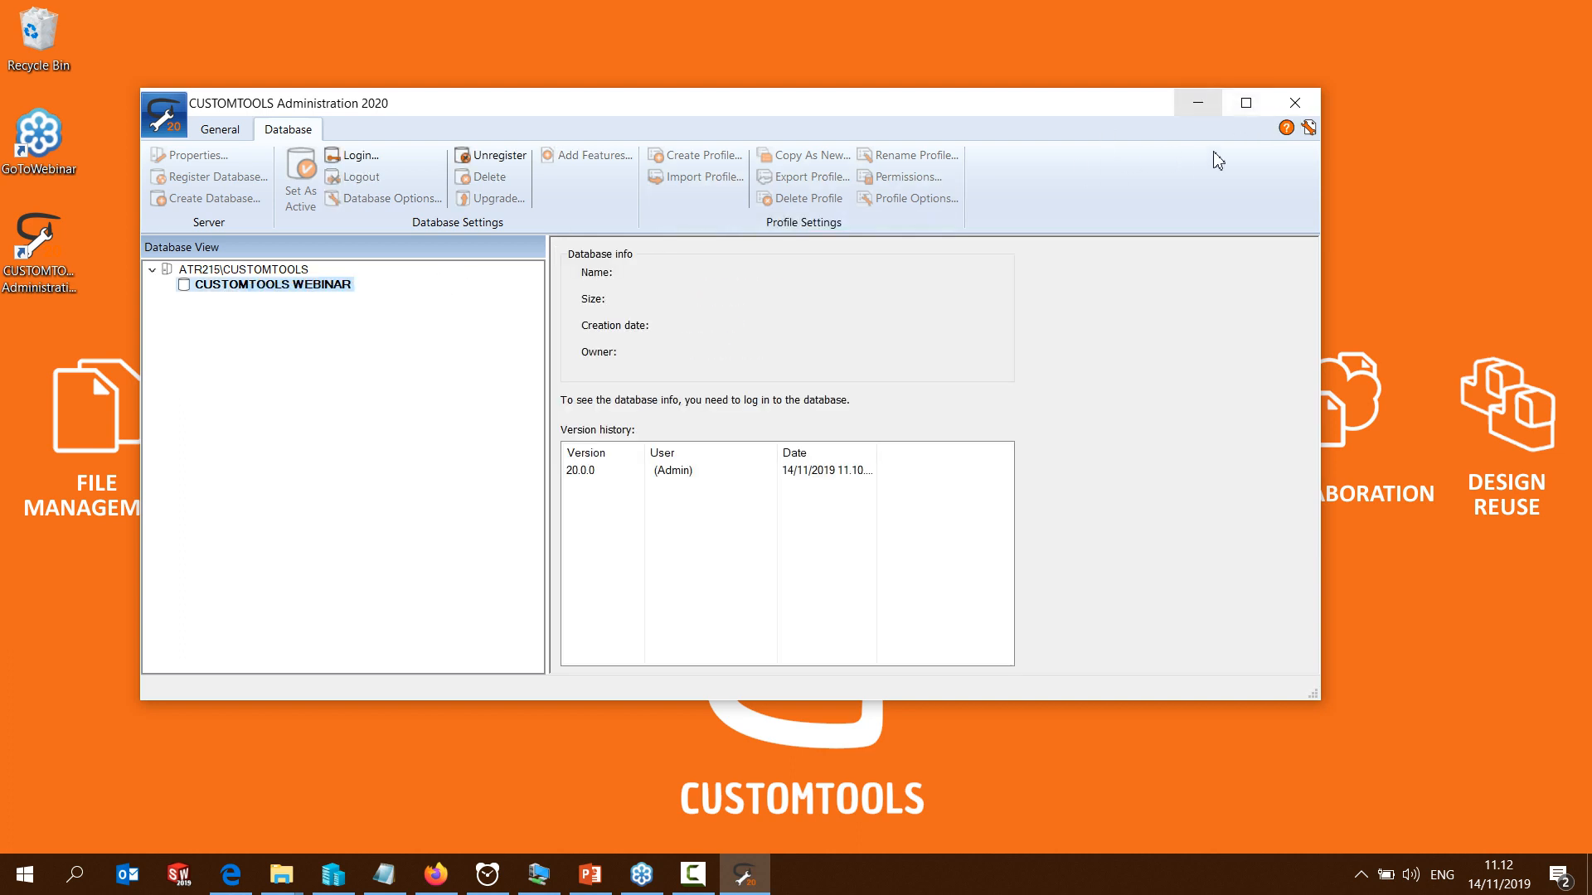
click(1204, 106)
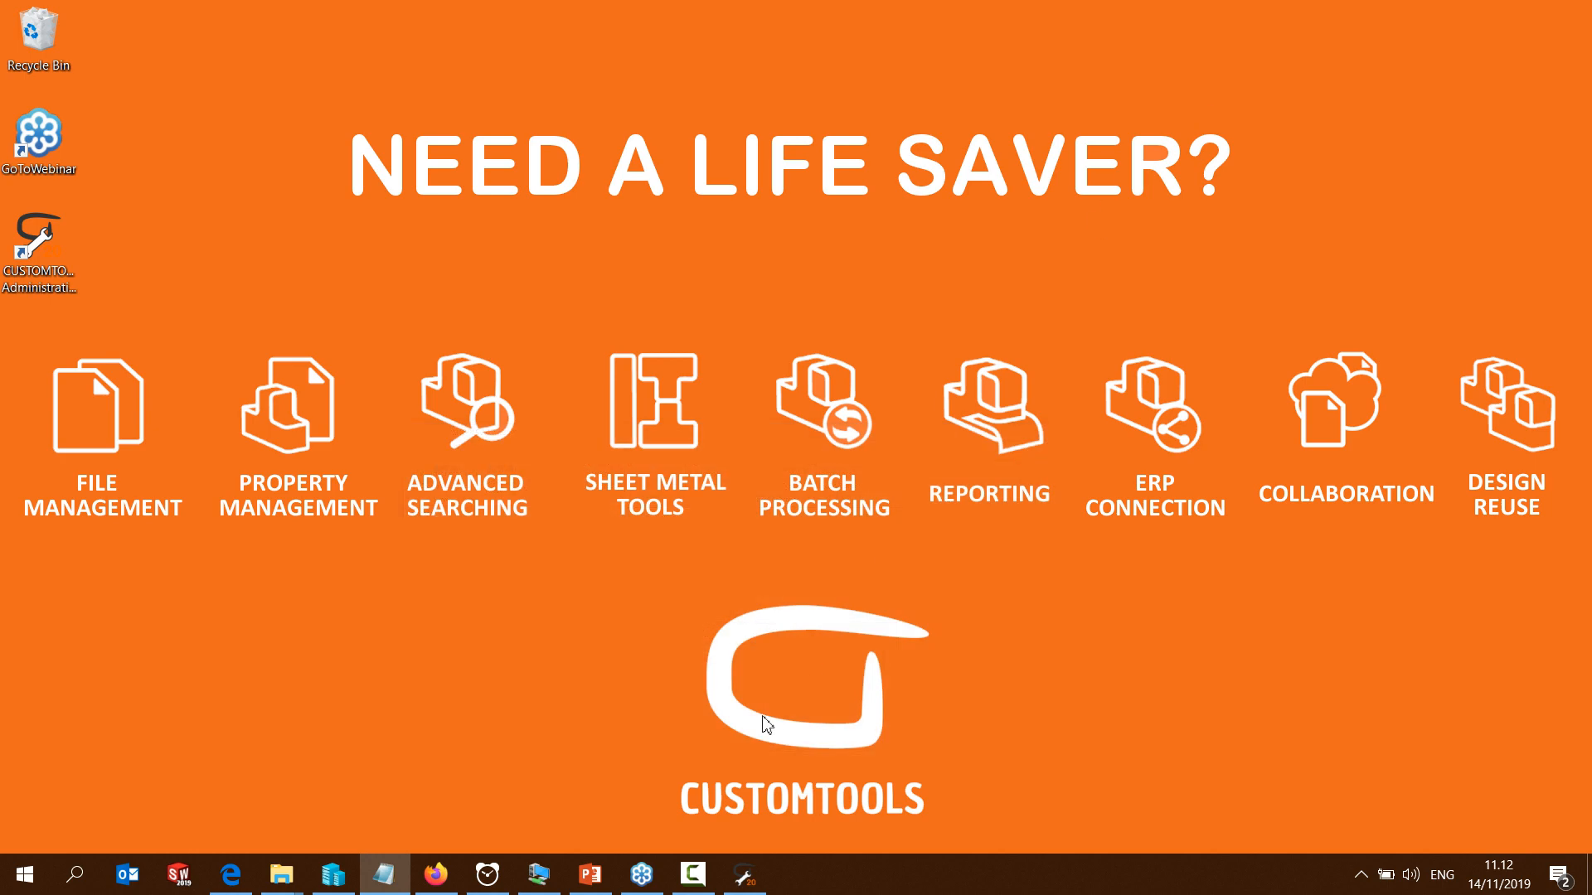
Switch to the ATR 215 virtual machine, run CUSTOMTOOLS.2020.SP0.64bit from Shared folder, and authorize it with the administrator password
click(551, 886)
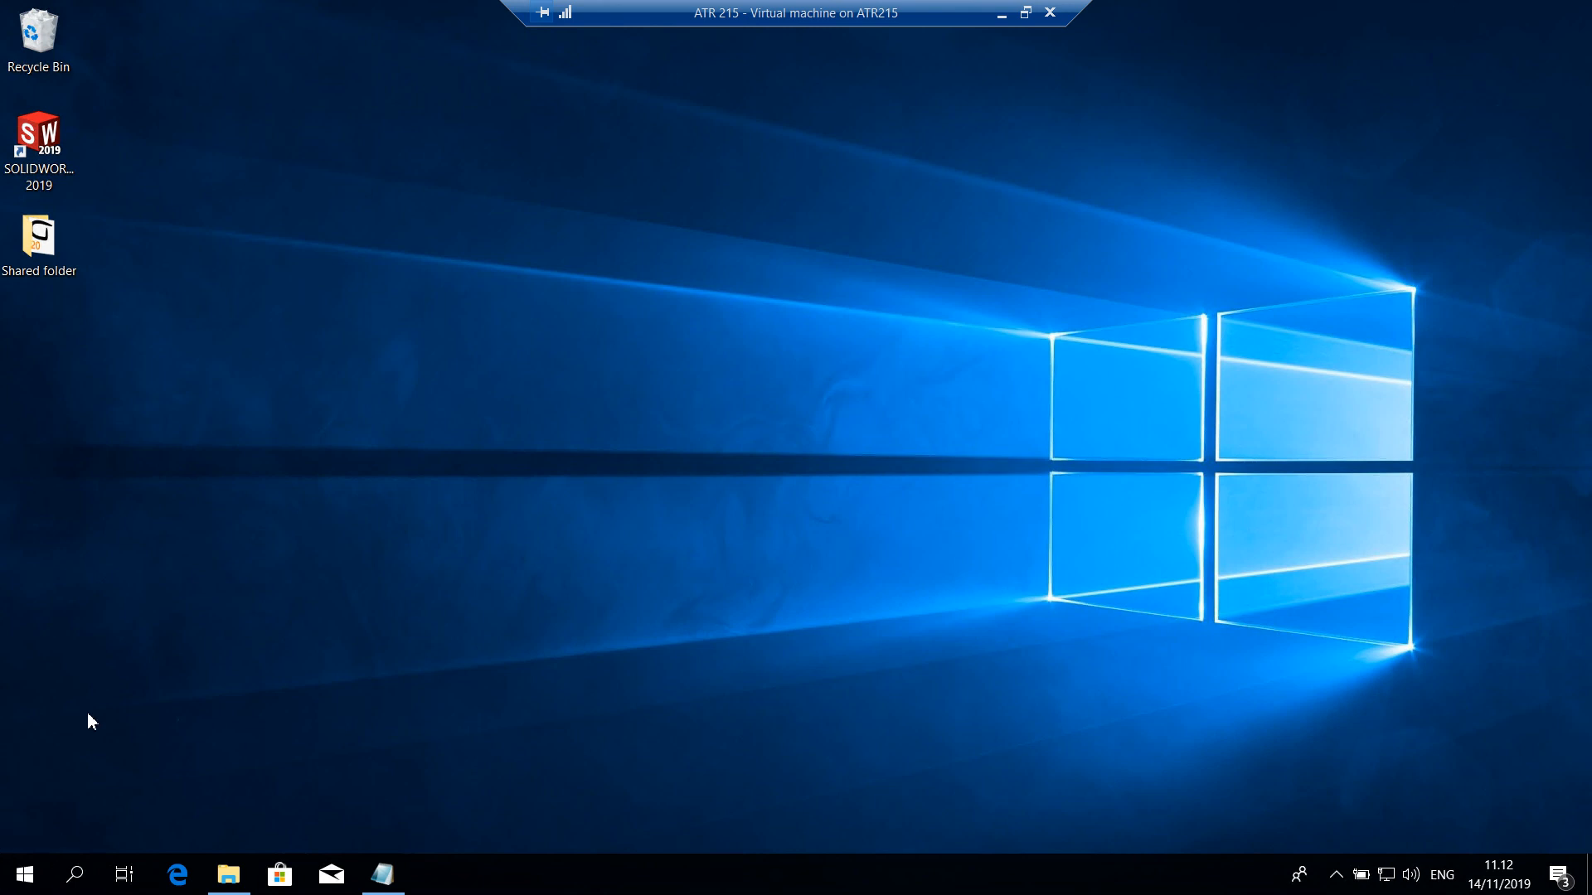
double_click(42, 249)
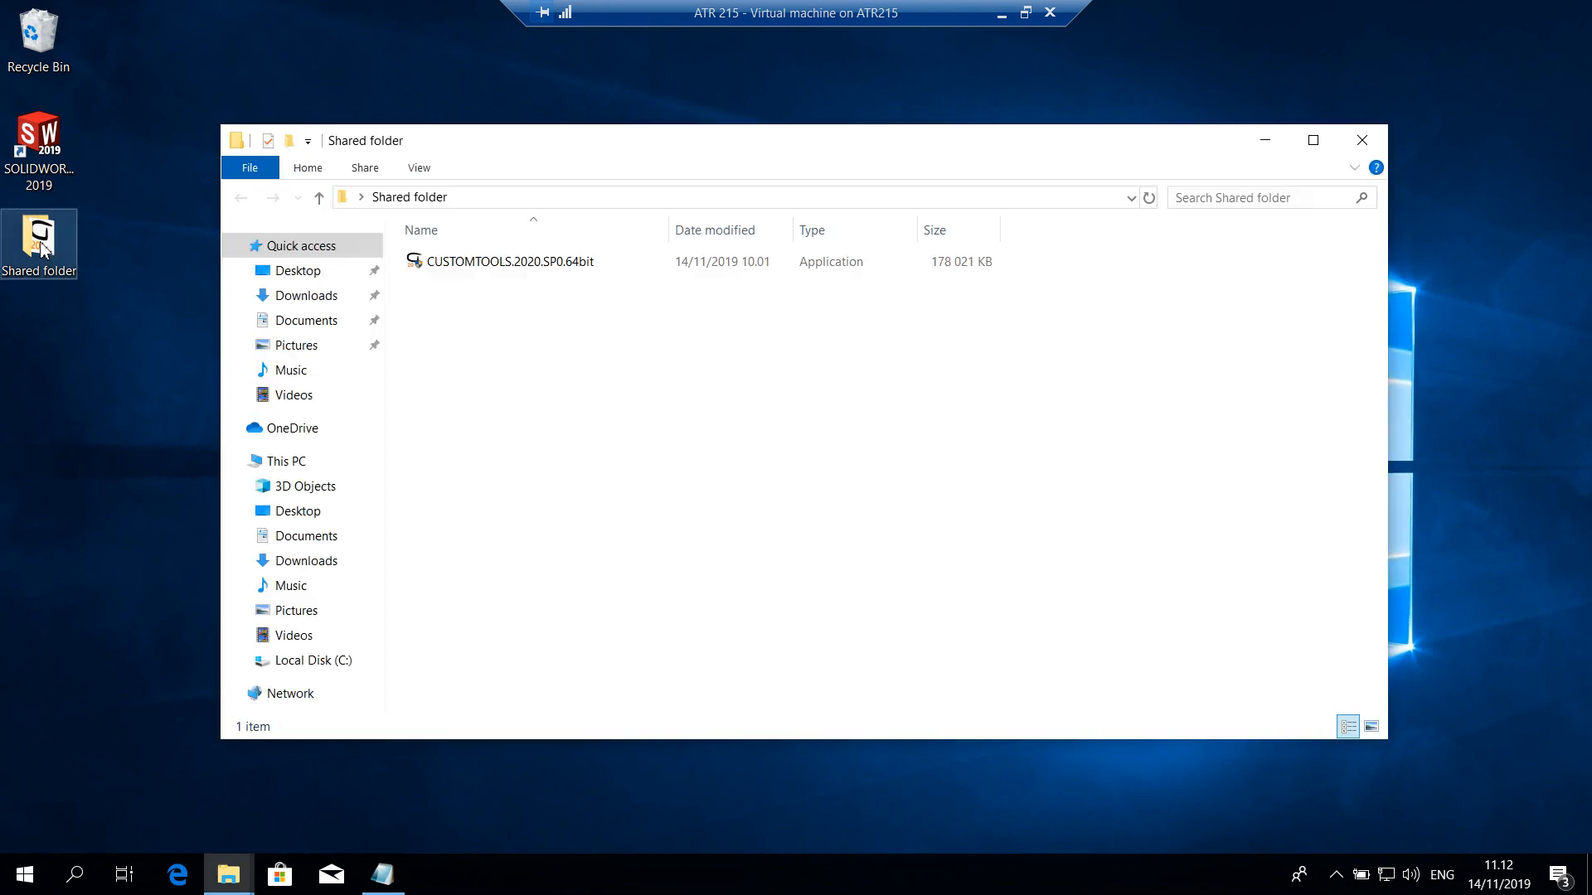
double_click(459, 263)
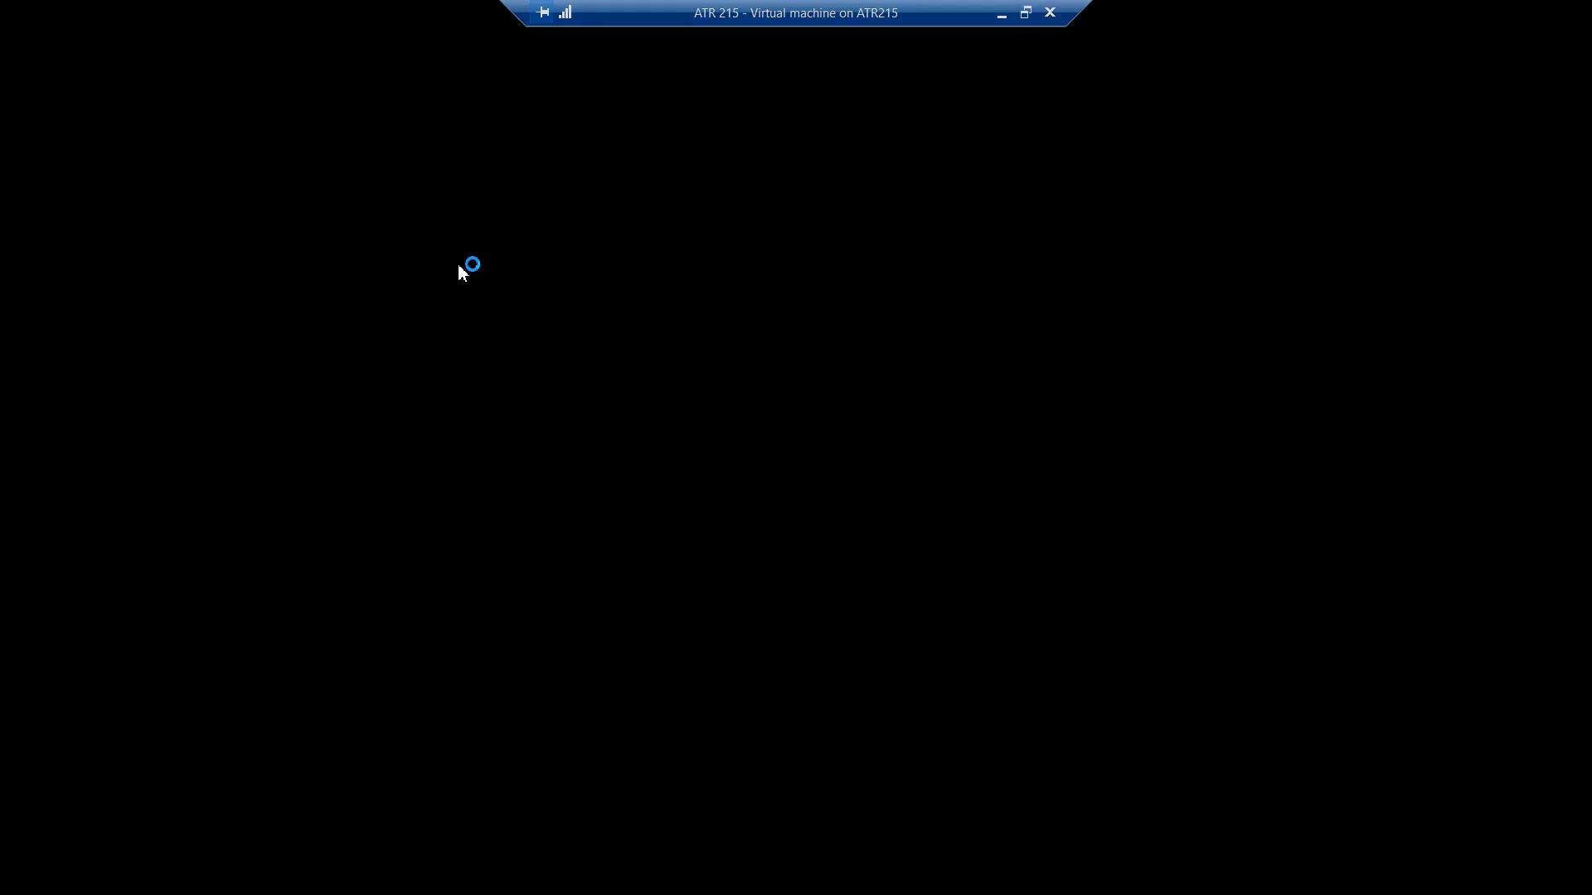
text(***********)
key(Return)
text(**)
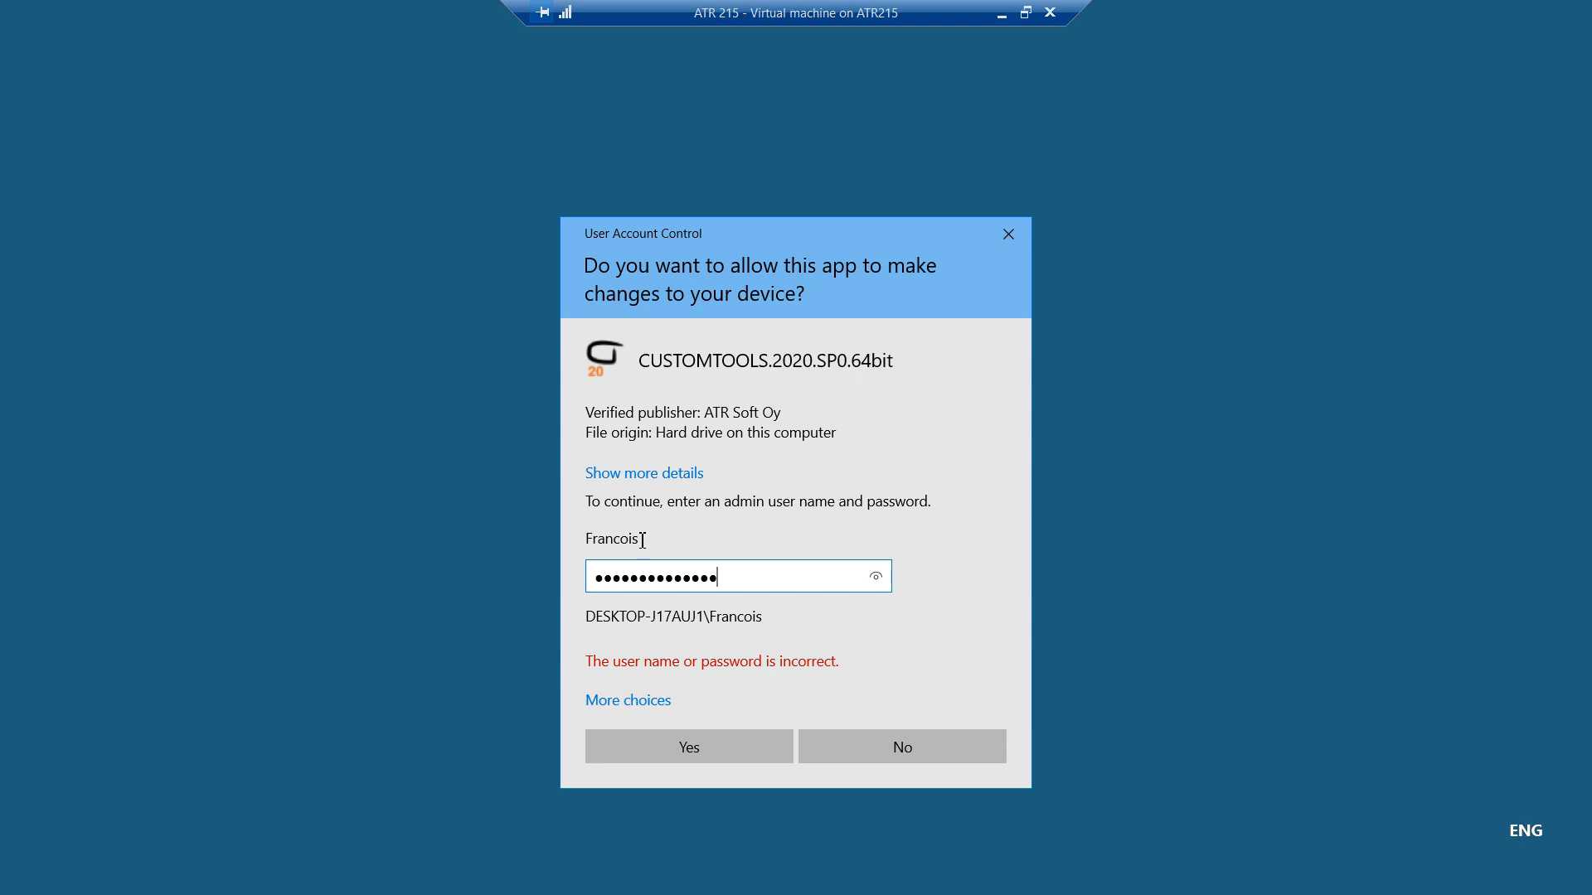
text(************)
key(Return)
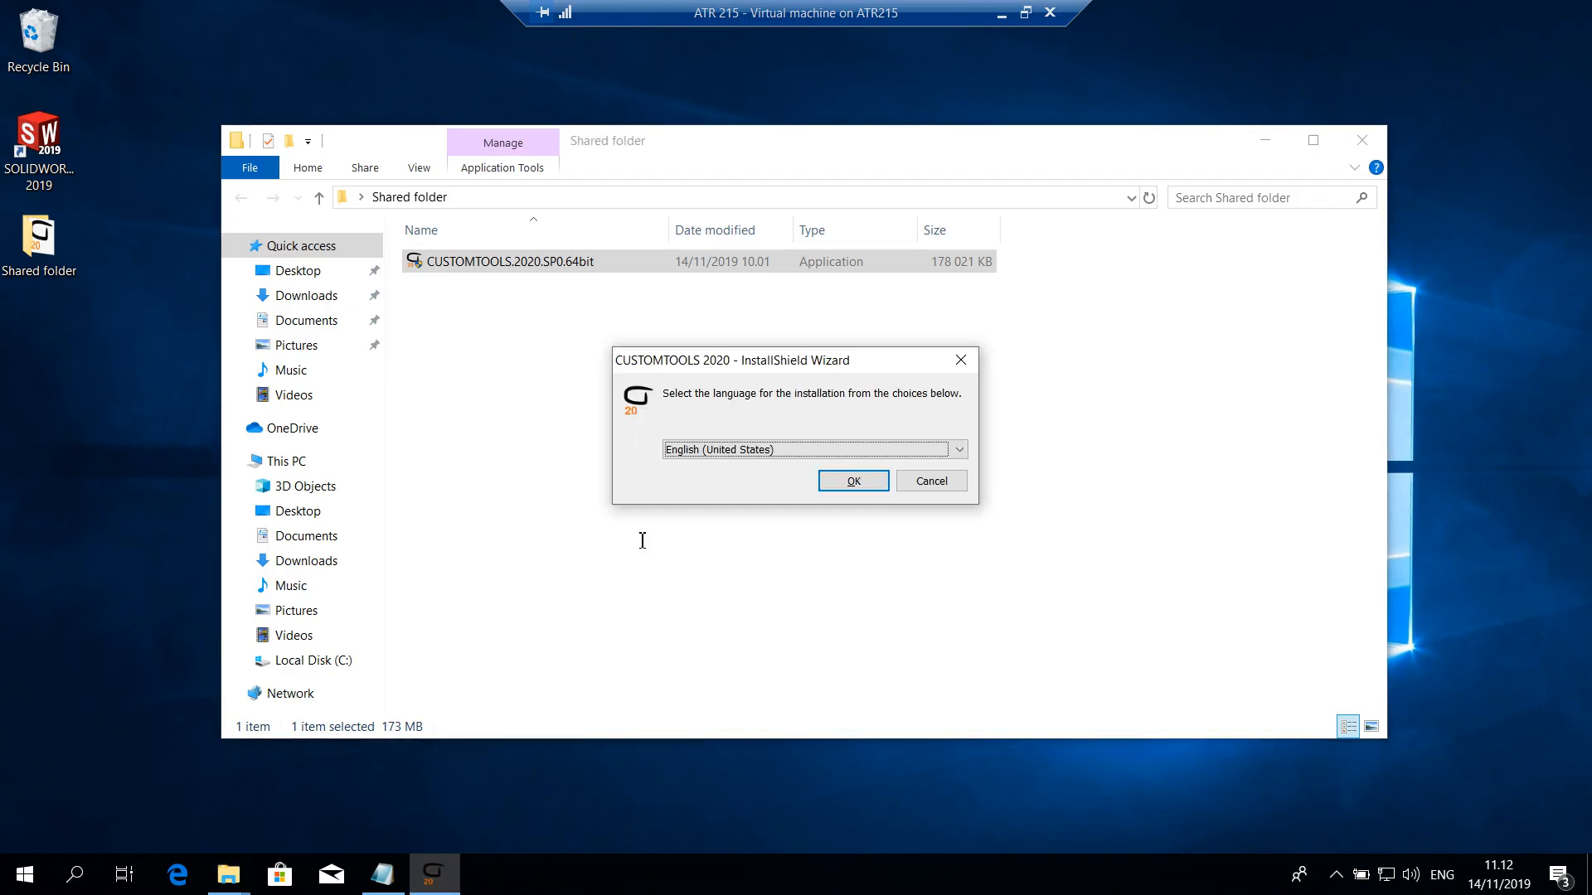
Keep English (United States), accept the license agreement, and enter the user name, organization Acme and the serial number
click(853, 481)
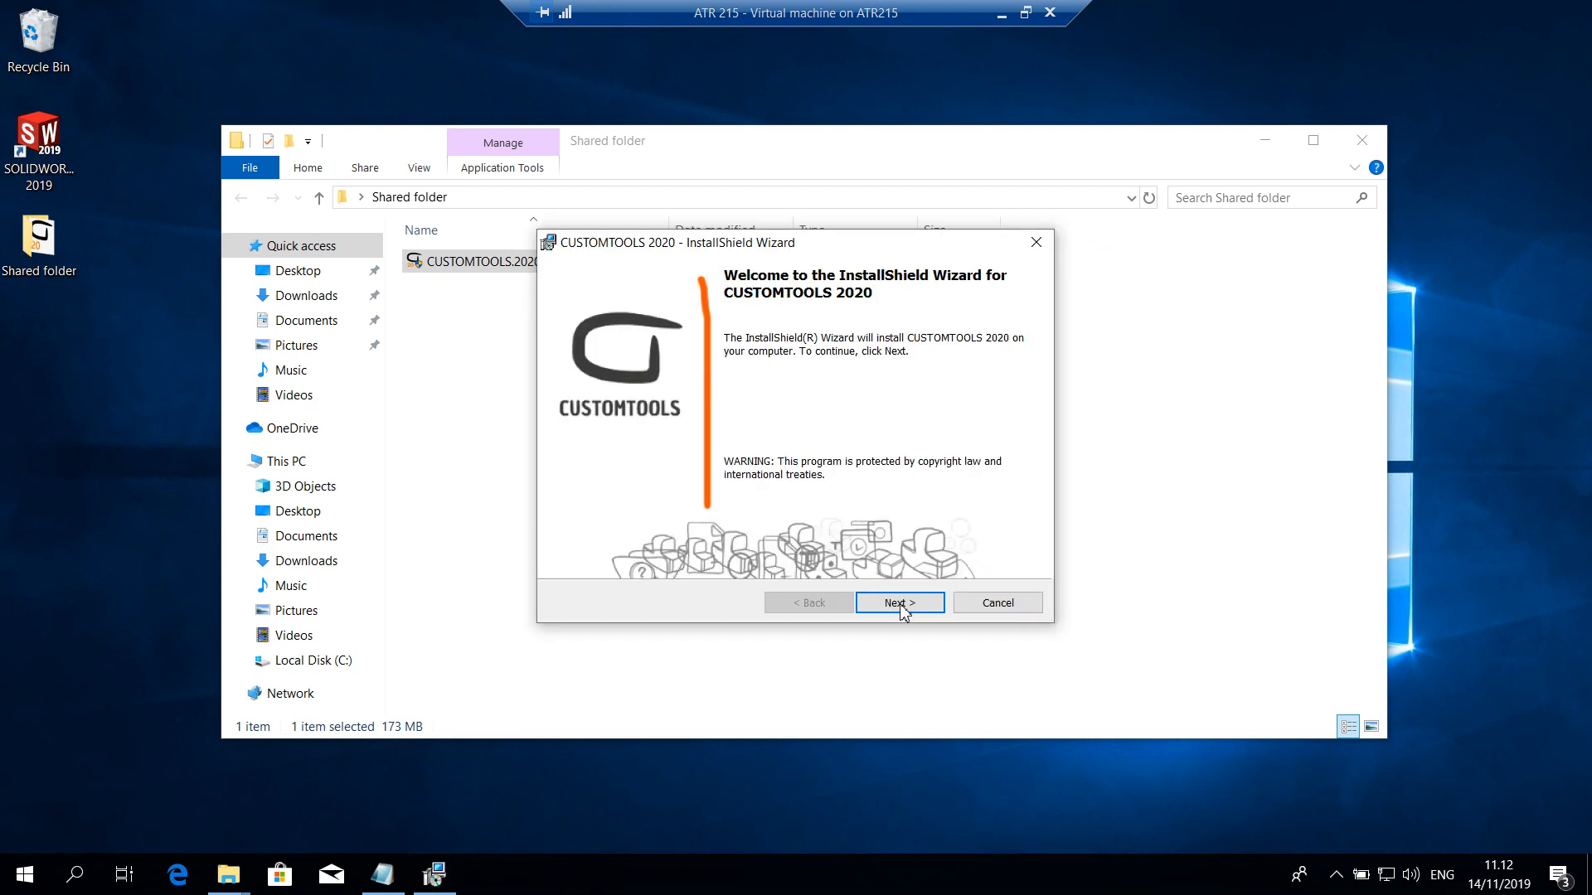
click(903, 608)
click(619, 529)
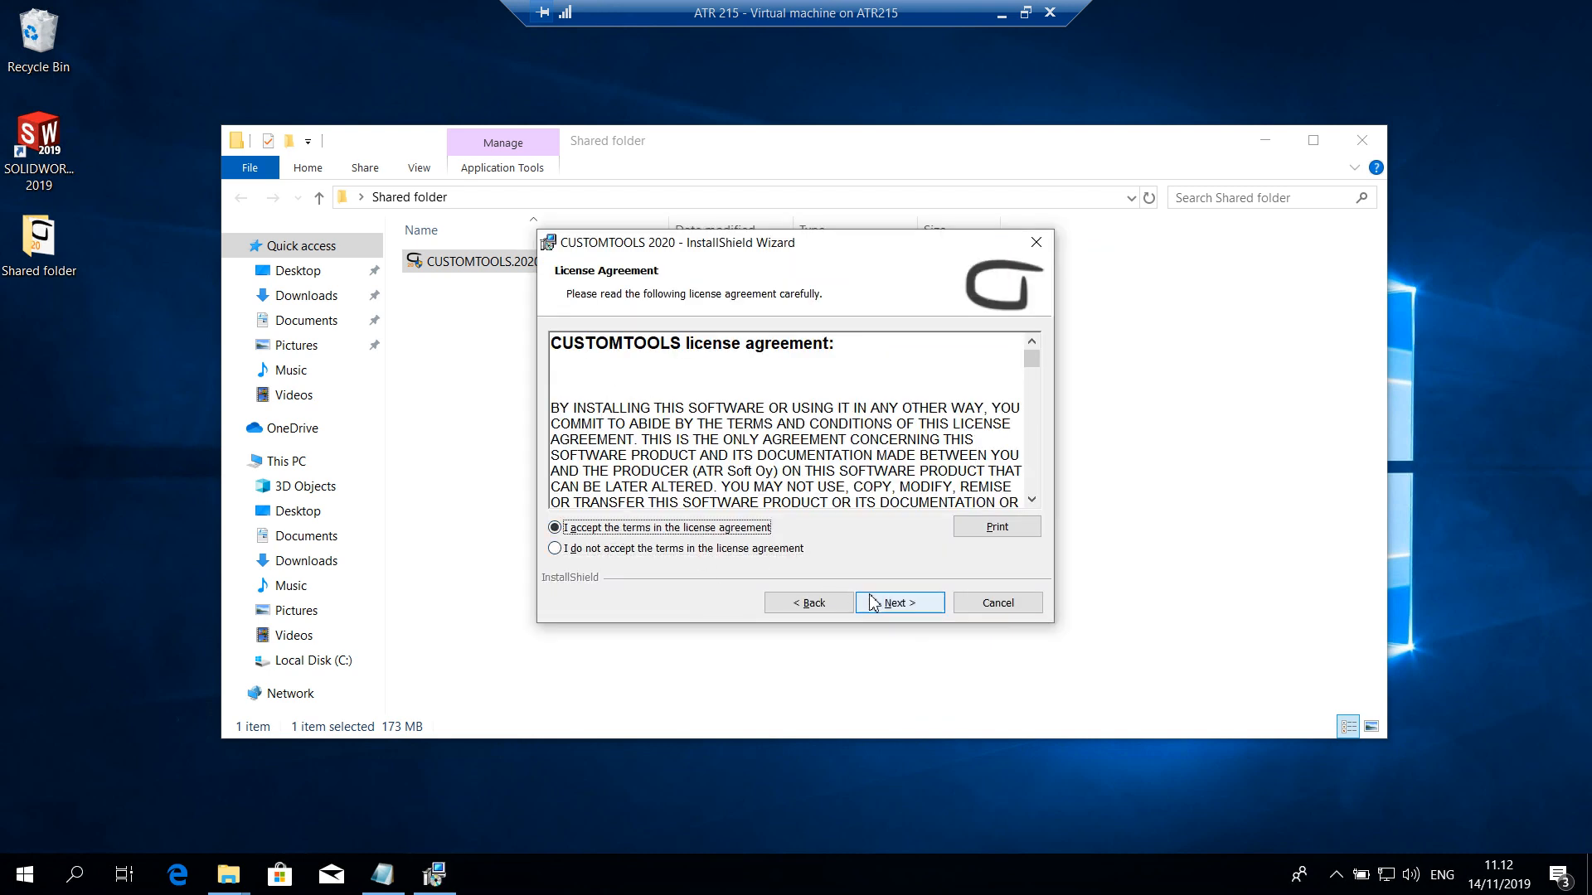
click(898, 603)
text(Tim)
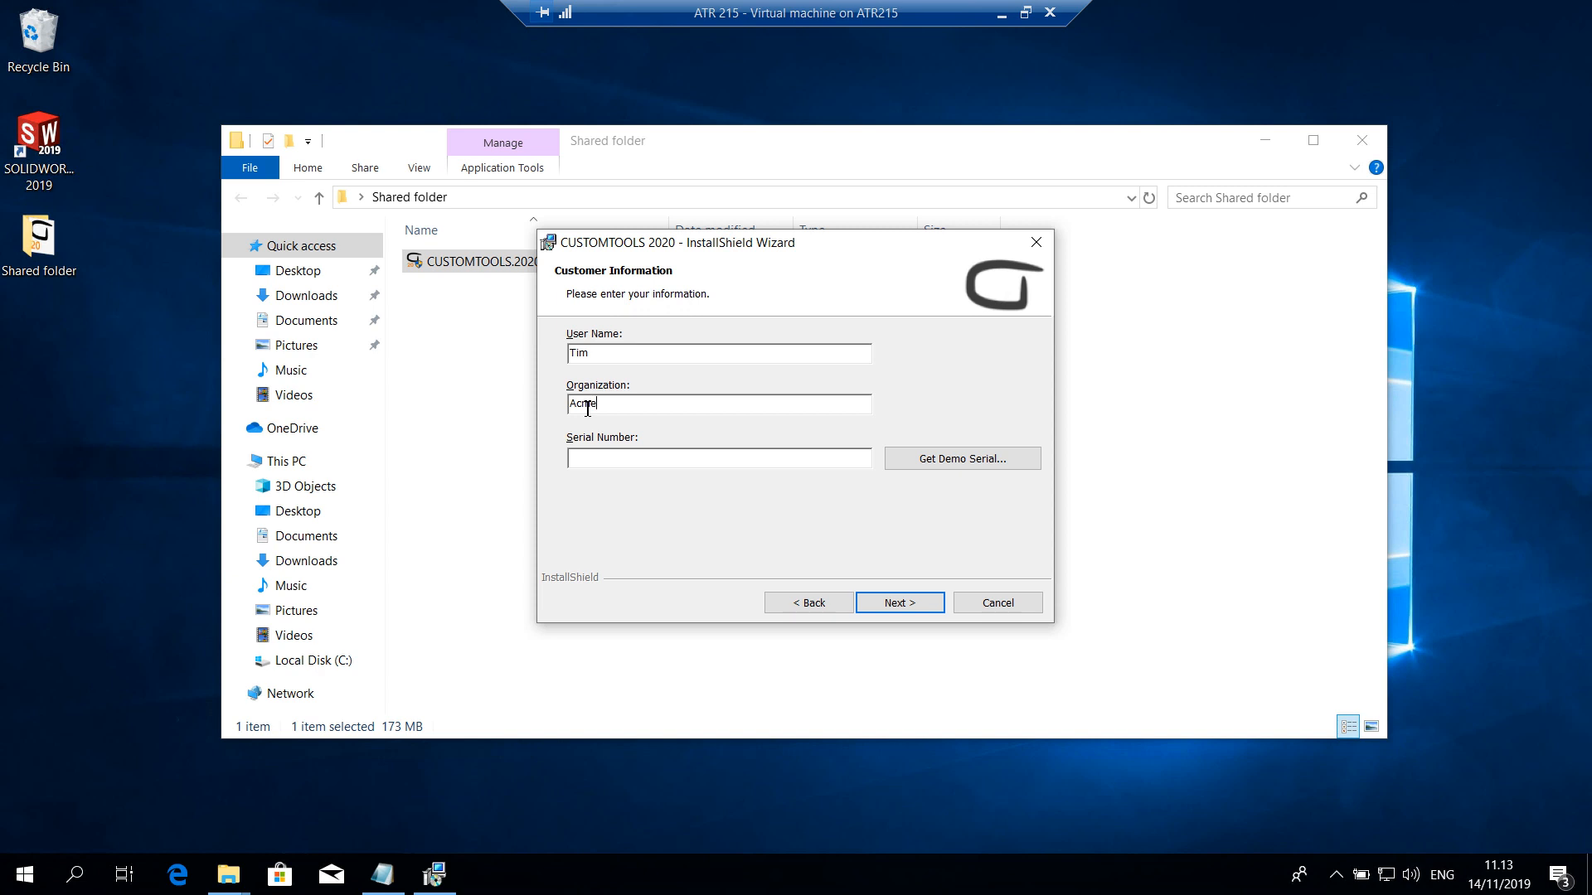
key(ctrl+v)
click(895, 603)
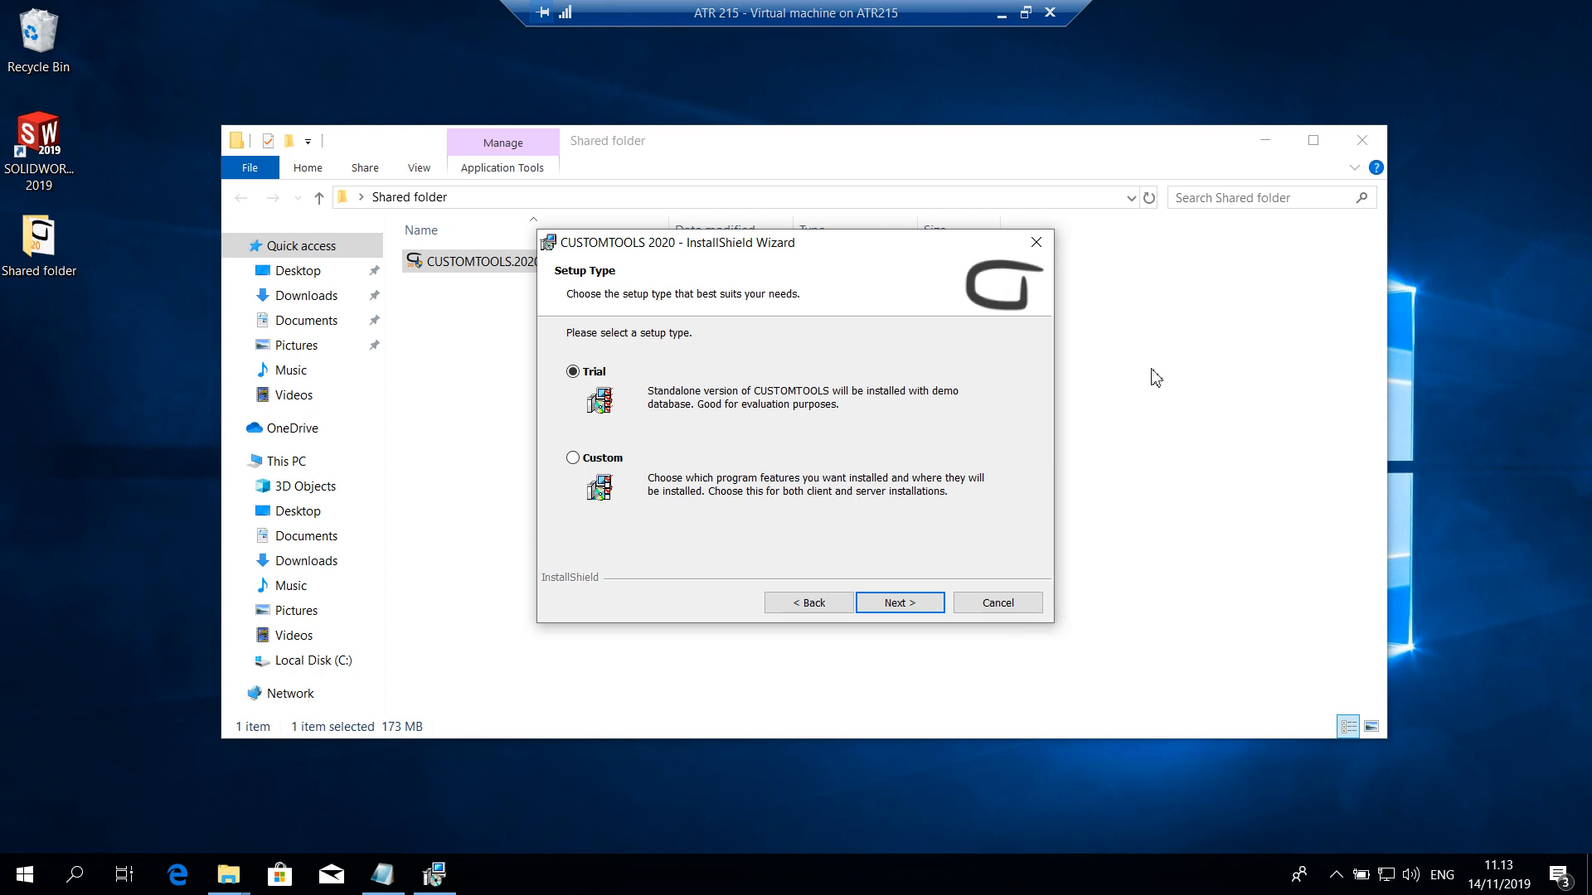
Choose the Custom setup type and exclude SOLIDWORKS document templates, CUSTOMTOOLS Viewer and CUSTOMTOOLS Administration from the installation
click(573, 458)
click(877, 603)
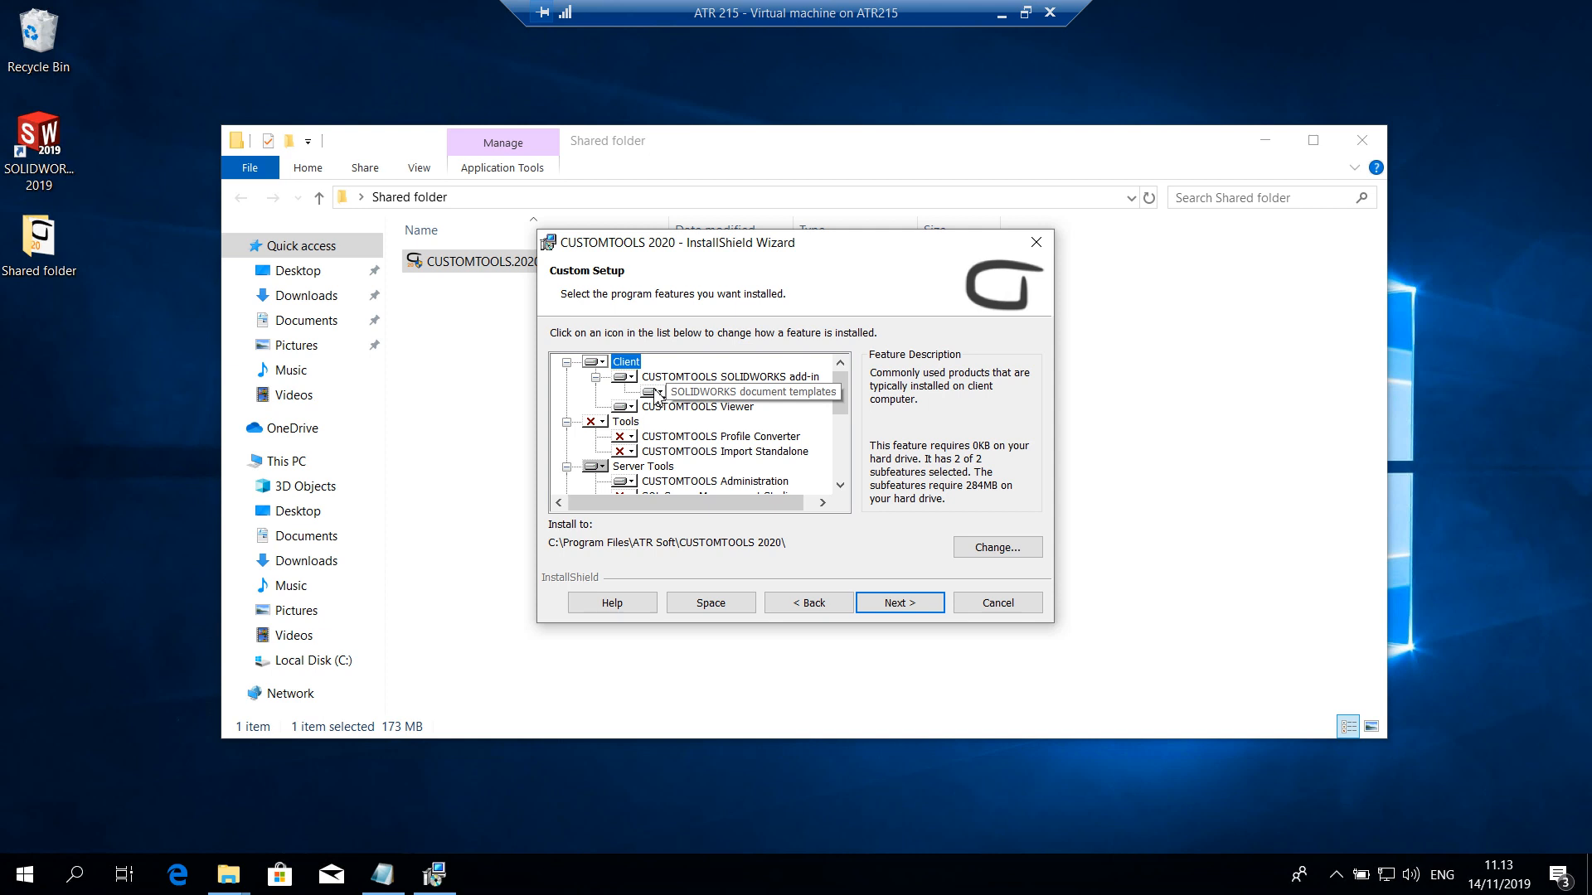
click(655, 393)
click(703, 491)
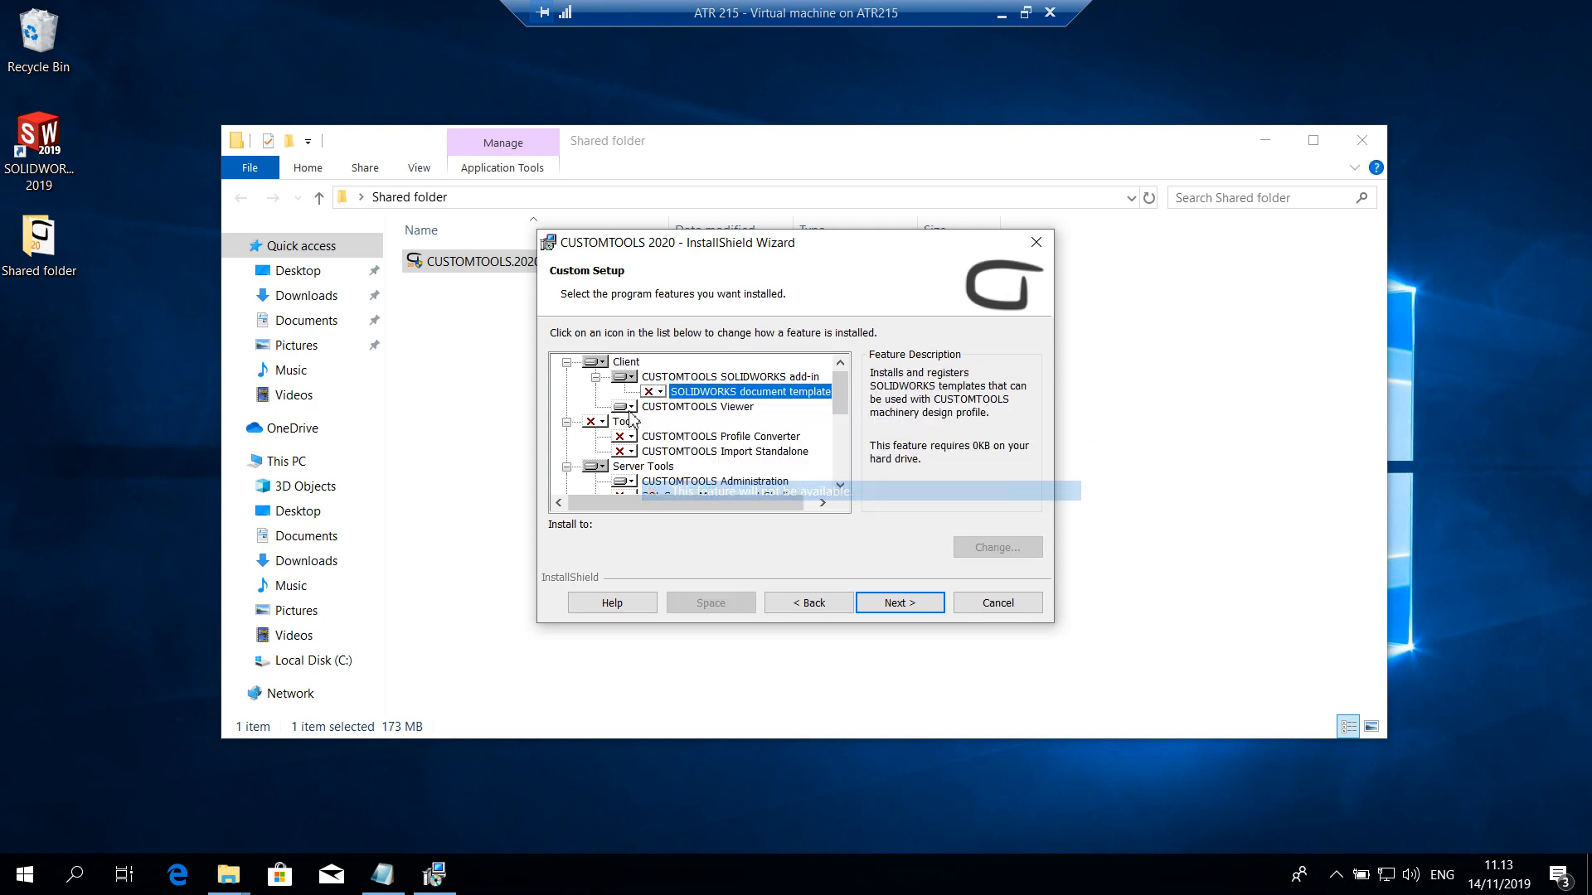
click(628, 408)
click(681, 477)
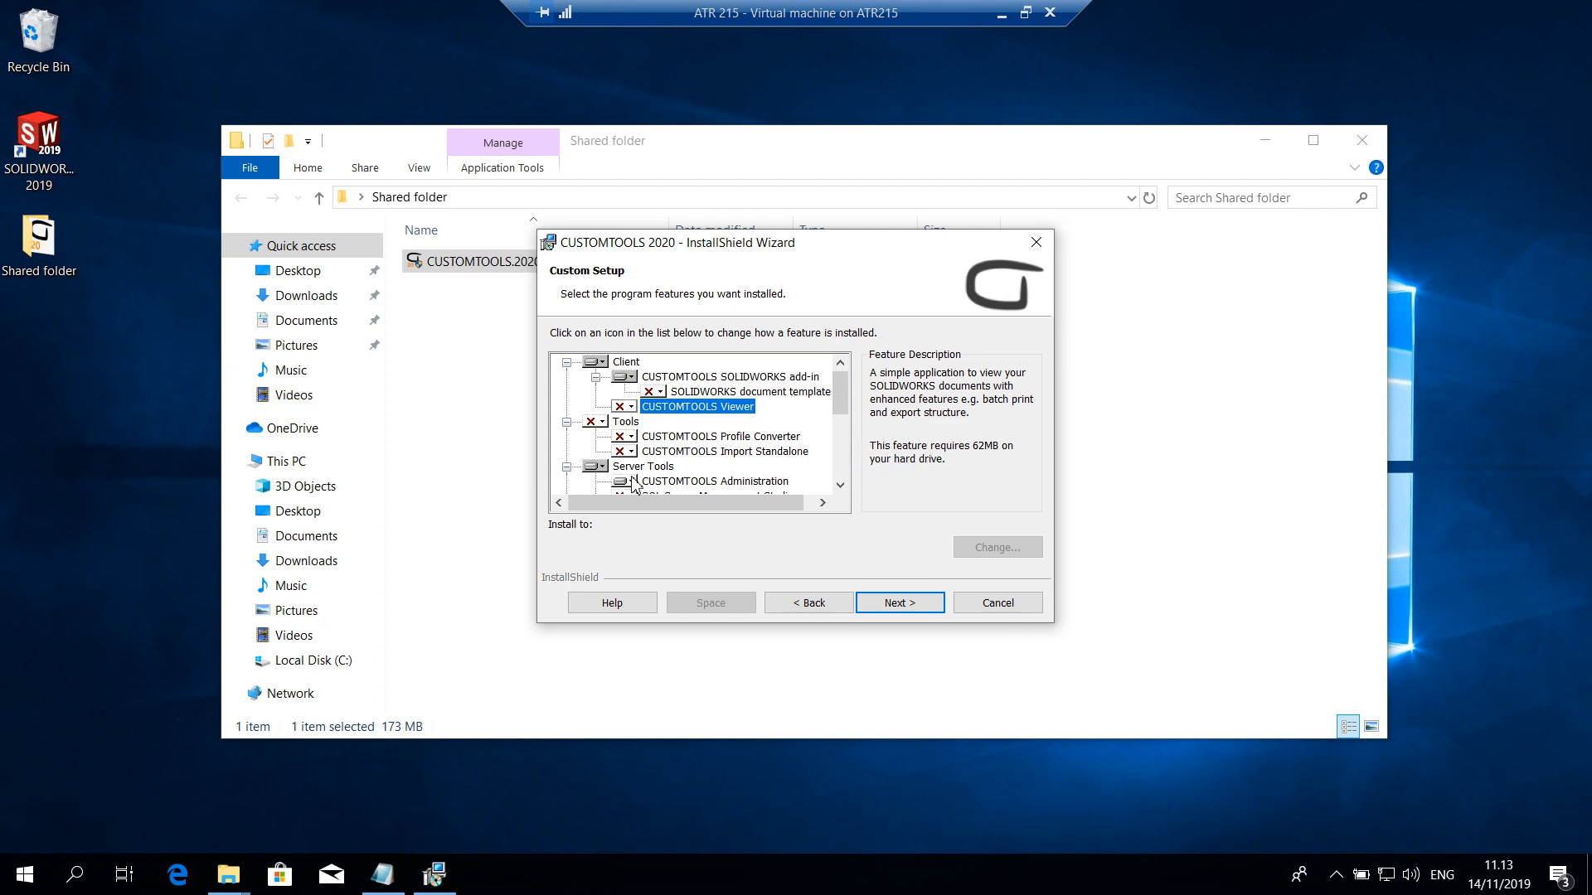
click(631, 485)
click(660, 553)
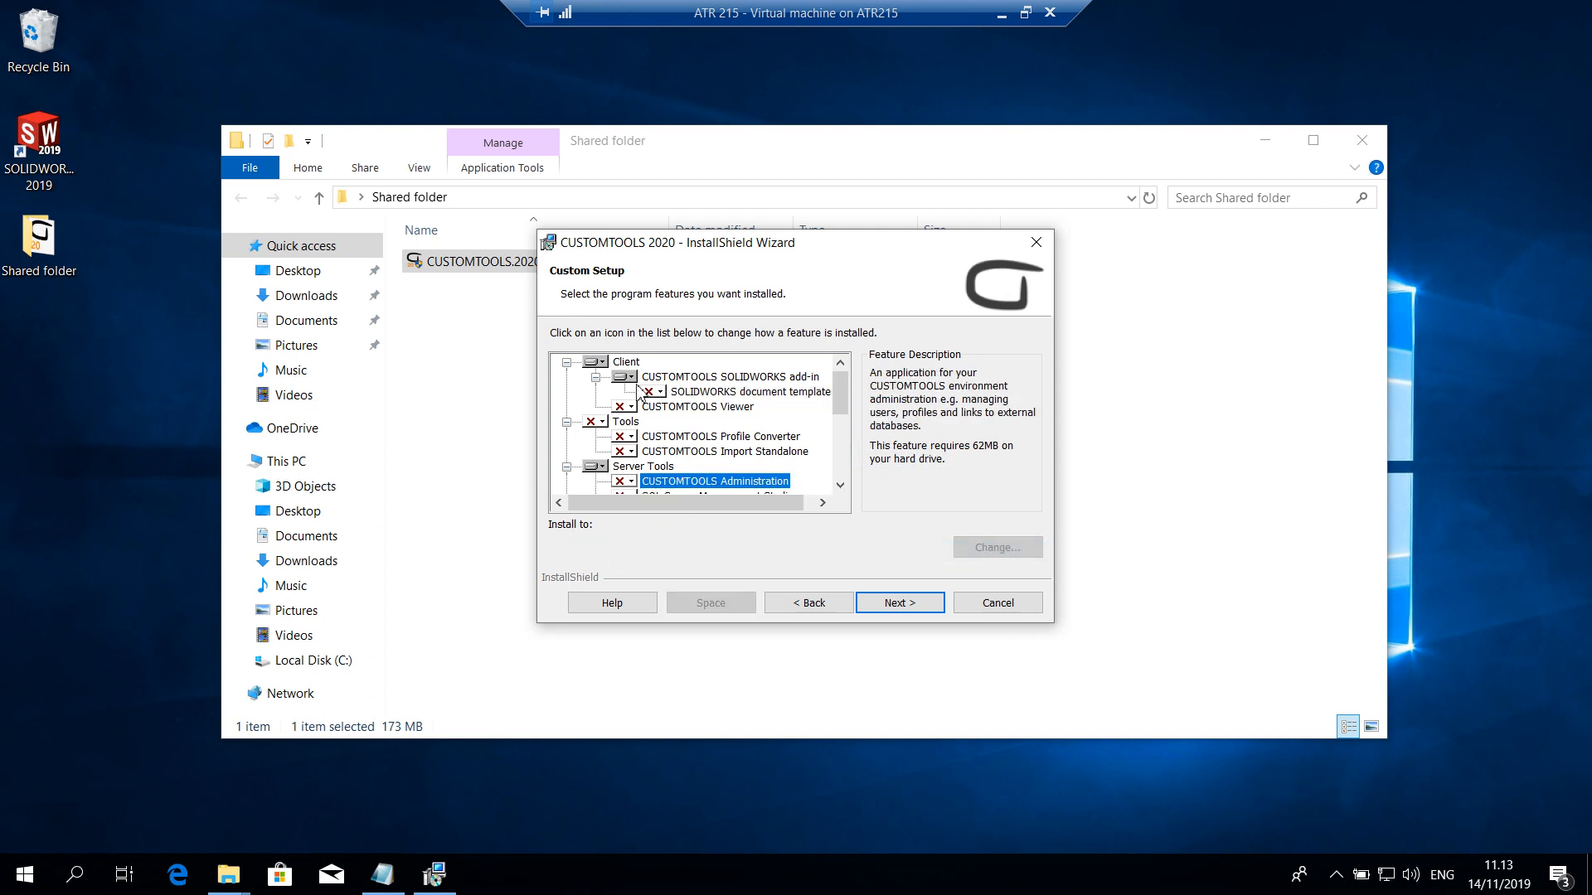
click(901, 608)
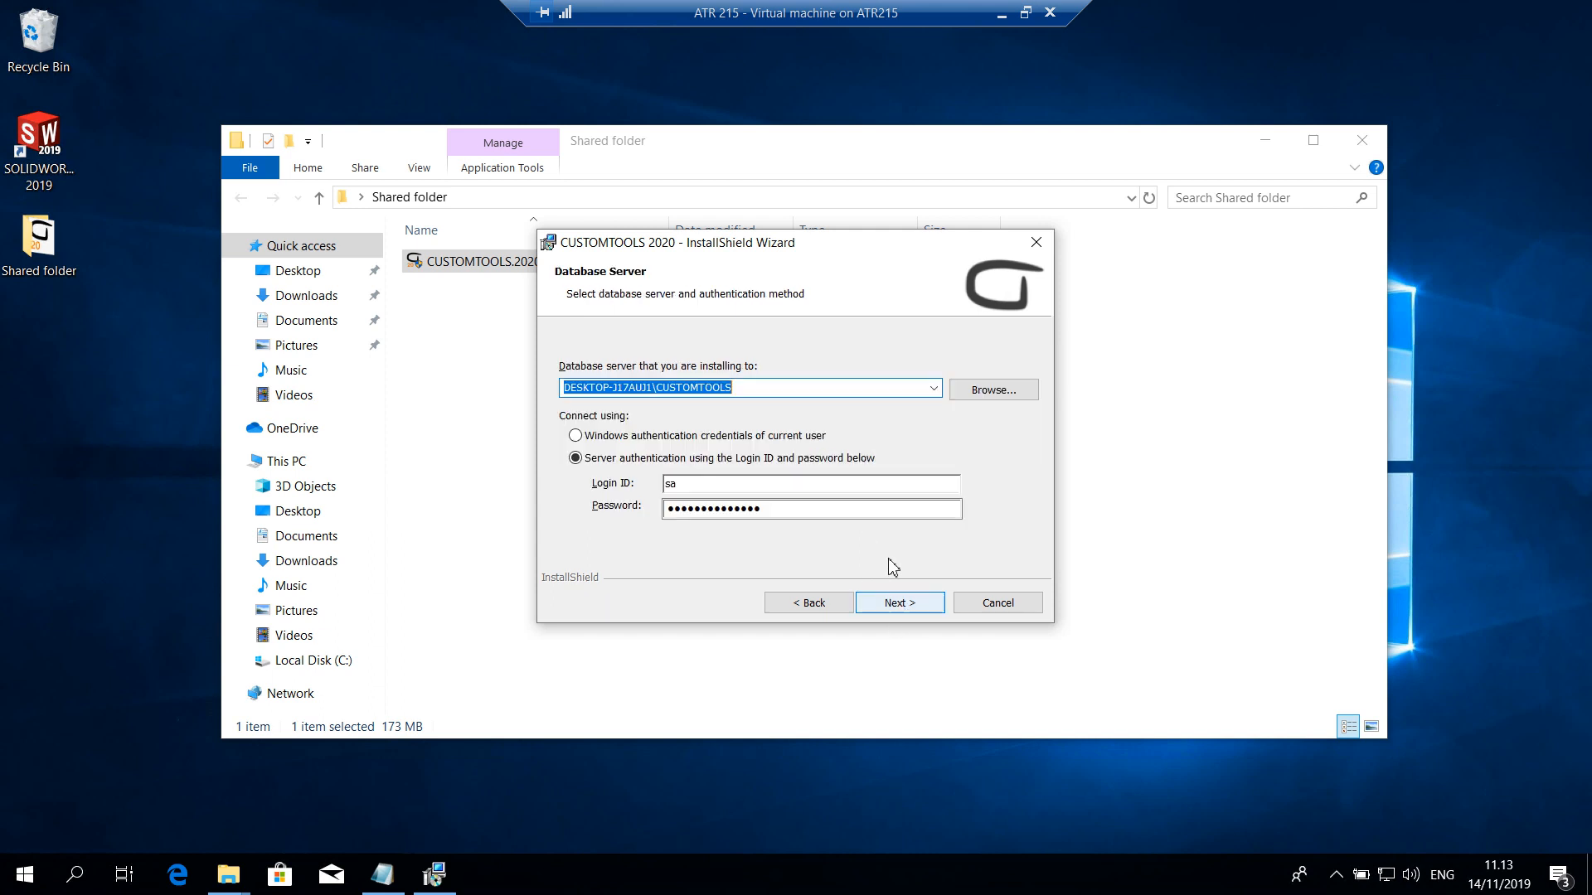
Set the database server to ATR215\CUSTOMTOOLS, try Windows authentication, and connect using server authentication with the prefilled sa login instead
click(800, 388)
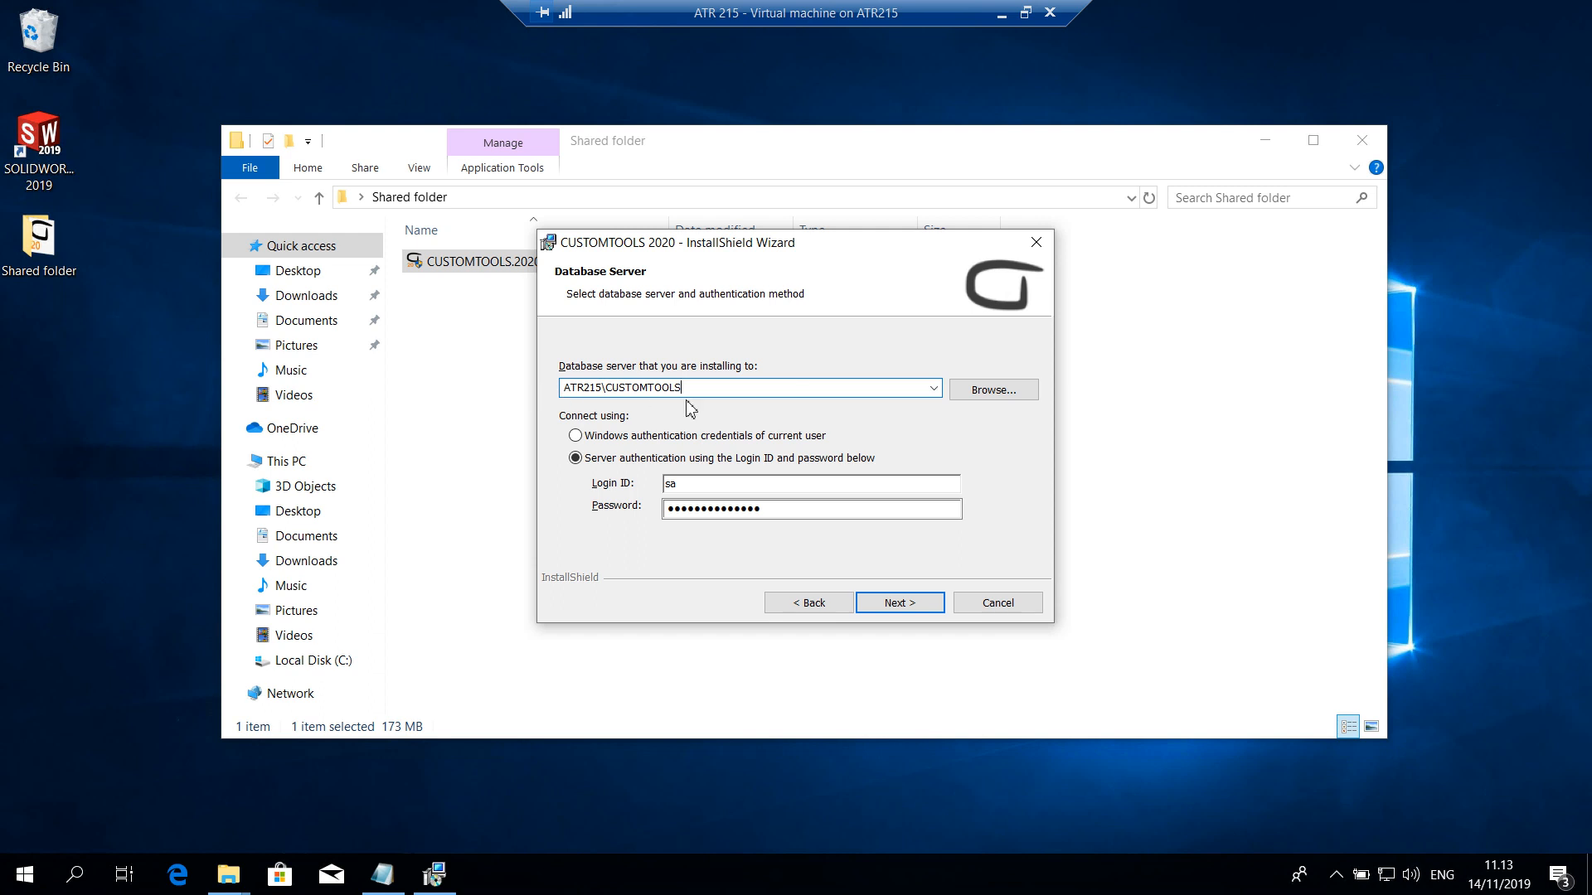
click(576, 436)
click(912, 602)
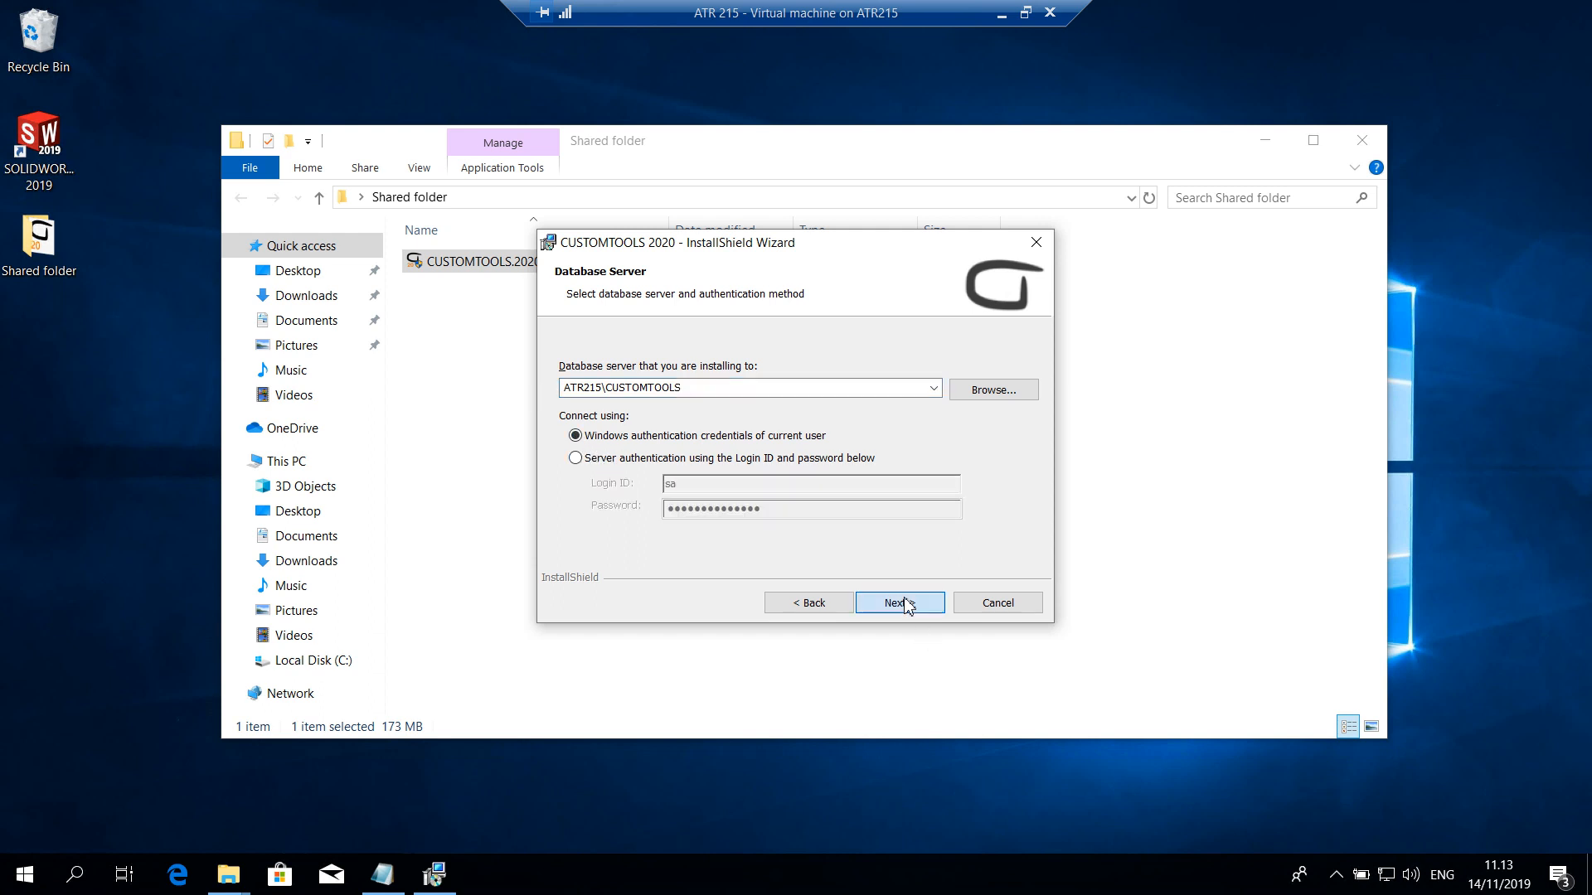
click(964, 527)
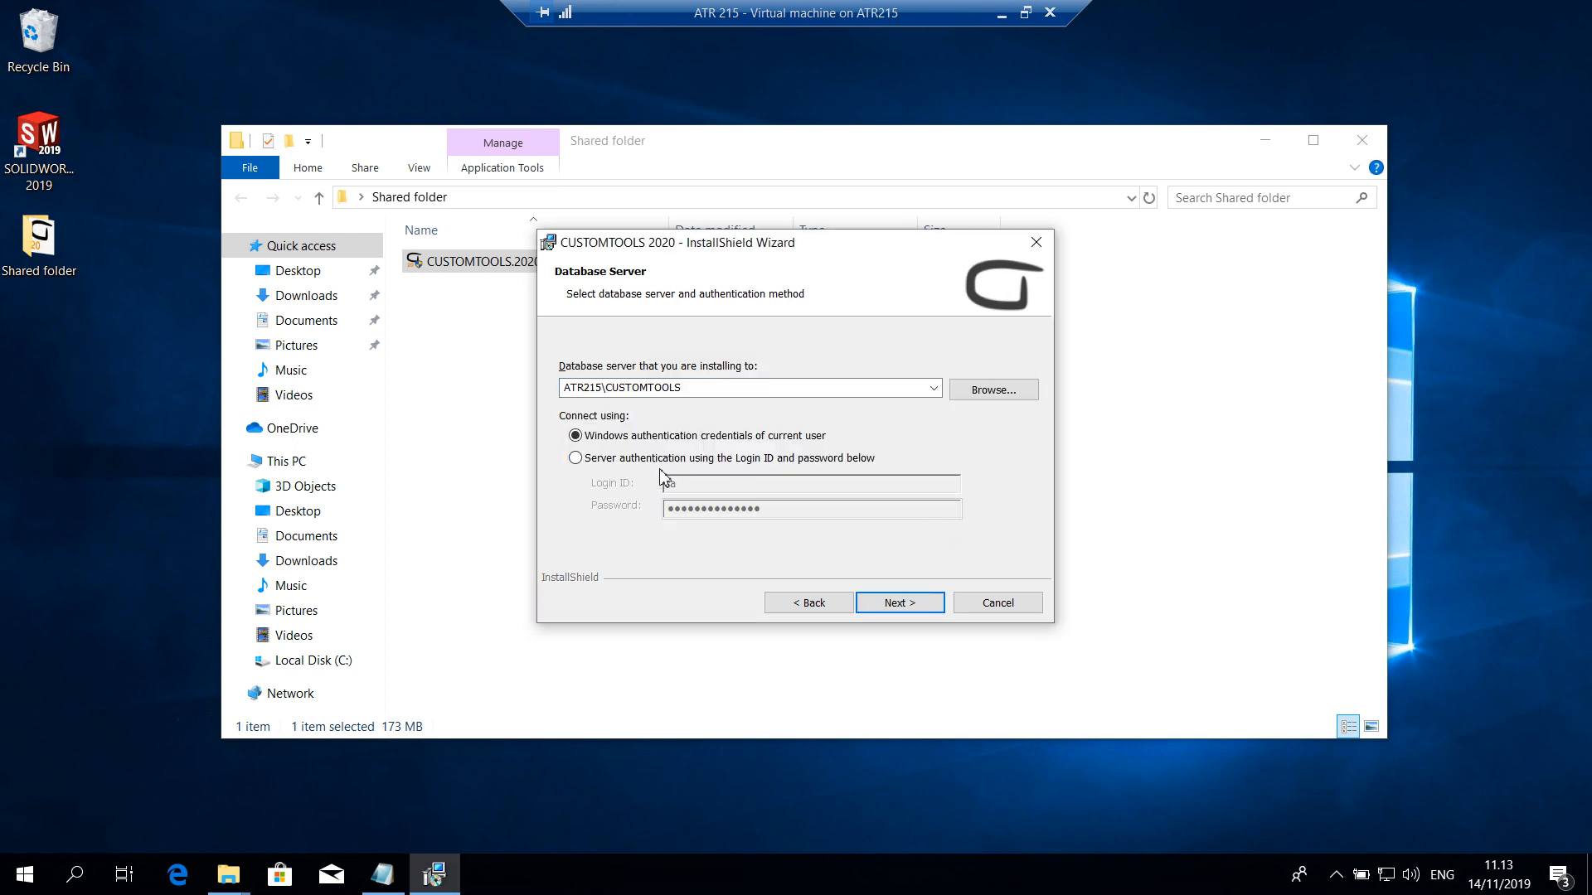
click(576, 459)
click(913, 605)
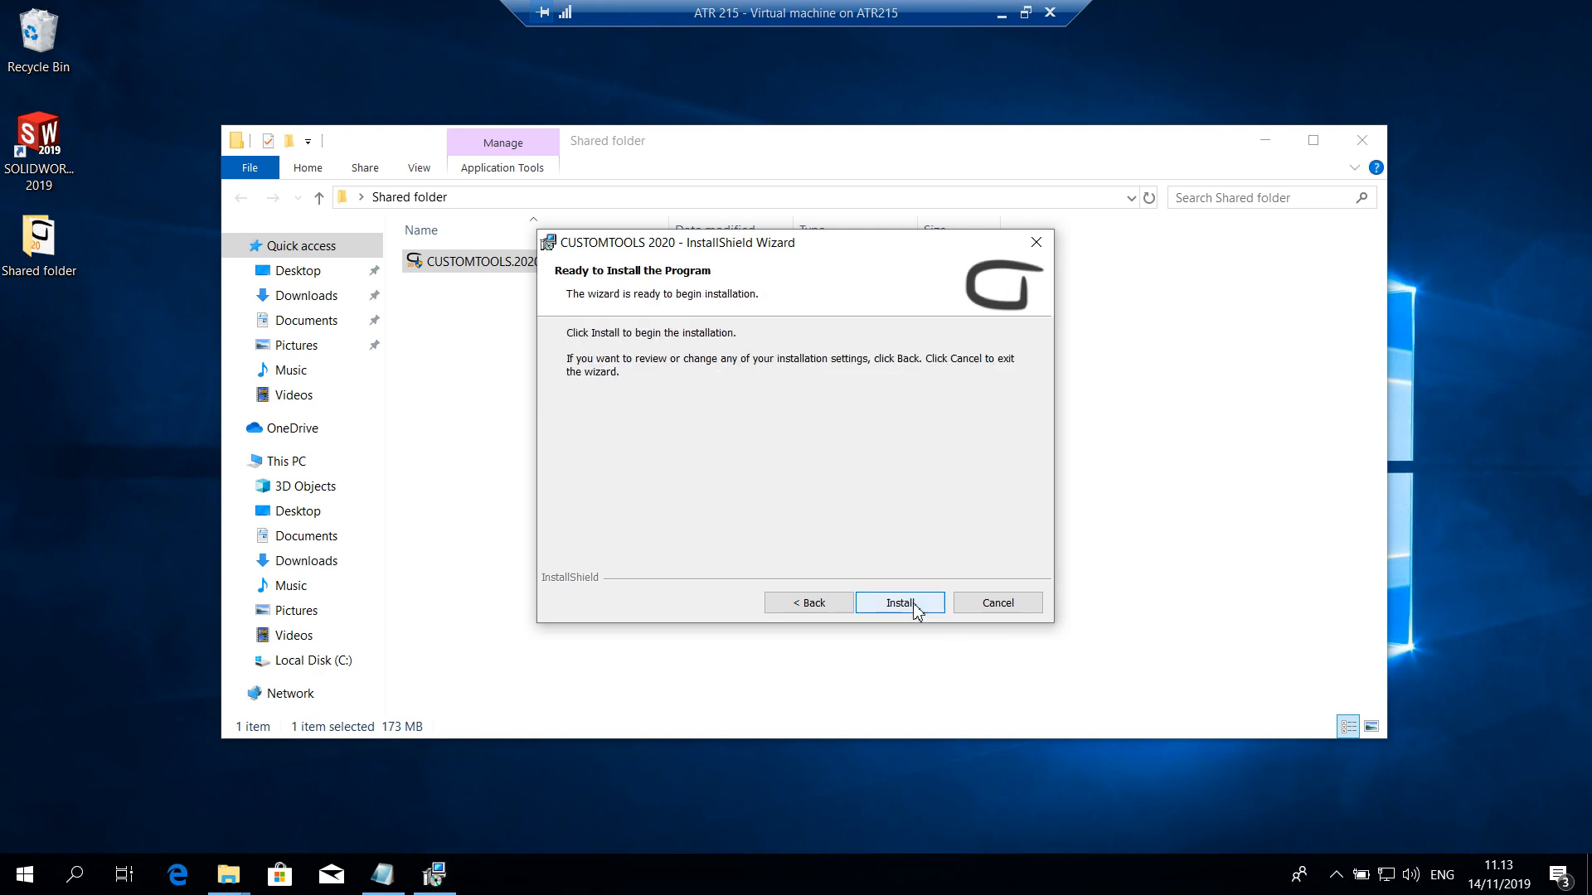
Install CUSTOMTOOLS 2020, finish without showing the Getting Started Guide or What's new, and close the Shared folder window
click(913, 605)
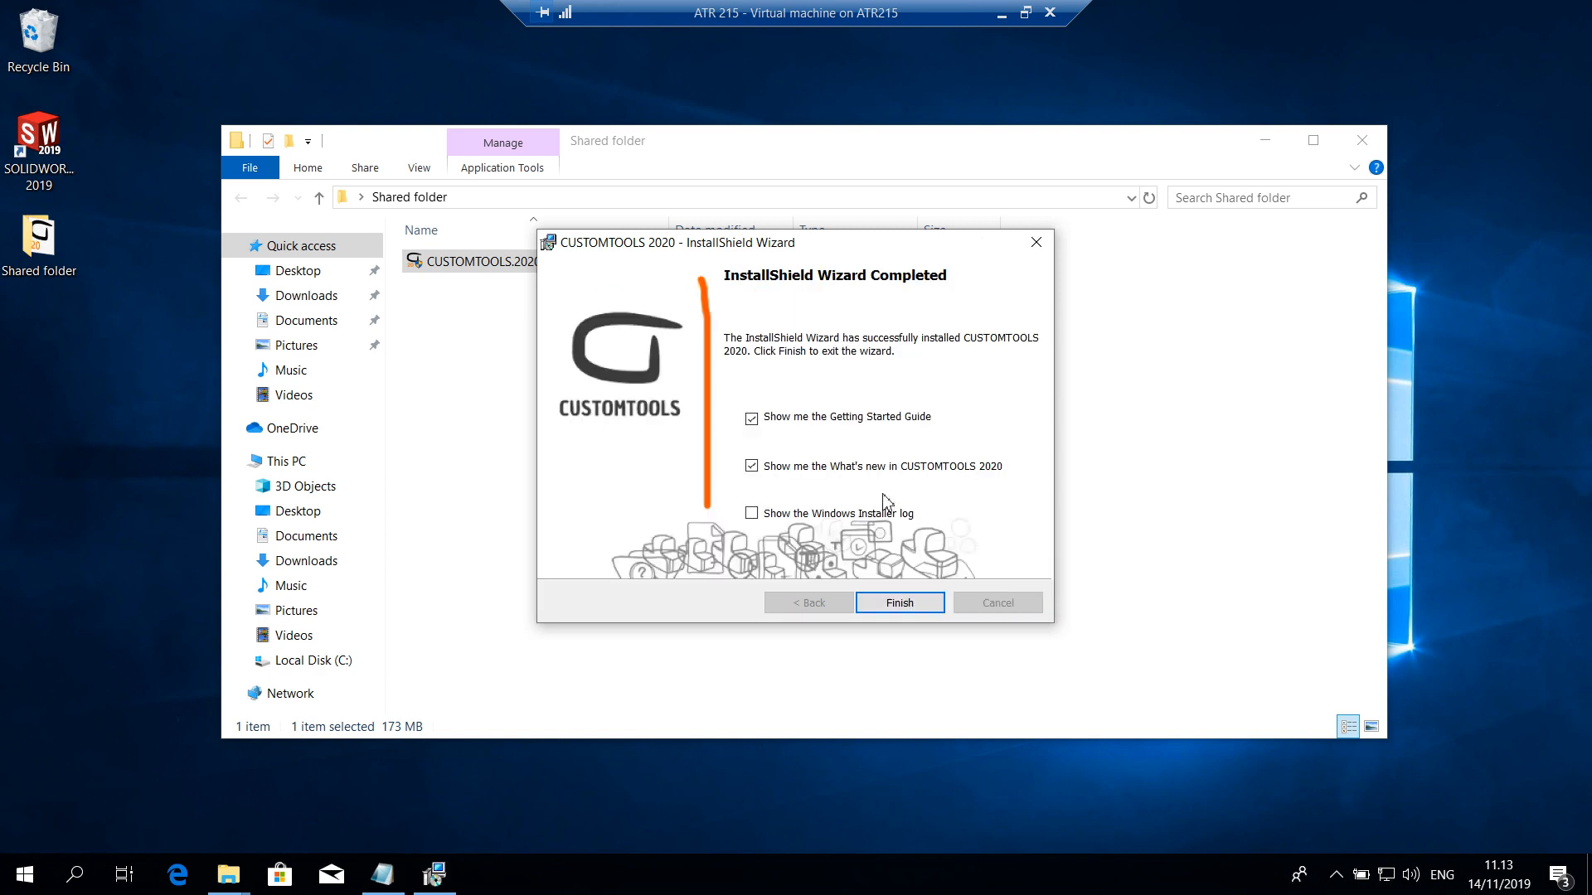
click(751, 418)
click(751, 466)
click(899, 603)
click(1357, 150)
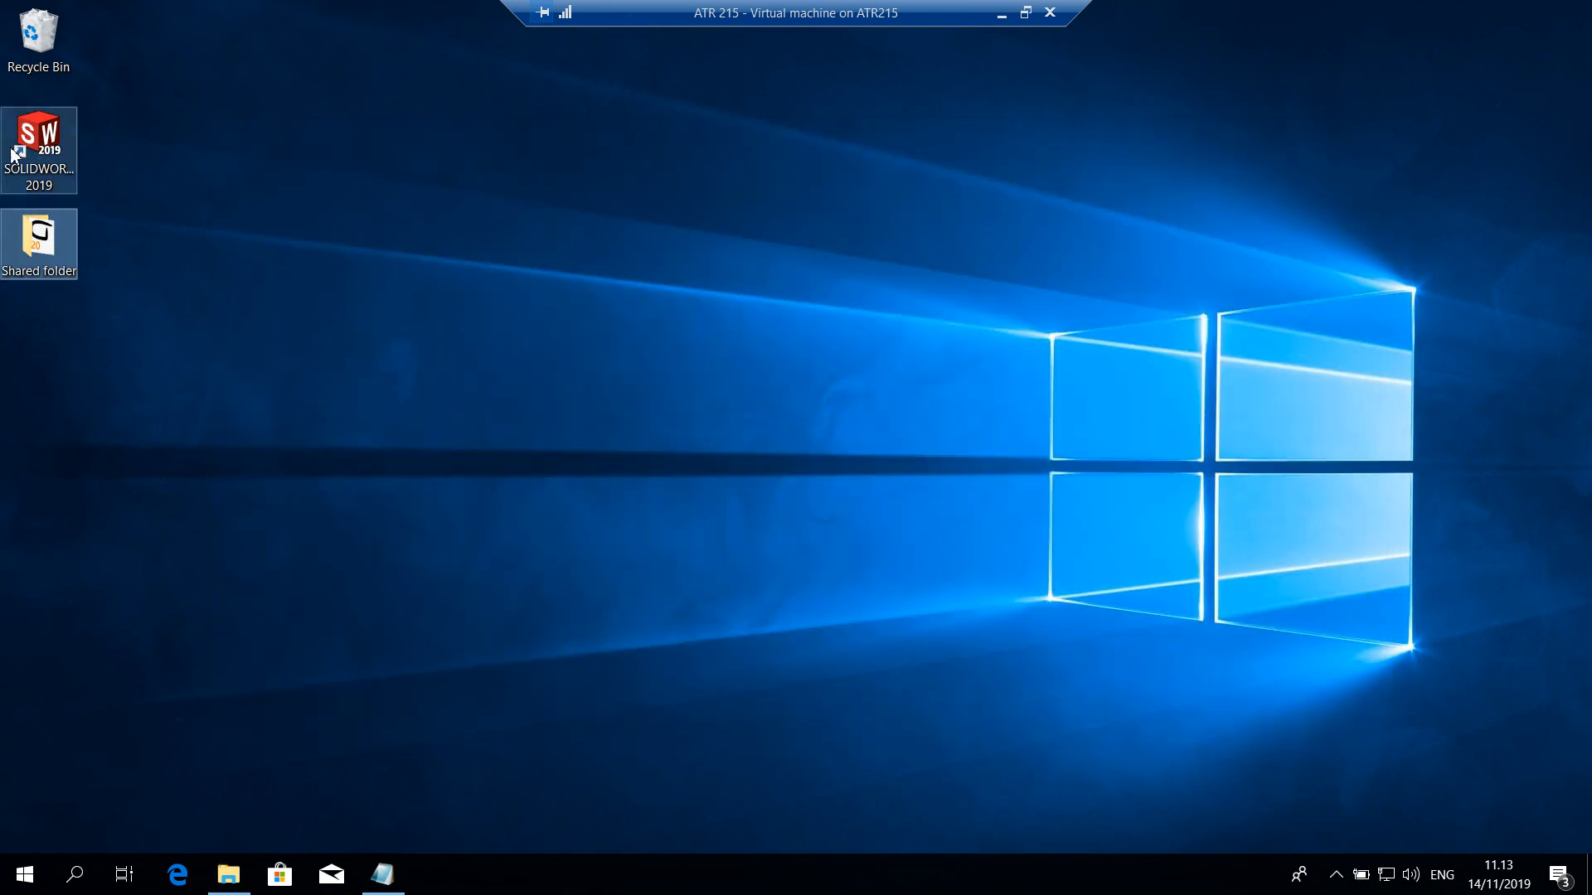
Start SOLIDWORKS 2019 on the virtual machine and register the database server ATR215\CUSTOMTOOLS with server user name sa
double_click(60, 142)
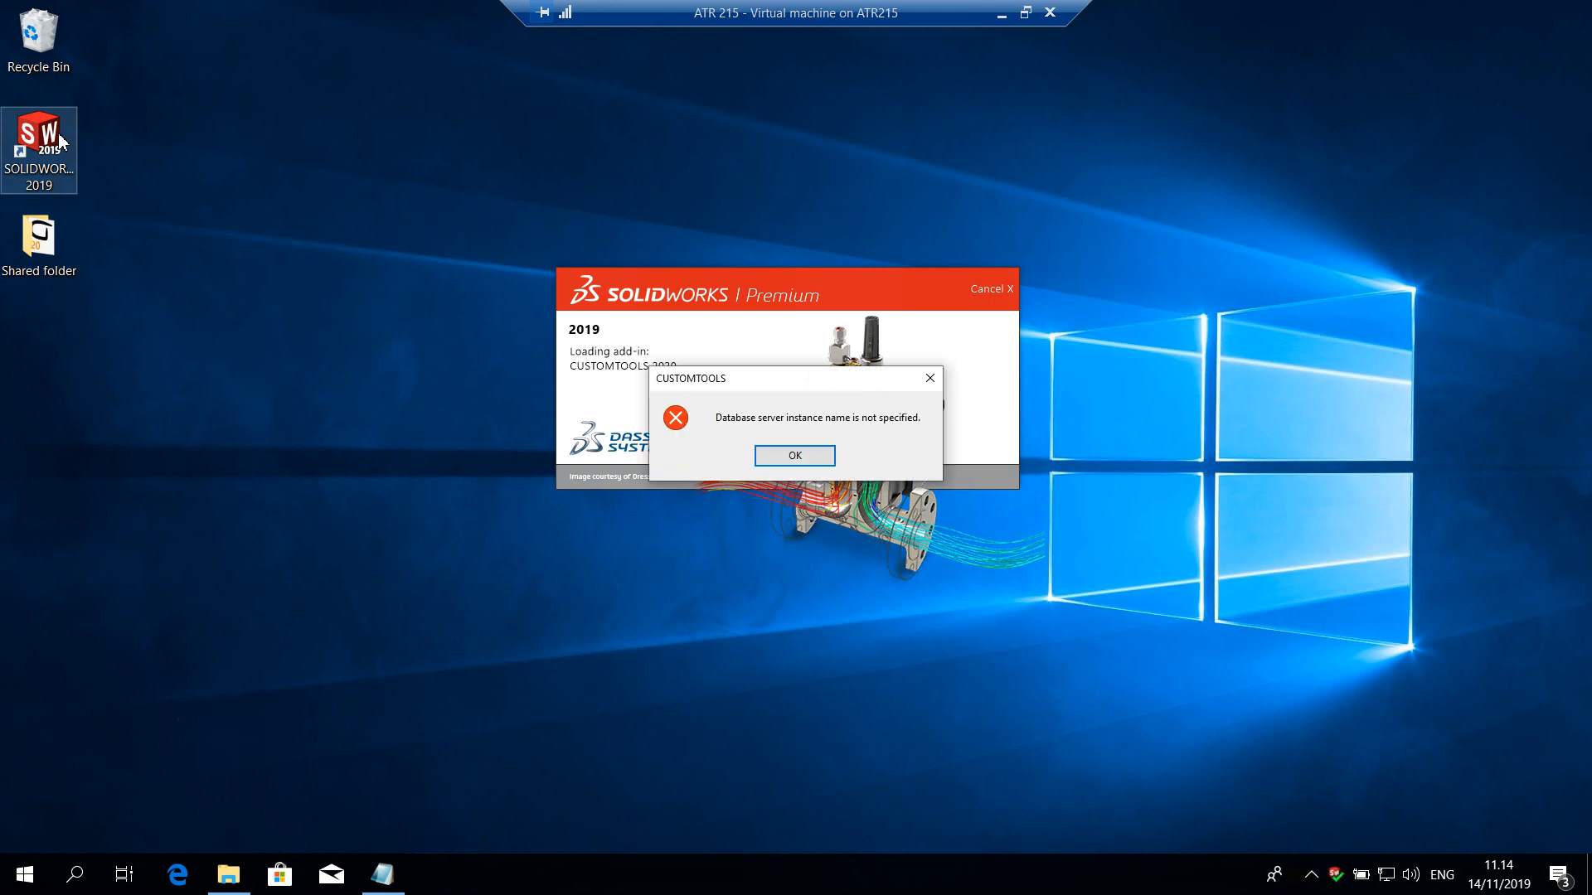
click(780, 463)
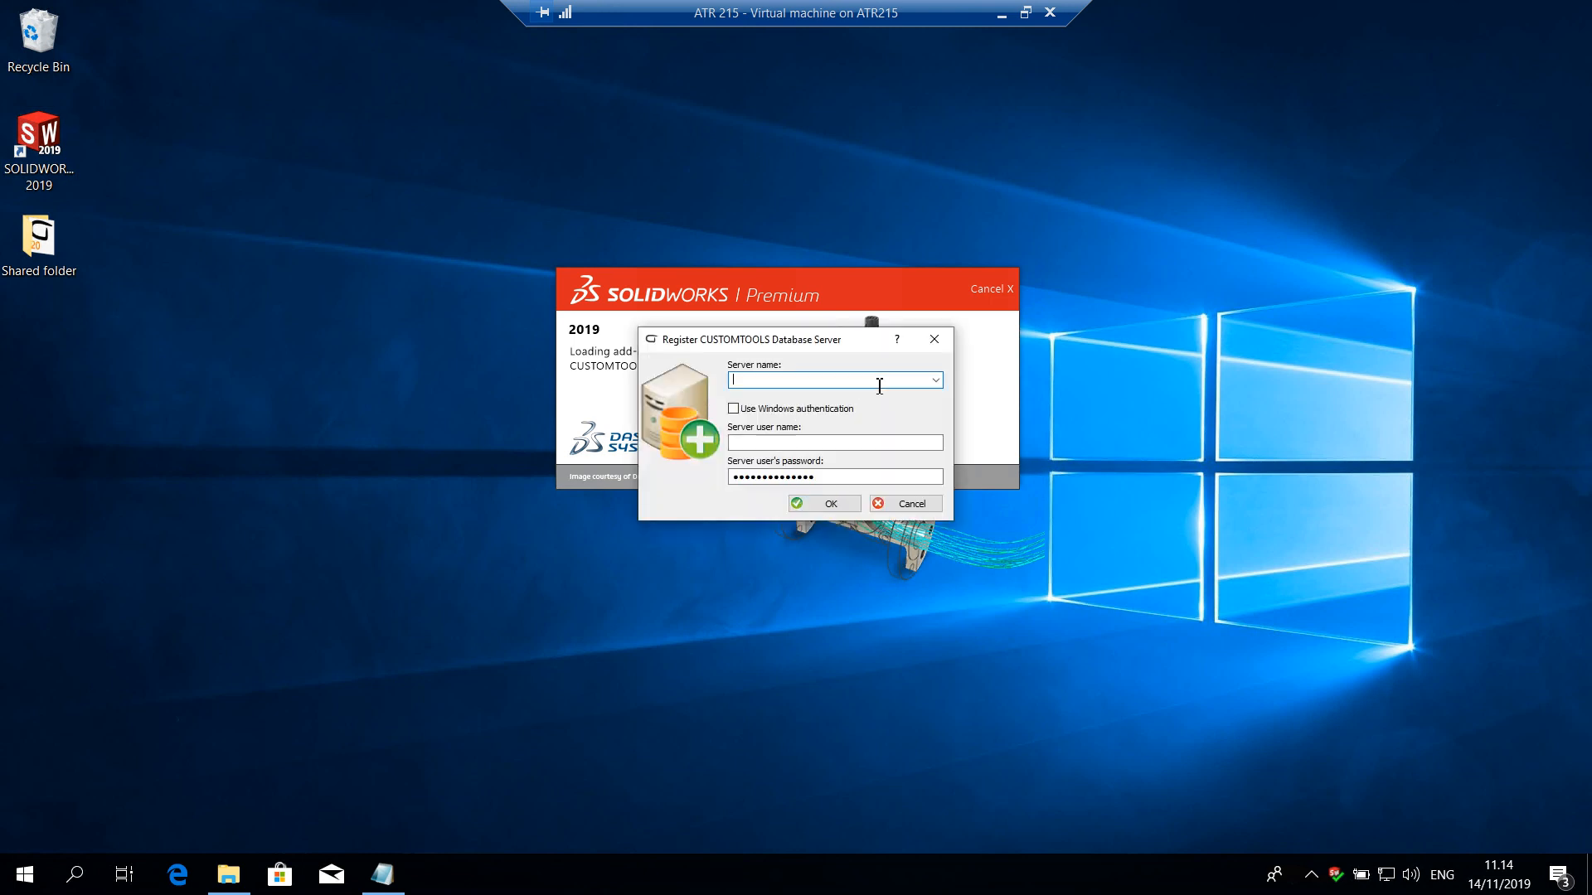
text(ATR215\CUSTOMTOOLS)
click(744, 443)
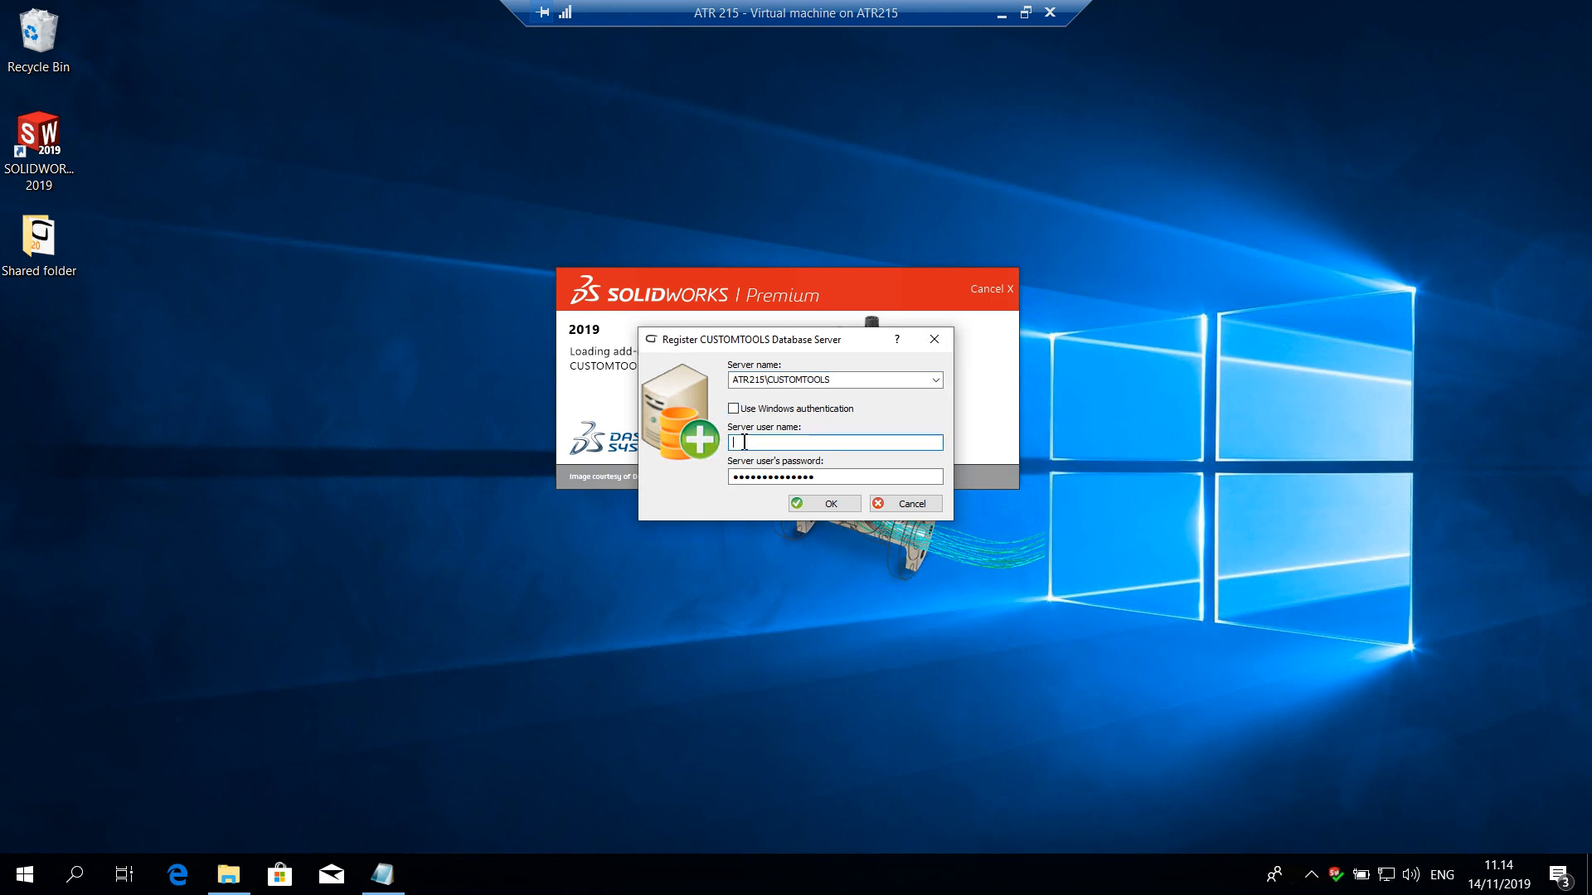
text(sa)
click(822, 504)
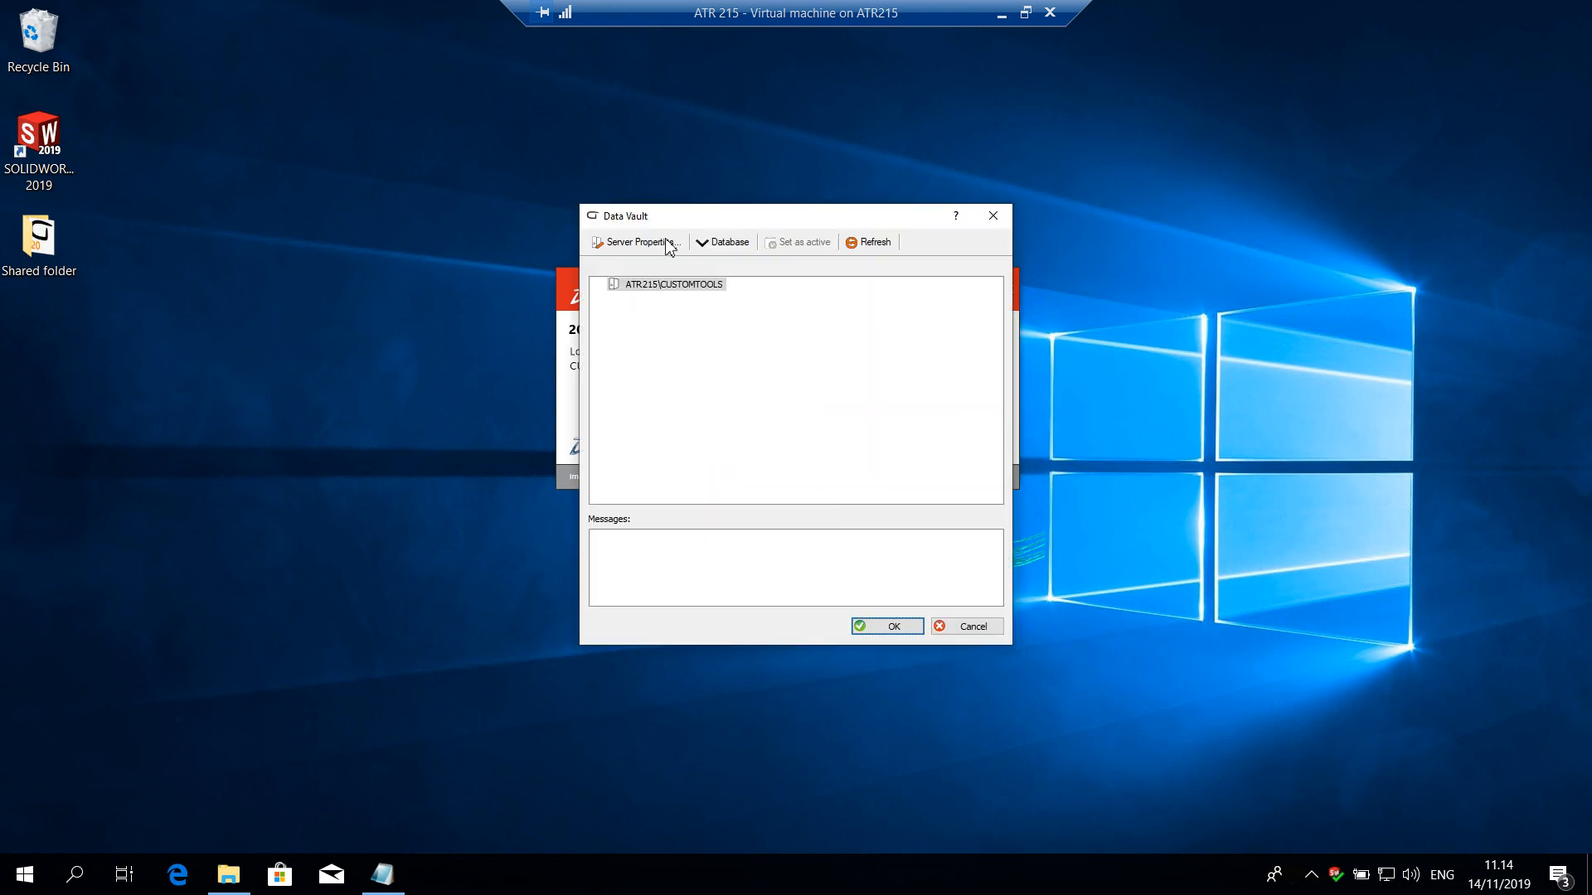
Register the CUSTOMTOOLS WEBINAR database on the ATR215\CUSTOMTOOLS server and set it as active
click(651, 286)
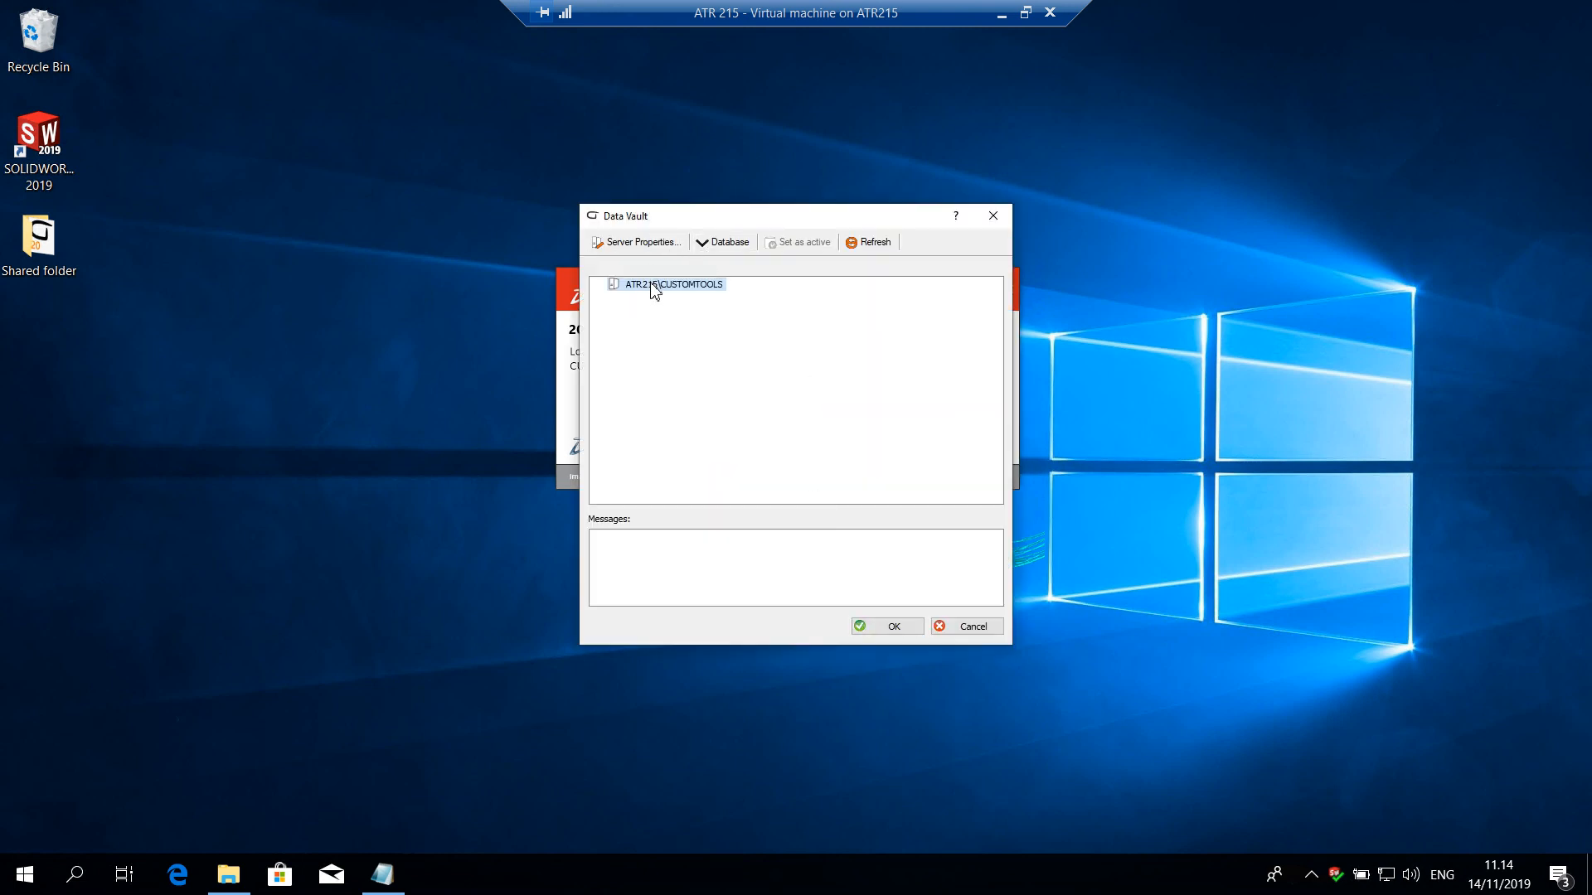
click(711, 242)
click(723, 265)
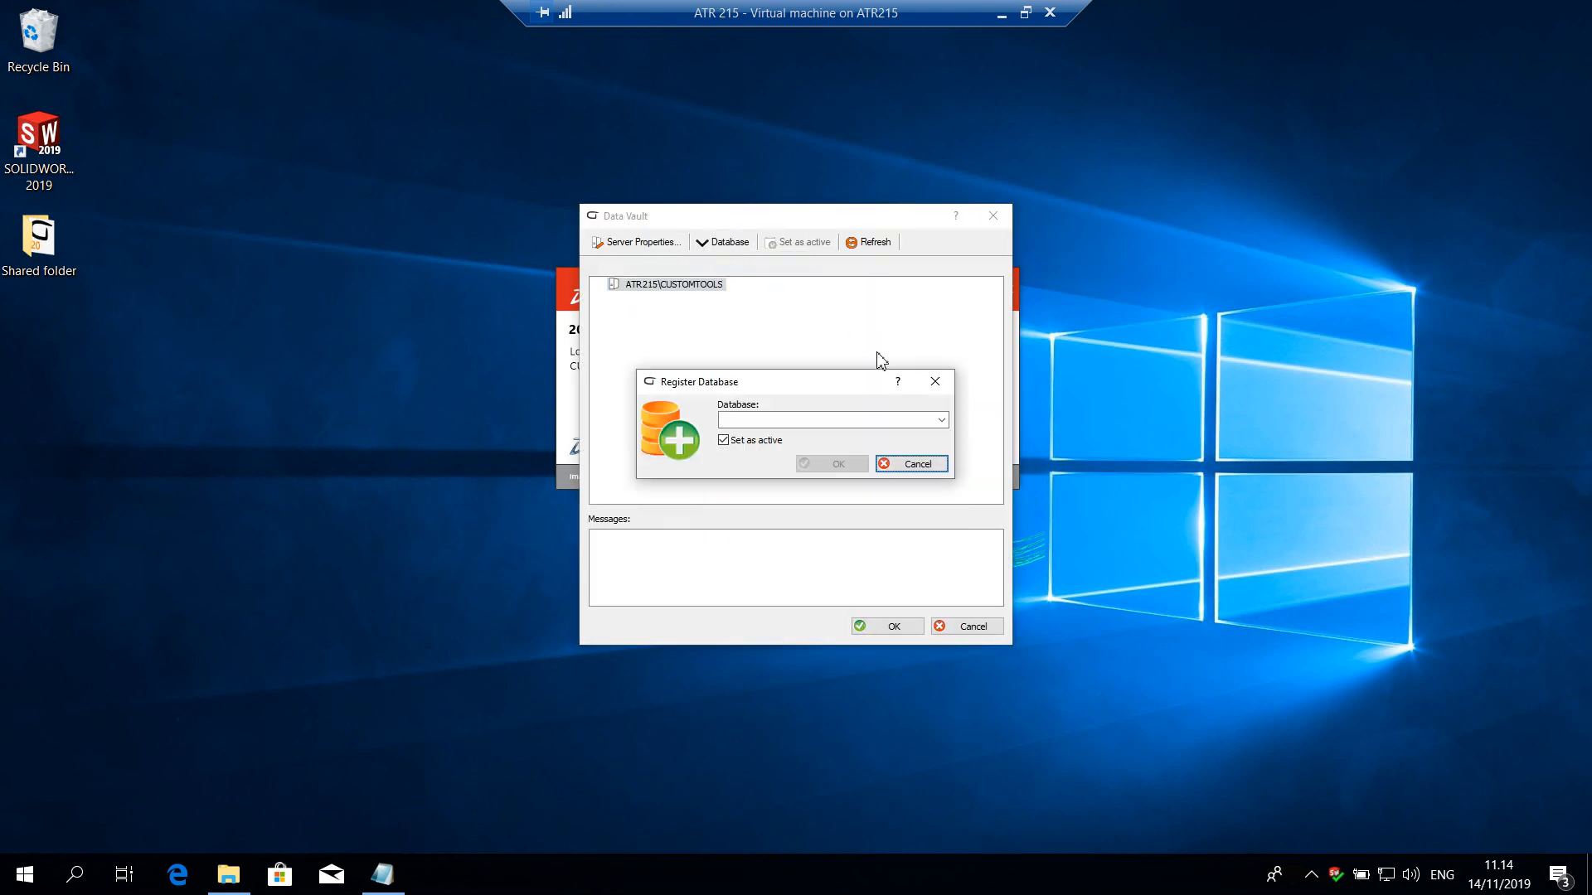
click(946, 421)
click(809, 467)
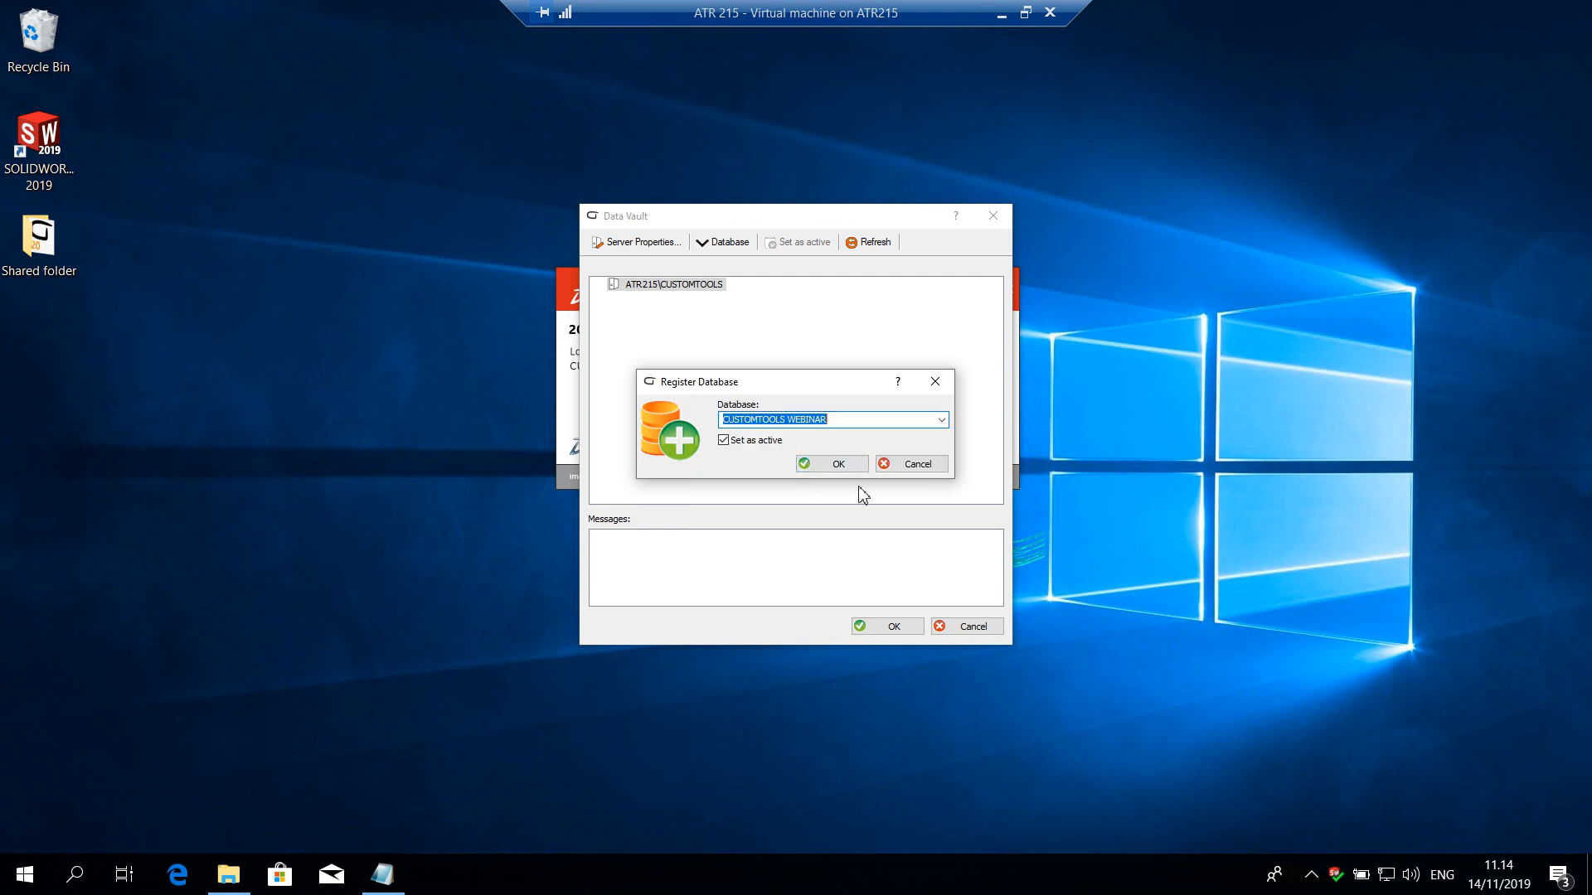
click(838, 466)
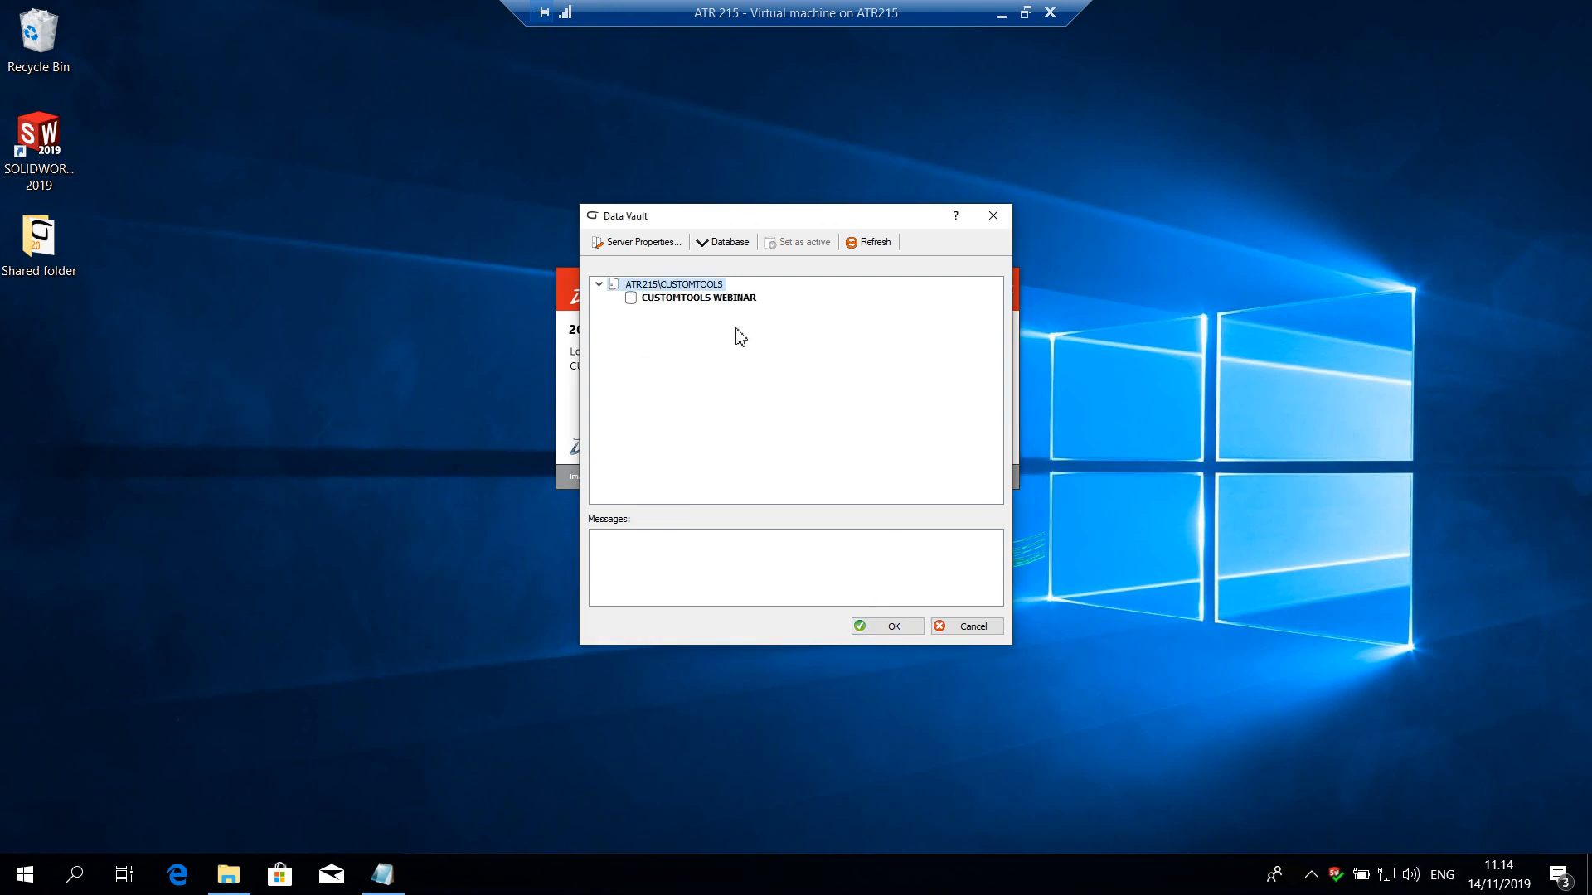
Log in to the CUSTOMTOOLS WEBINAR database with Windows Login, accept the new user details, and confirm the Data Vault
right_click(723, 303)
click(766, 315)
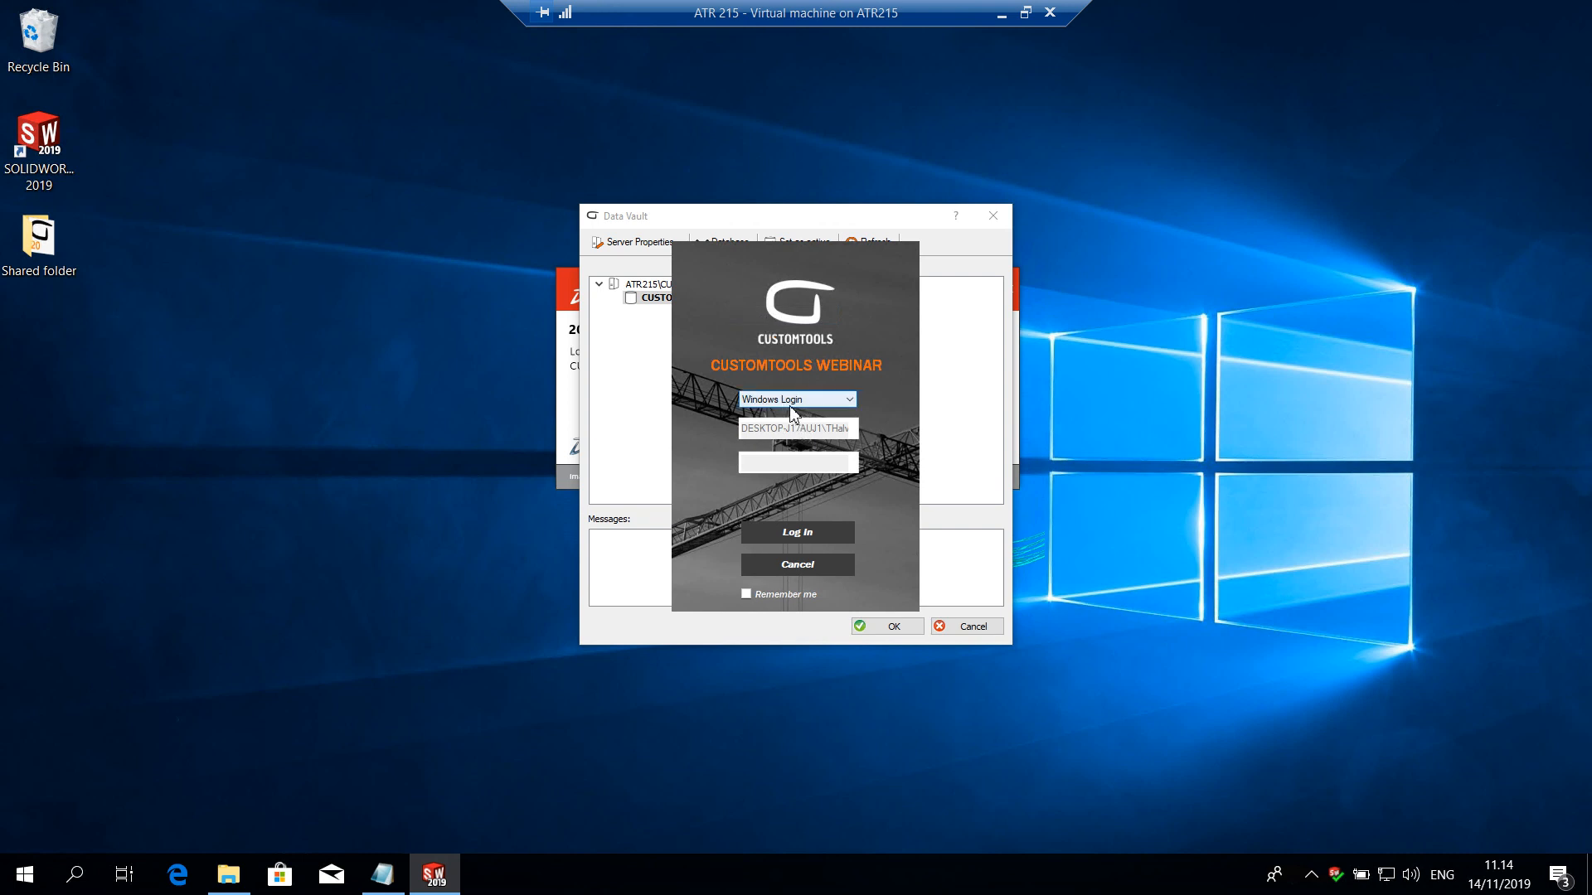
click(804, 531)
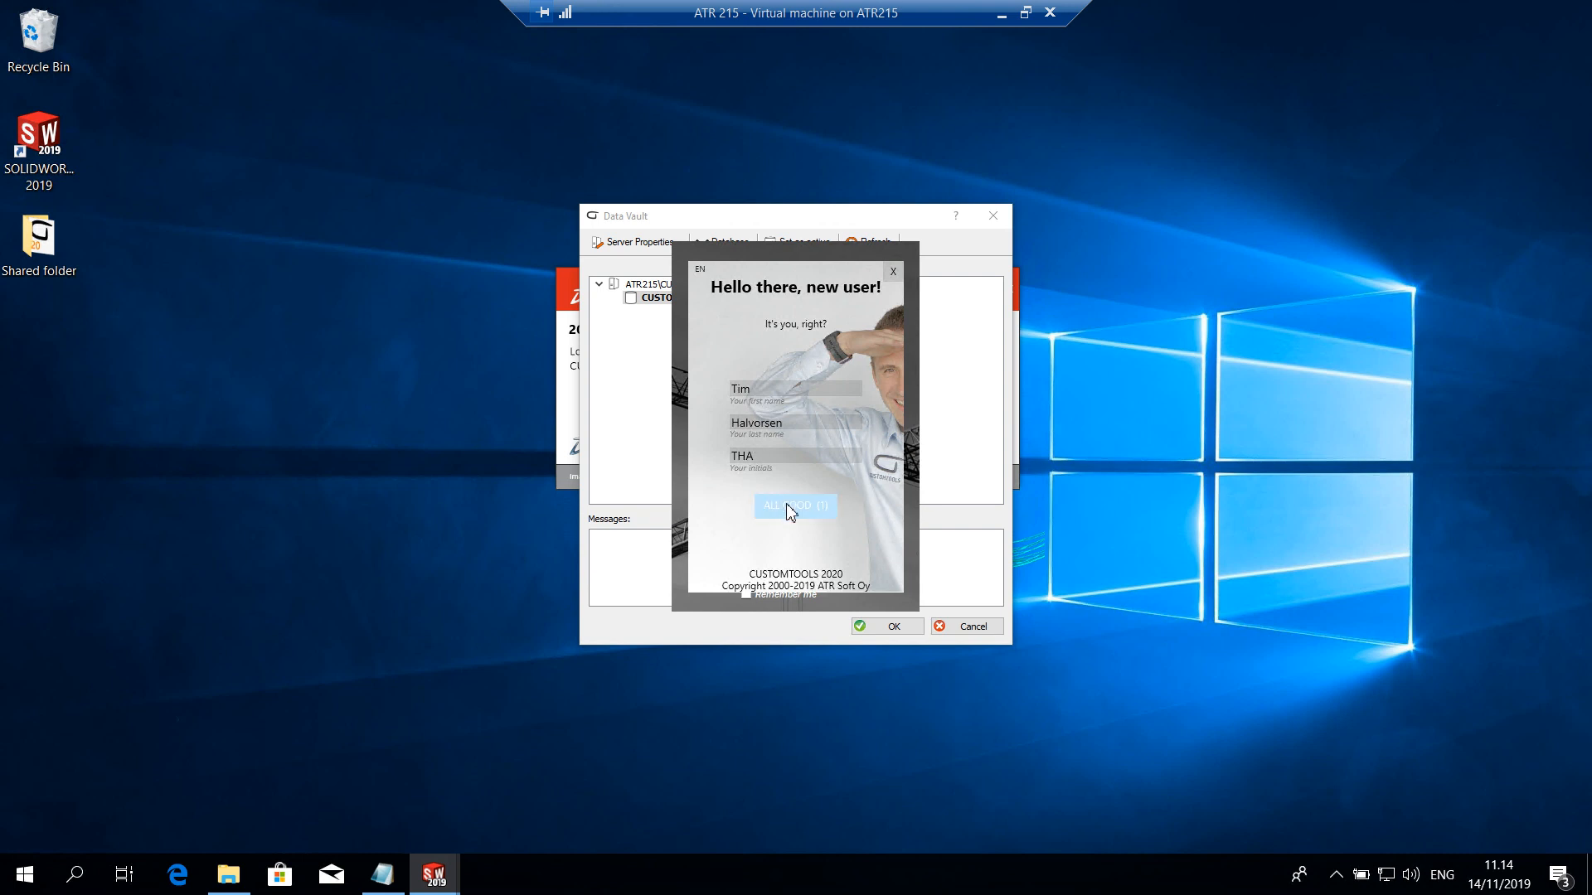
click(871, 630)
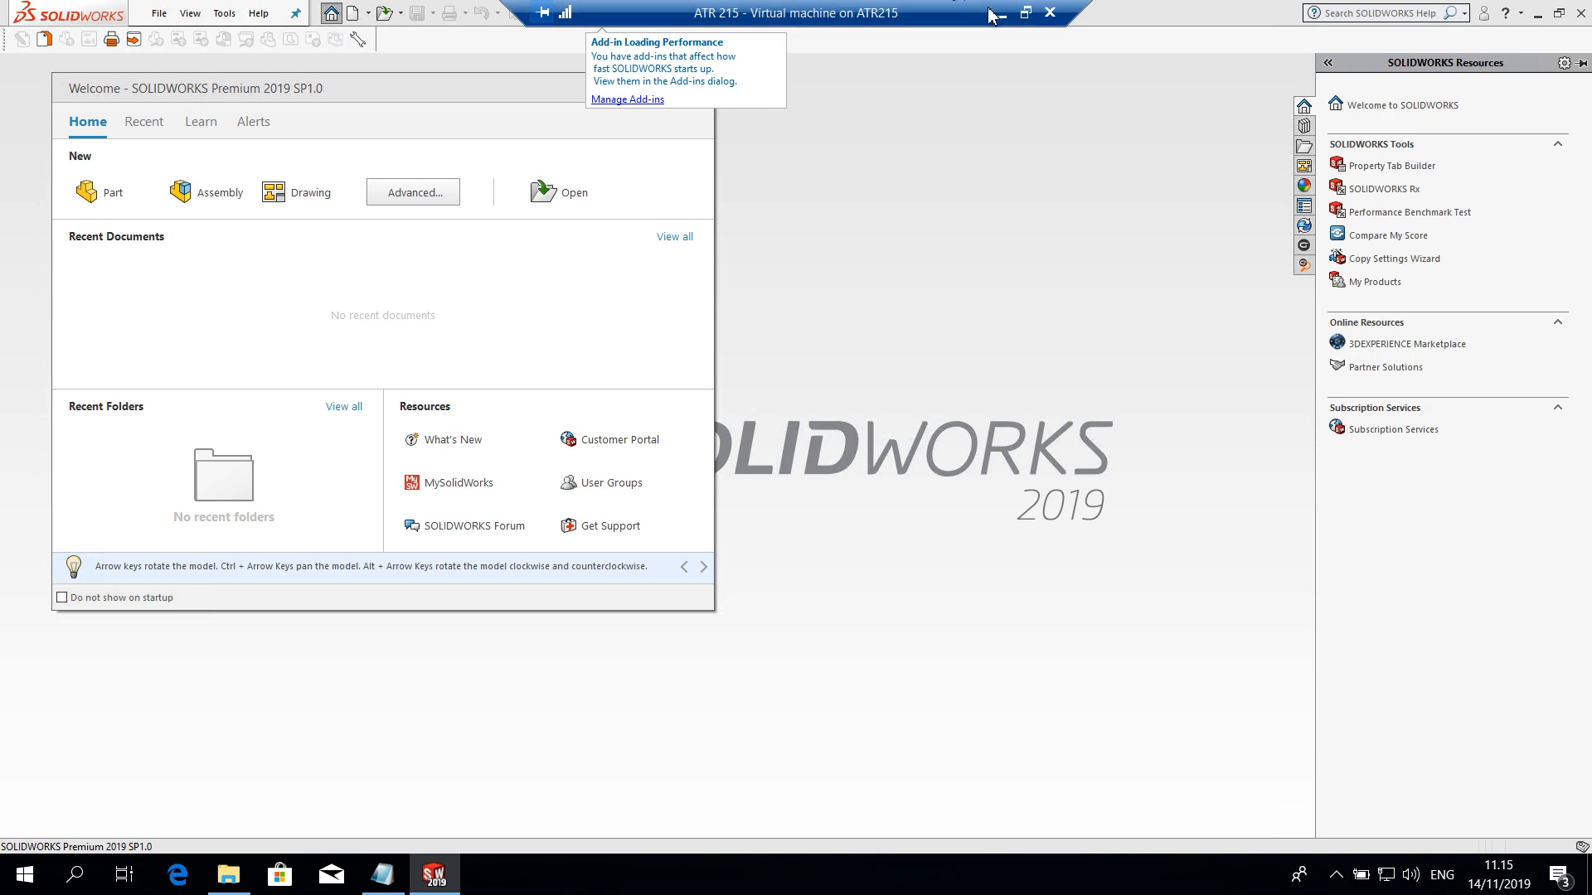
Return to the host computer, start SOLIDWORKS 2019, and activate the CUSTOMTOOLS Professional for SOLIDWORKS license
click(1002, 13)
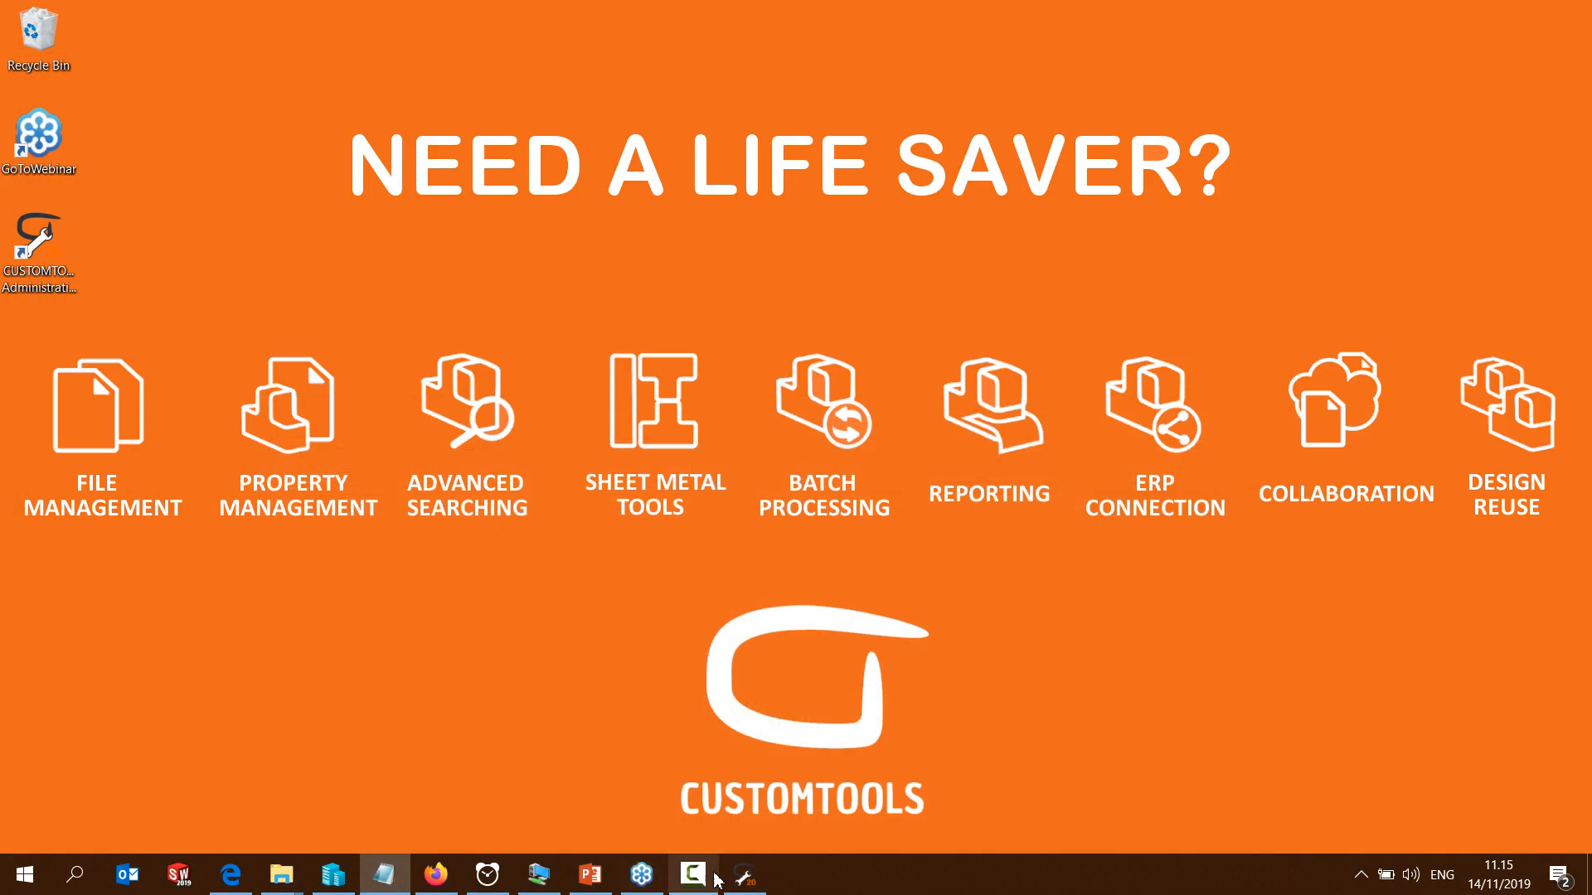
click(181, 877)
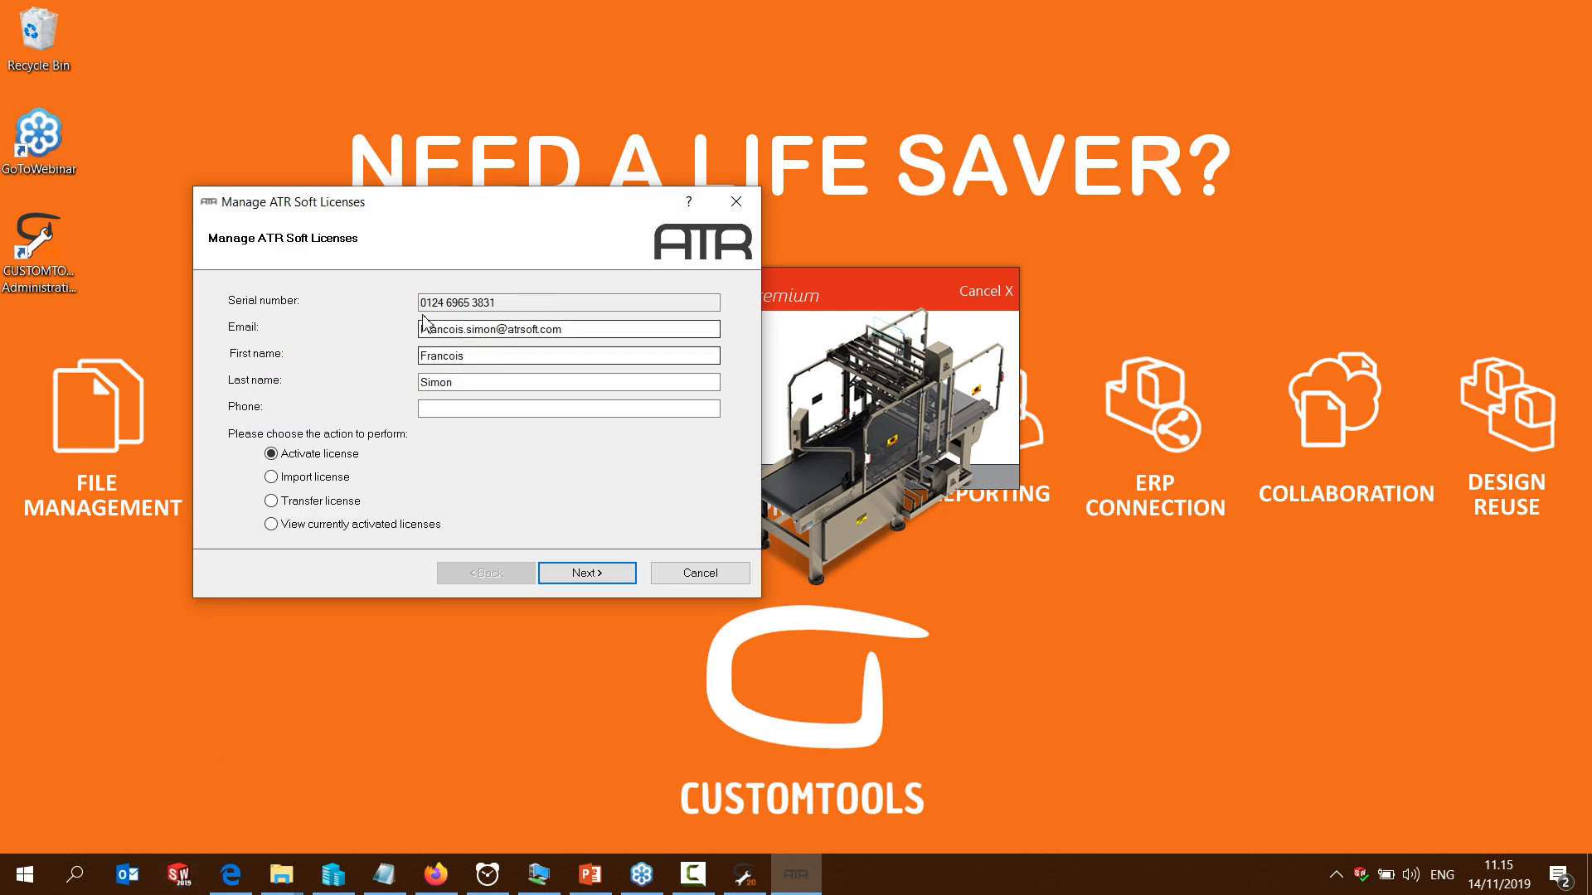
click(579, 573)
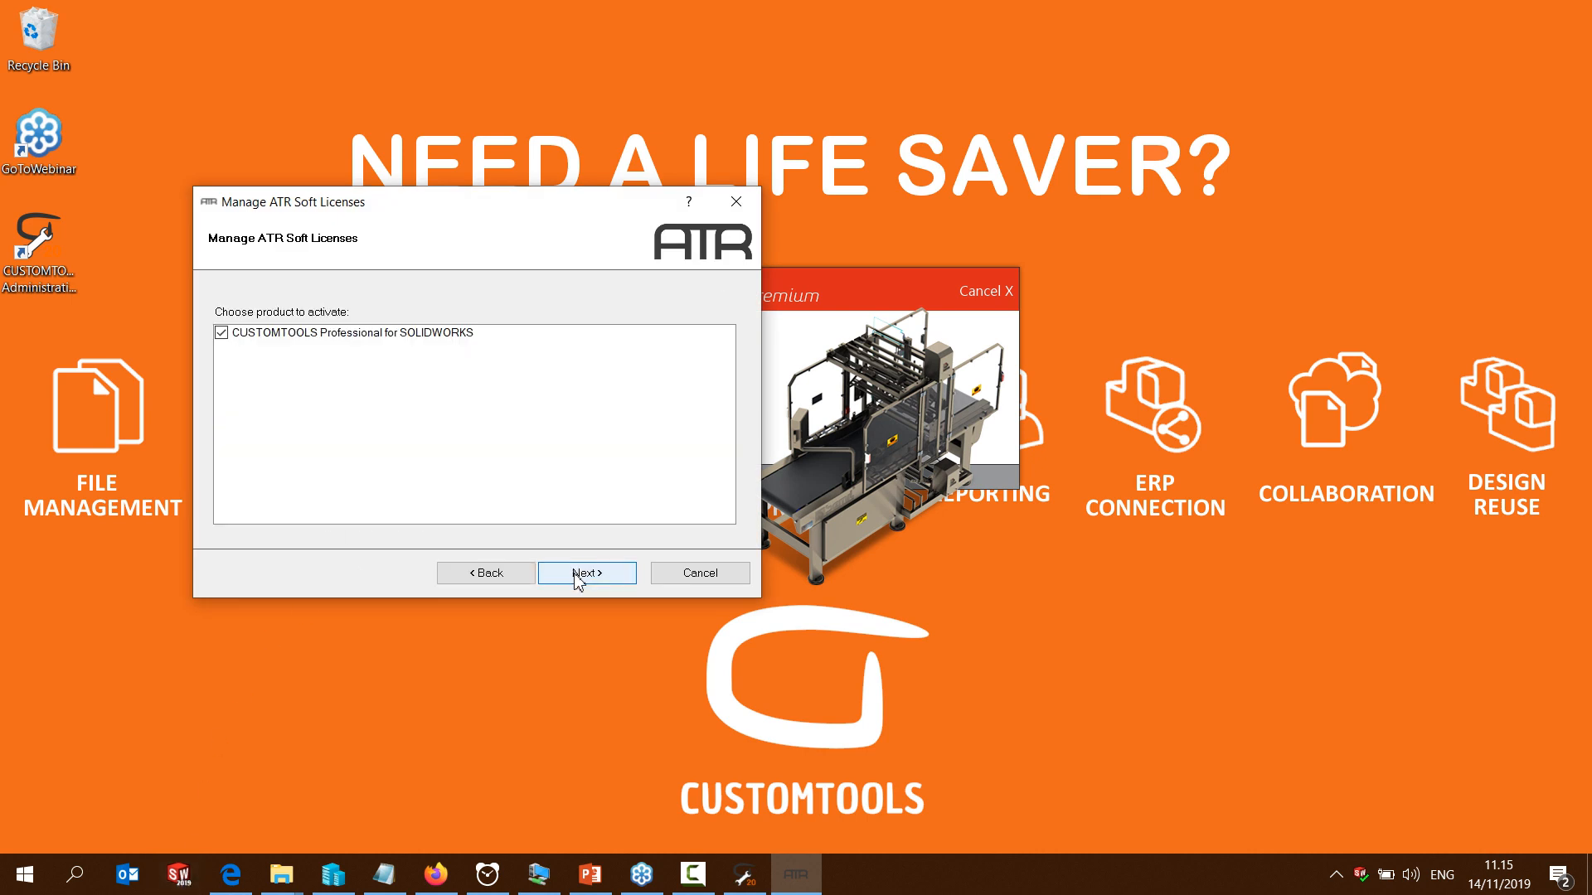
click(578, 575)
click(580, 572)
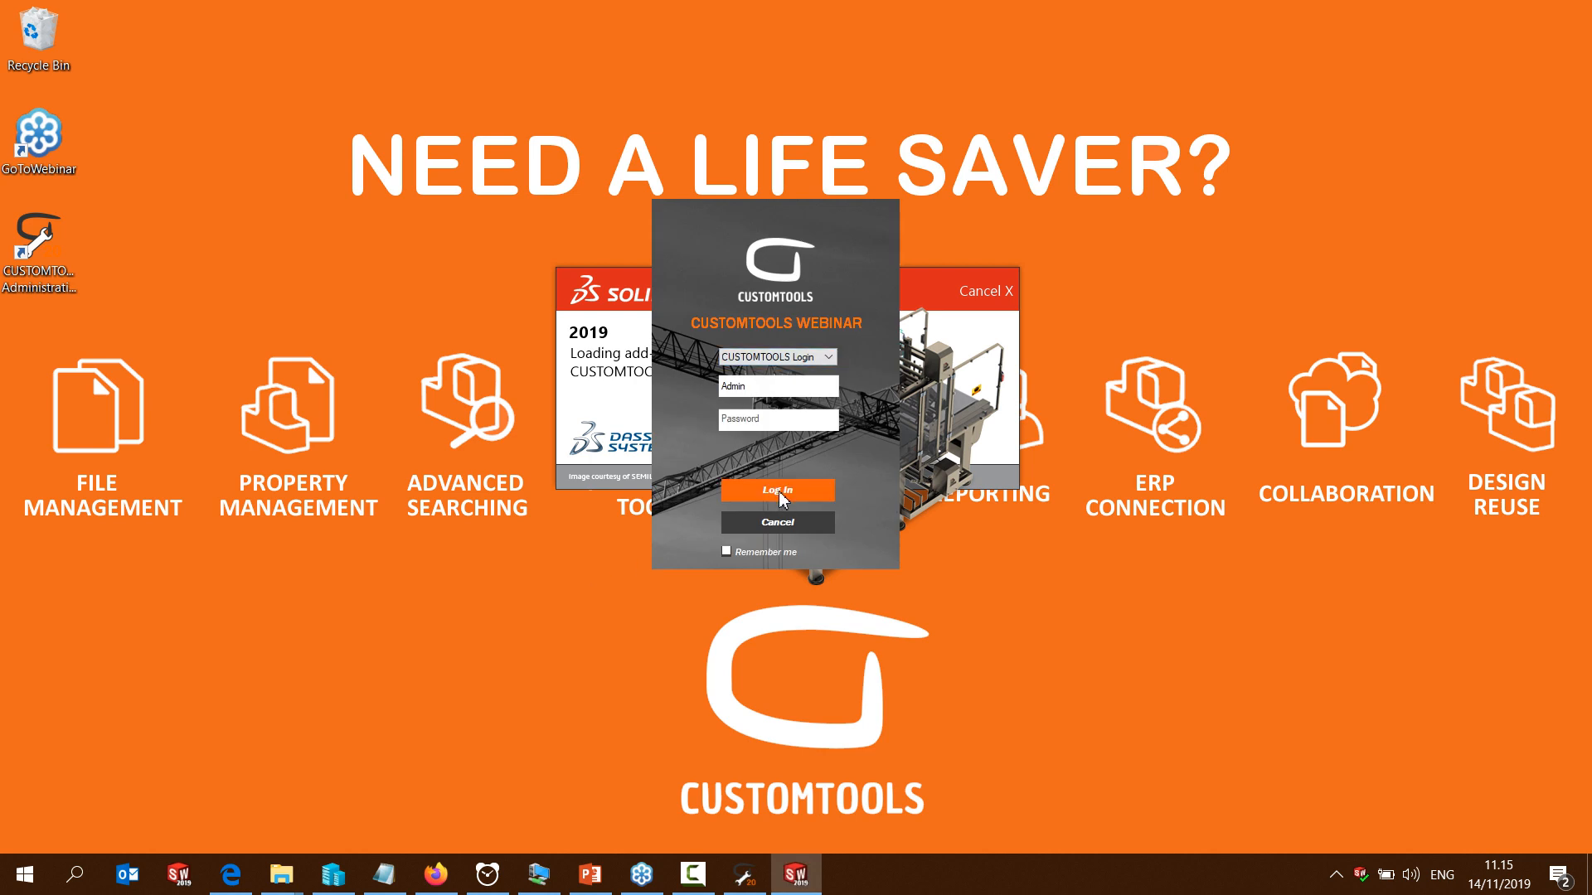
Log in to CUSTOMTOOLS WEBINAR on the host with Windows Login and accept the prefilled new user details
click(827, 356)
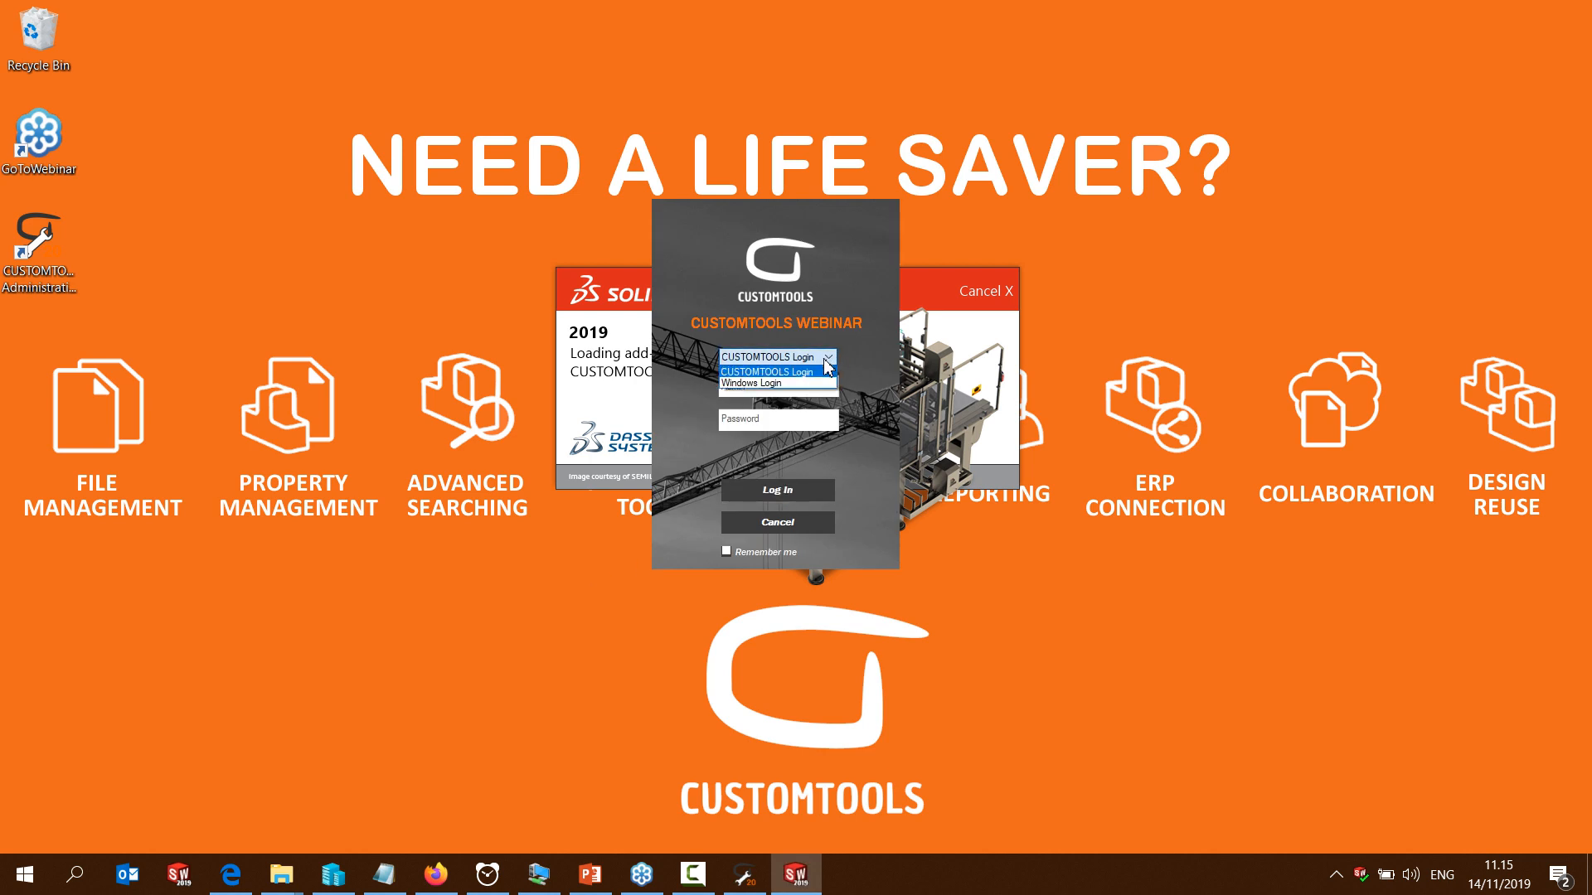
click(771, 392)
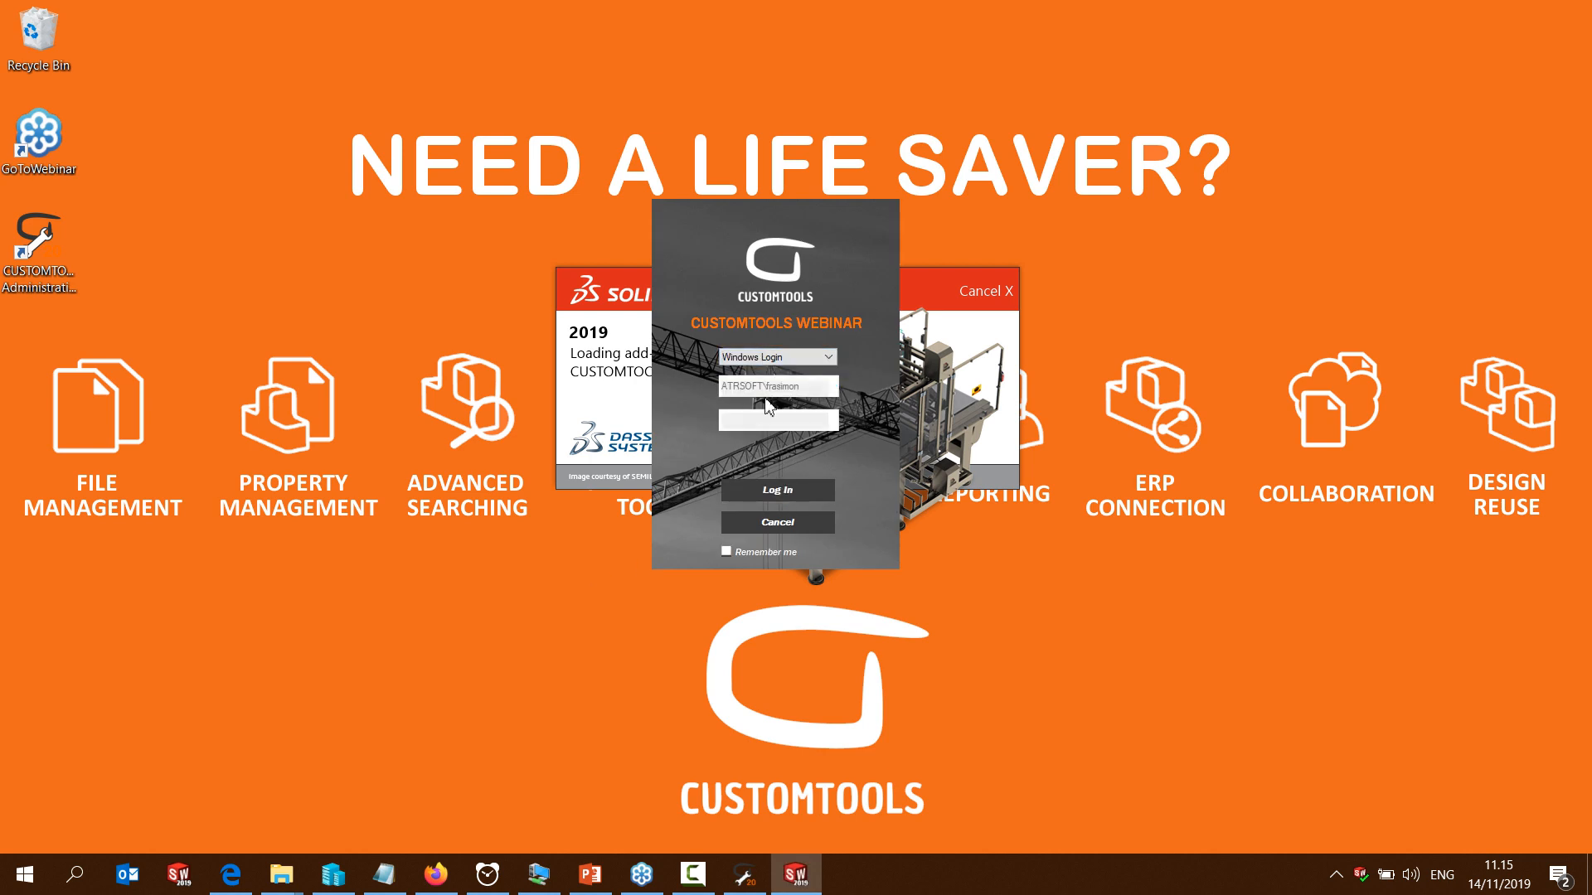
click(771, 491)
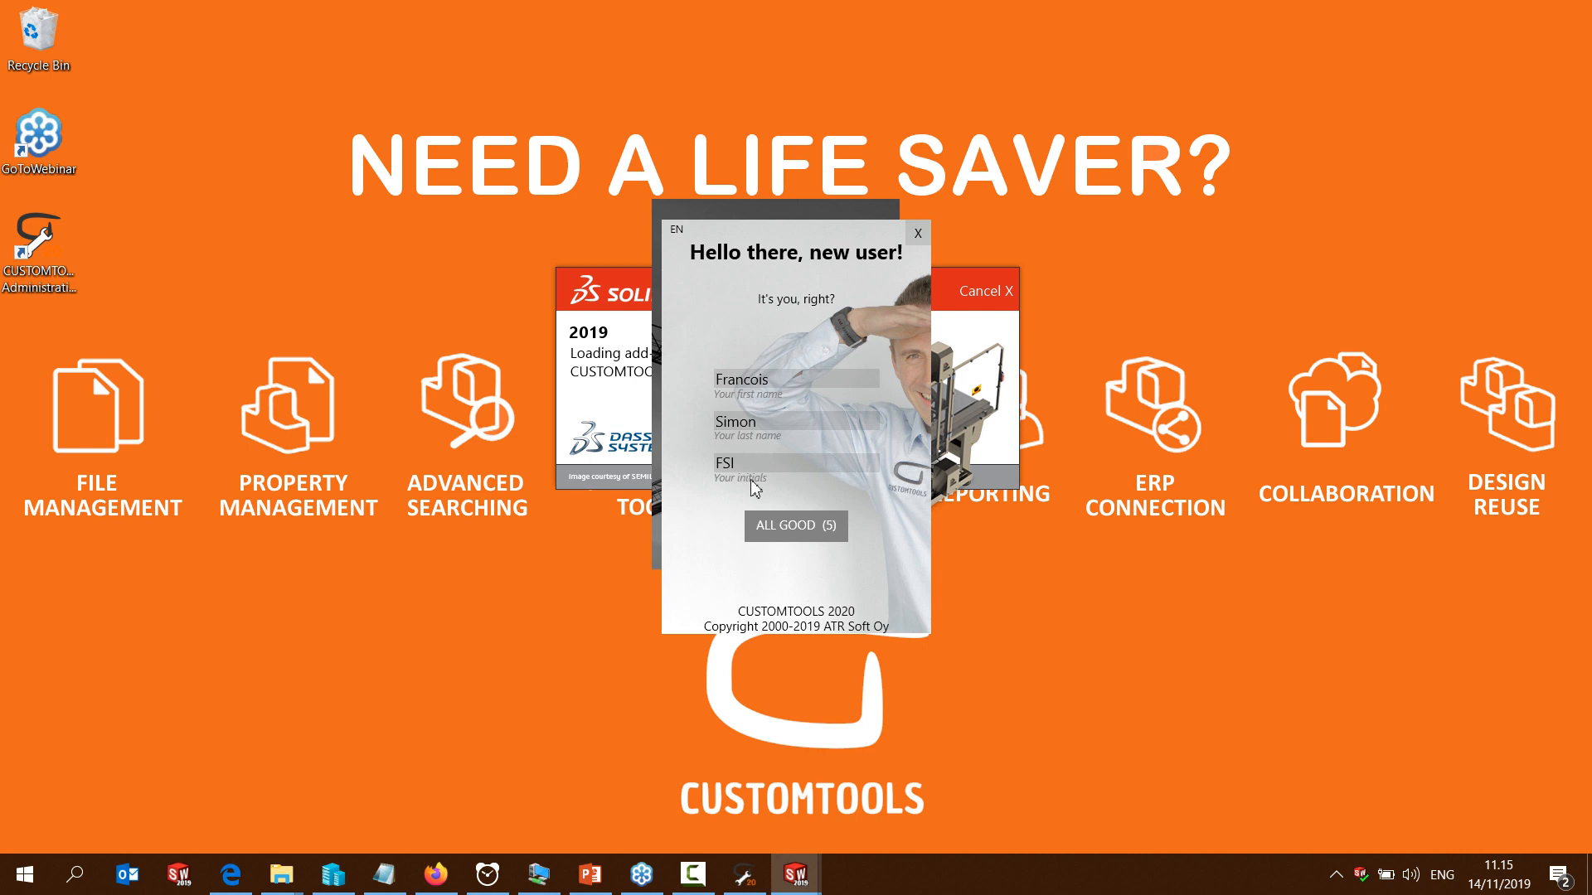
click(795, 526)
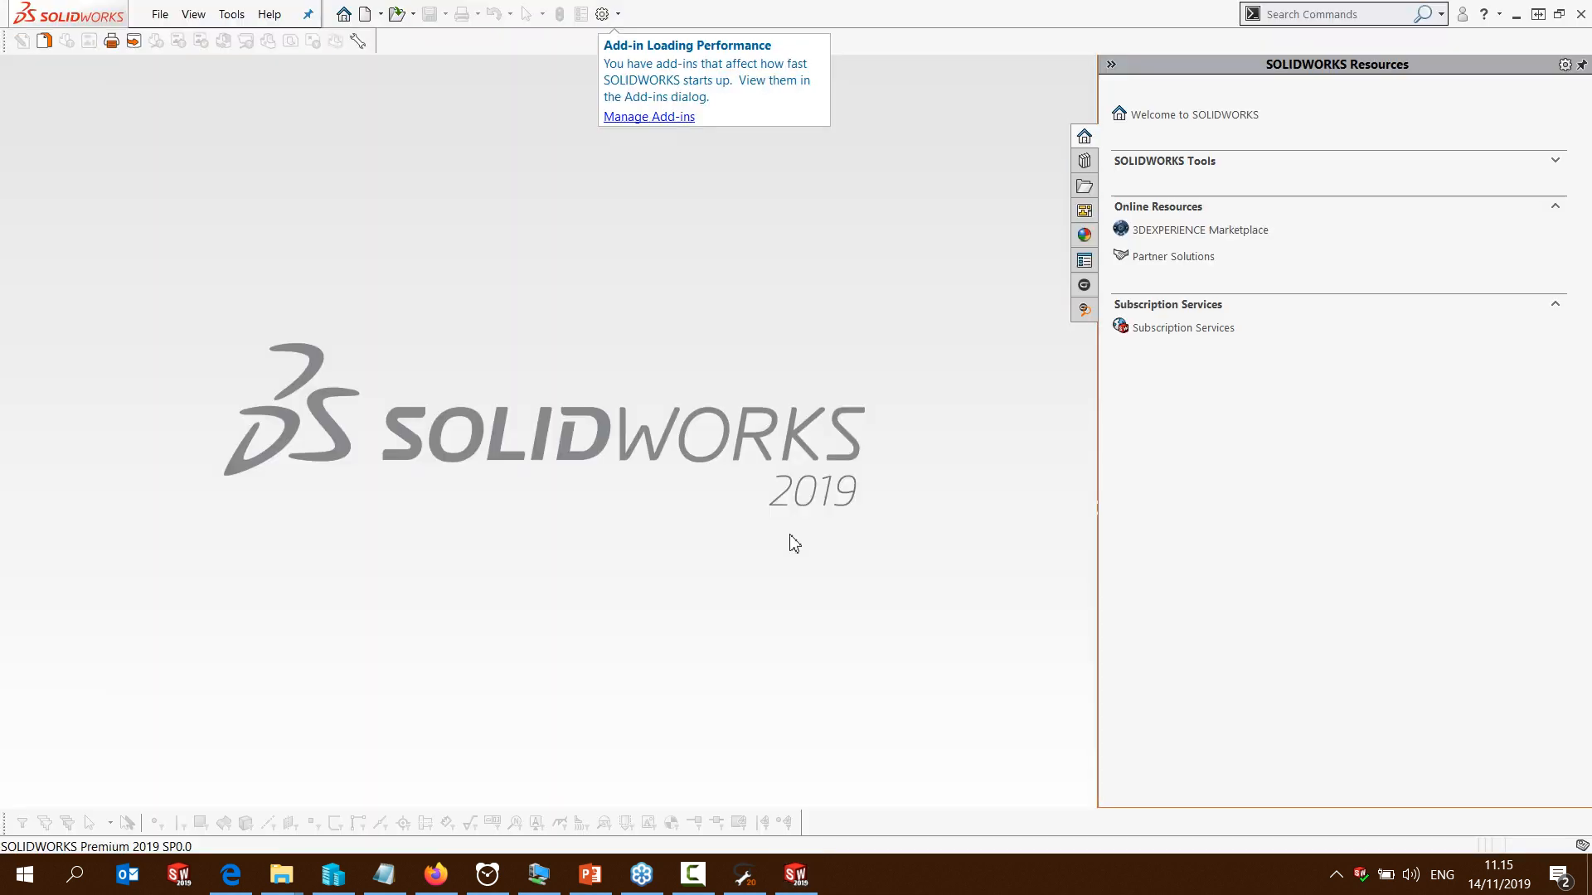
Log in to CUSTOMTOOLS WEBINAR in CUSTOMTOOLS Administration, examine the user information of both Windows users, and close the program
click(744, 874)
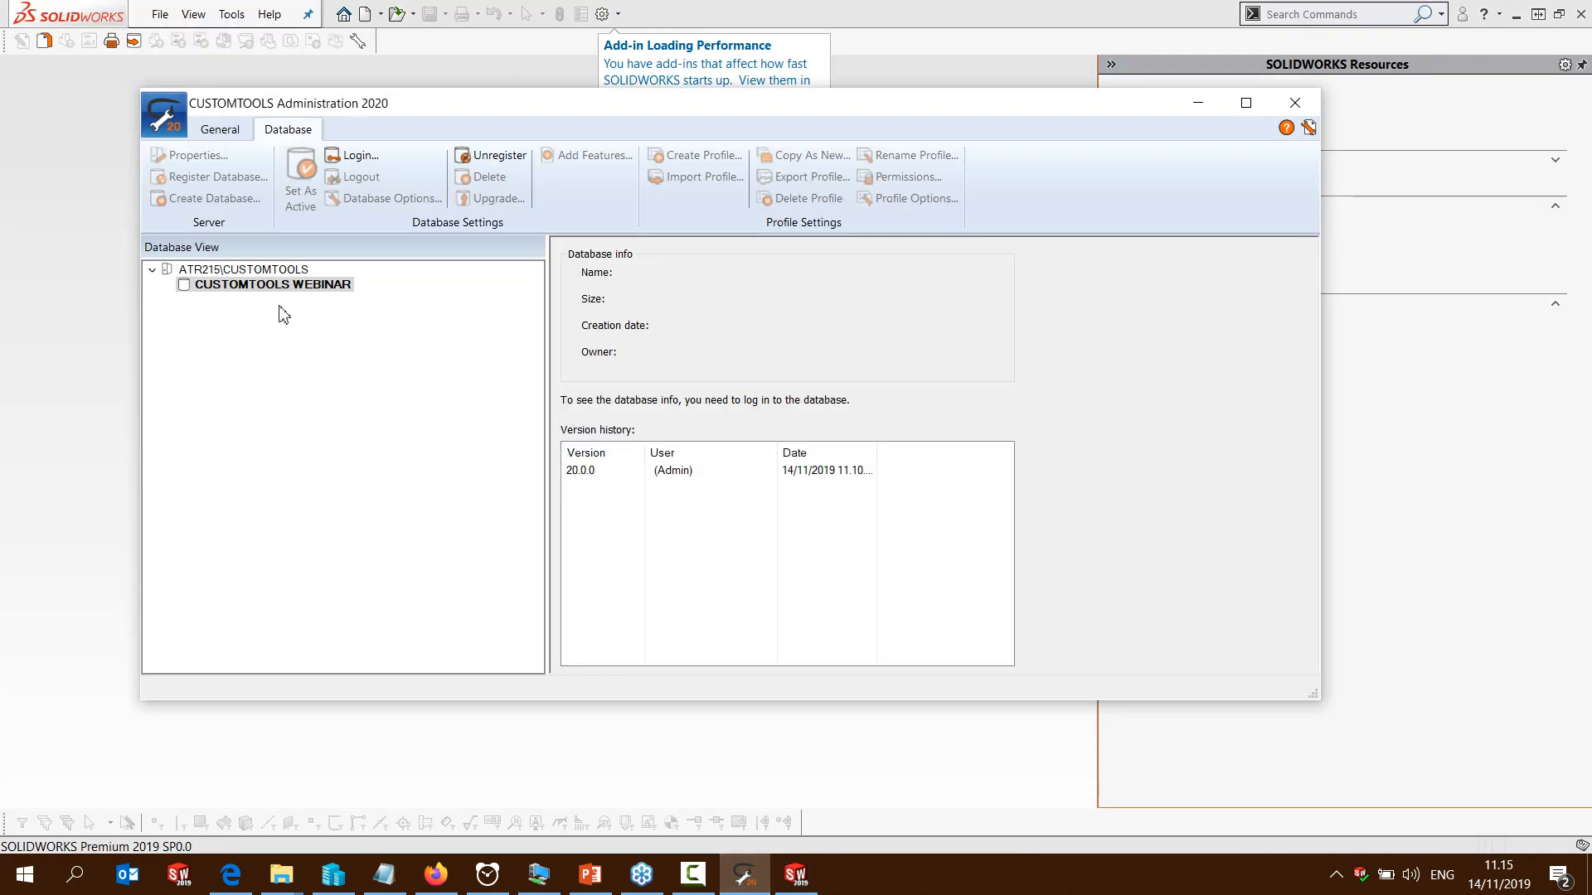
right_click(270, 287)
click(315, 300)
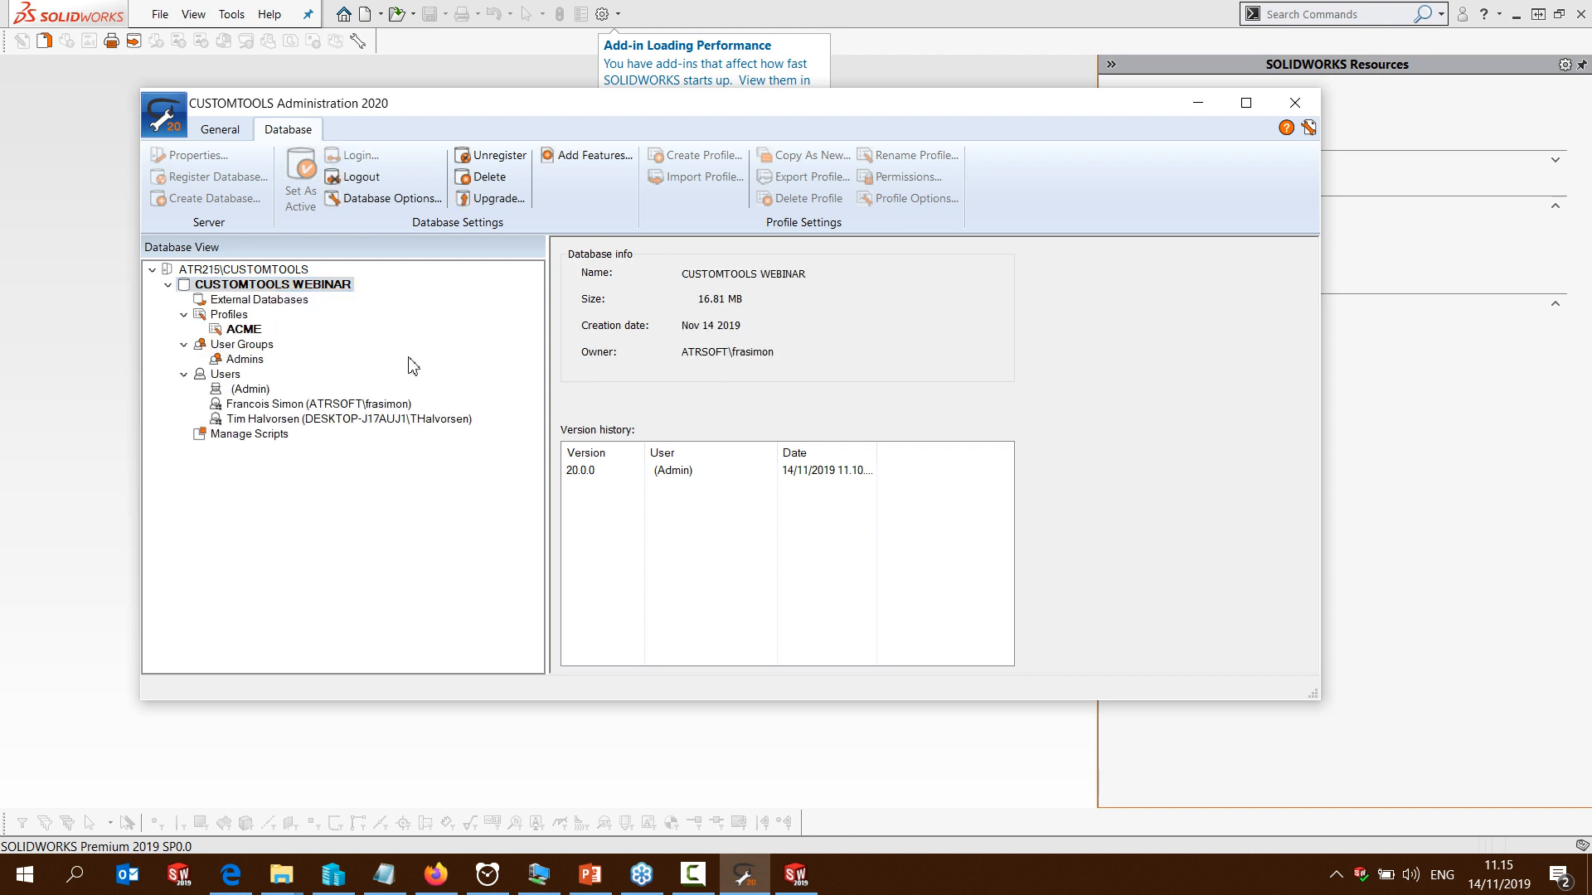
click(245, 405)
click(247, 421)
click(246, 406)
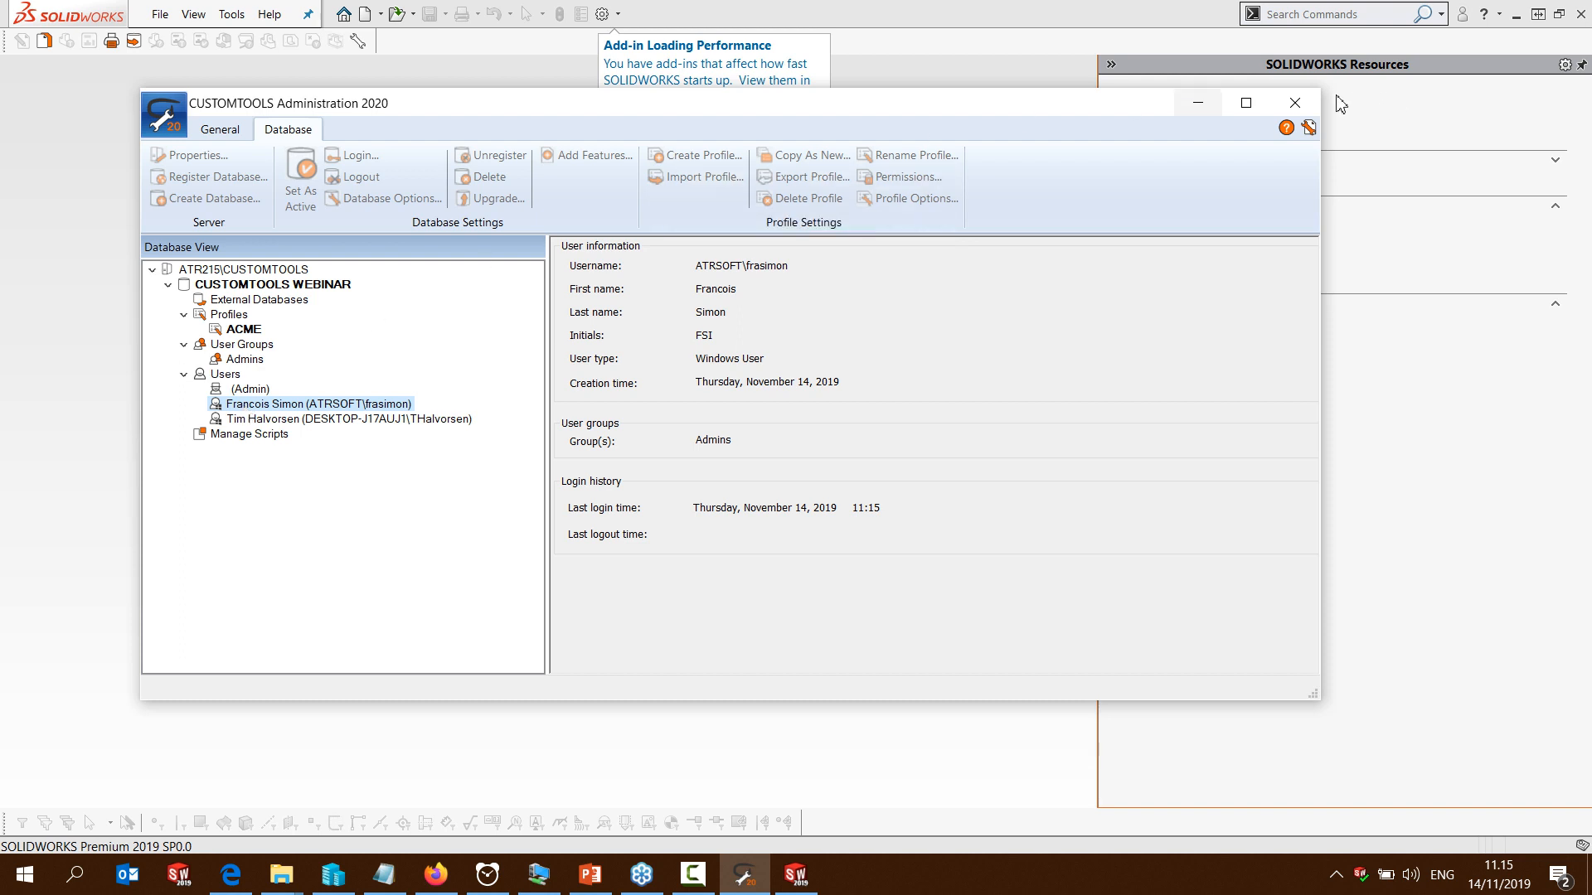
click(1295, 104)
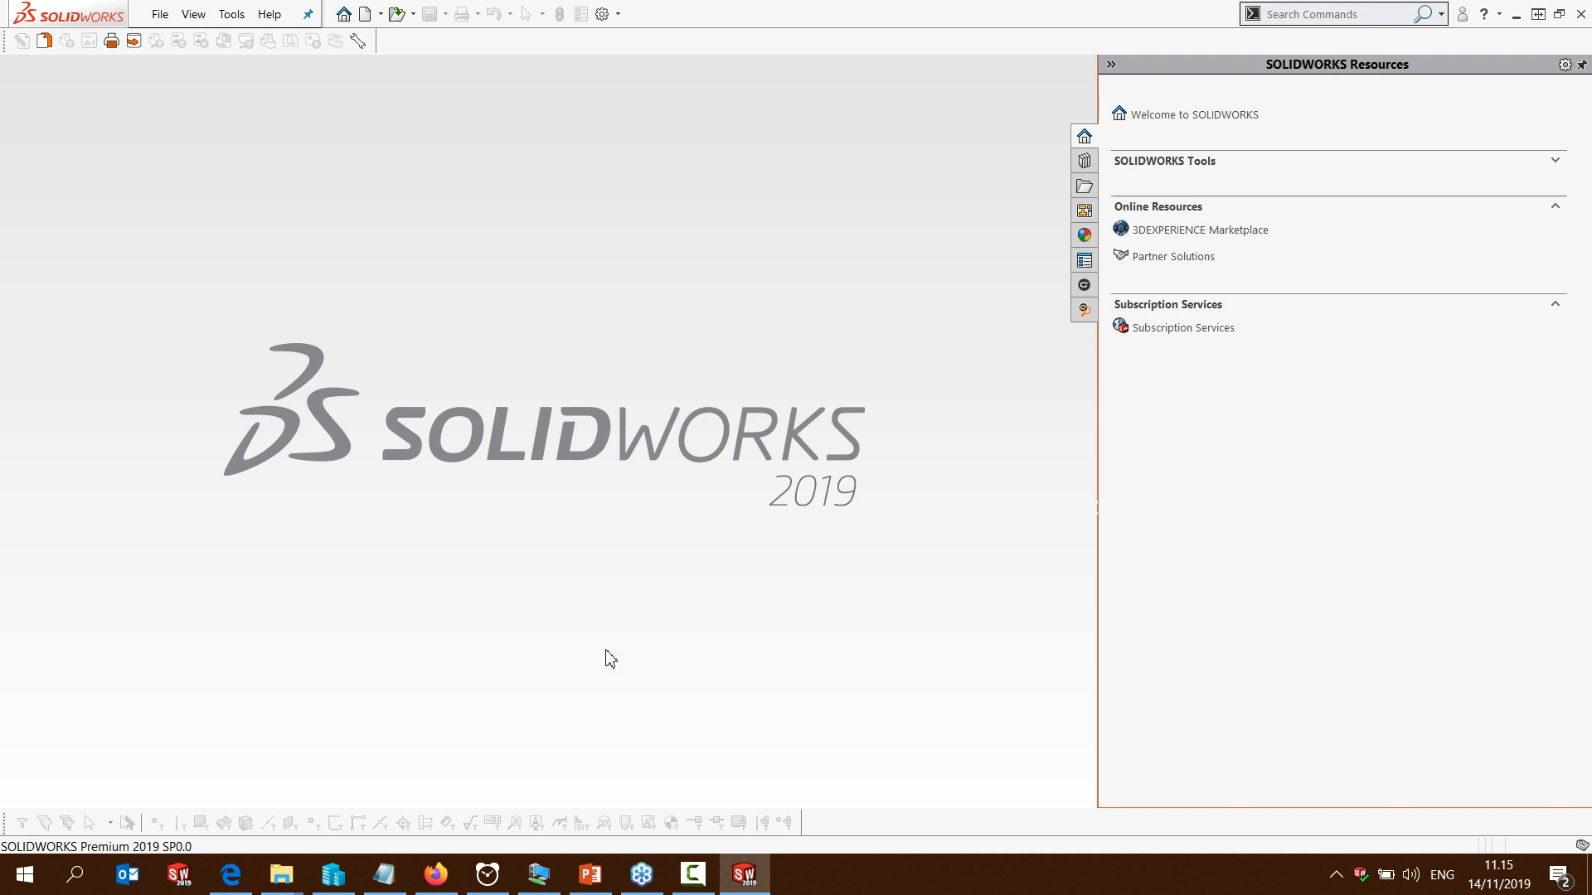
Switch to the Piston vault folder in File Explorer and open the assembly A-19-00005 in SOLIDWORKS
click(283, 884)
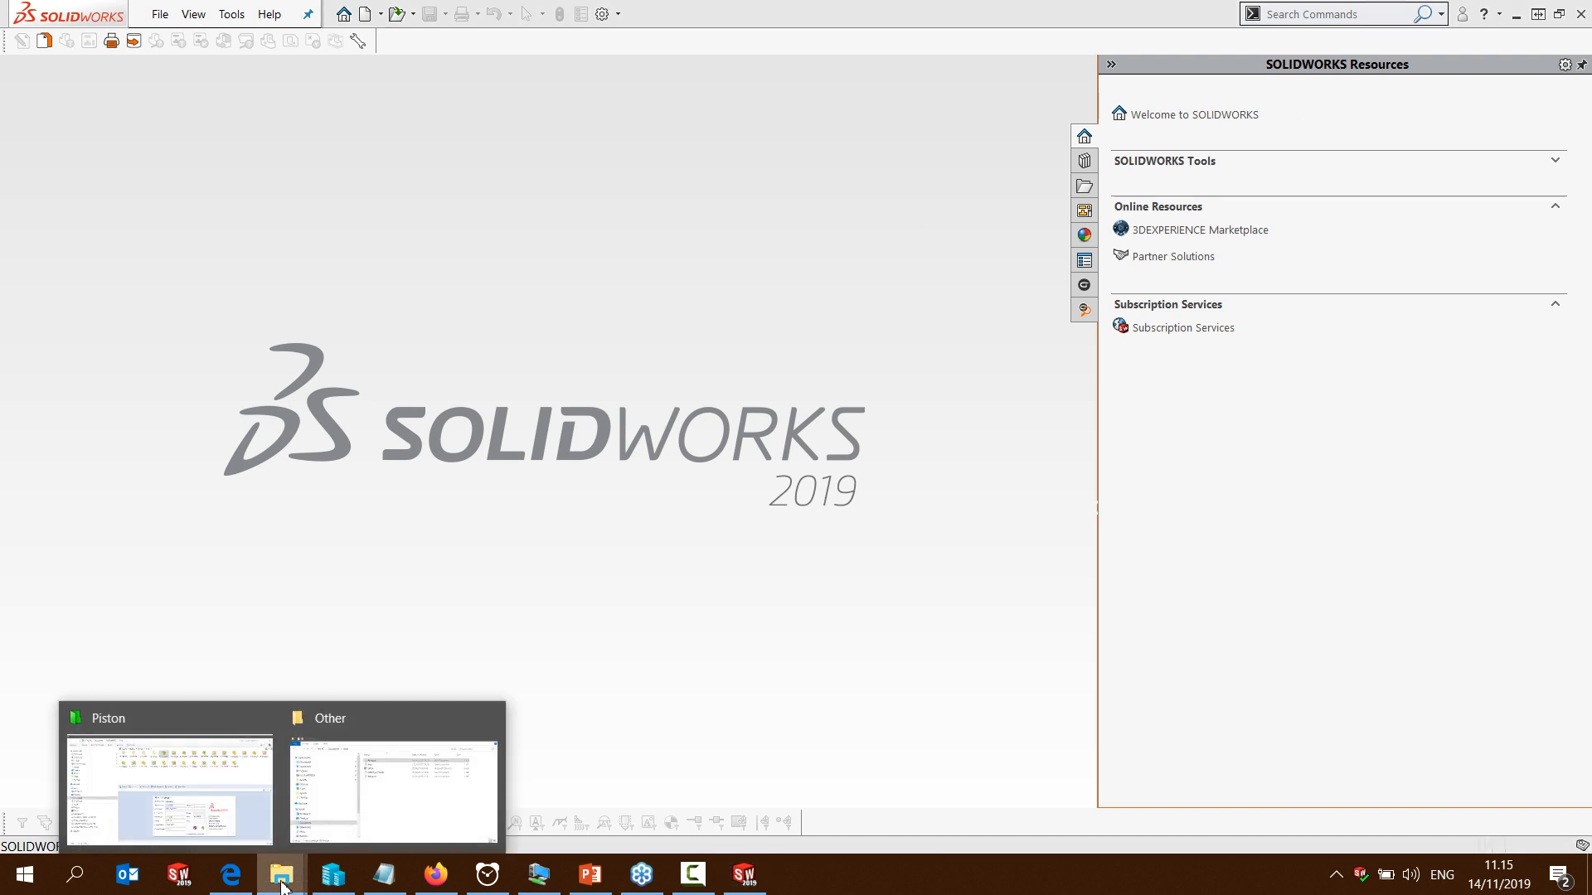
click(207, 803)
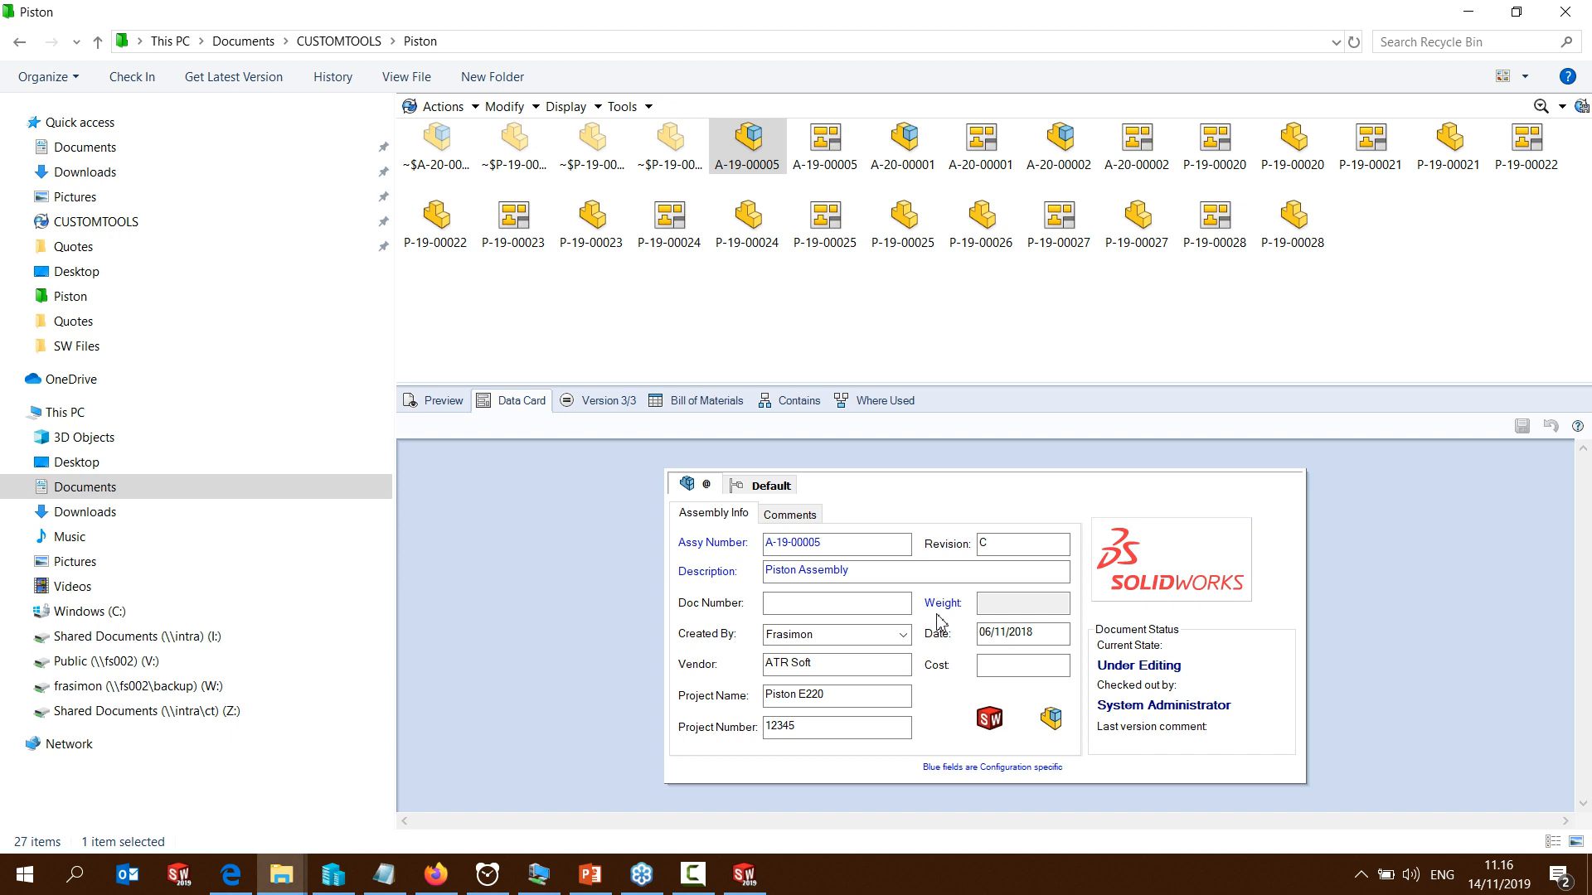
click(996, 574)
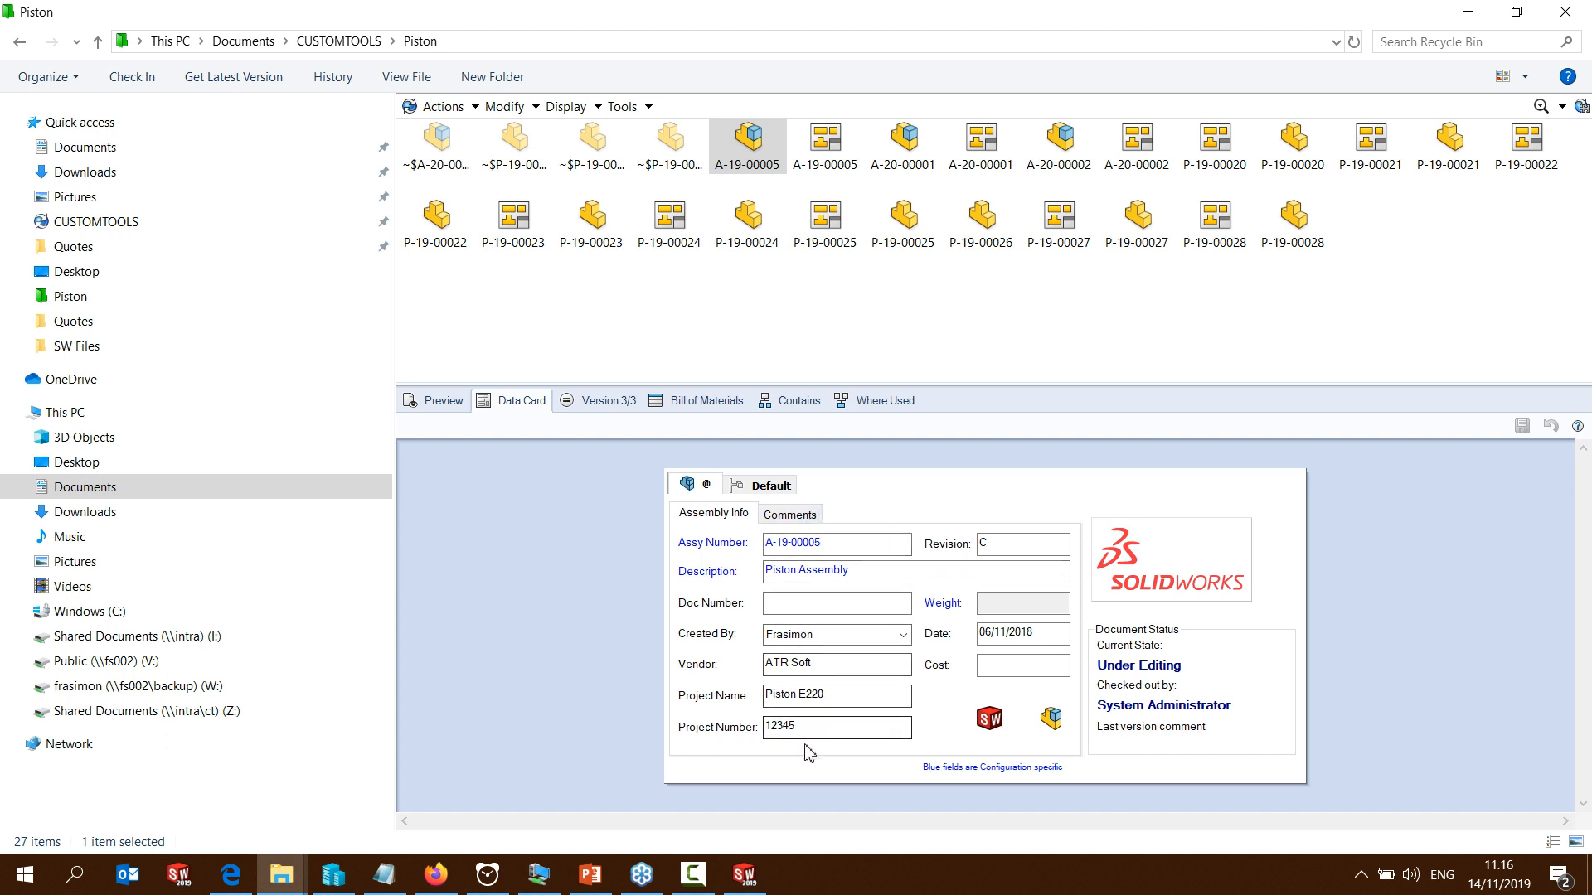
double_click(748, 139)
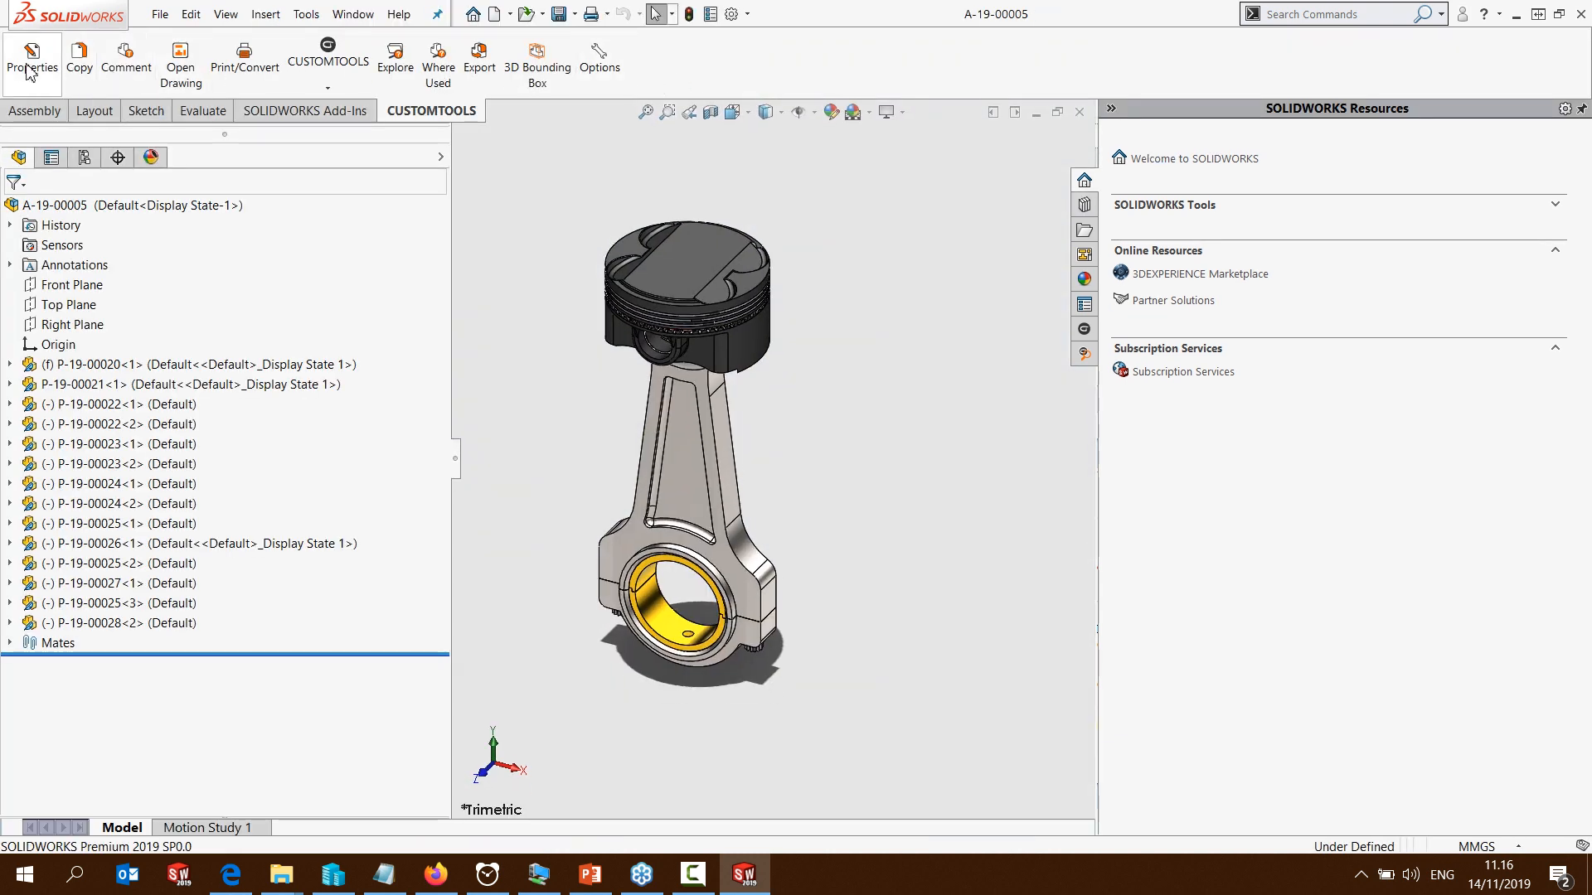
Open the CUSTOMTOOLS properties of the assembly and select SOLIDWORKS Property Tab Builder as the wizard's analysis basis
click(31, 73)
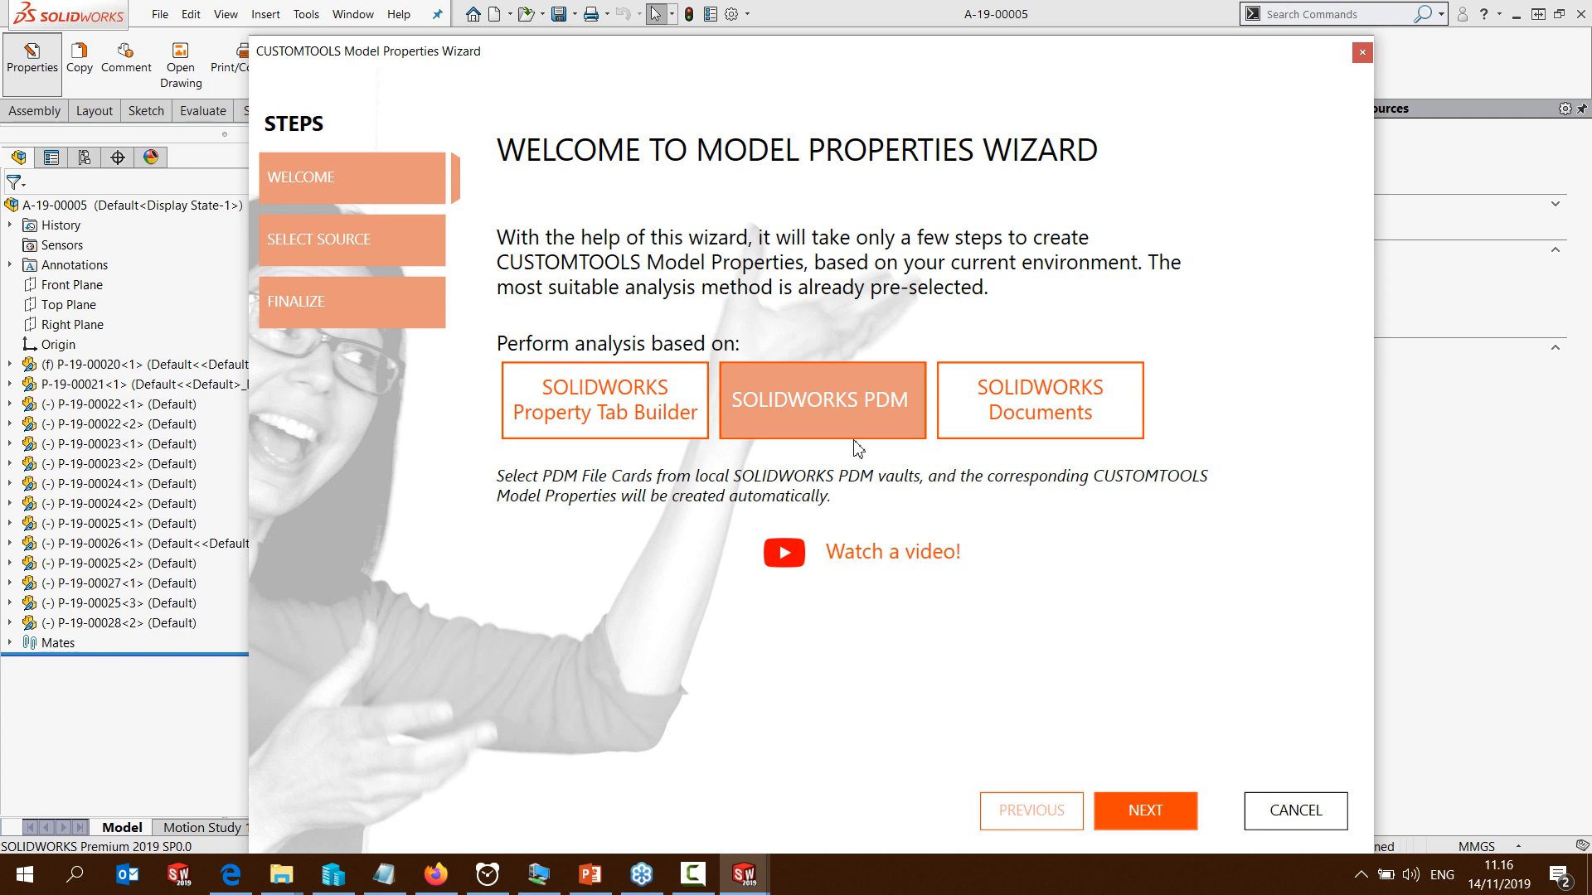
click(619, 409)
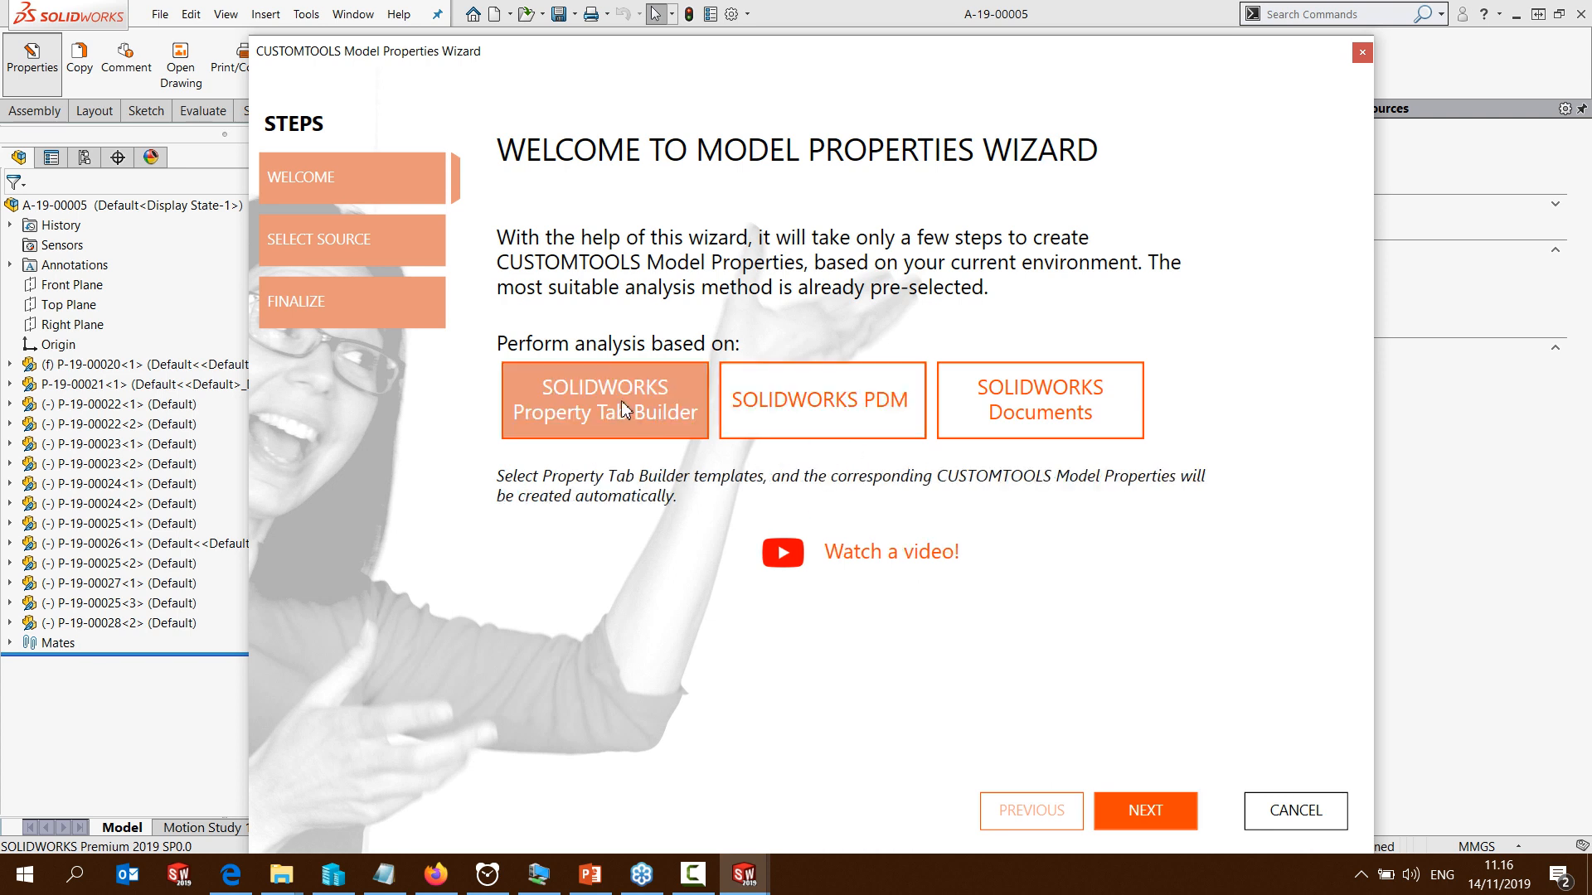
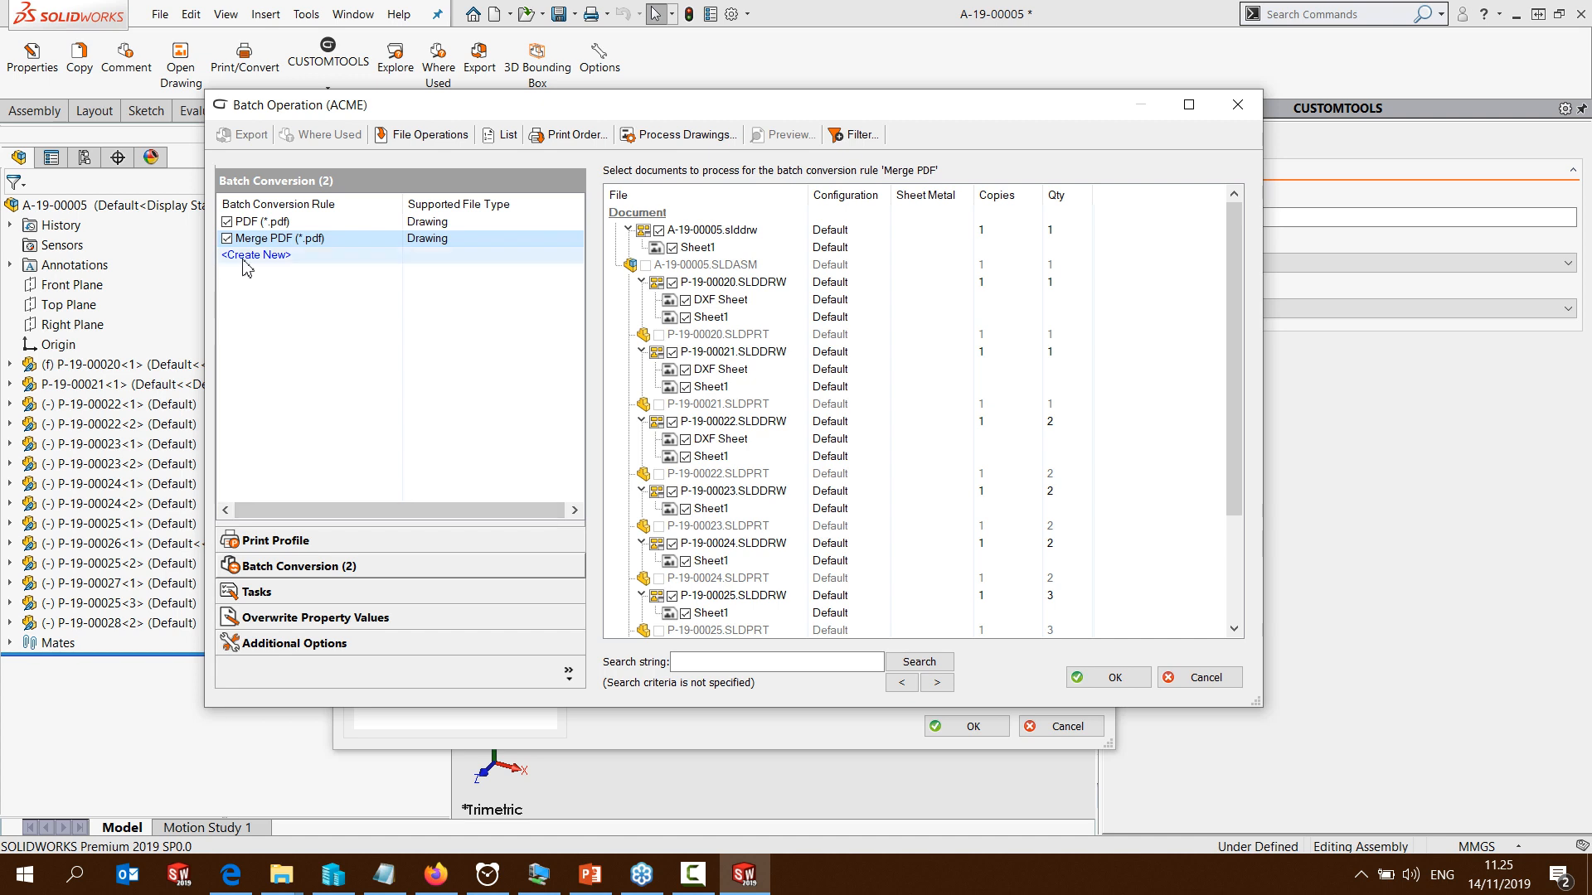
Start a new batch conversion rule for parts with Dxf (*.dxf) as the conversion type
click(245, 256)
click(586, 290)
click(862, 386)
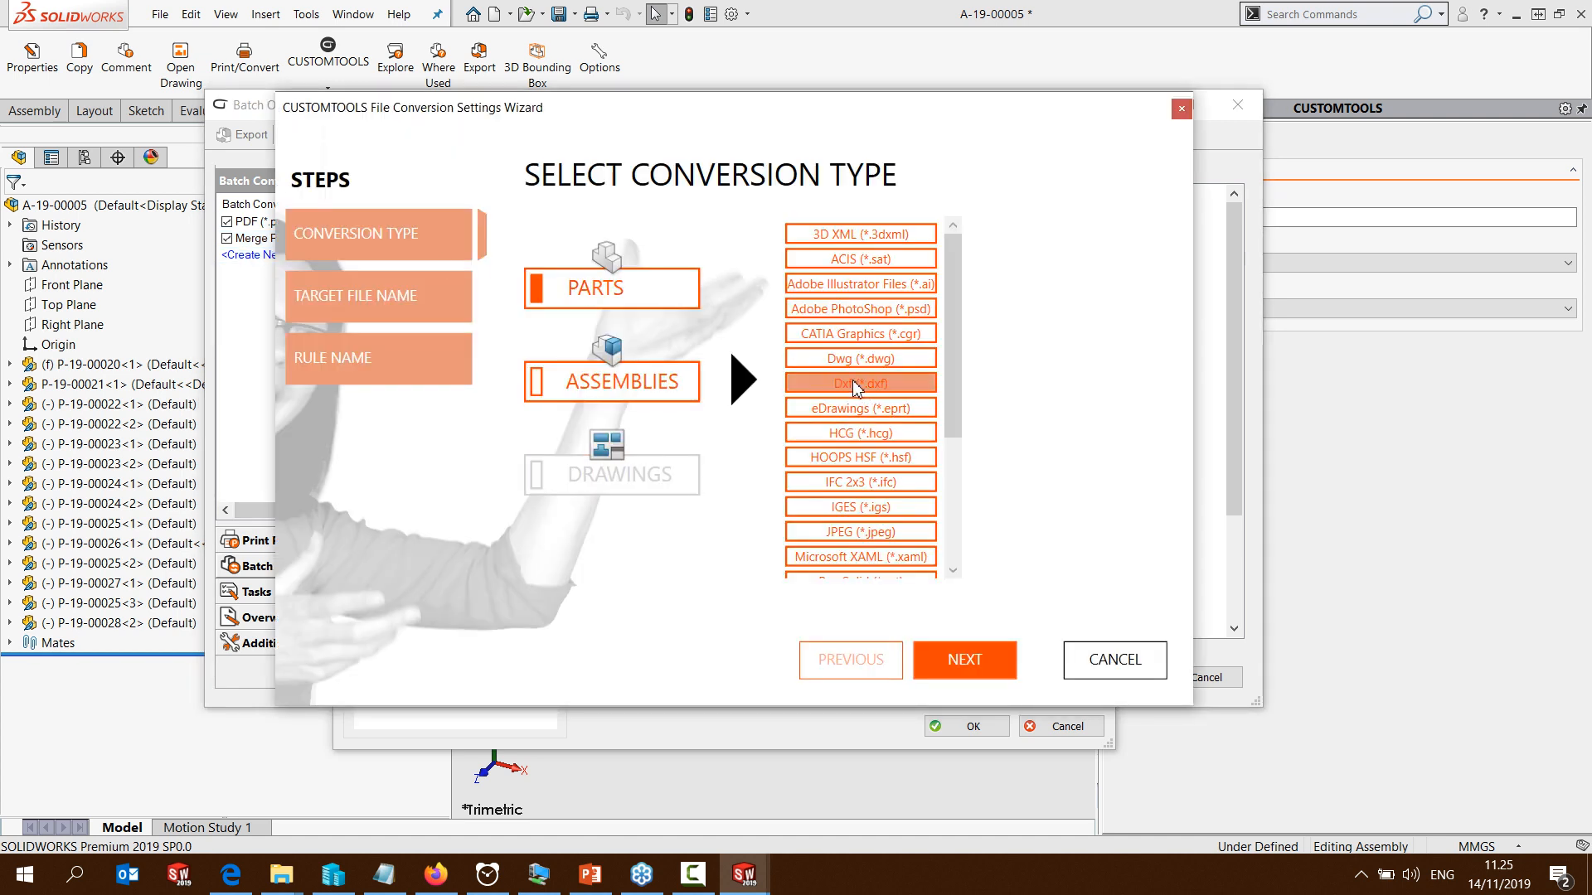
click(960, 660)
Set the target path rule to Source Path\Document\DXF\Source File and finish the rule as Parts to DXF
key(Left)
text(Do)
text(cument)
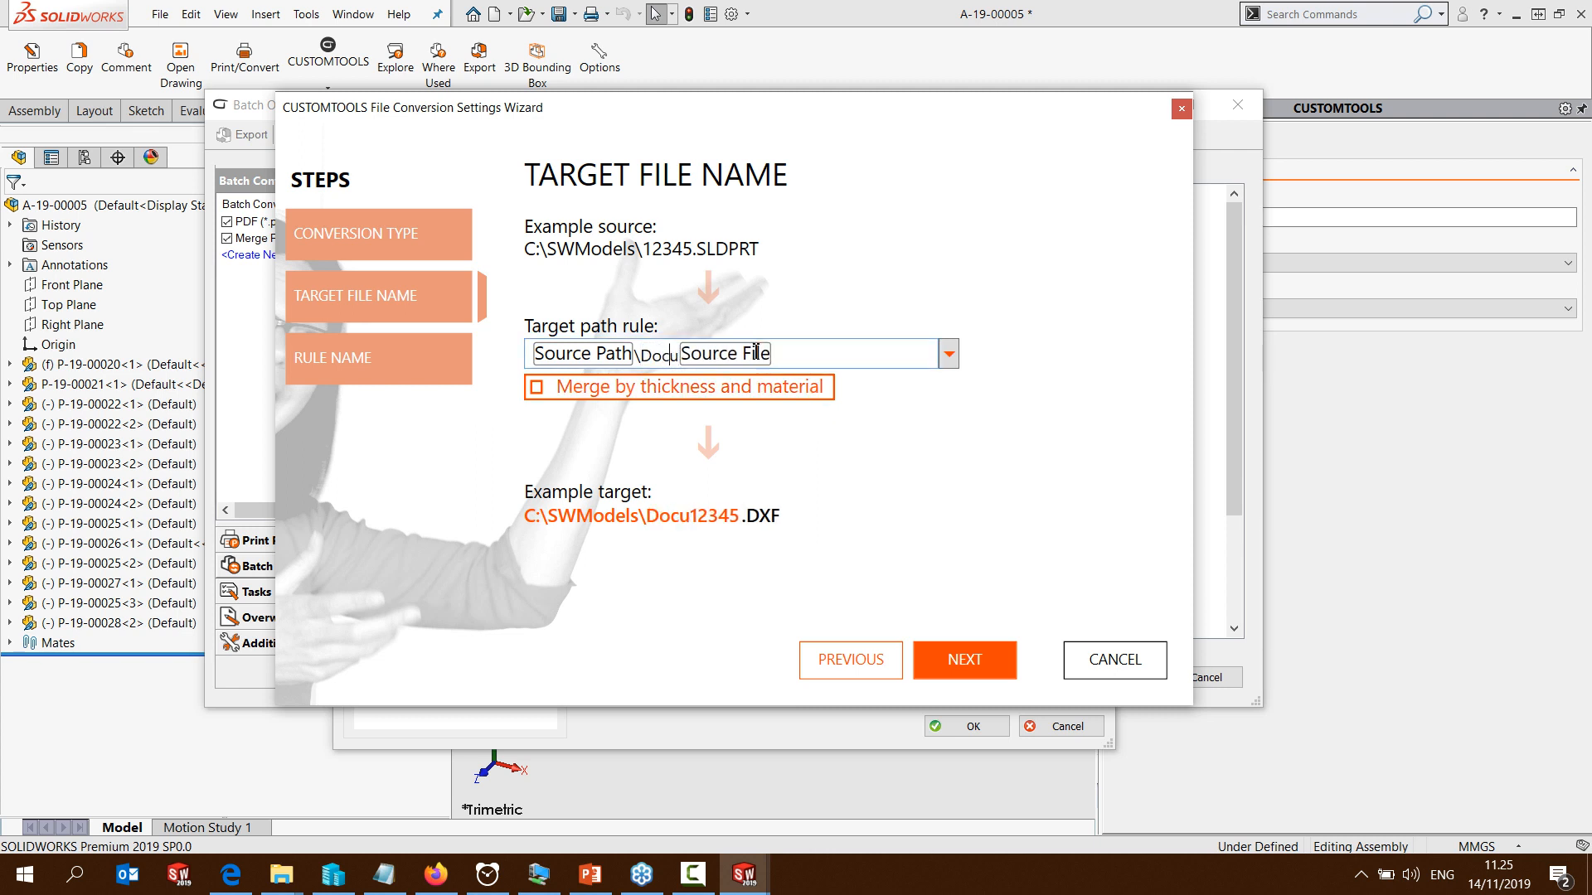
text(\DXF)
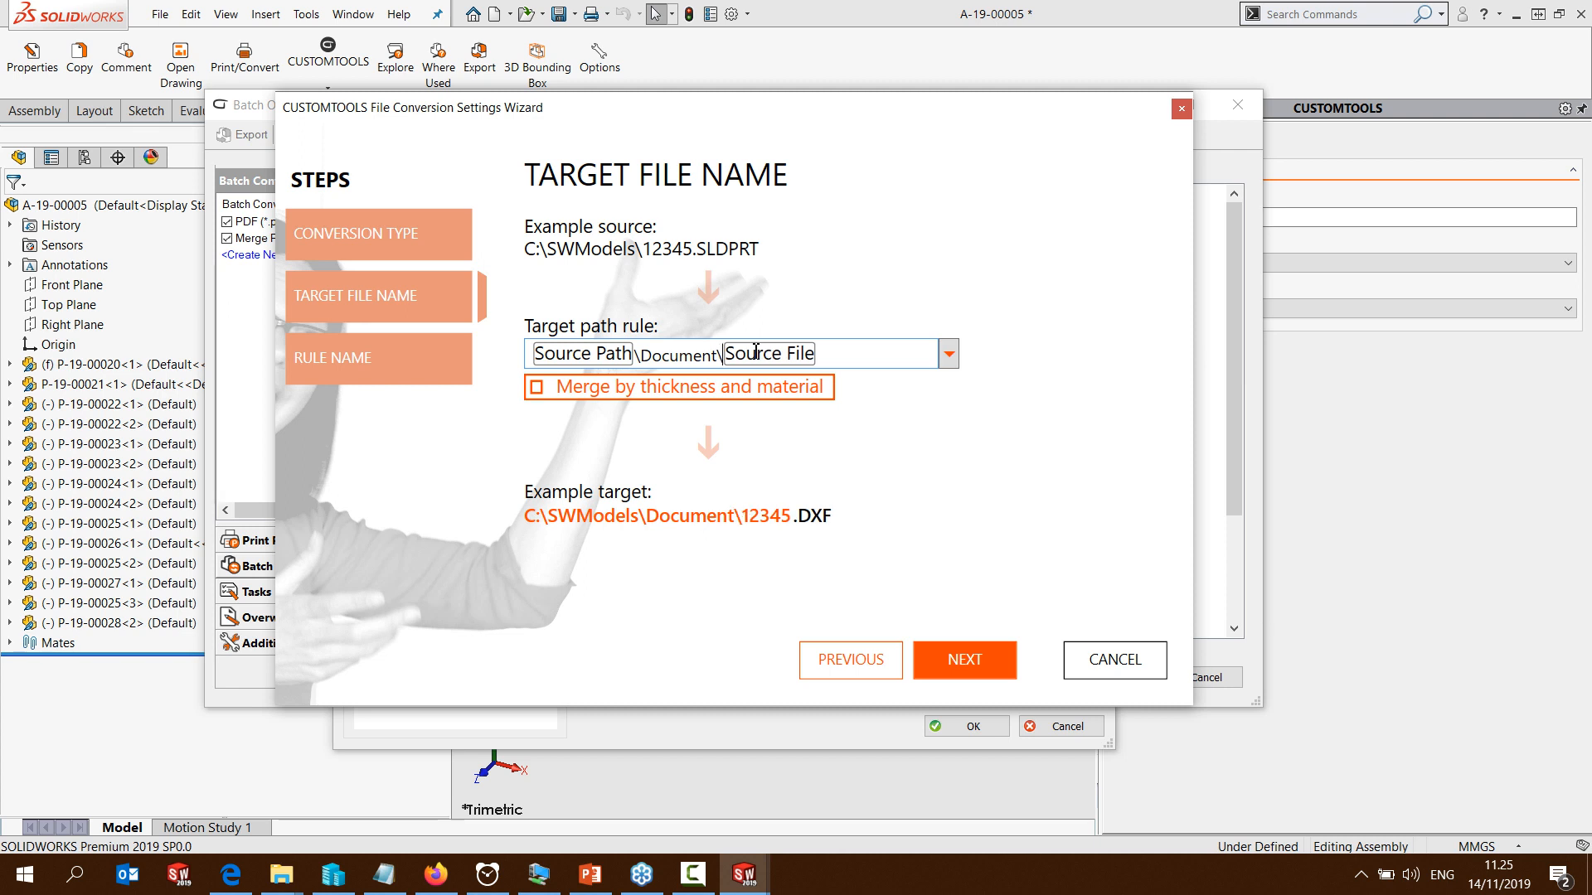
text(\)
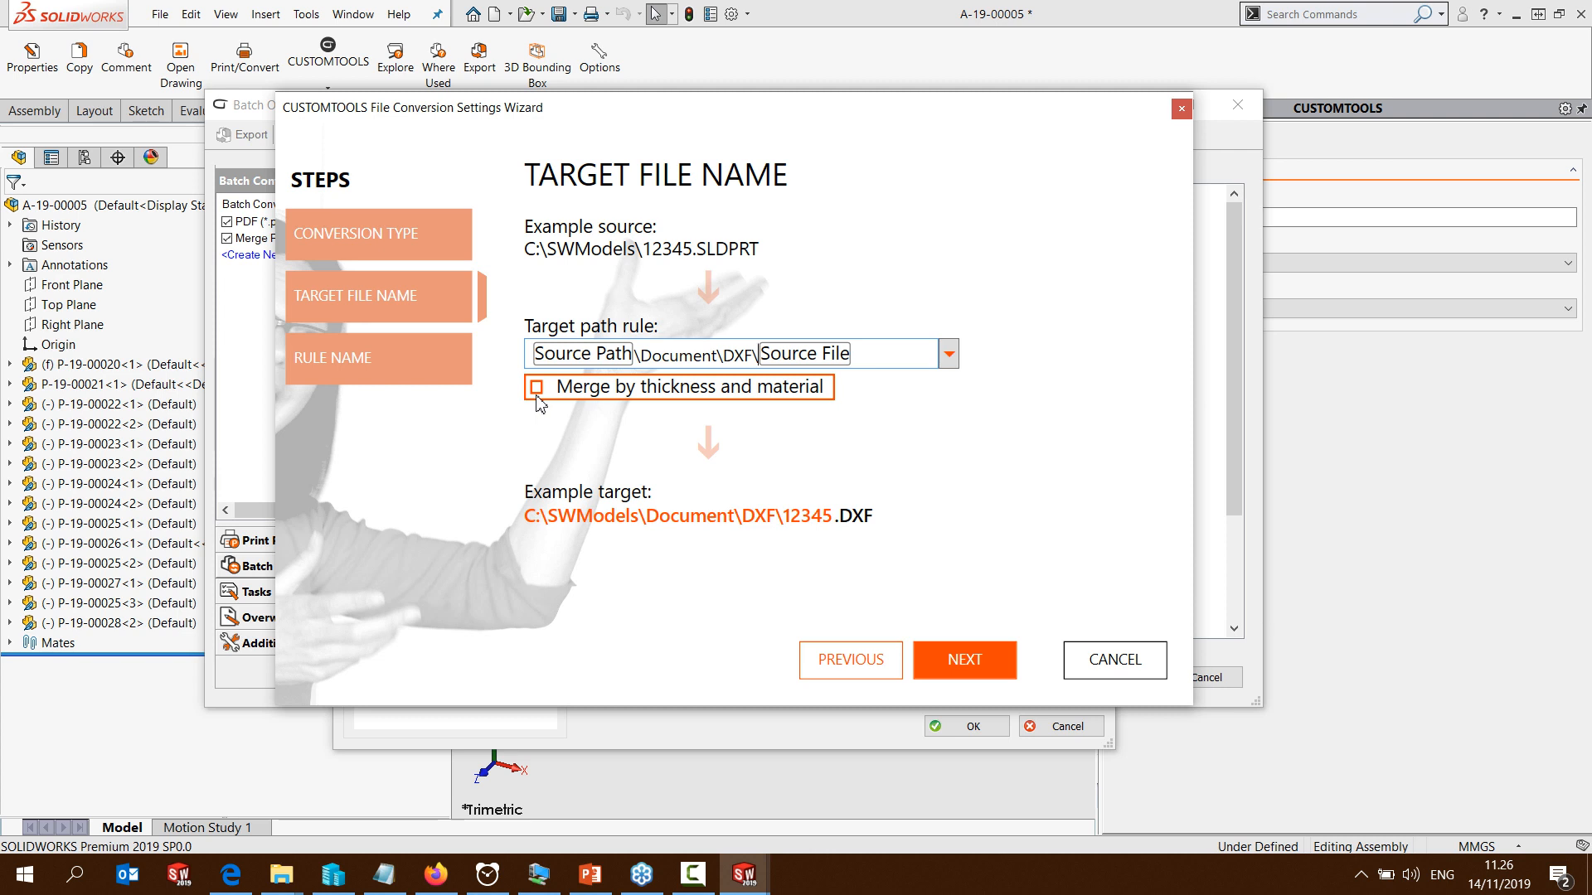
click(954, 660)
click(965, 672)
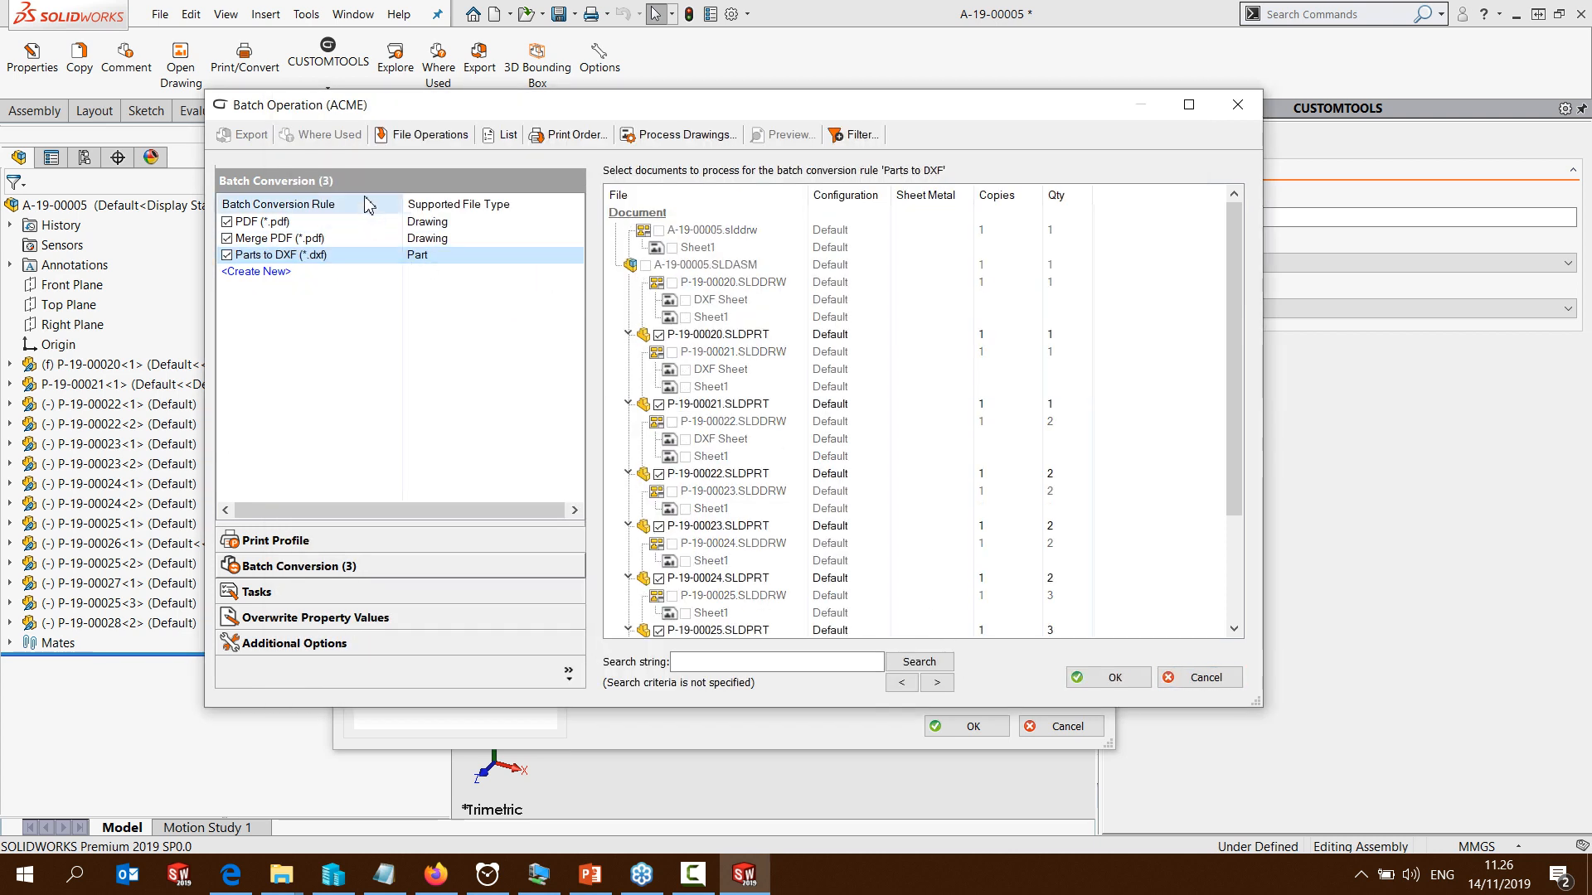
Examine the documents selected for the PDF rule, and close the batch operation and search results without processing anything
click(238, 224)
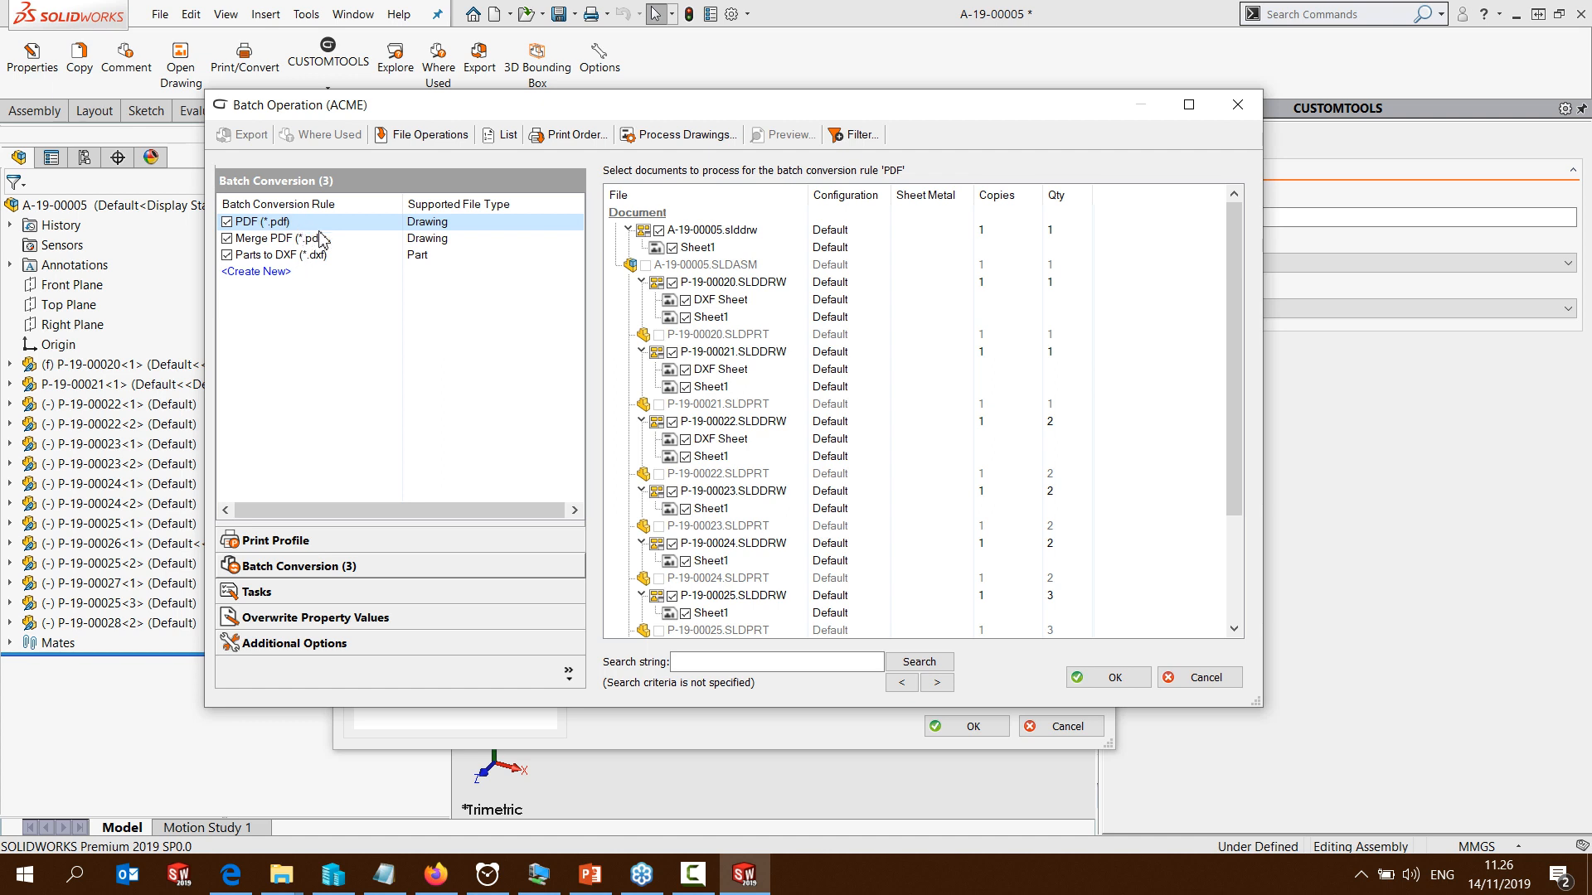
click(1200, 684)
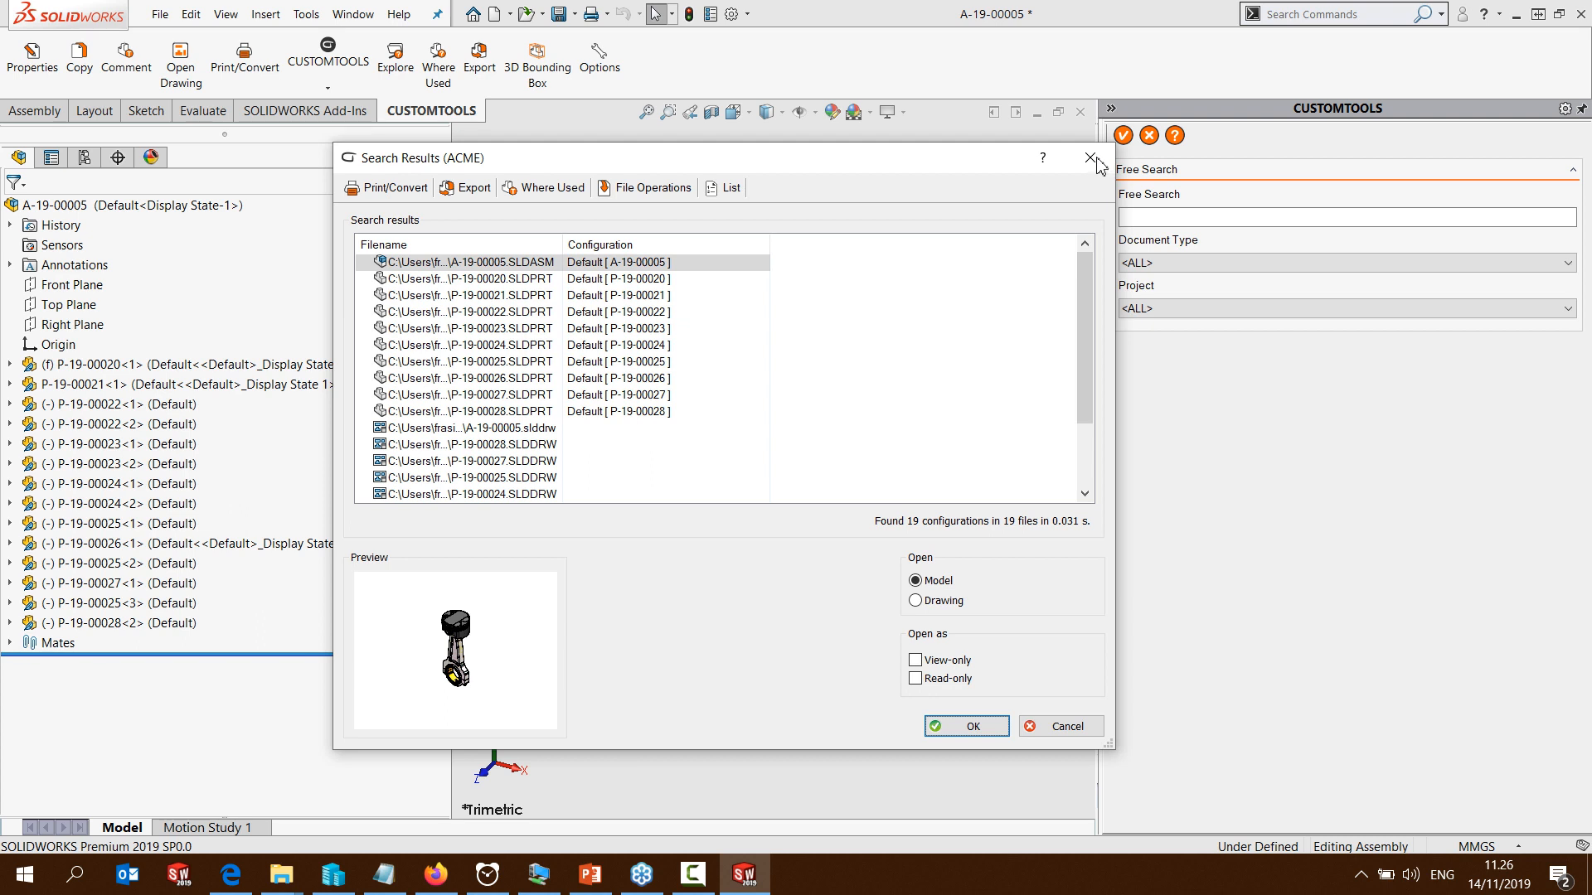
click(1005, 734)
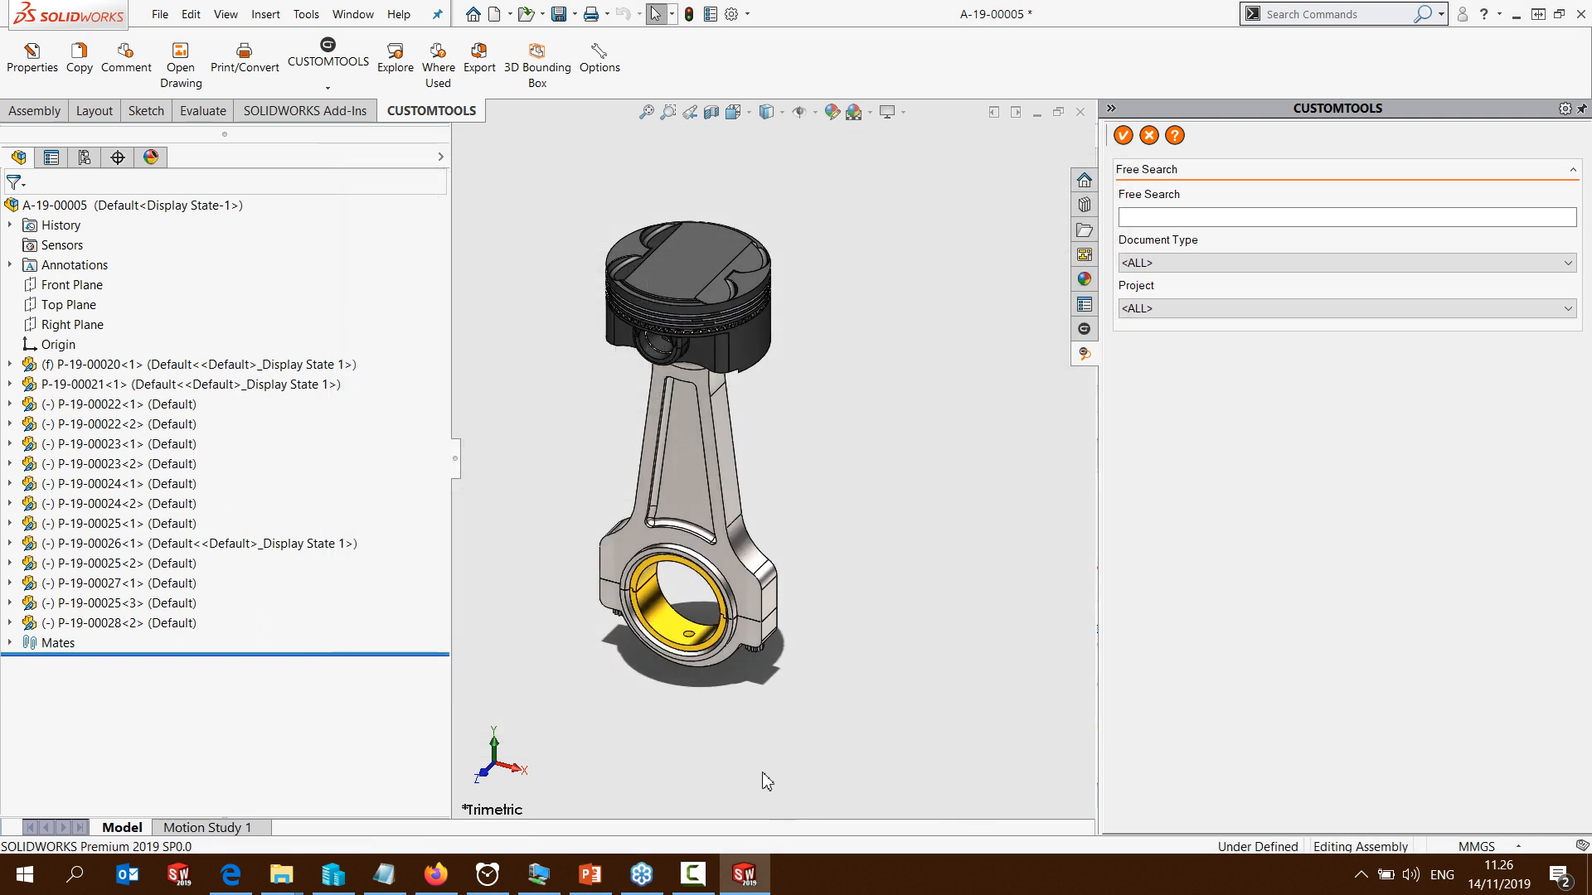
Add a sequence named Item number in the profile options, with format data combining the text ACME- and the 00001 counter
click(610, 71)
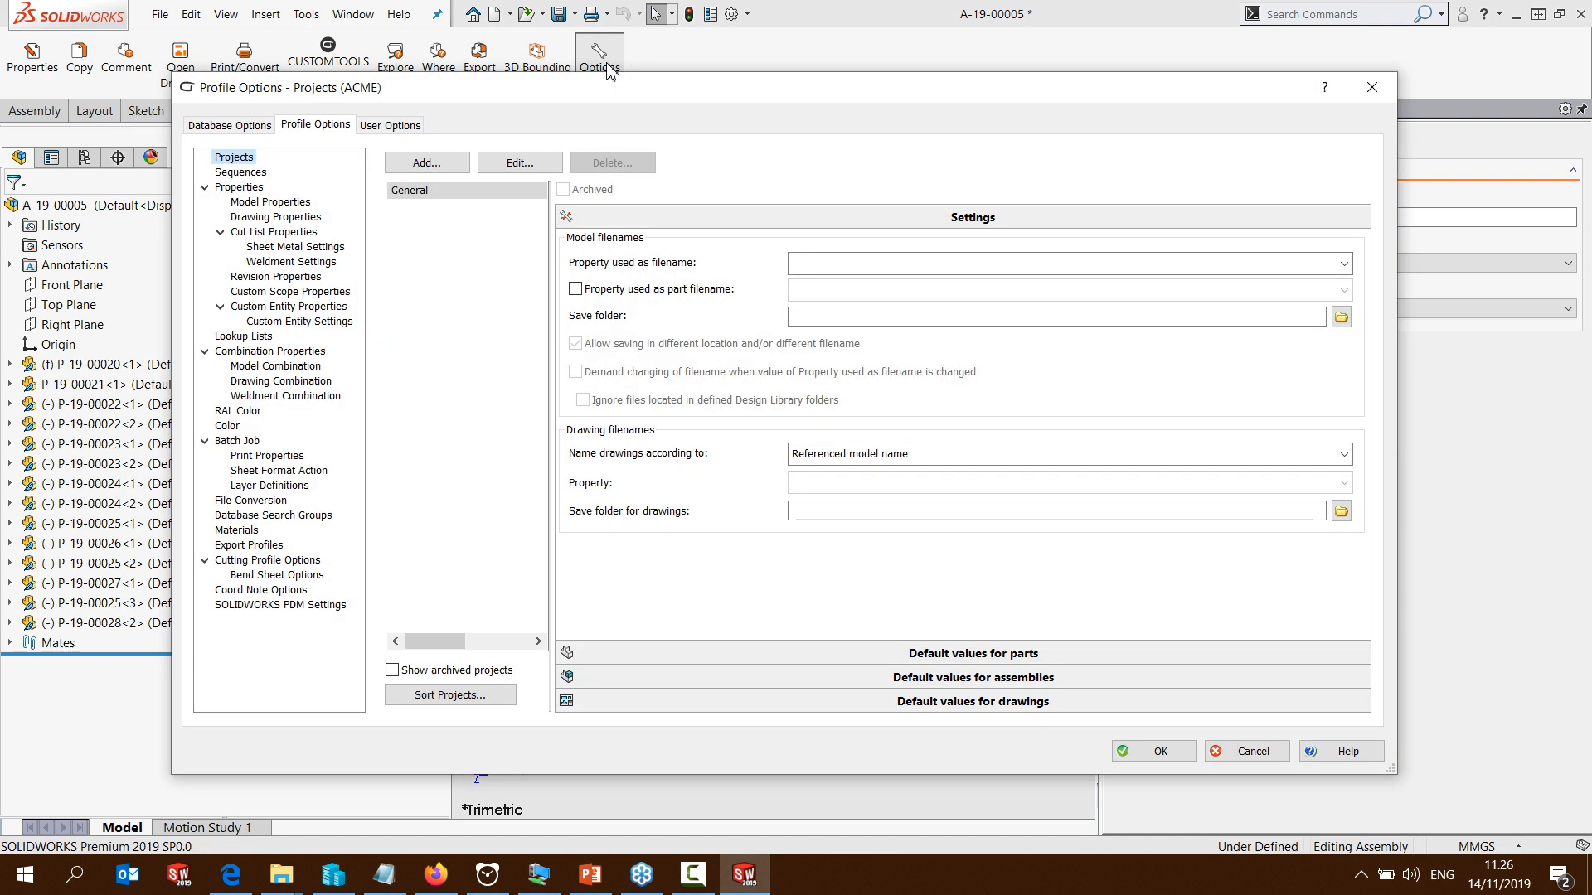
click(240, 172)
click(1317, 159)
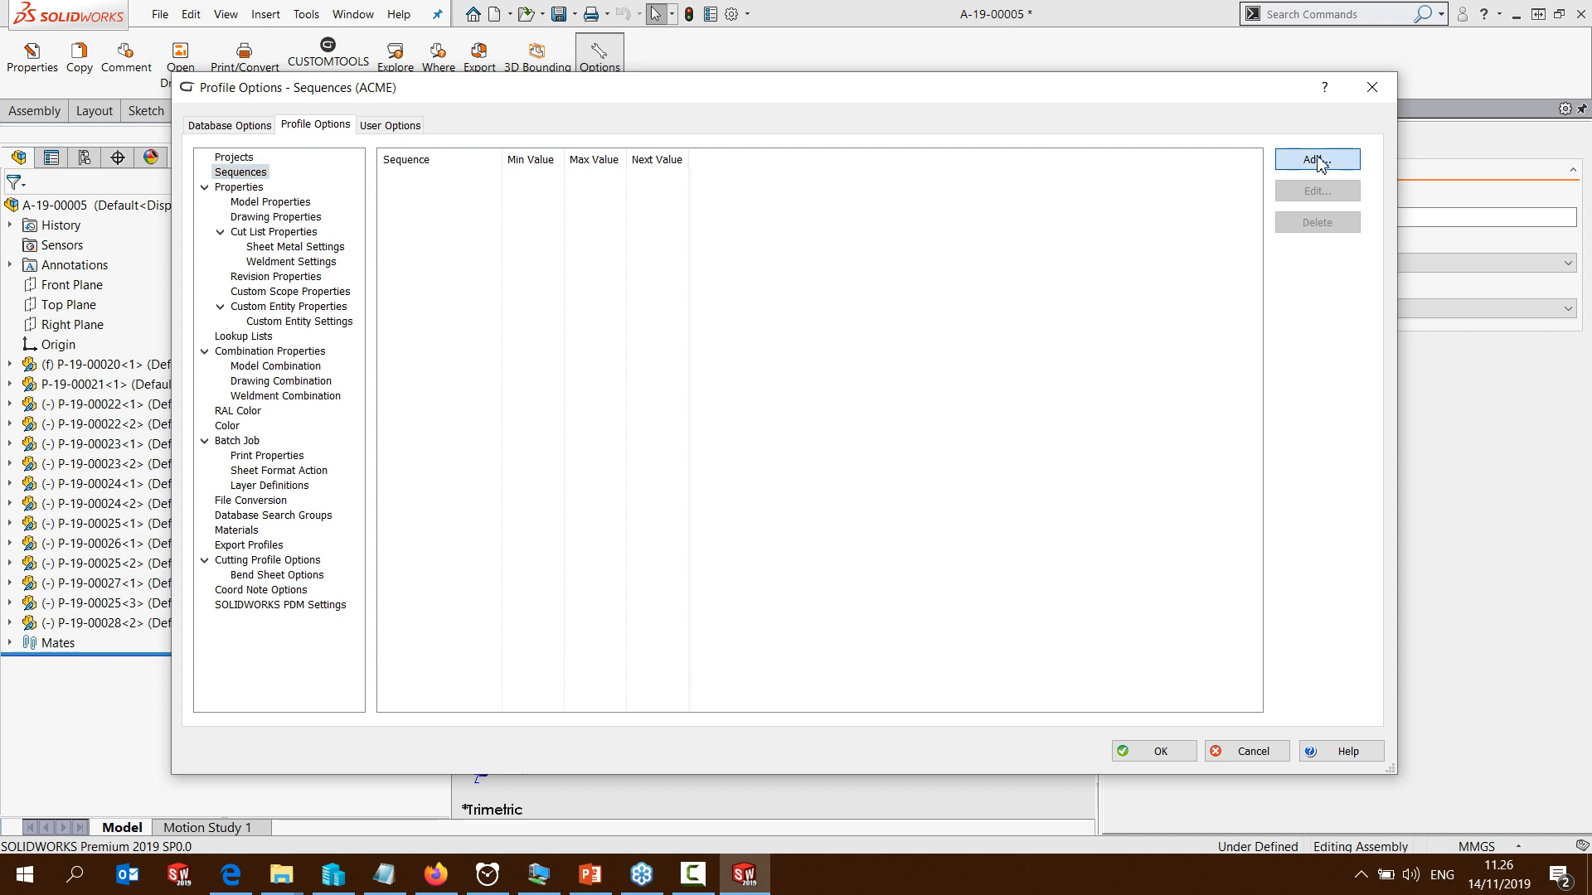
click(501, 179)
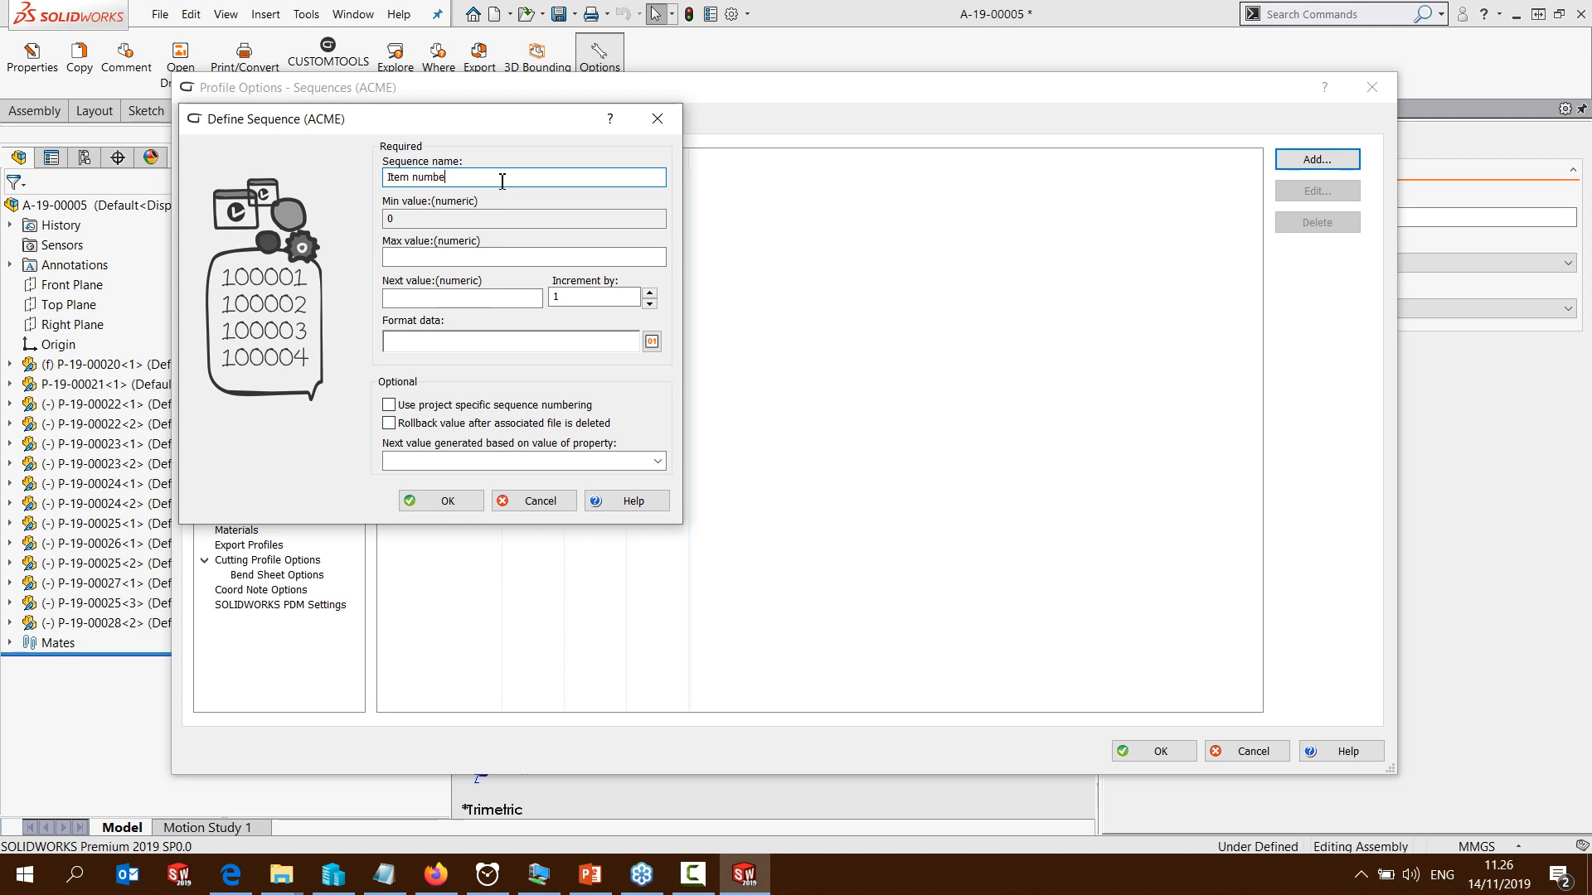
click(652, 342)
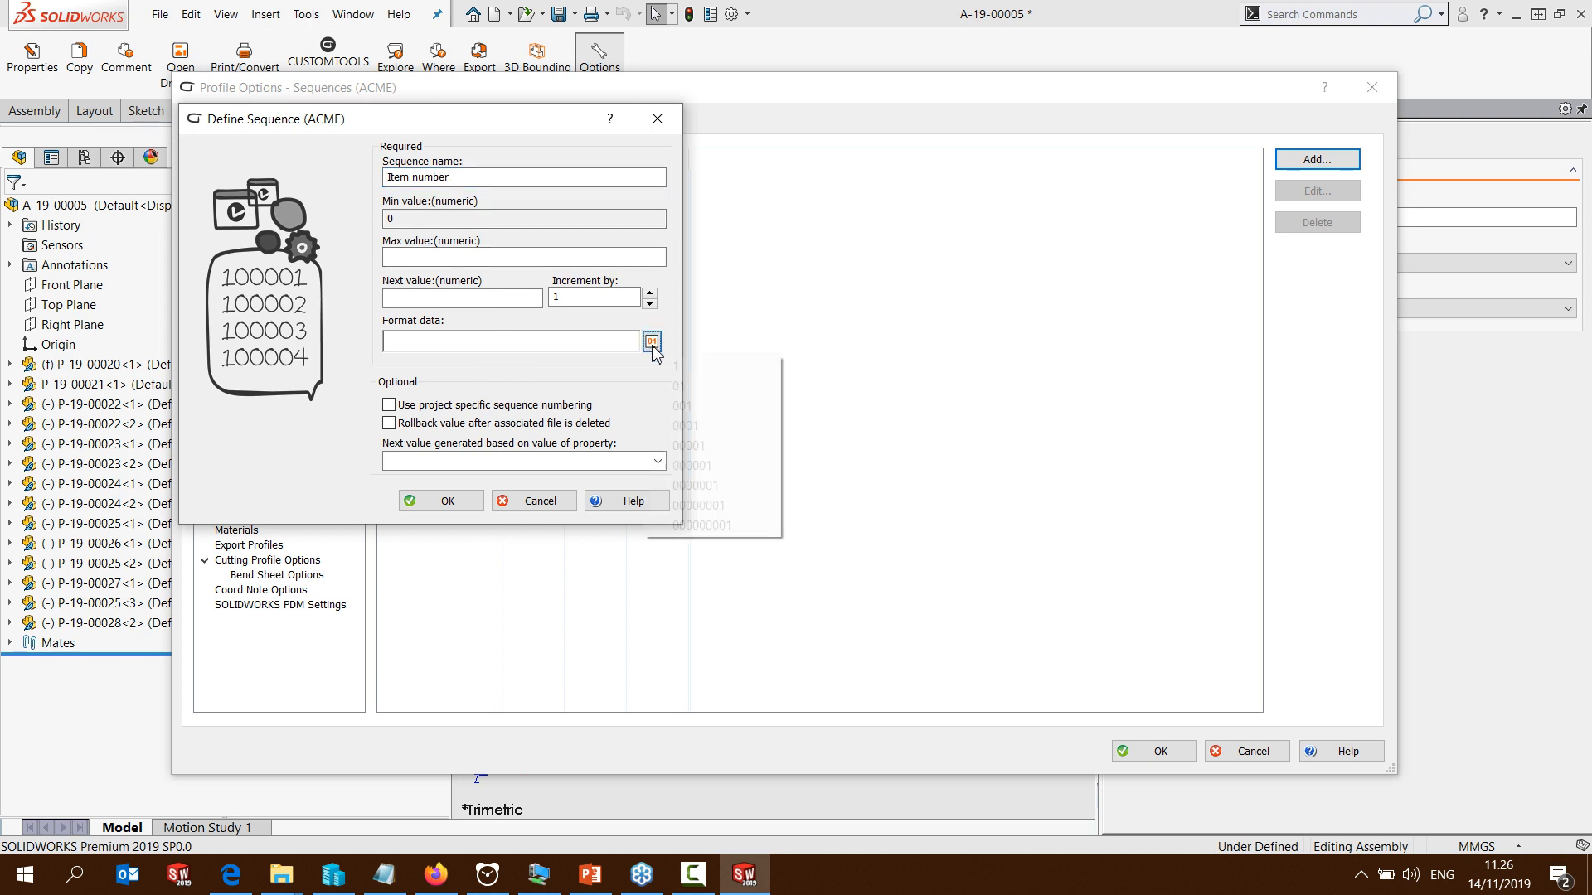
click(688, 445)
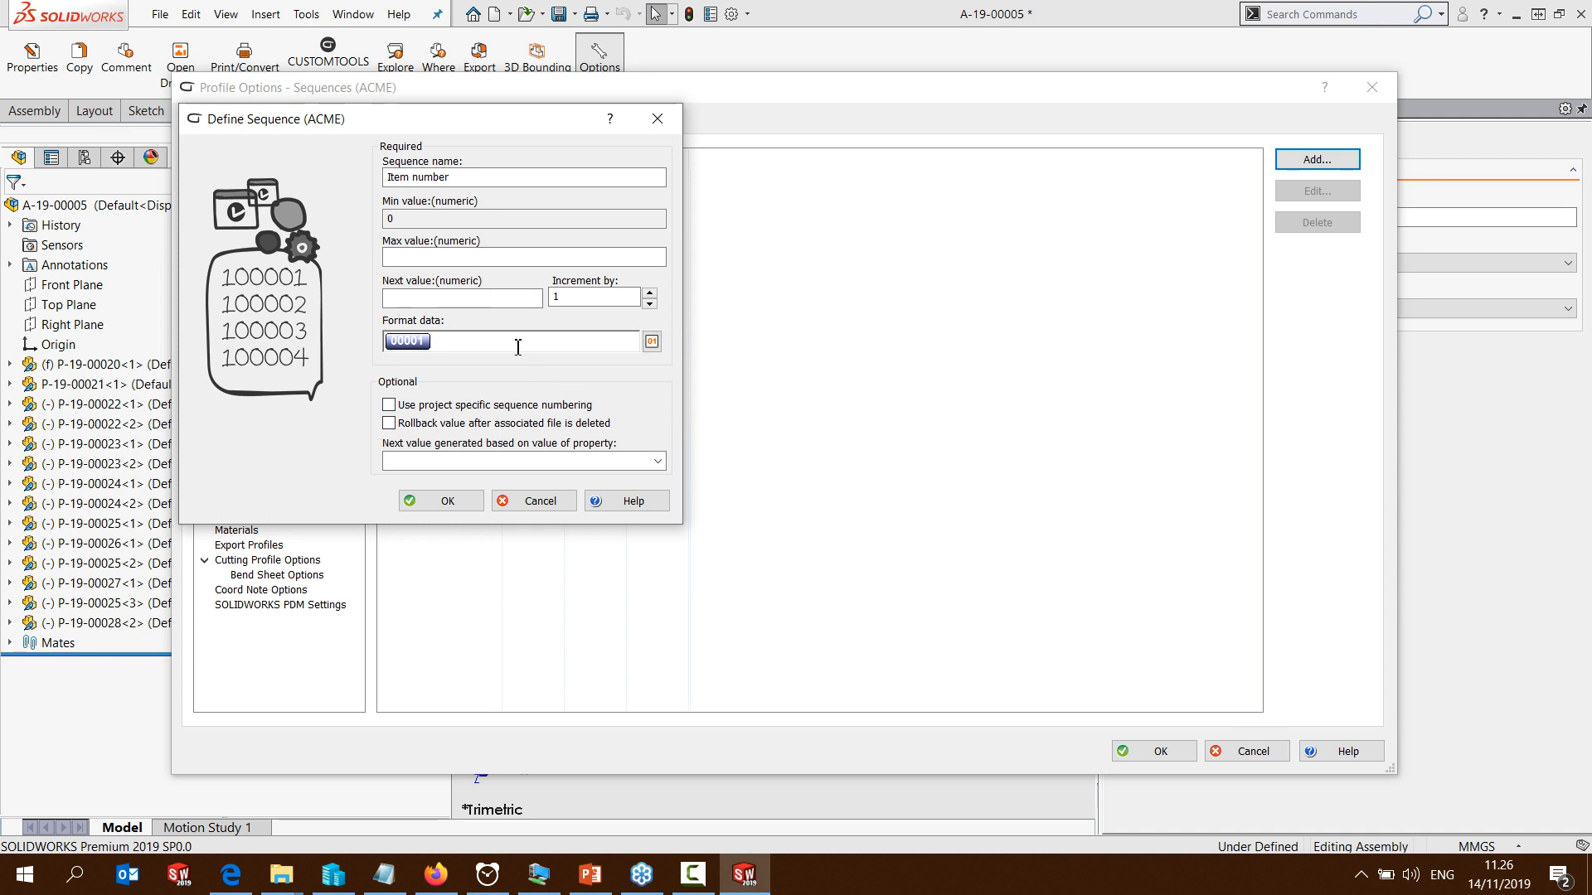
text(ACME-)
click(450, 501)
click(404, 179)
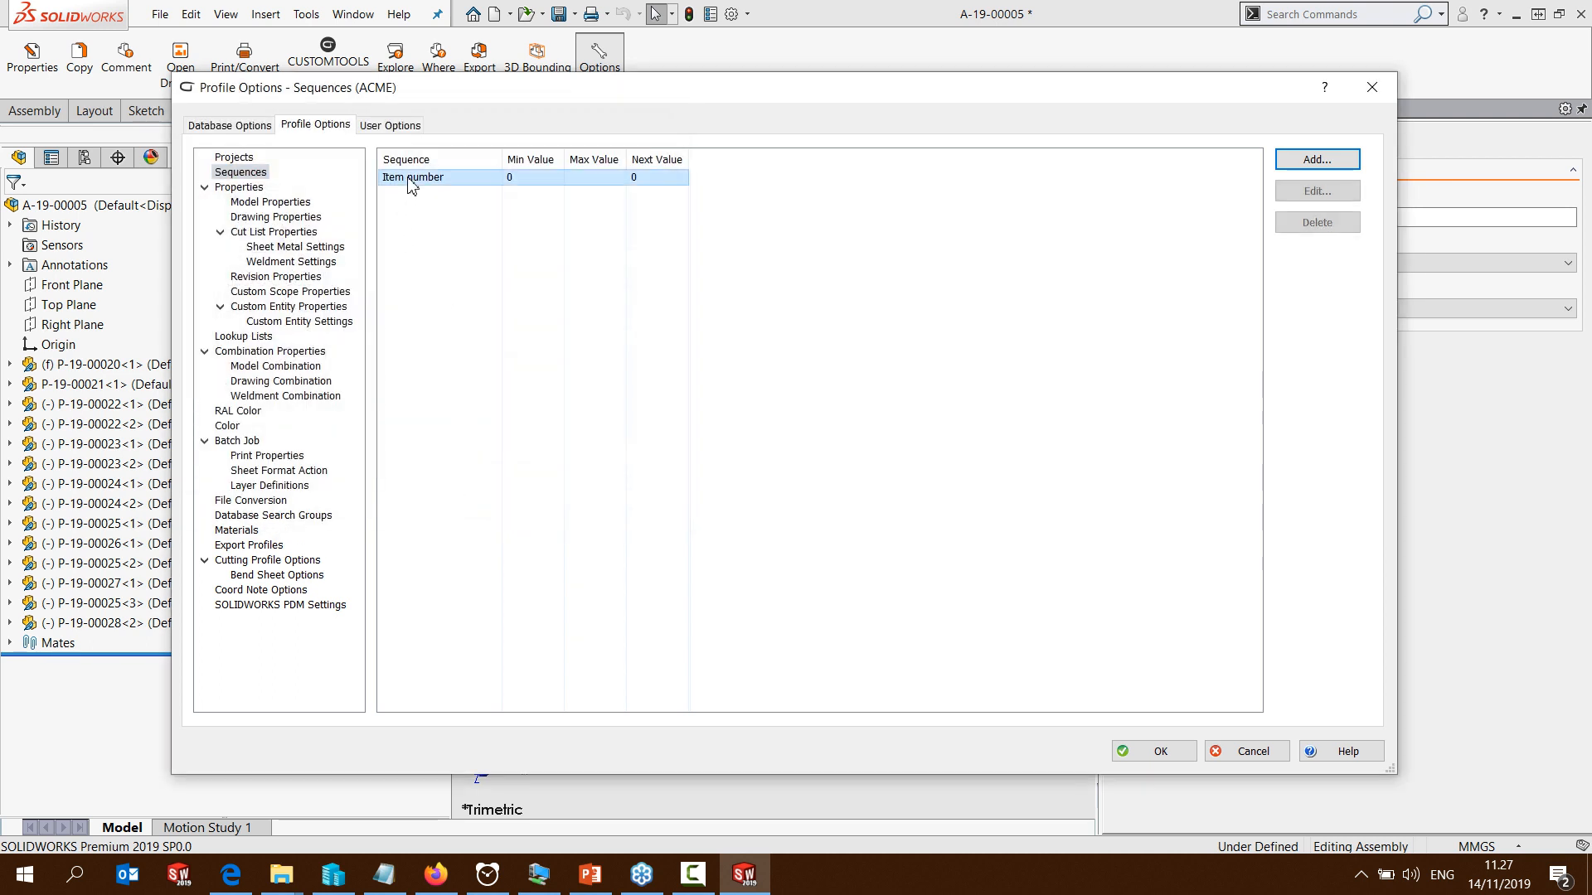
Add a project named CUSTOMTOOLS with project number 1235 and use the Number property as its model filename
click(234, 157)
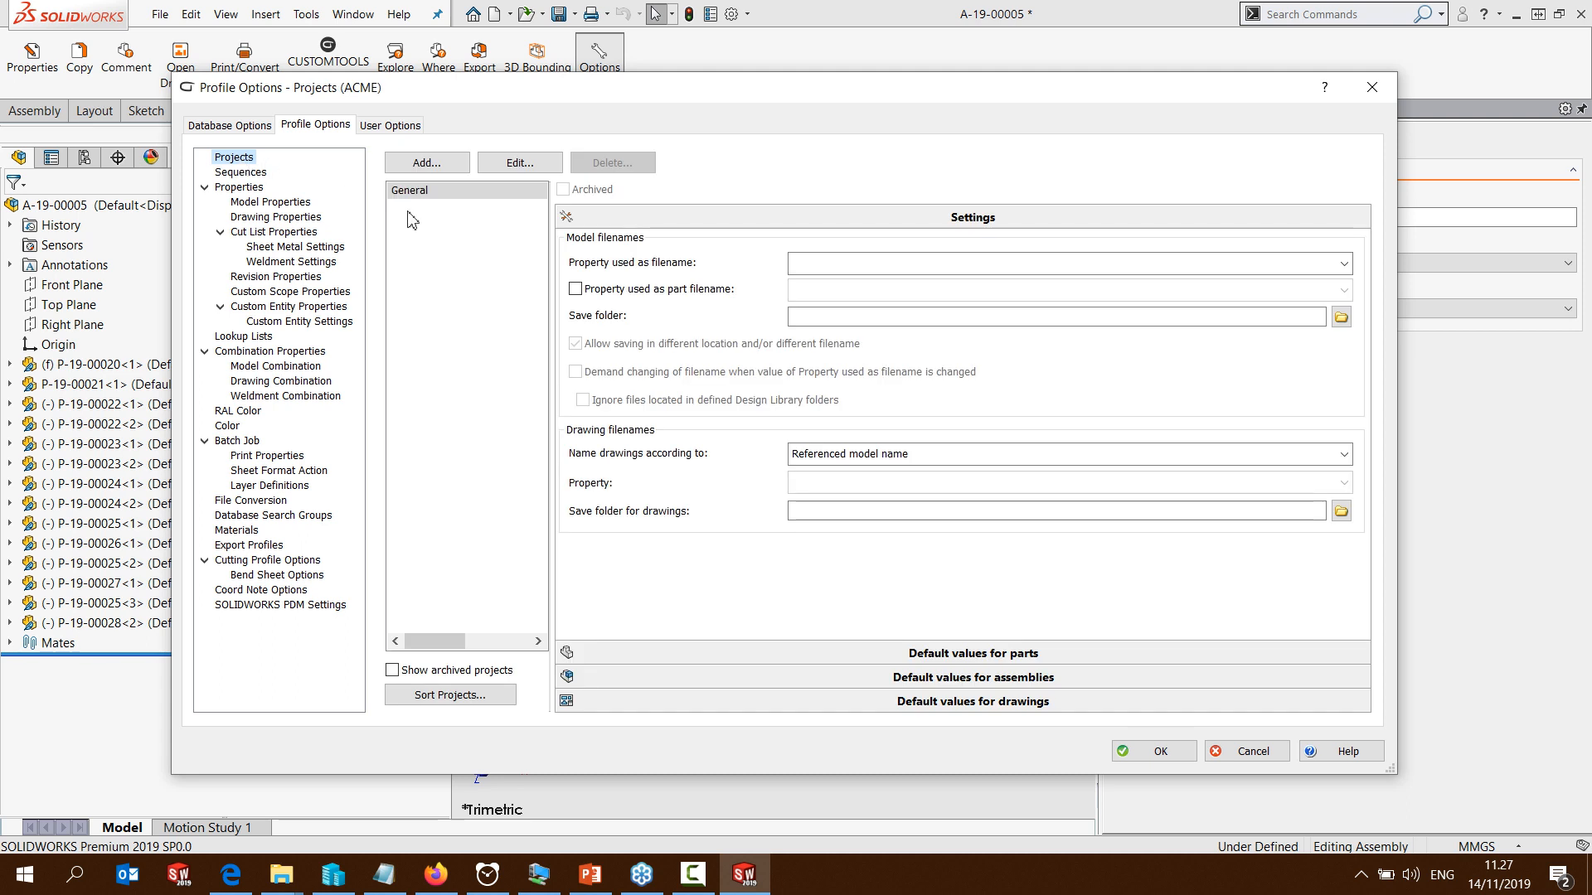
click(420, 164)
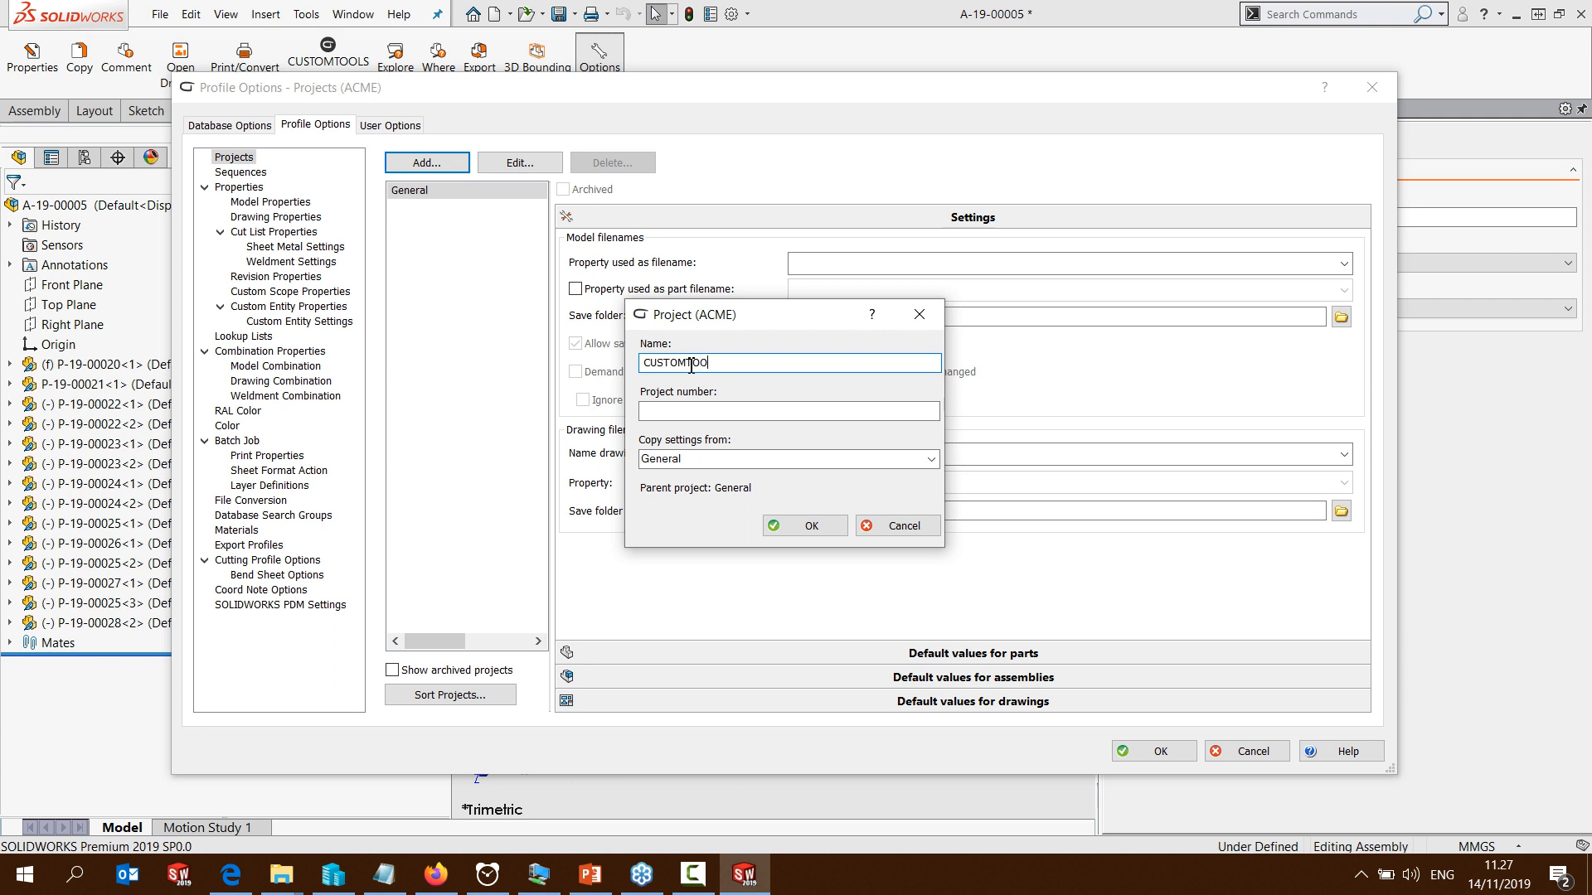
click(667, 411)
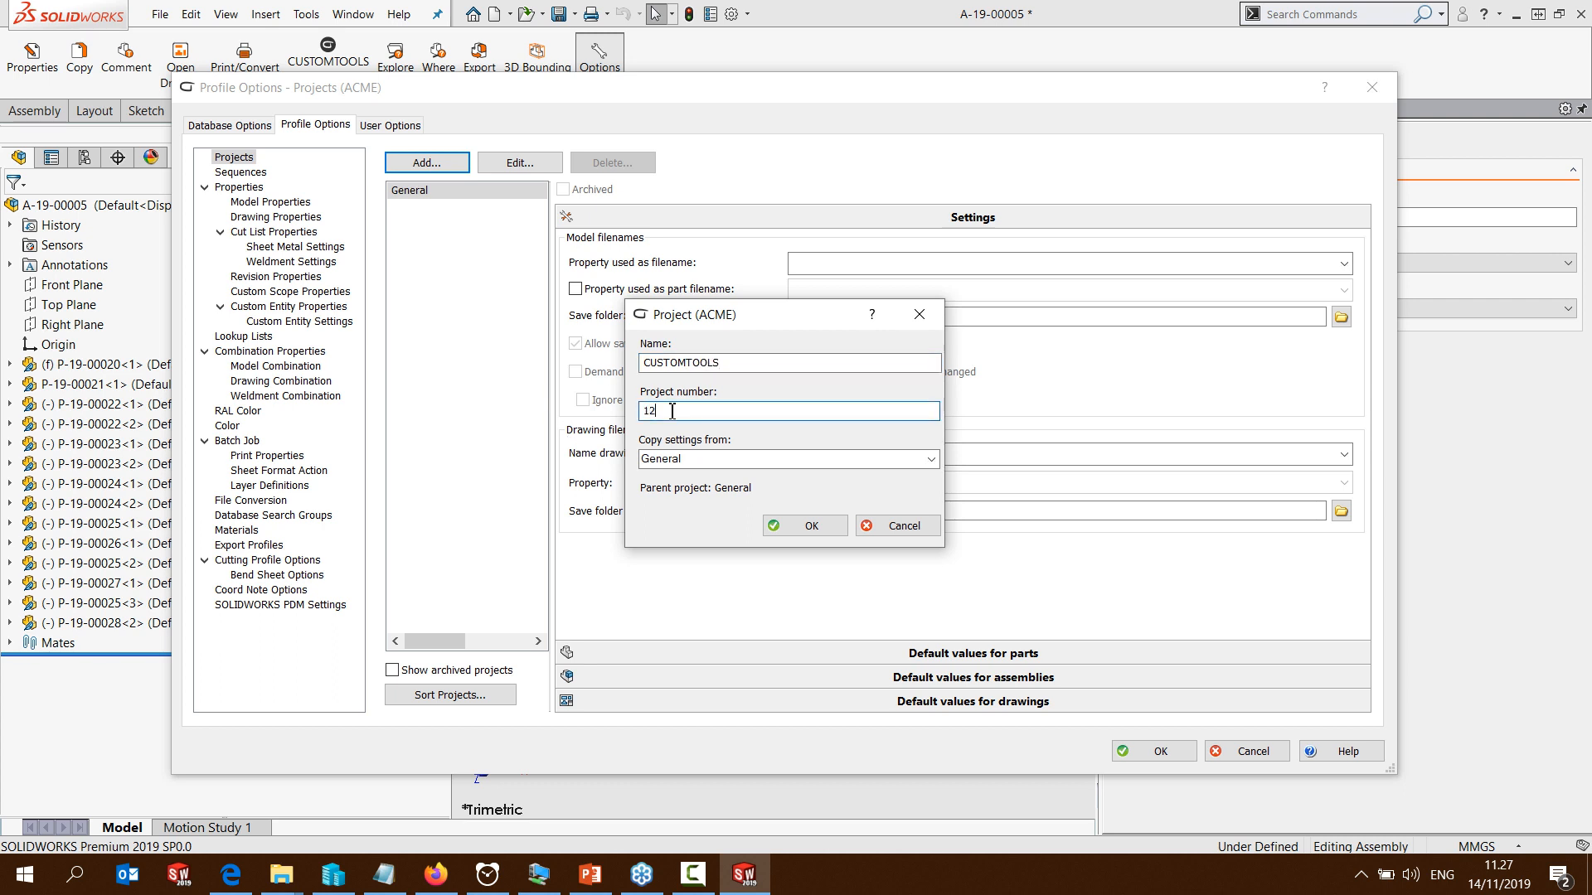
click(784, 525)
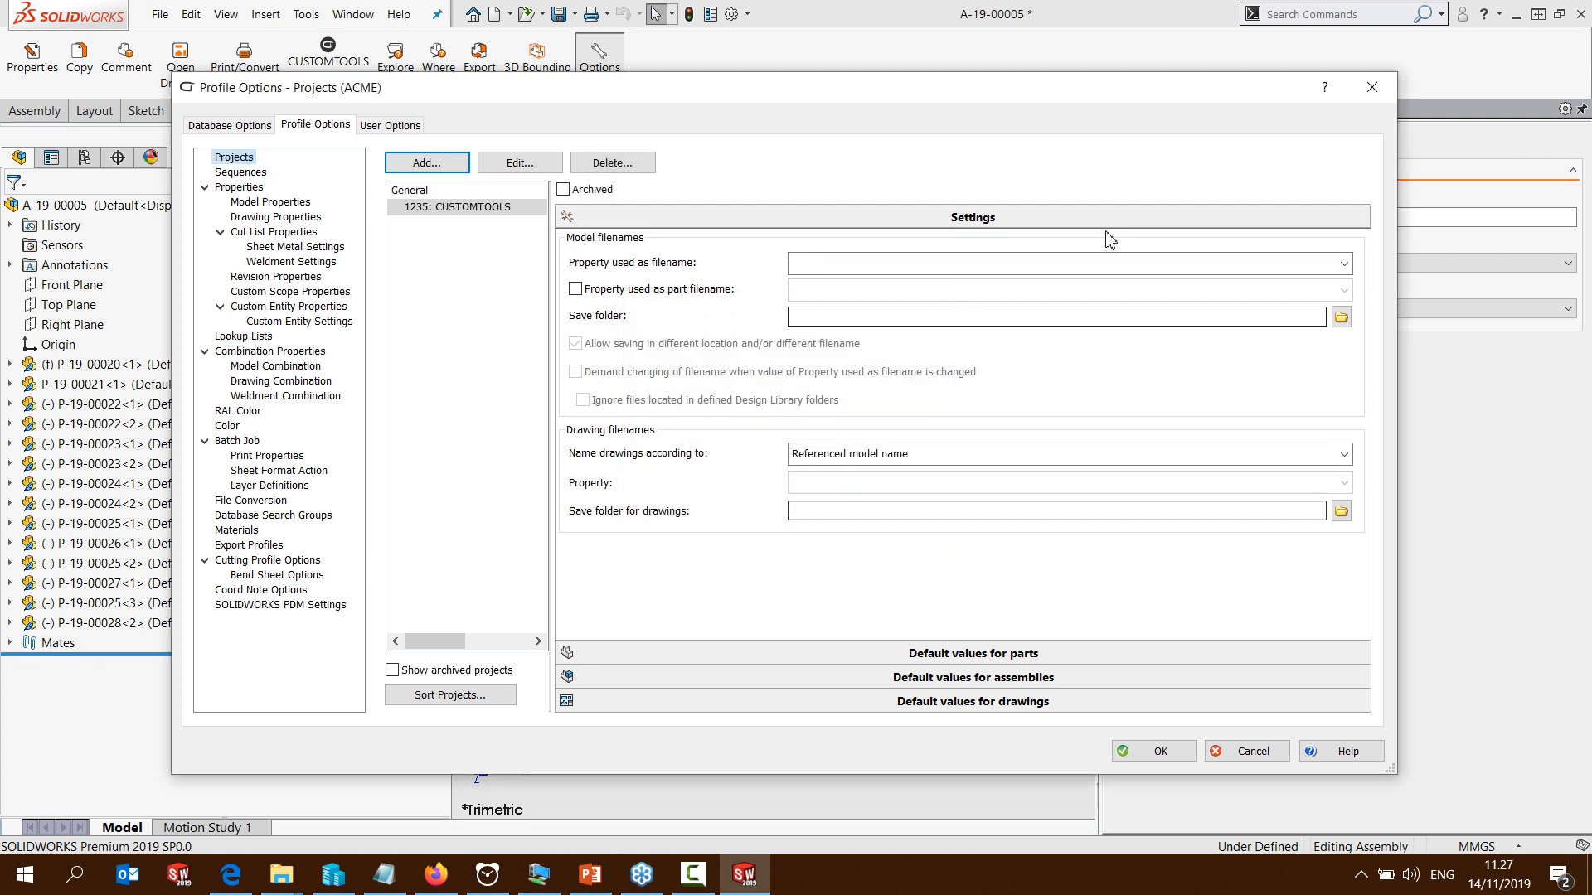
click(1343, 263)
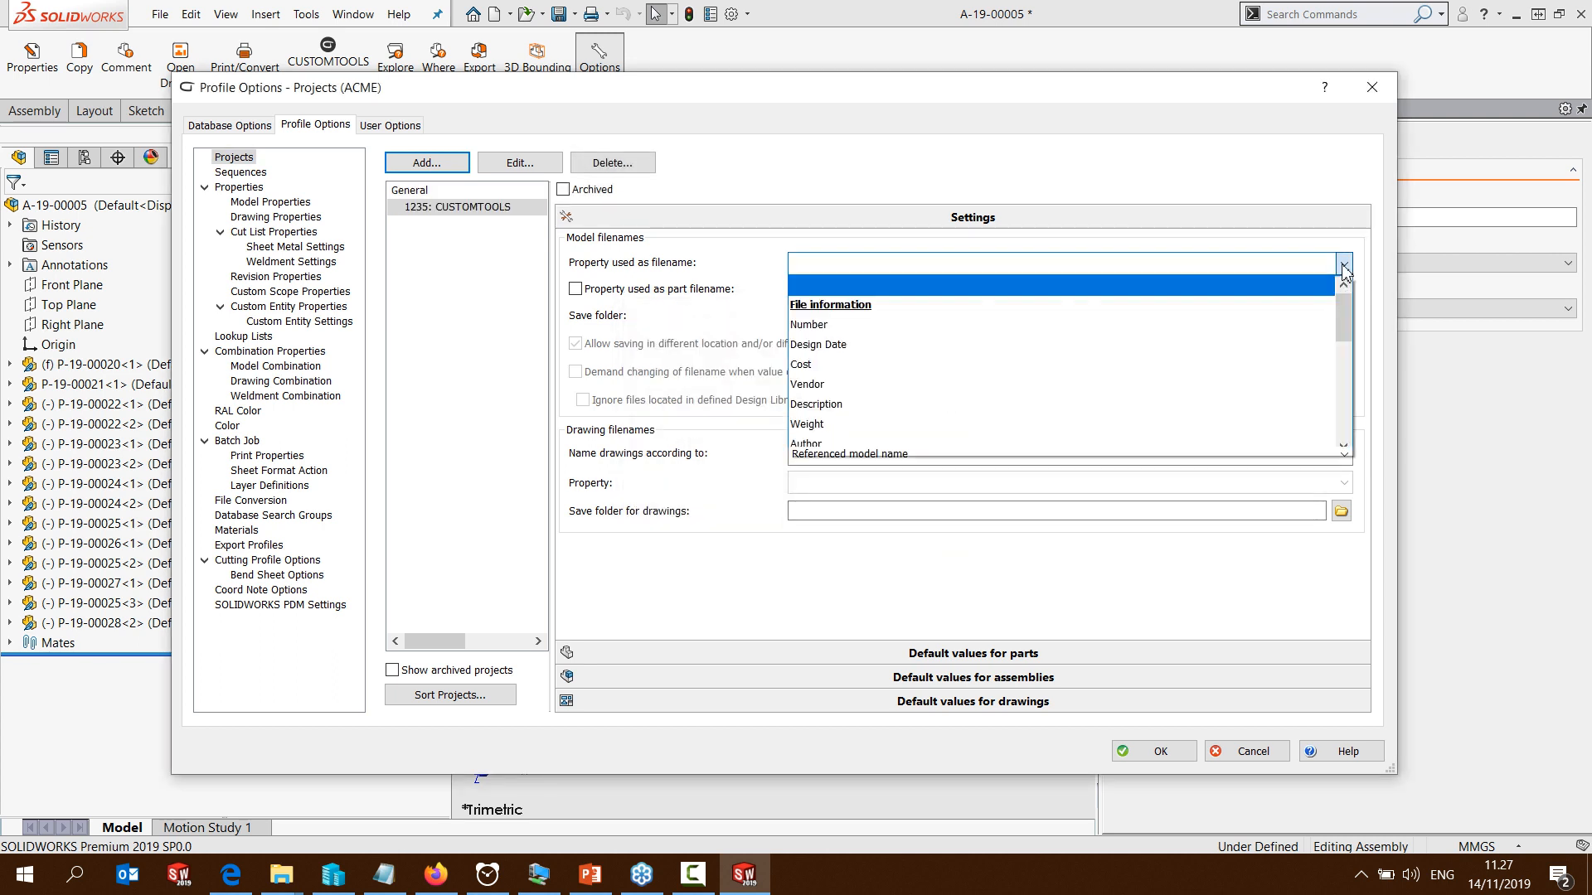
click(1025, 325)
Assign the GetCode button function to the Number model property, keeping all sequences available, and finish the property wizard
click(279, 204)
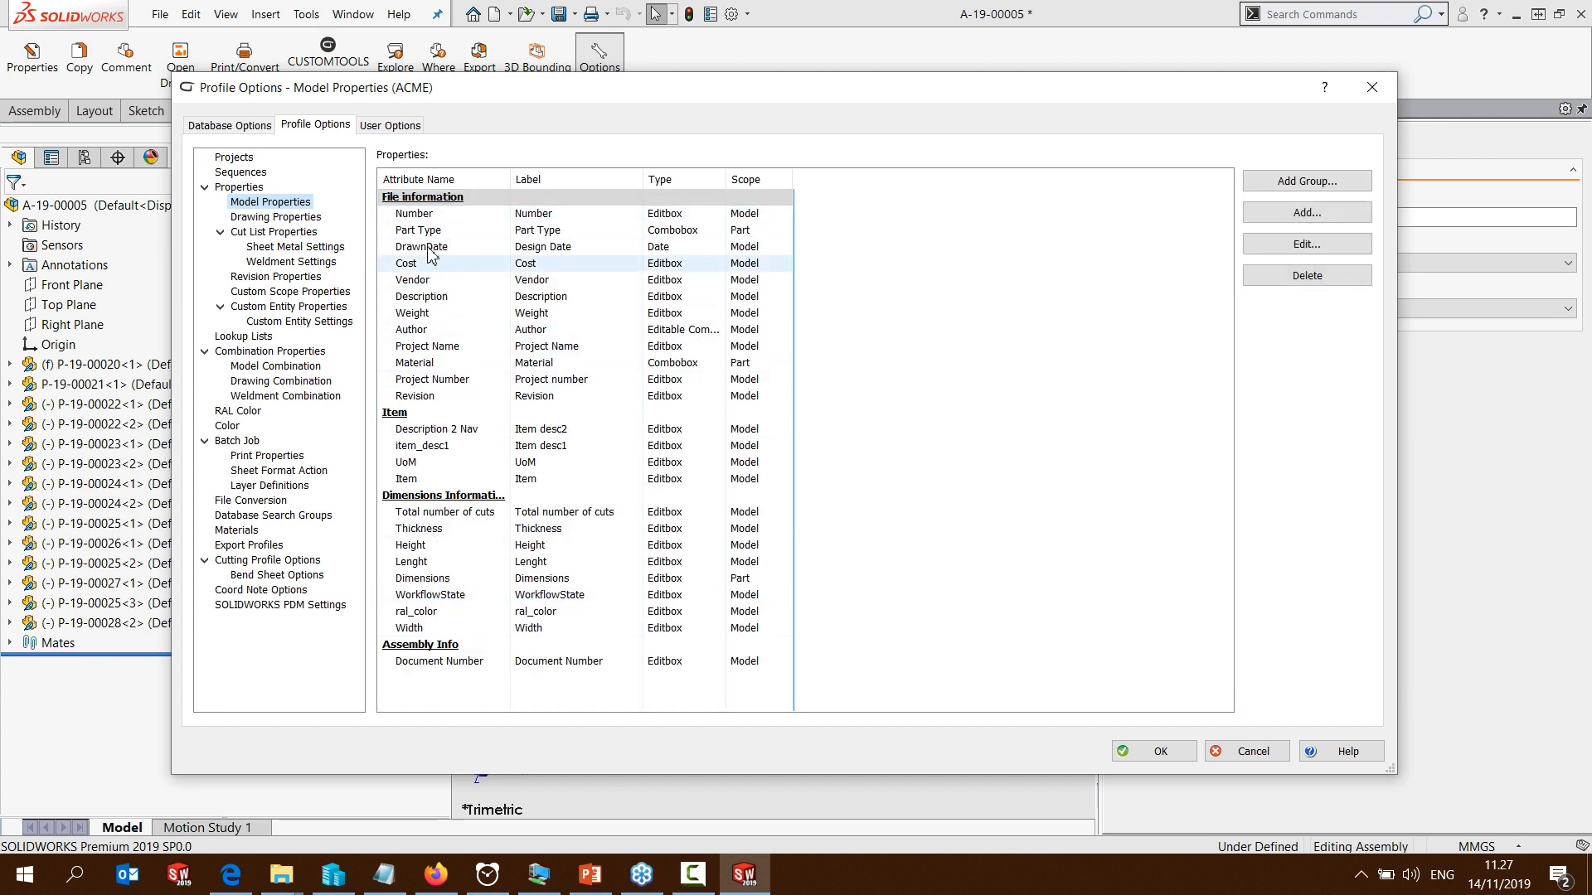
double_click(419, 214)
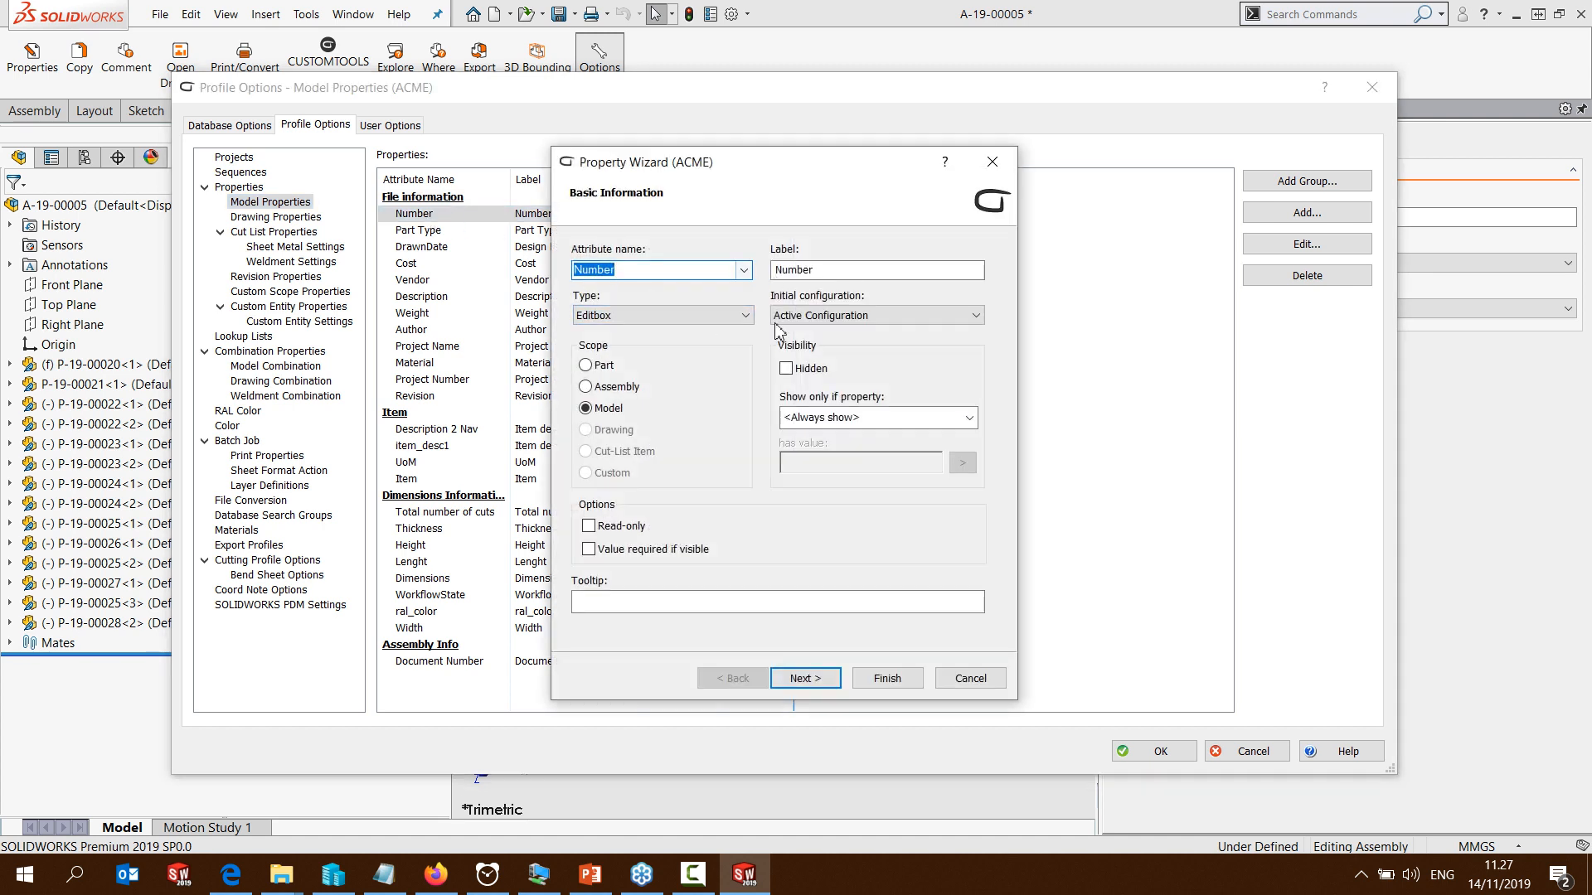
click(806, 679)
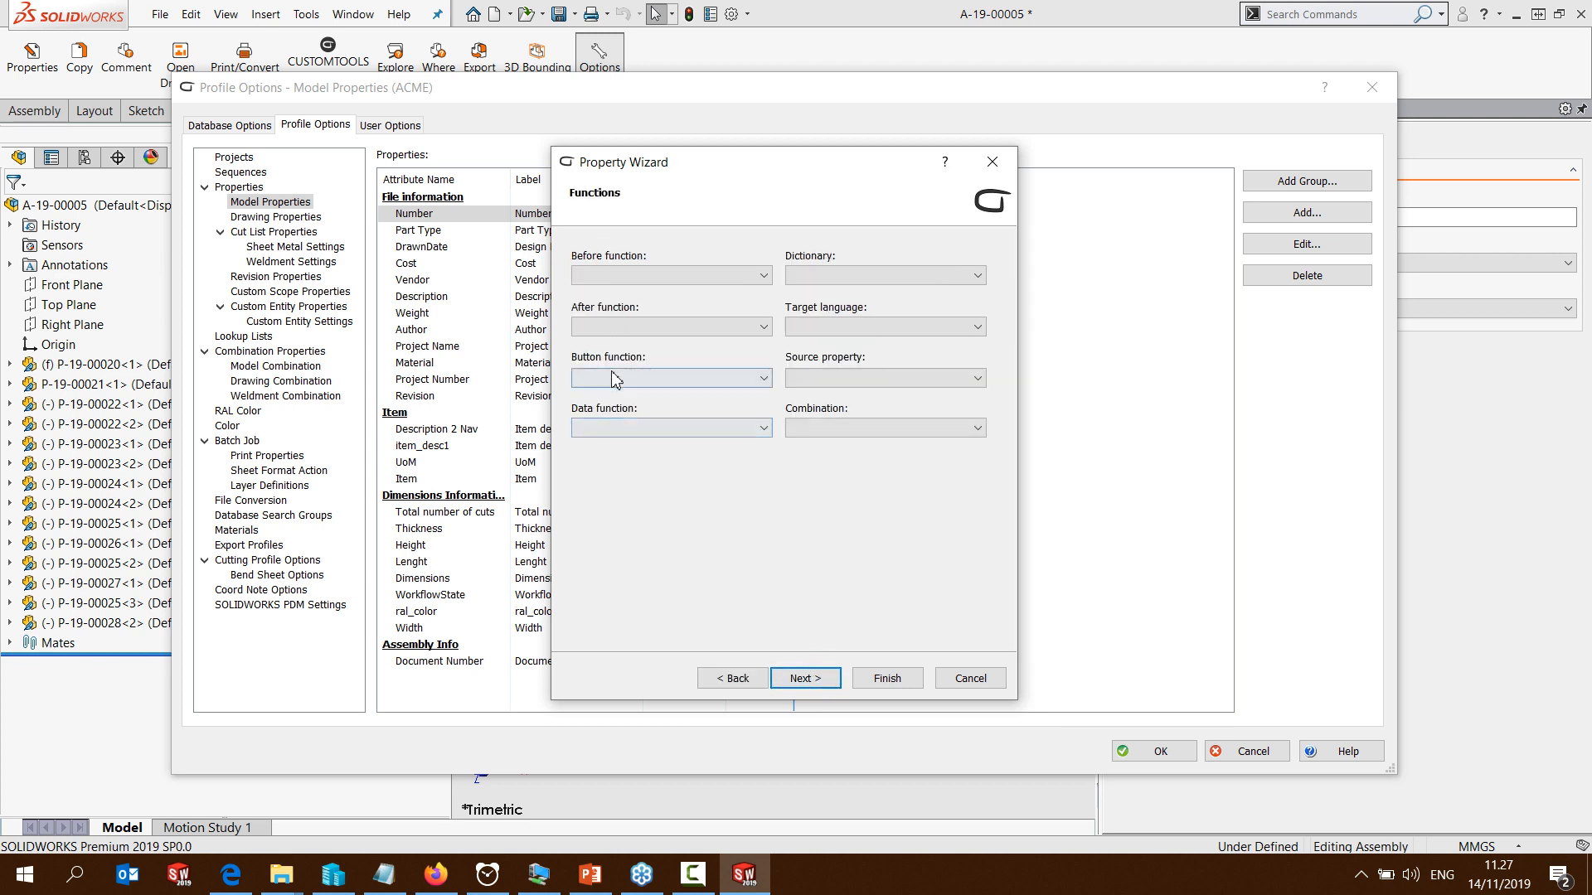
click(615, 378)
click(616, 410)
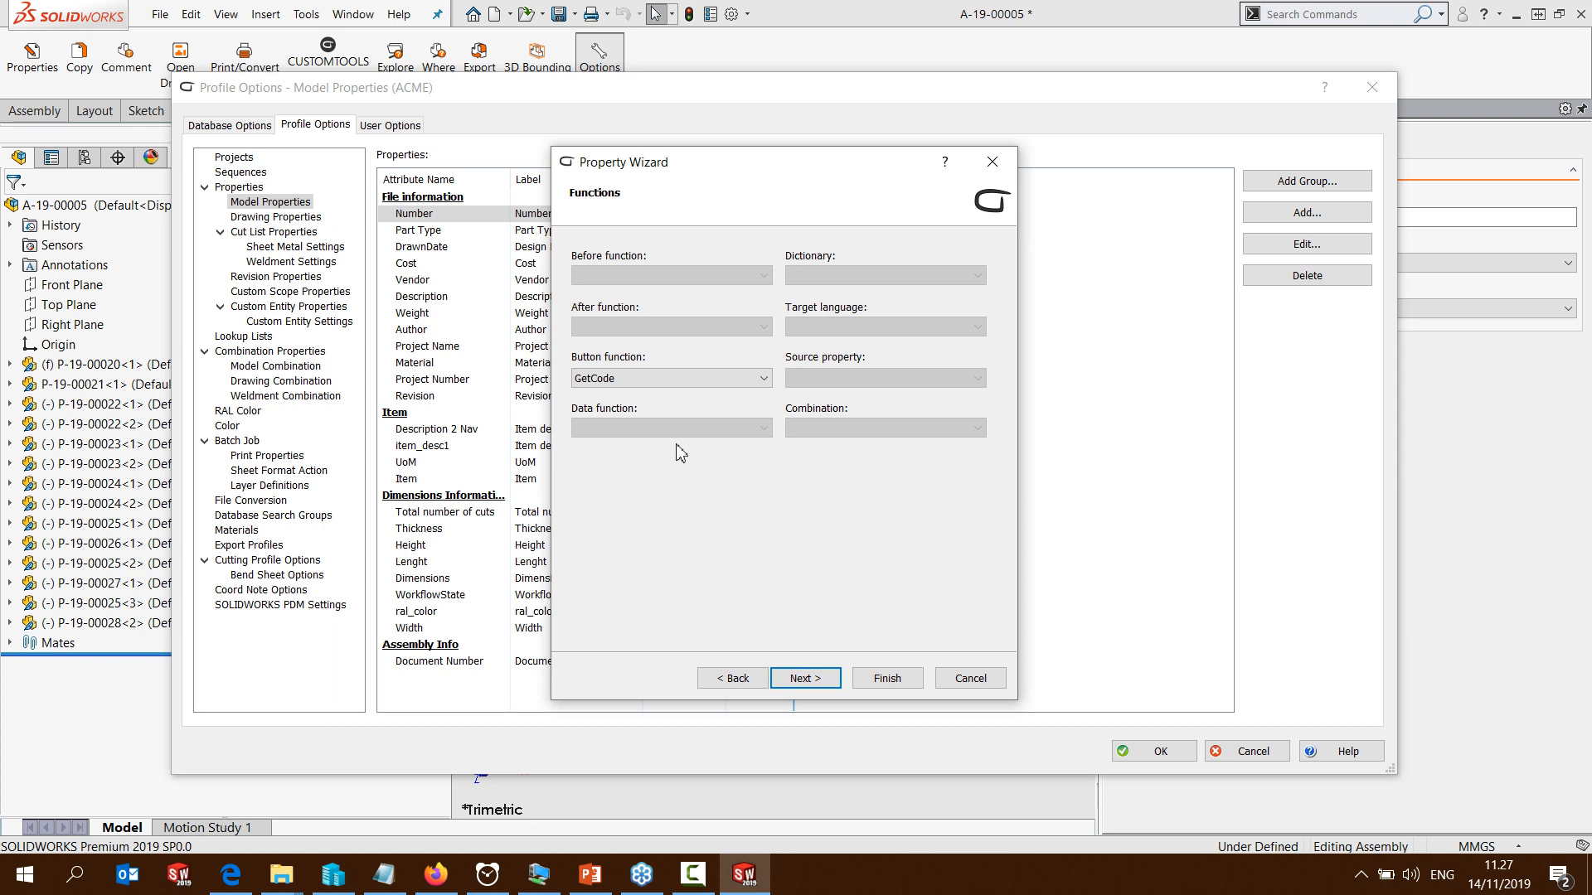
click(809, 680)
click(809, 679)
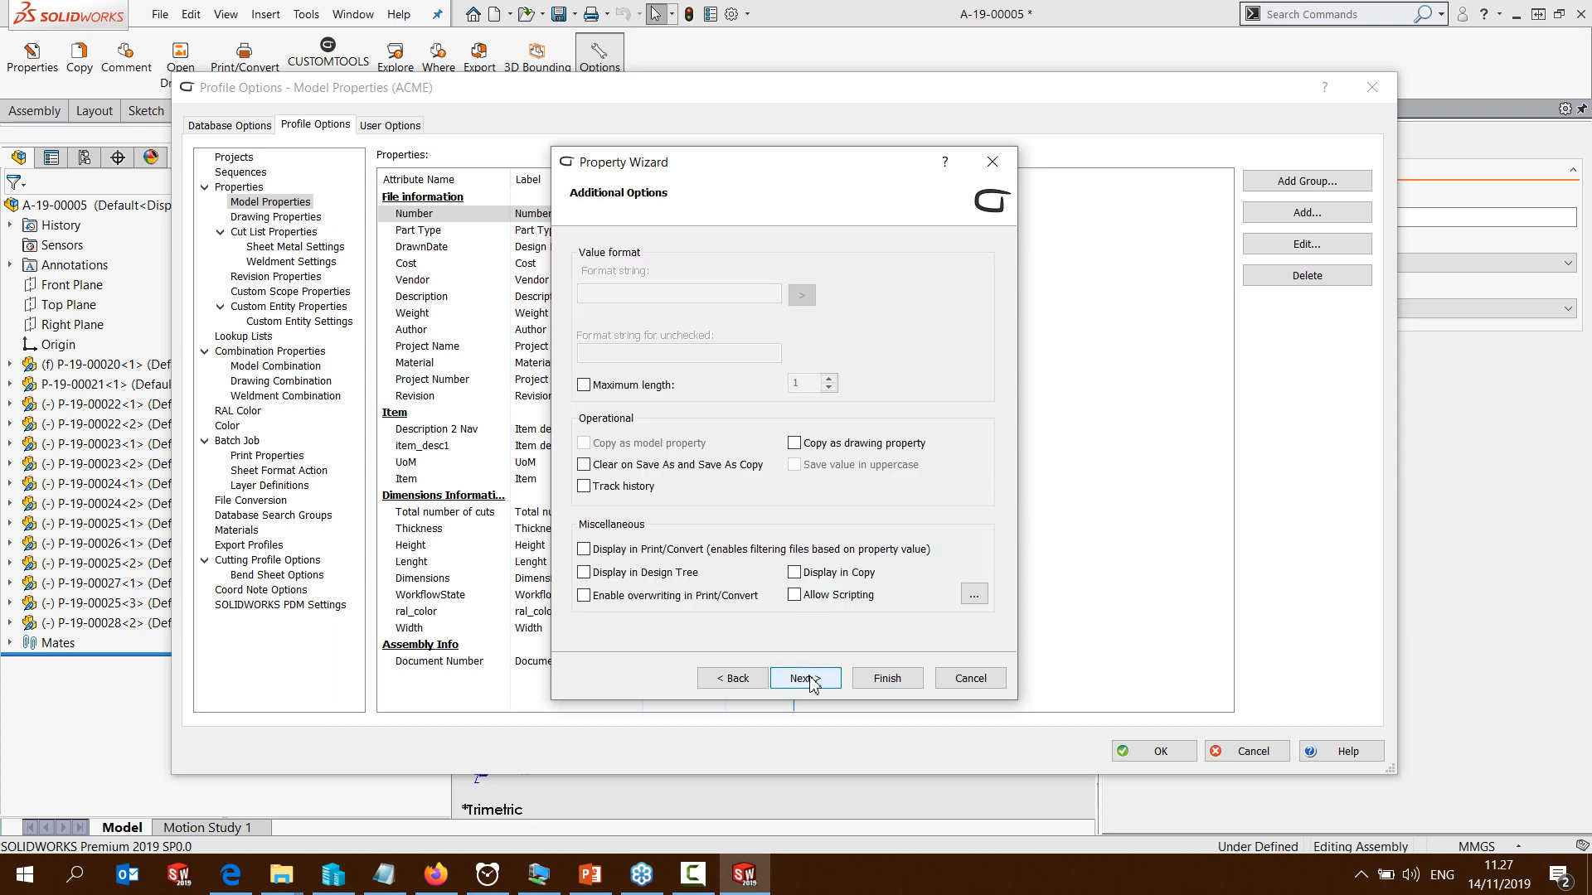
click(811, 679)
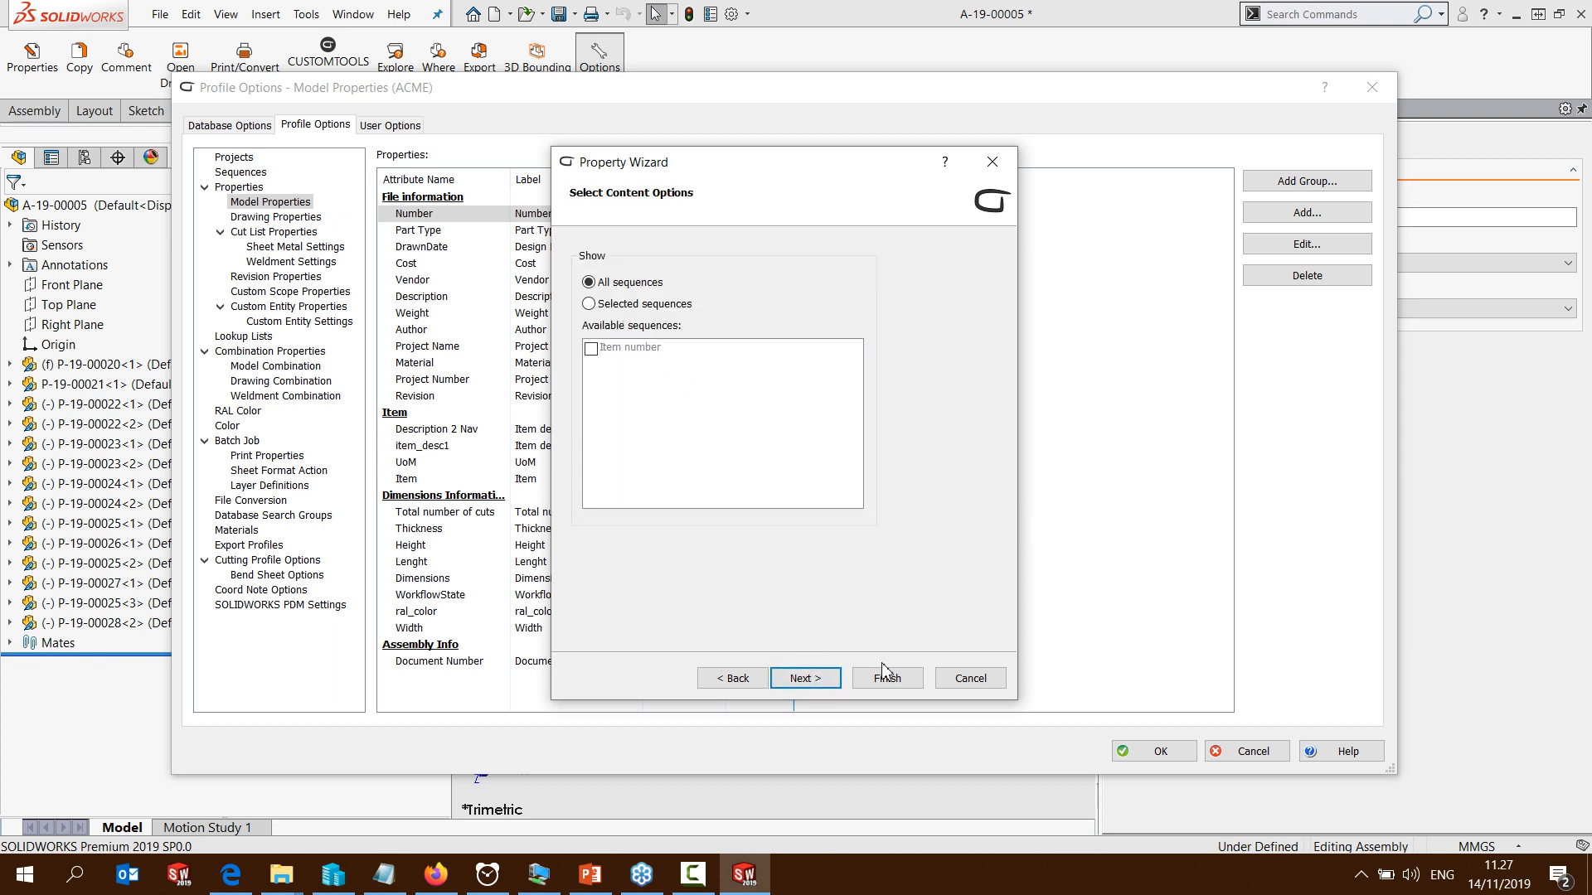
click(764, 679)
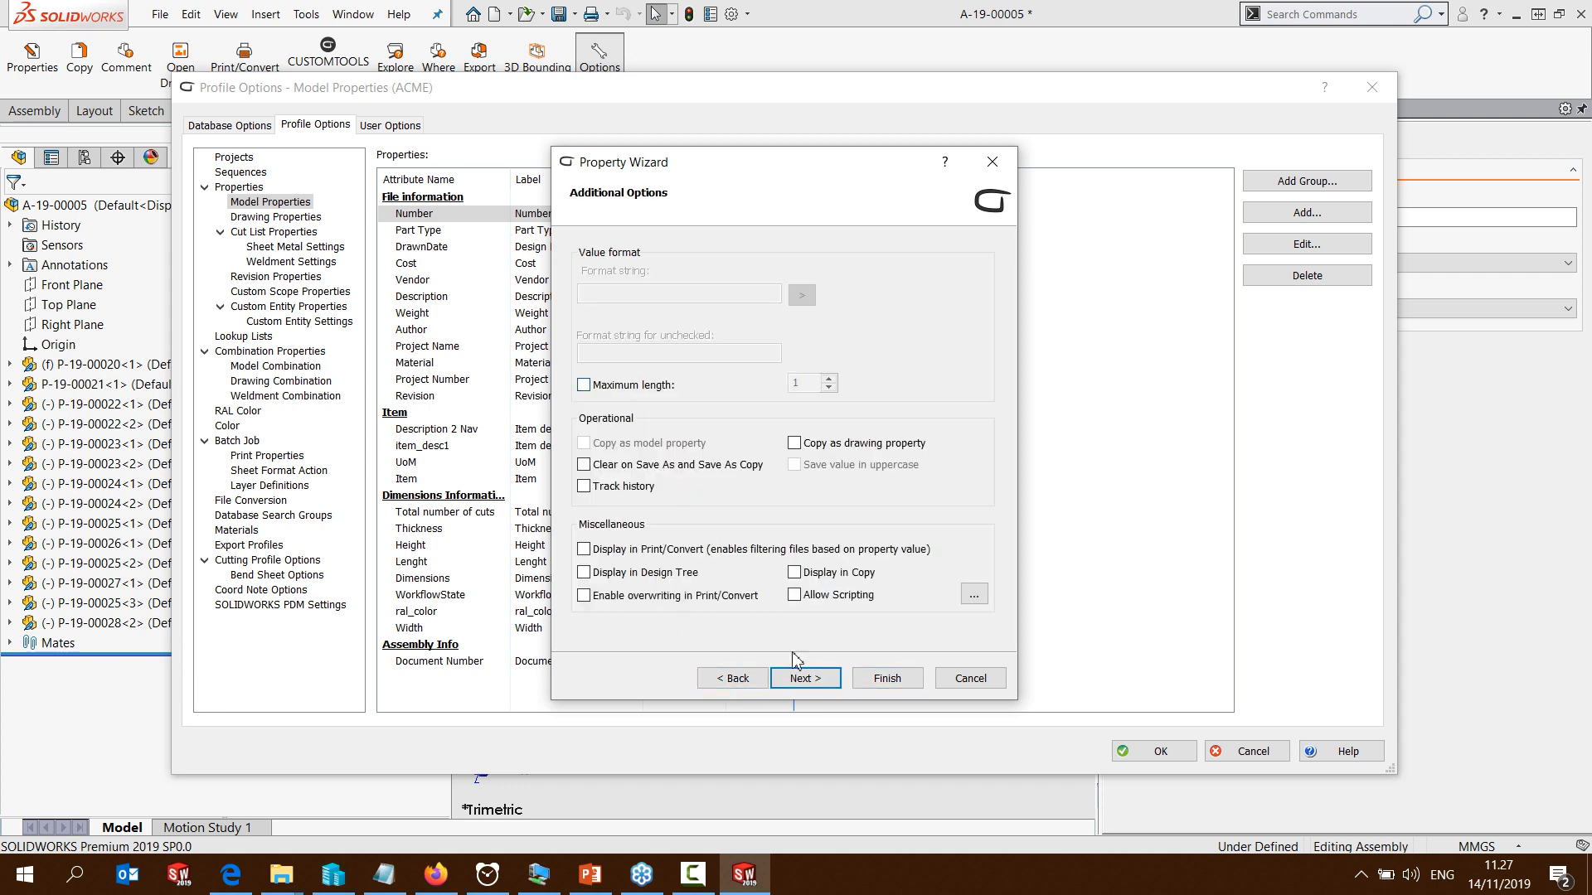
click(879, 679)
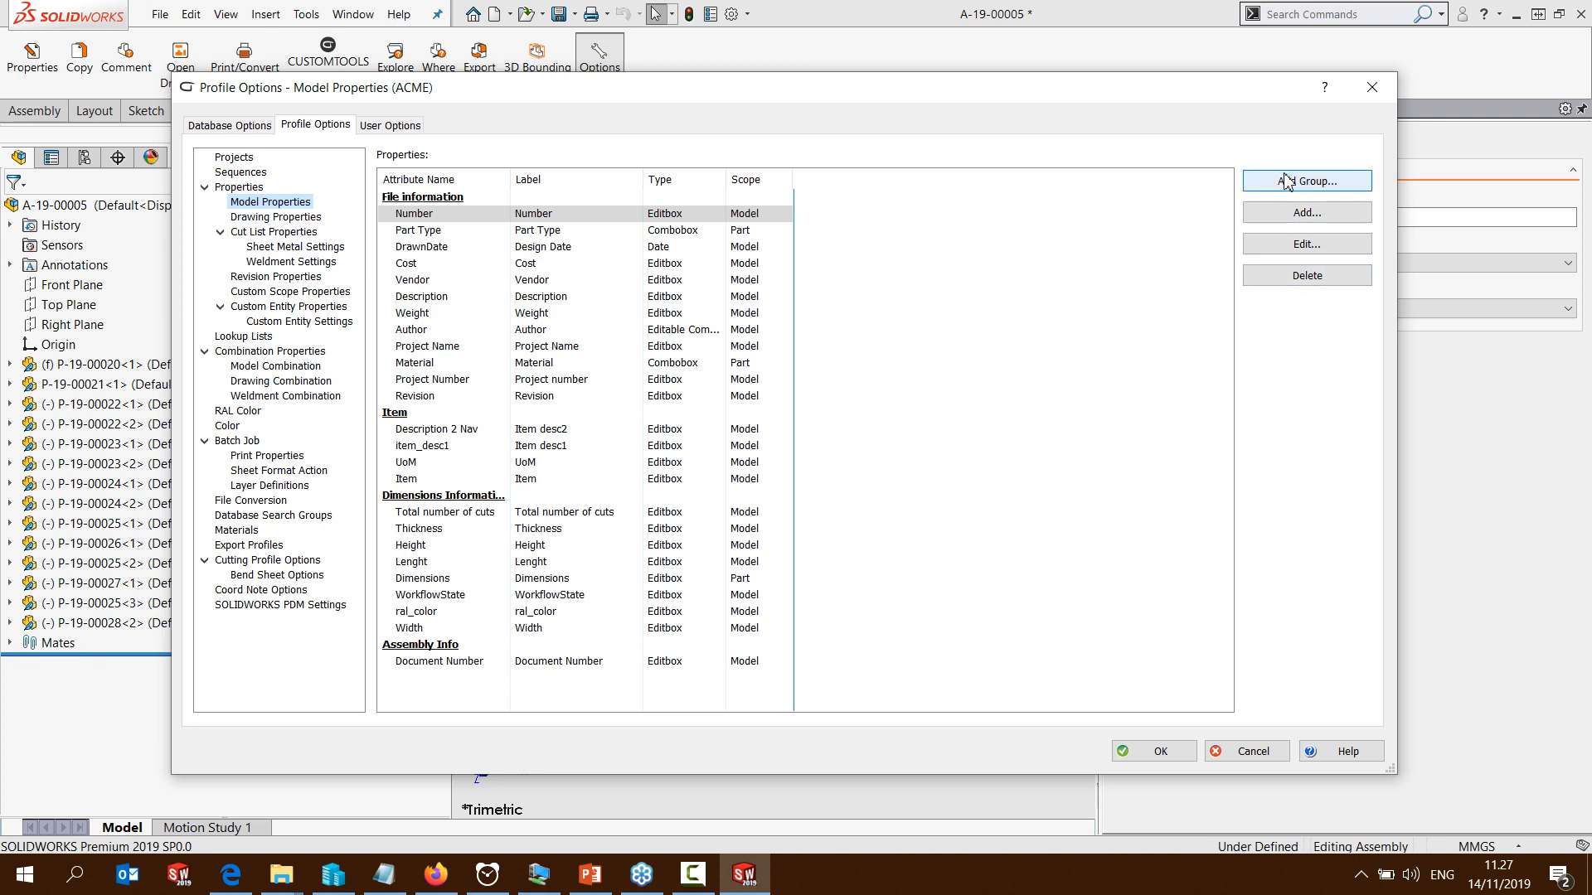
Edit the All in A4 print profile so it excludes sheets whose name matches DXF*, using the Not operator
click(269, 456)
click(415, 222)
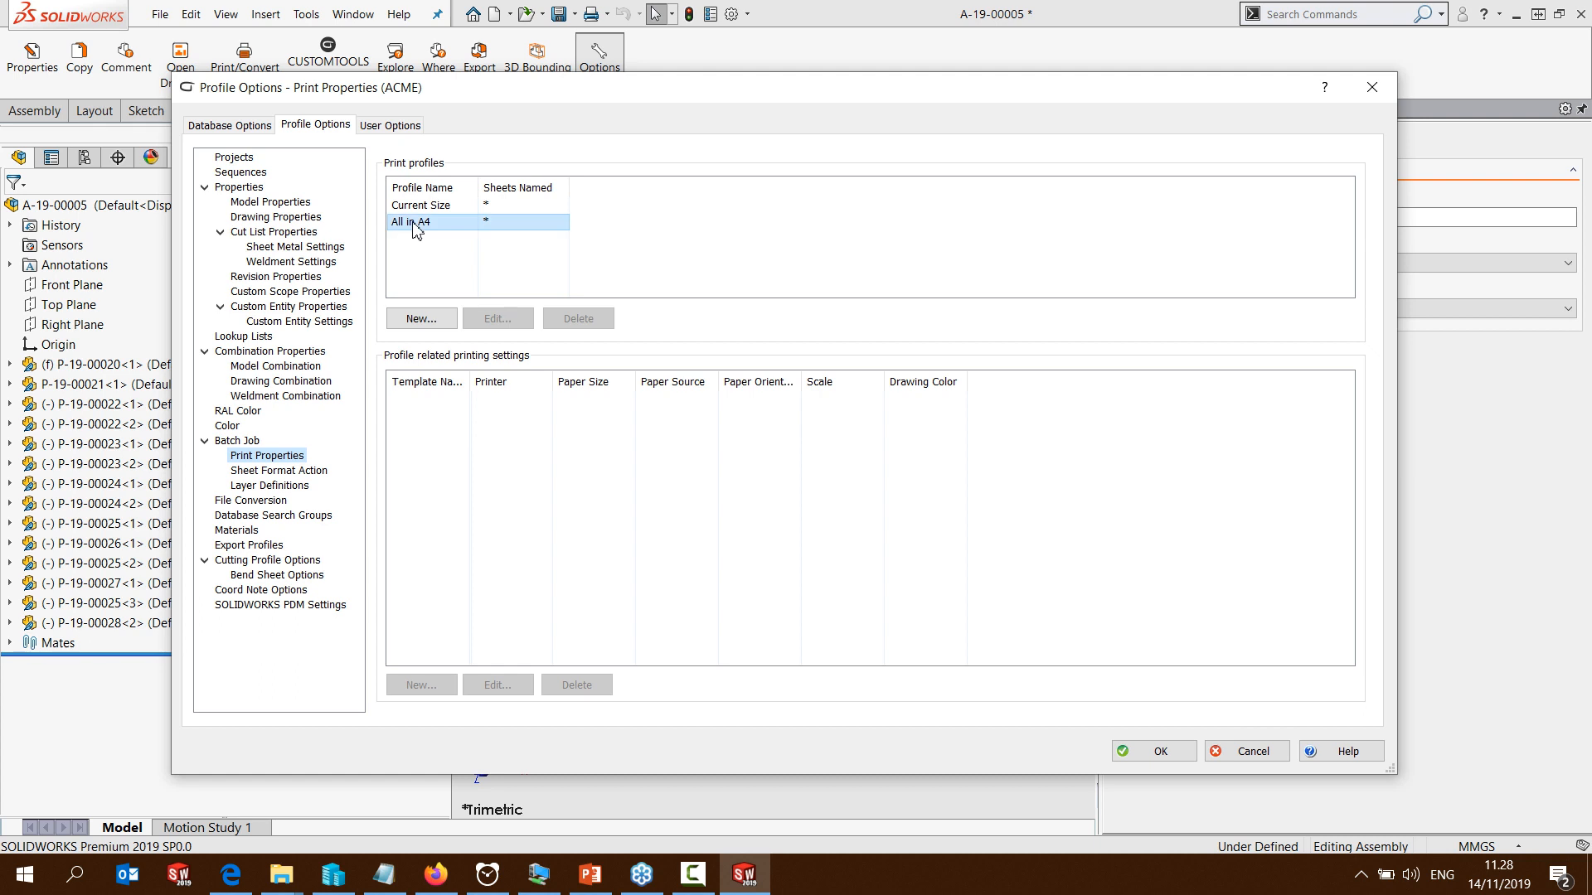
click(497, 322)
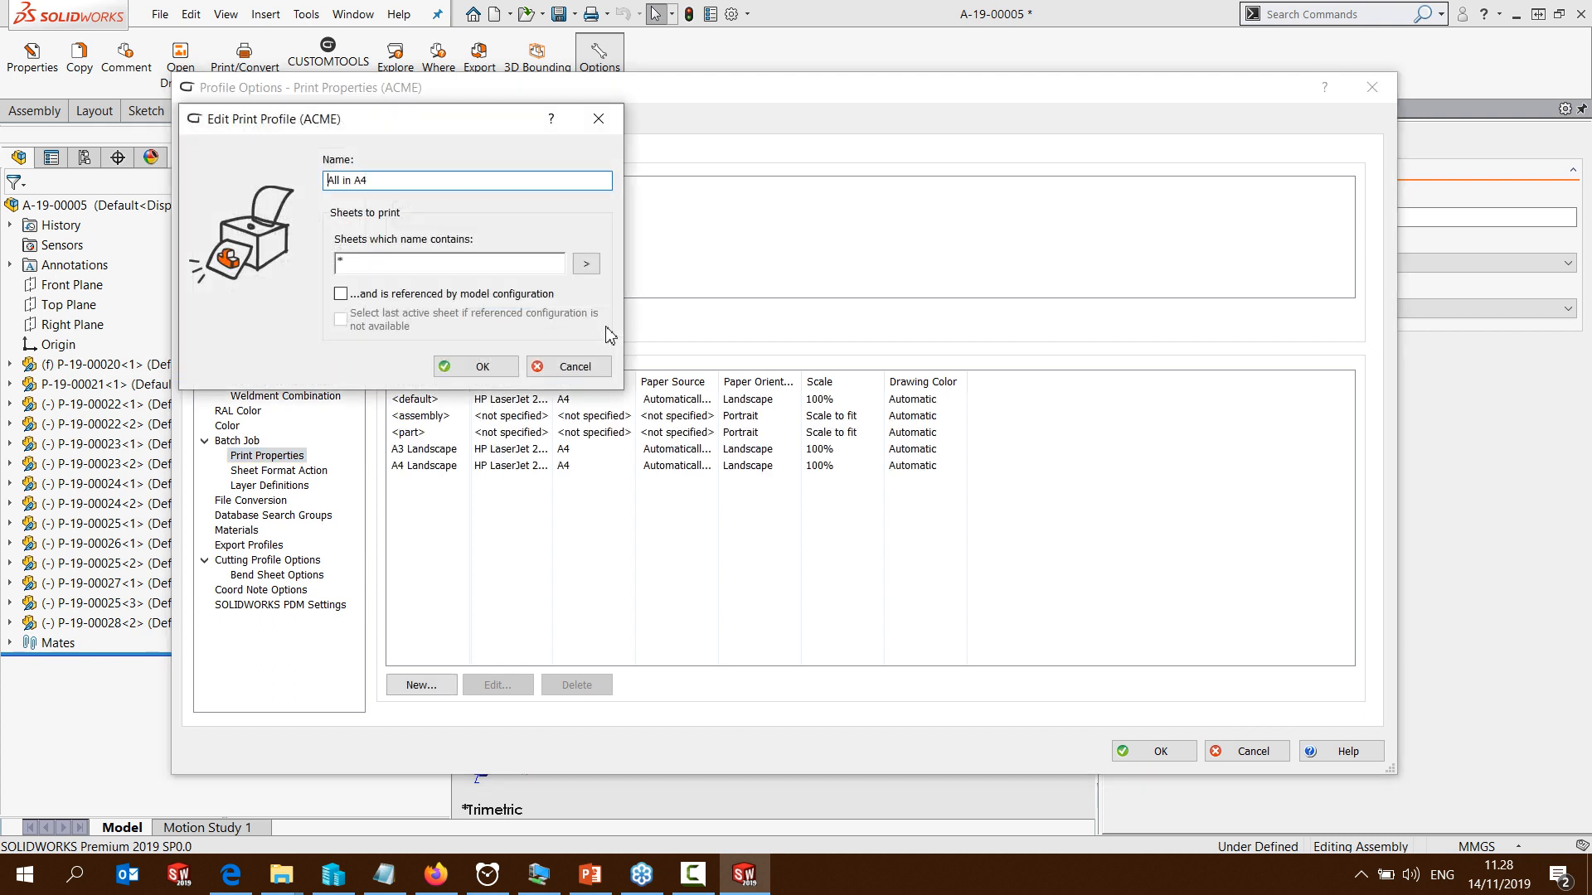
click(467, 259)
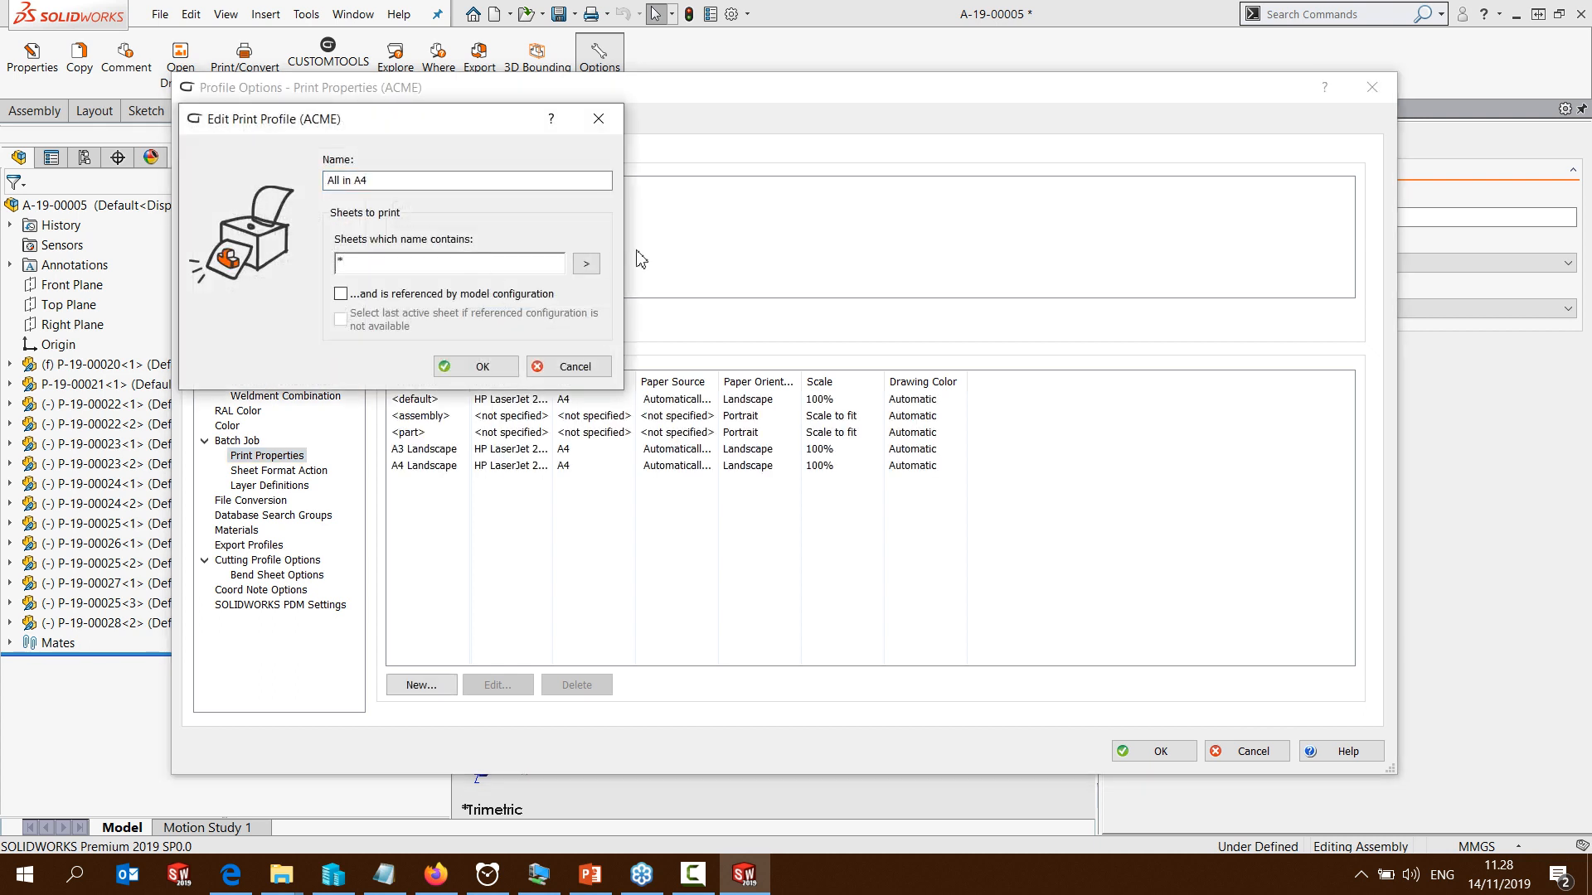
click(586, 264)
click(652, 309)
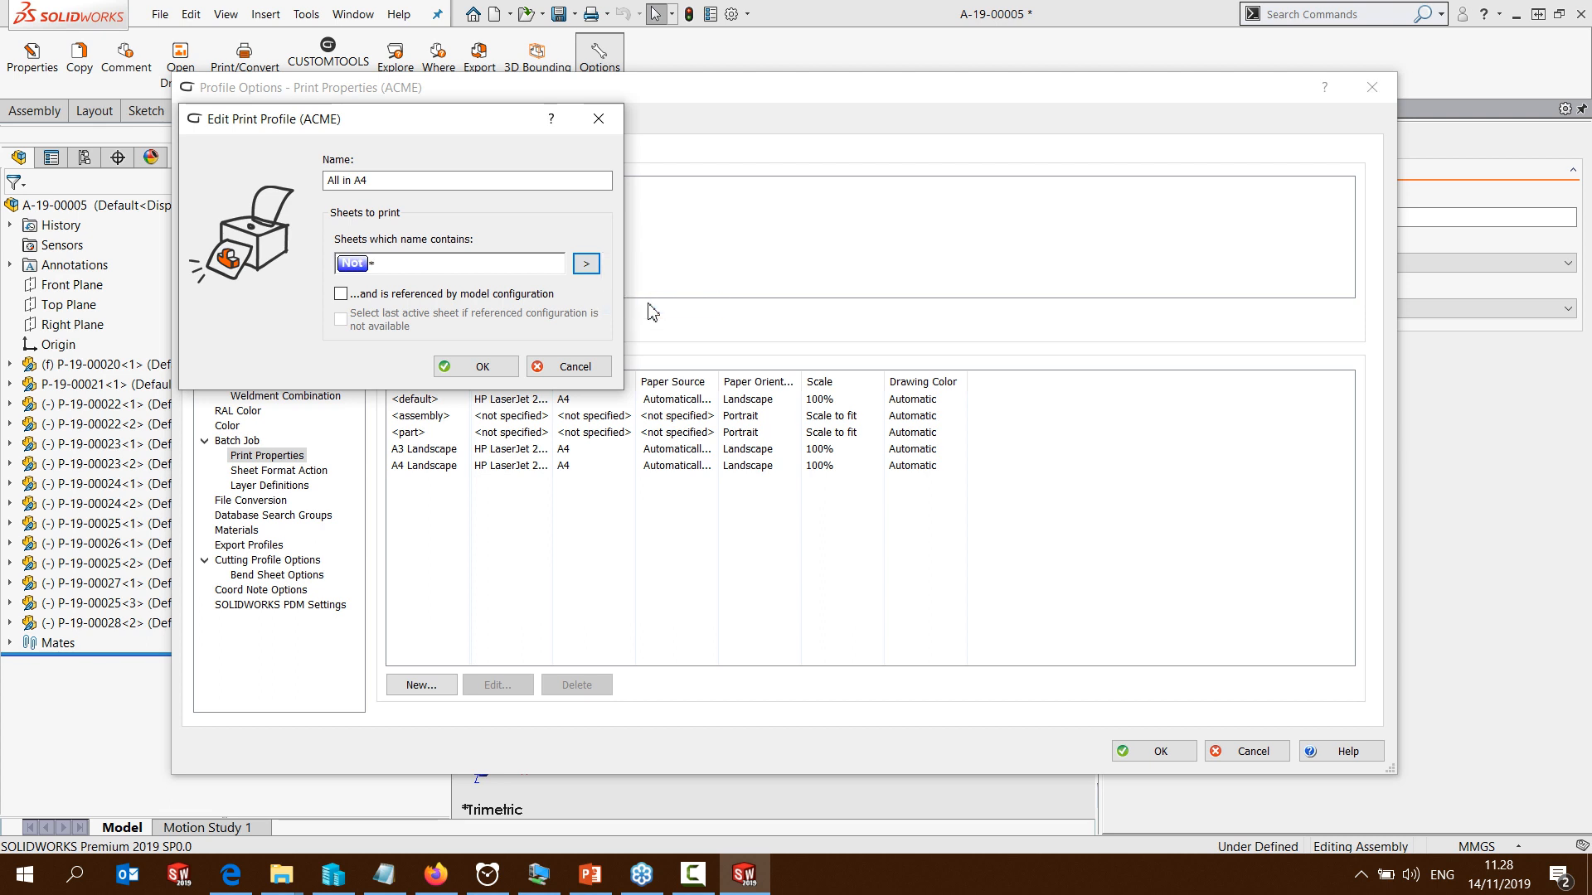
click(468, 265)
text(DXF)
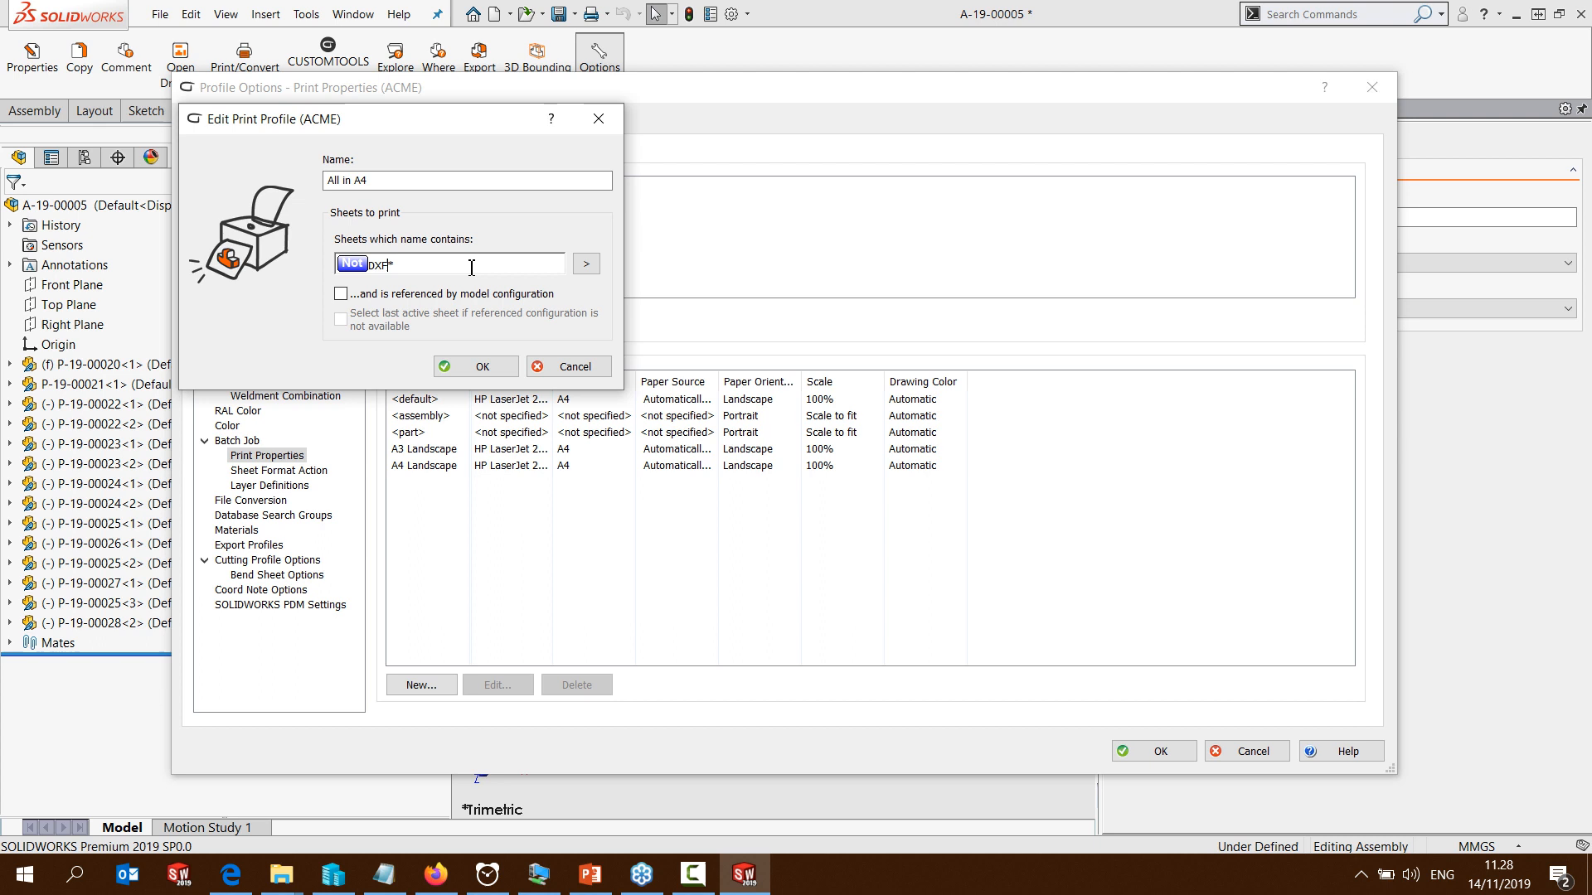
click(481, 367)
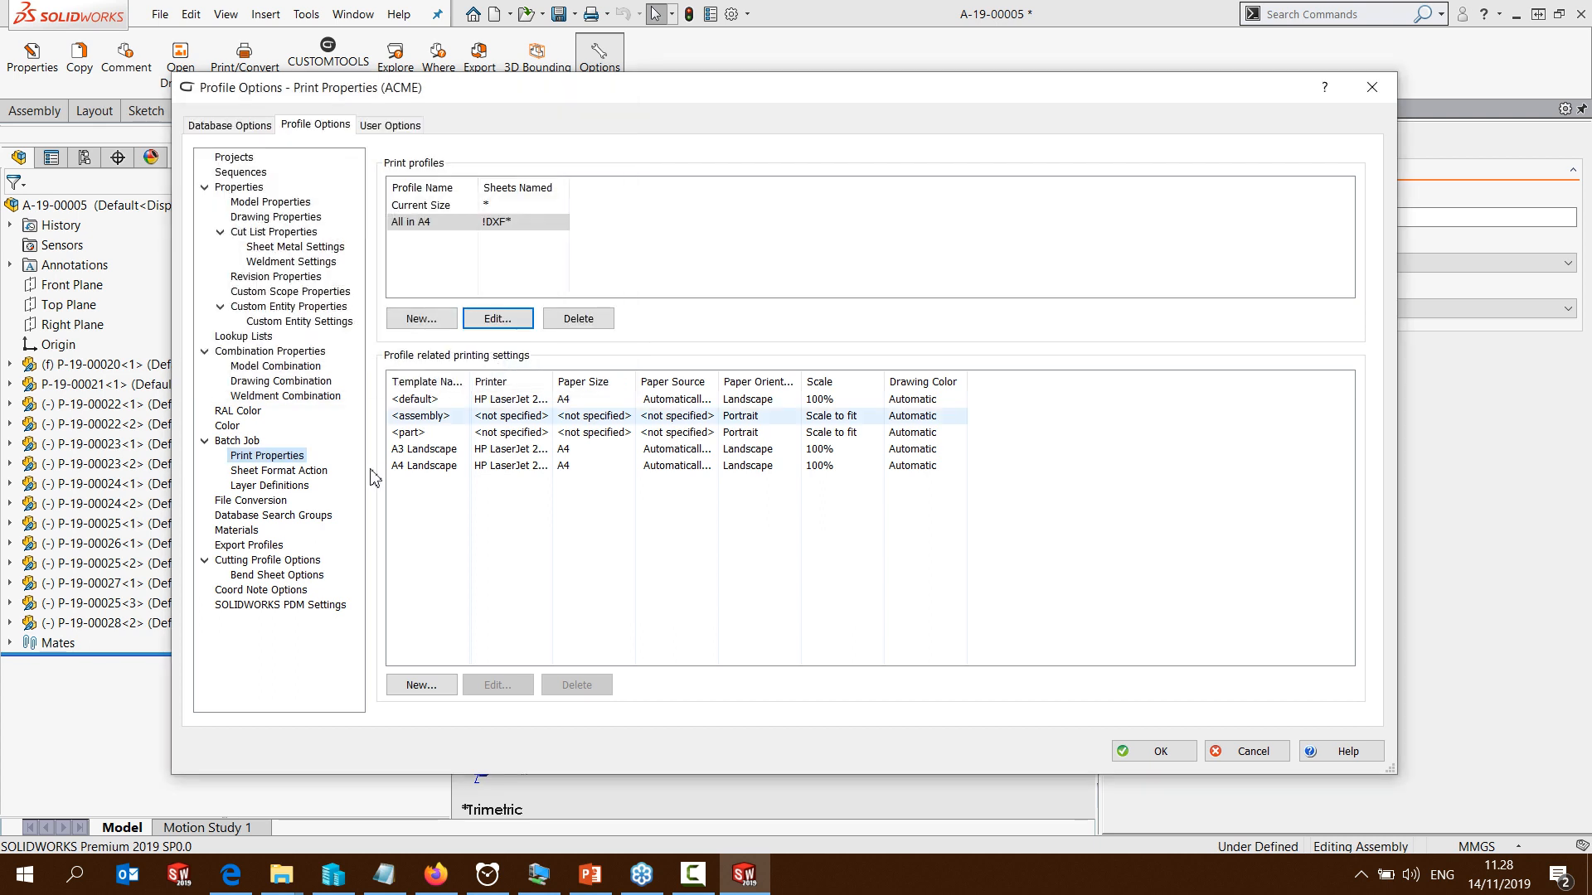
Create an export profile named Excel in the profile options, using the Excel Report profile type
click(273, 501)
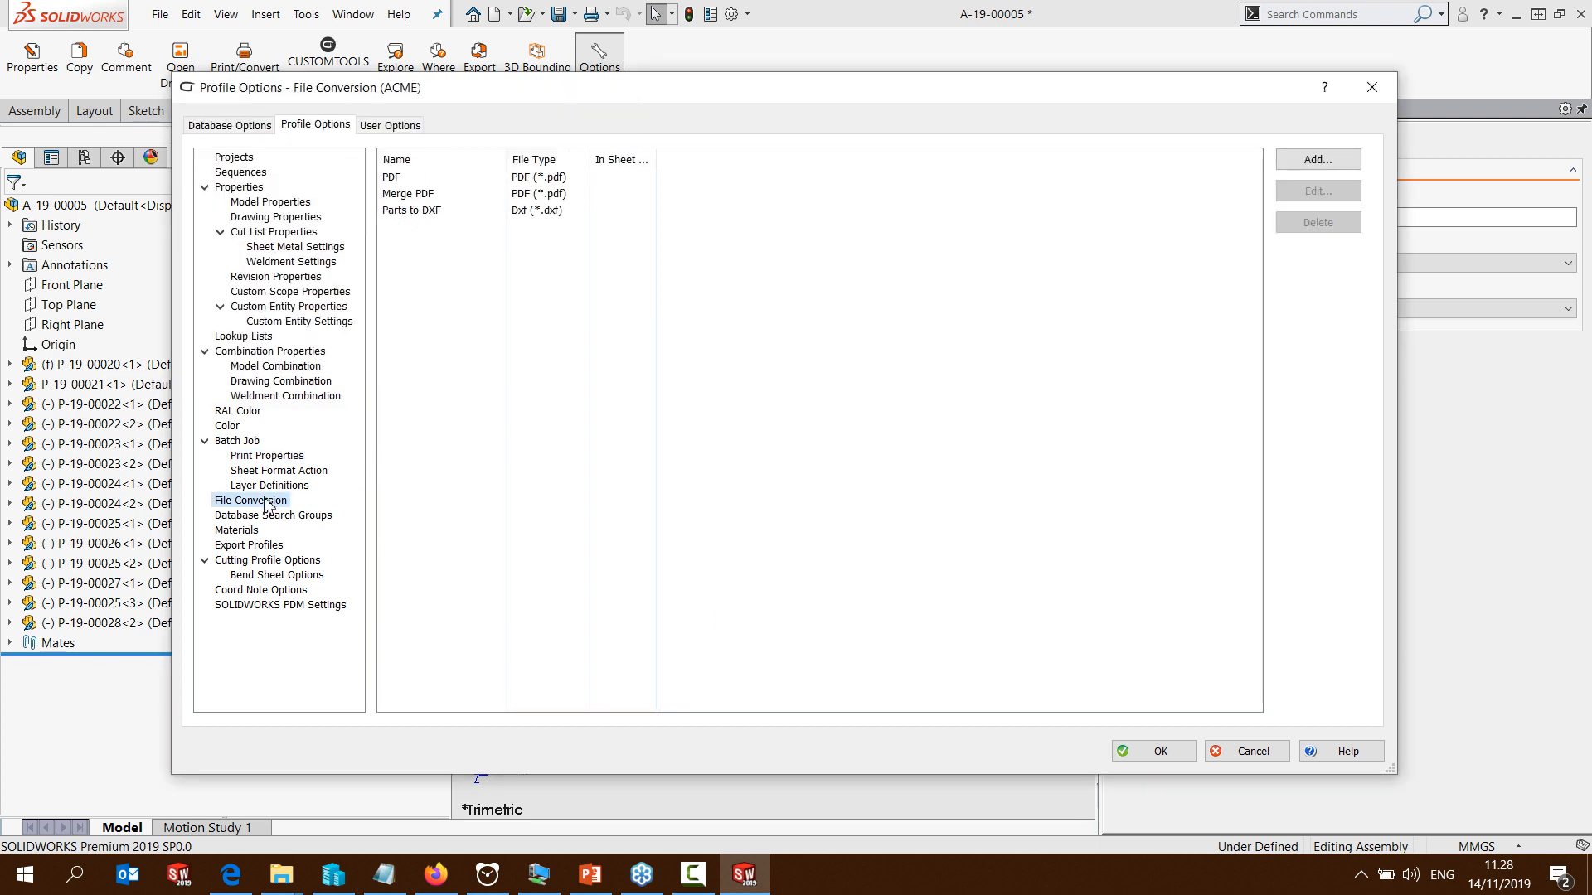
click(399, 182)
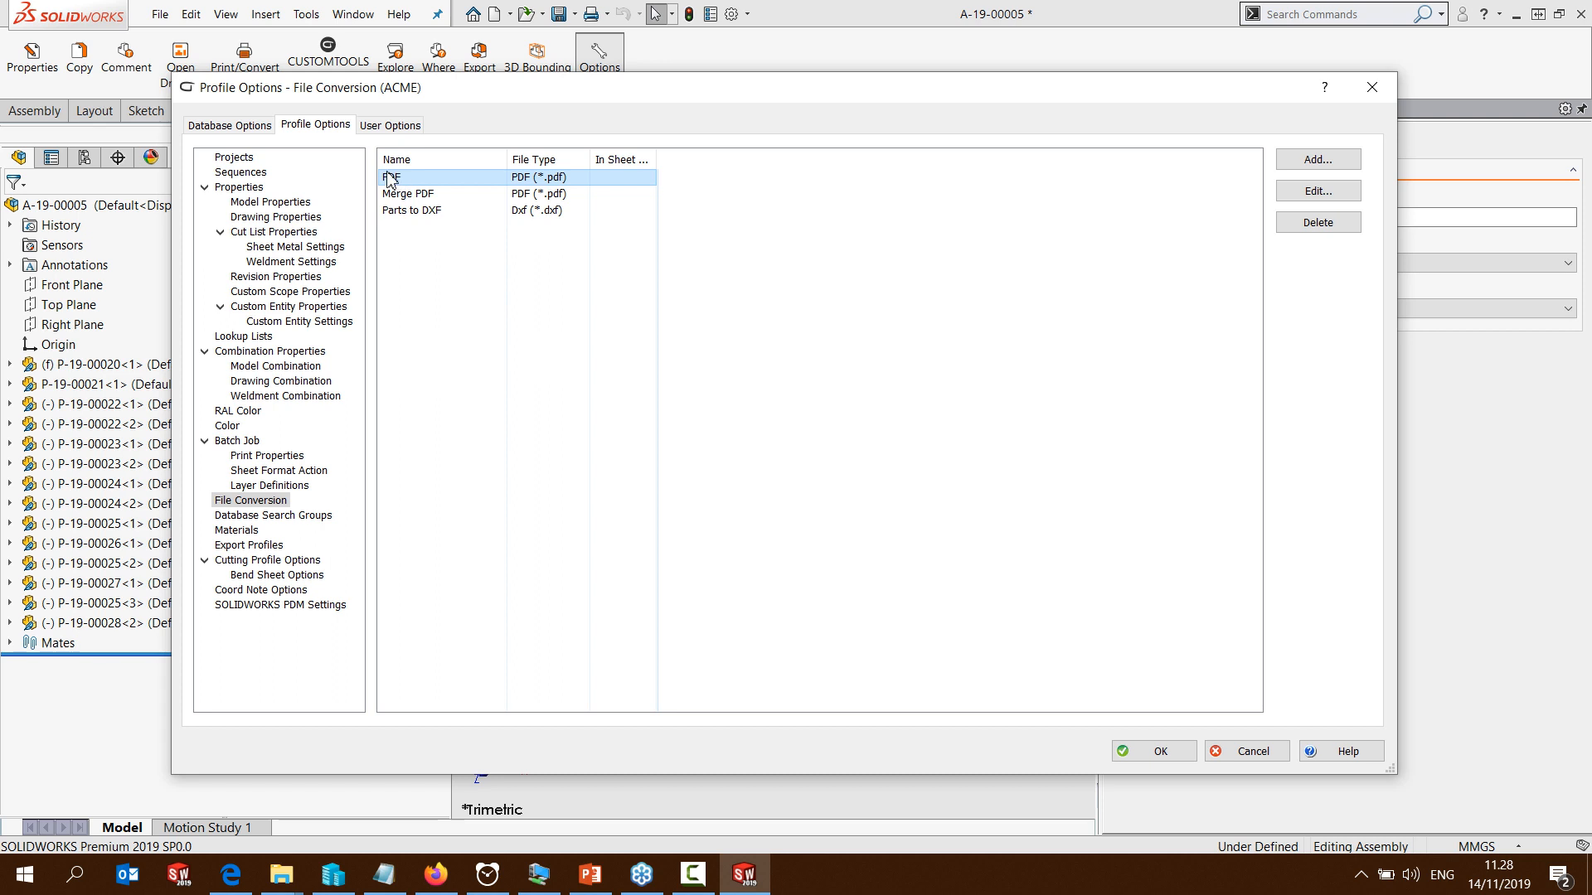
click(262, 546)
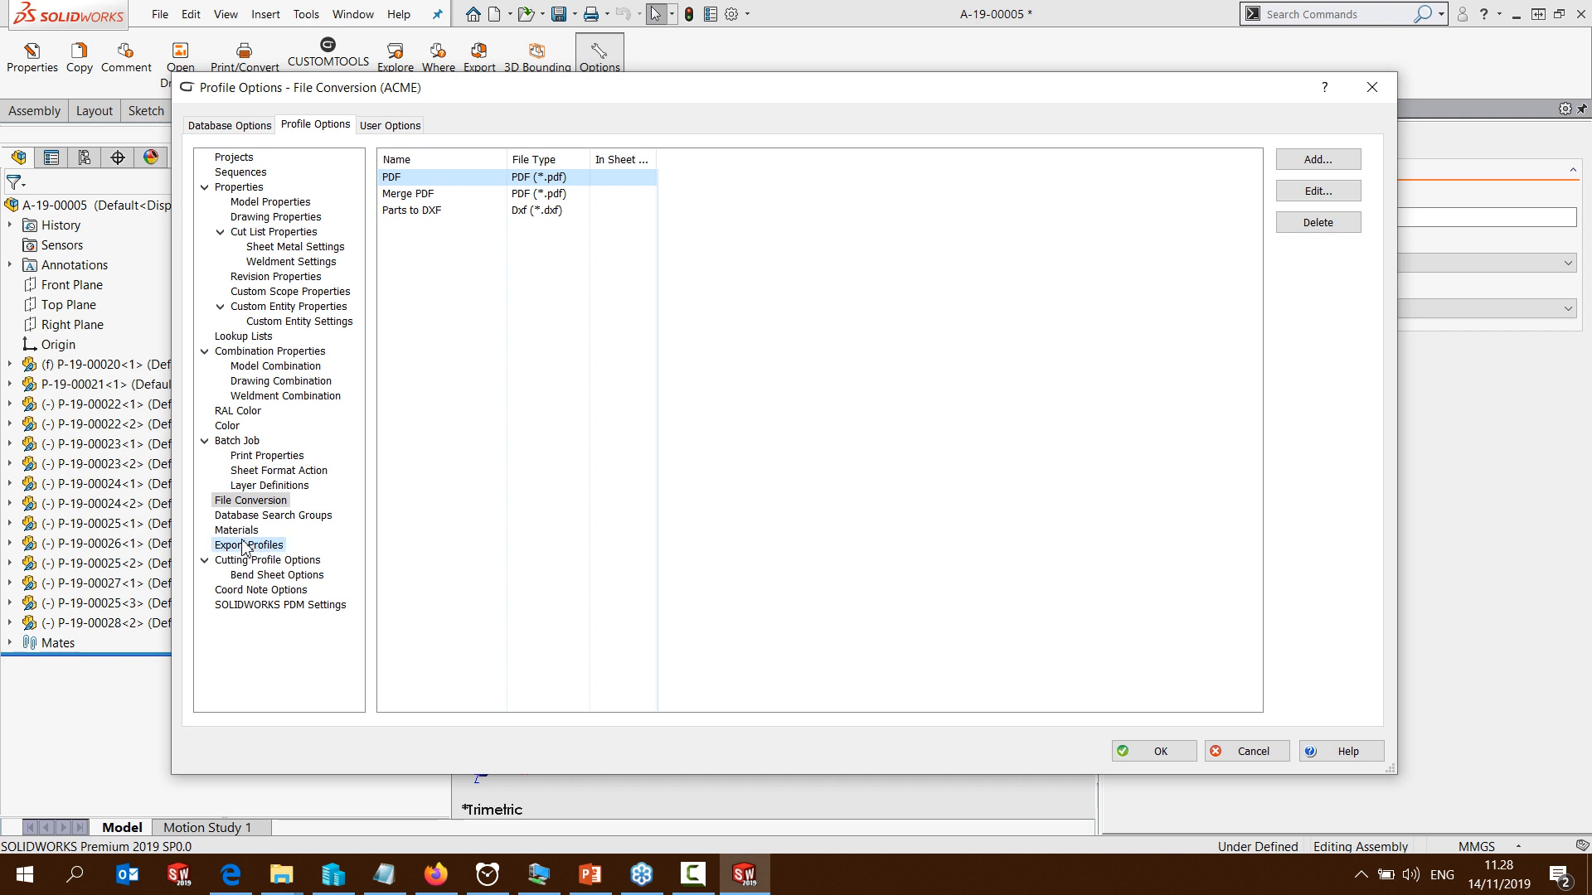
click(423, 315)
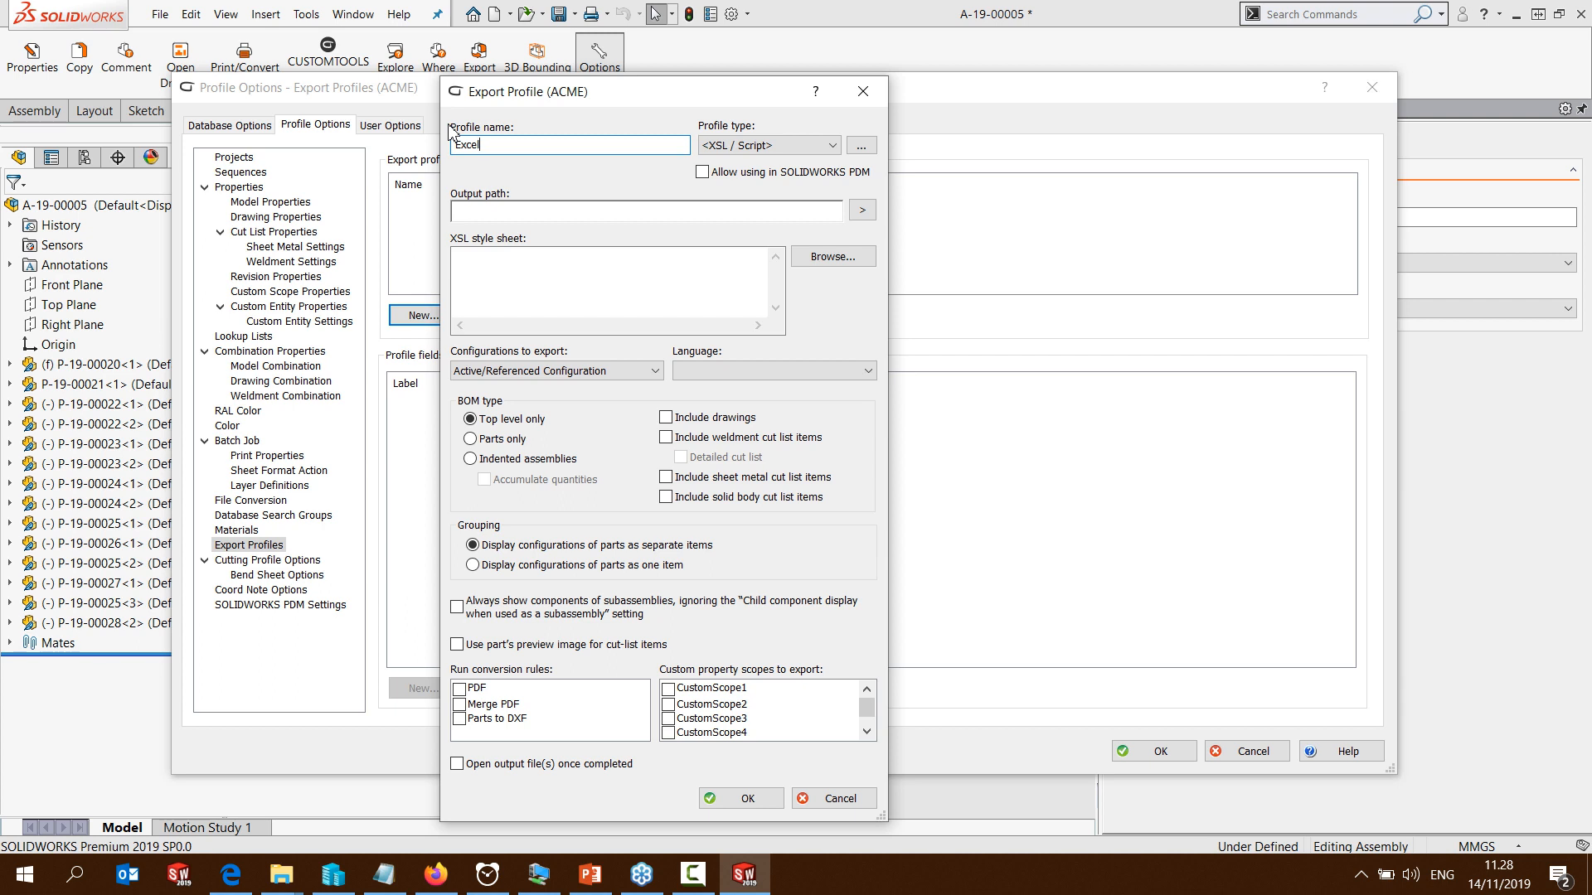
click(760, 147)
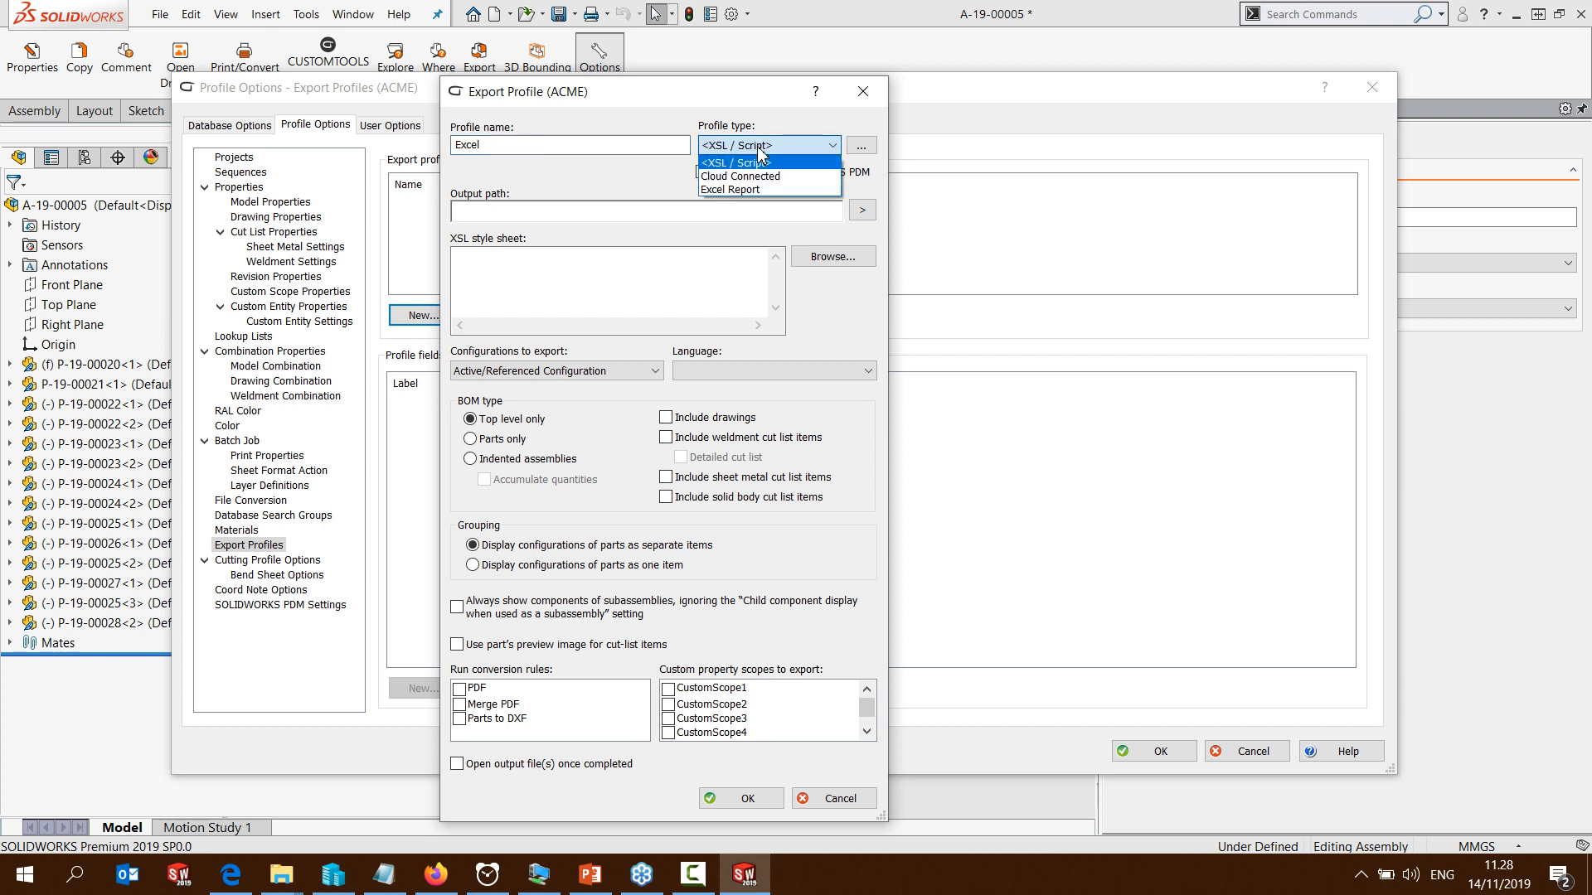
click(733, 189)
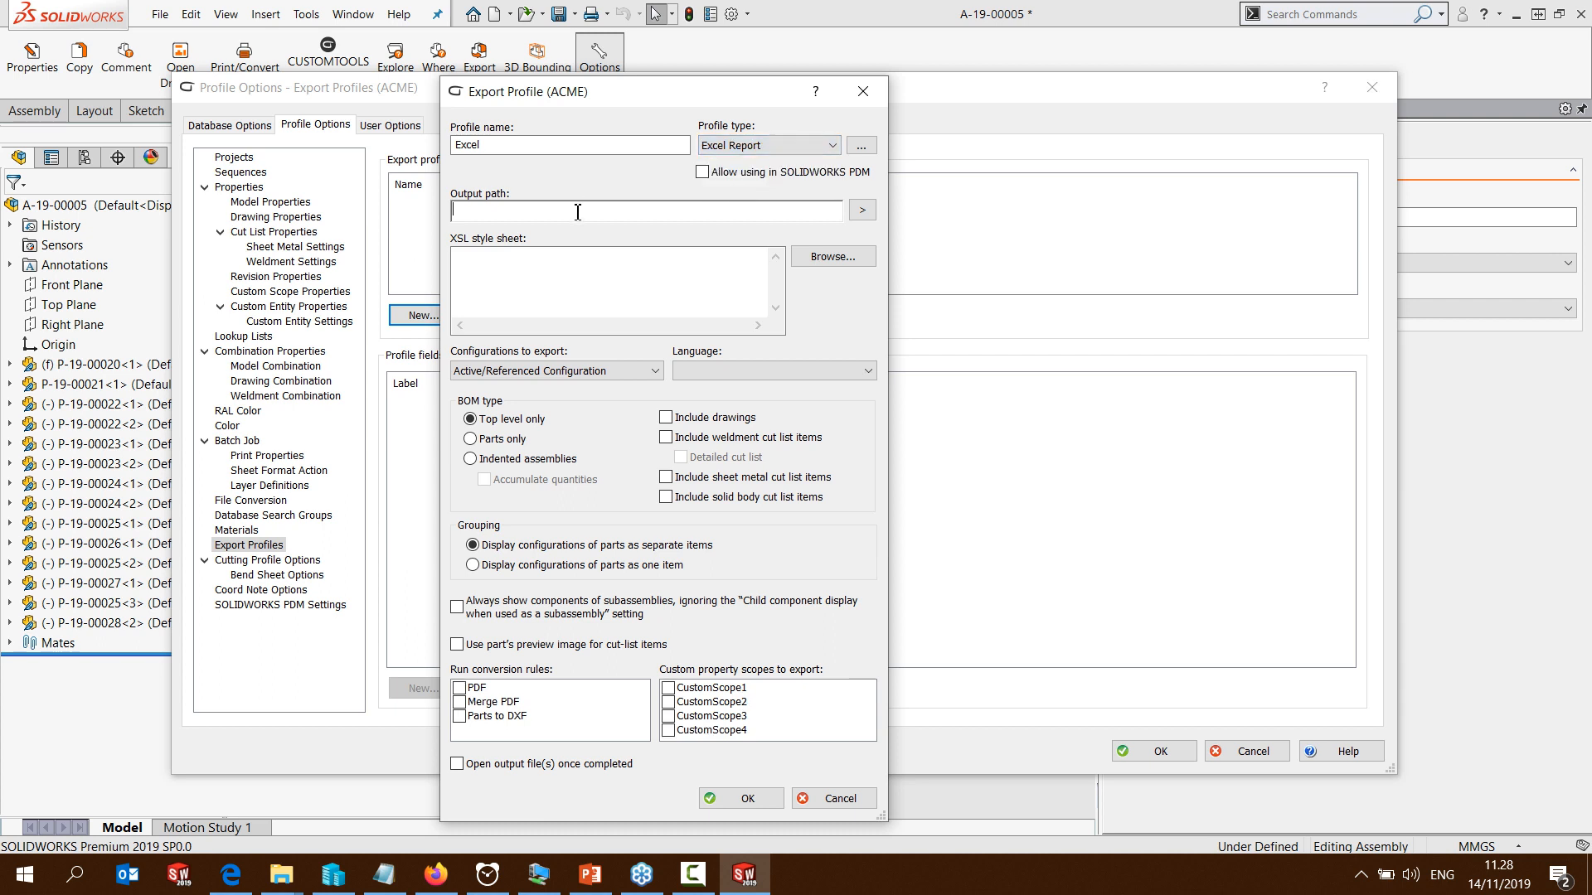
Set the Excel profile's output path to Source Path\Source Filename.xlsx and its BOM type to Indented assemblies, and accept the profile
click(862, 210)
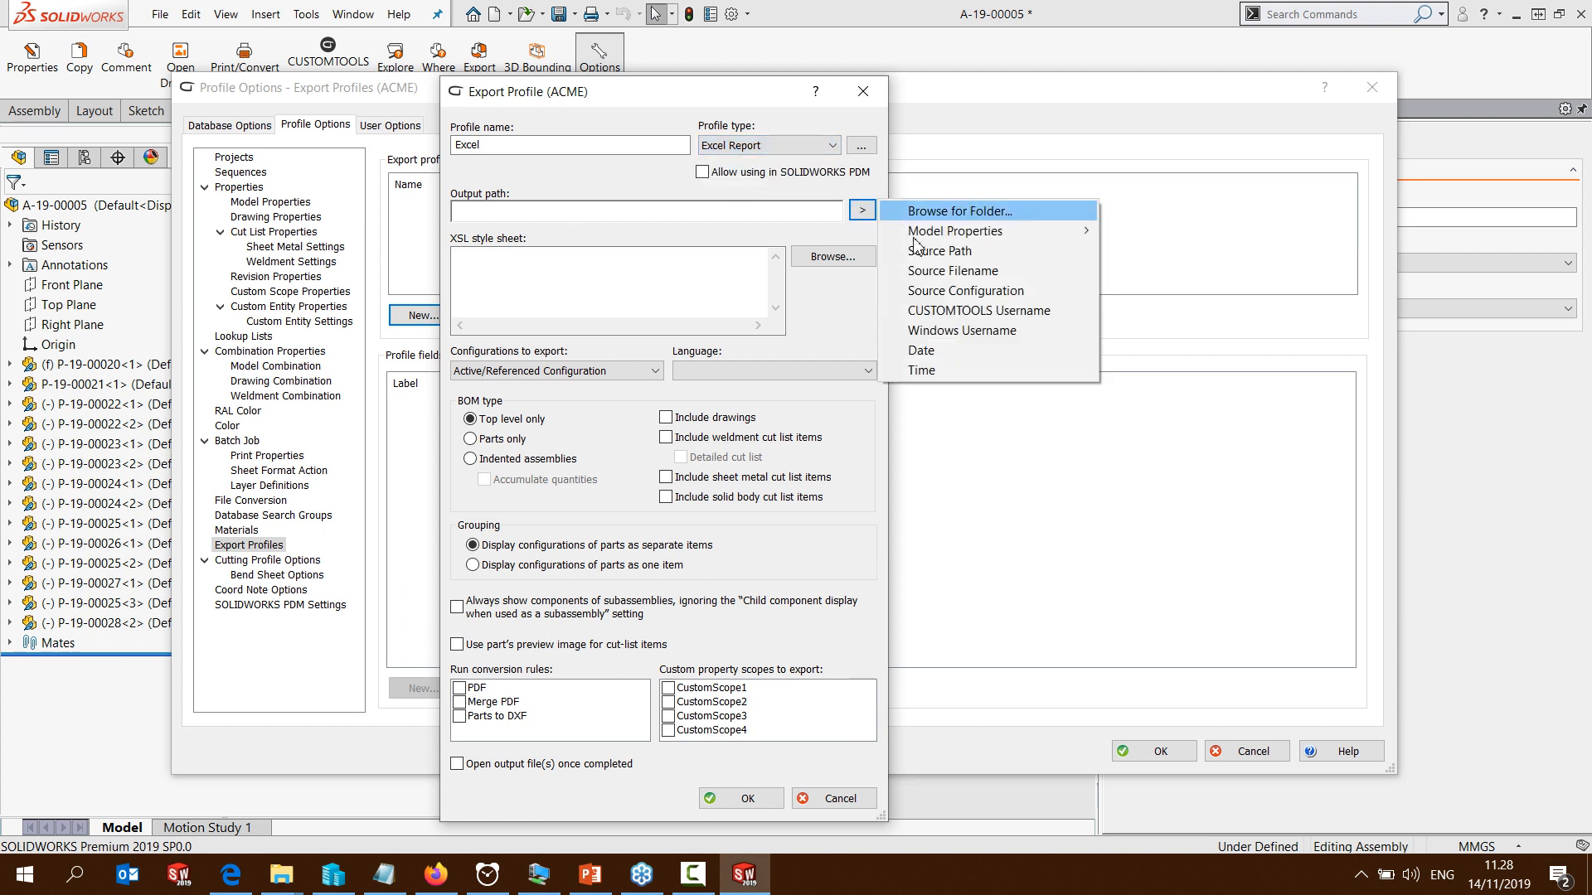
click(922, 258)
text(\)
click(862, 210)
click(929, 270)
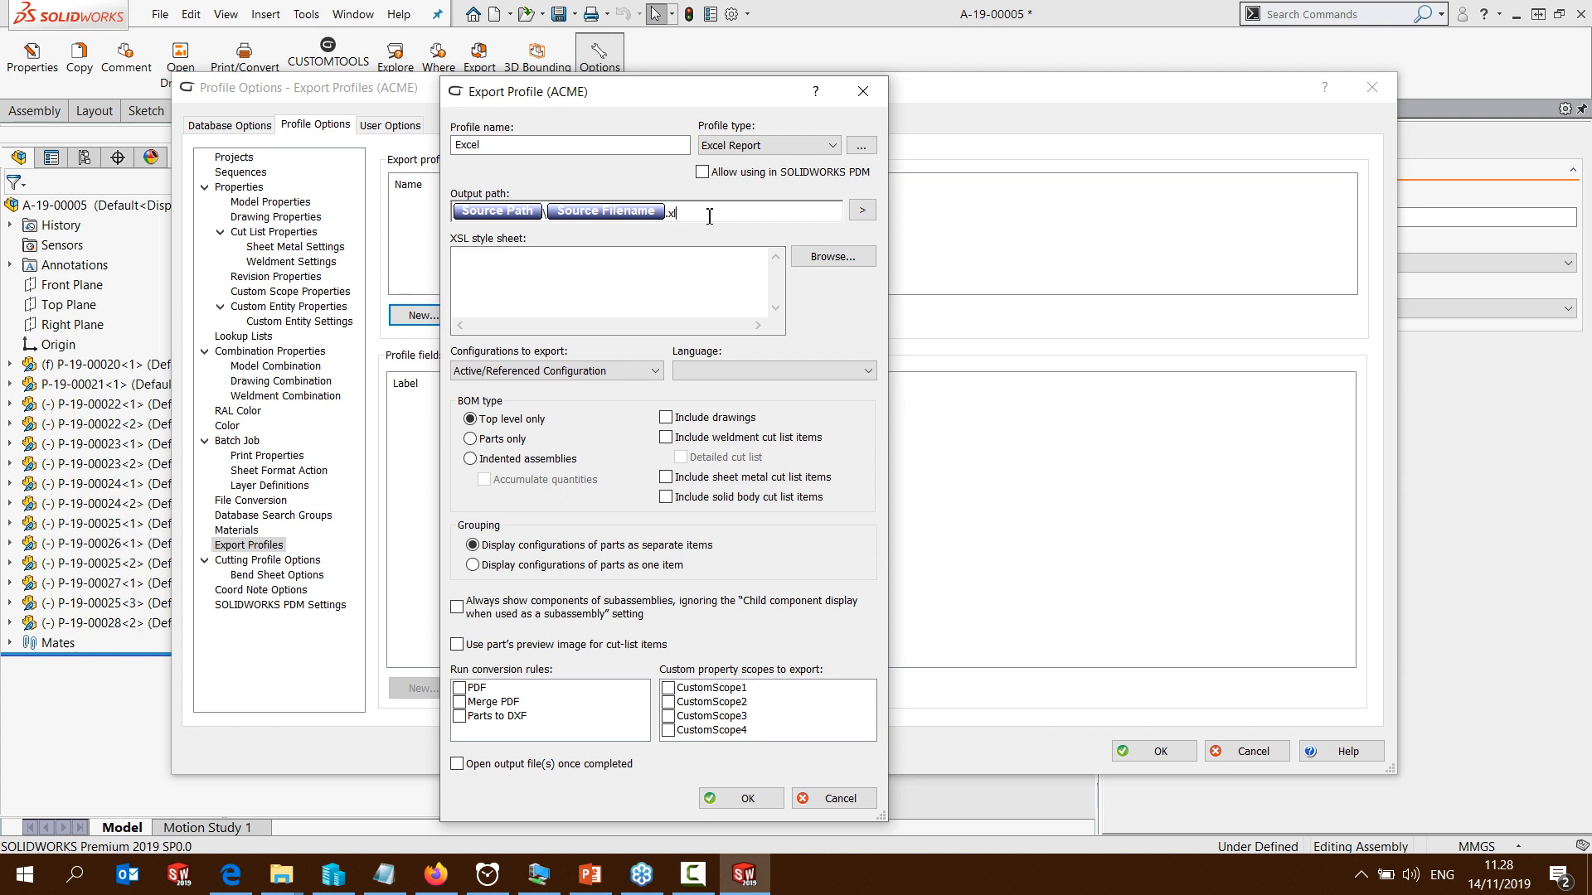
click(476, 461)
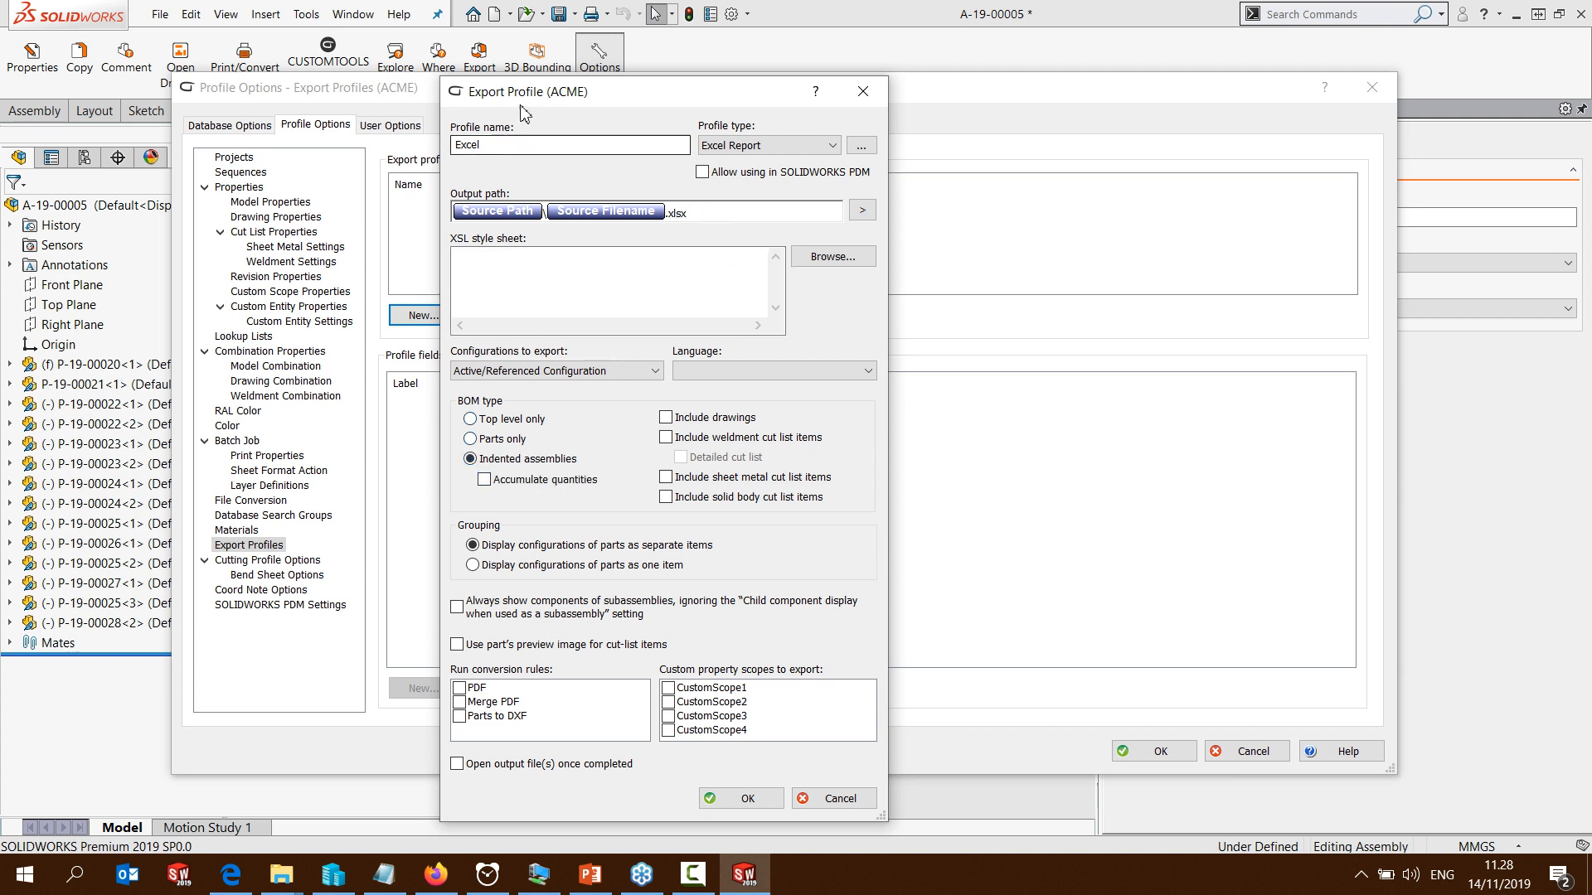
click(738, 799)
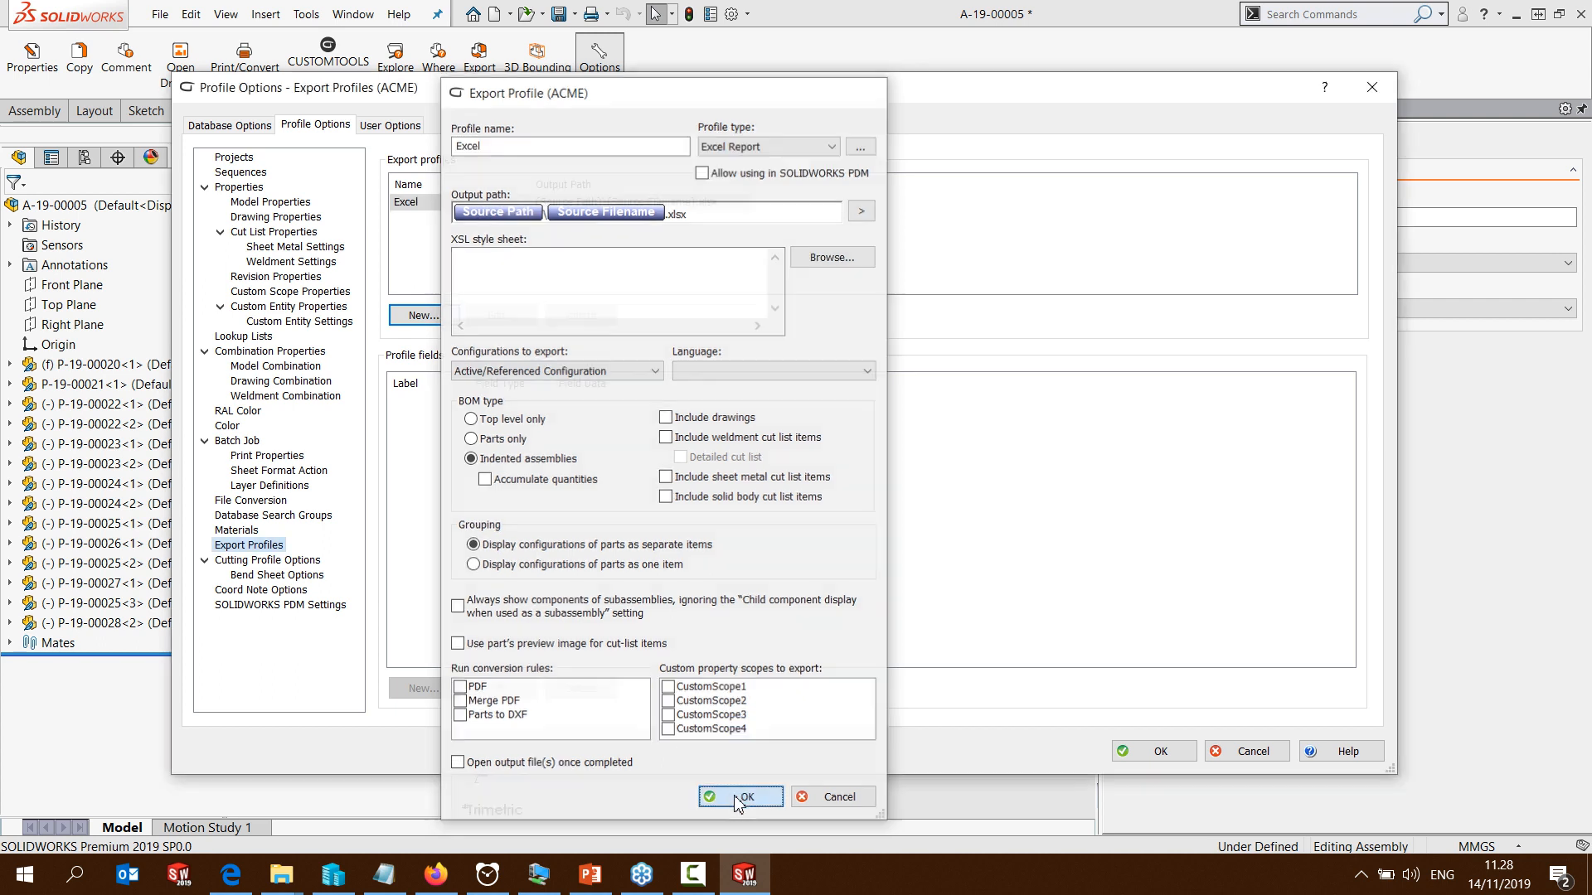
Add a profile field to the Excel export profile based on the SOLIDWORKS property Part Number
click(421, 689)
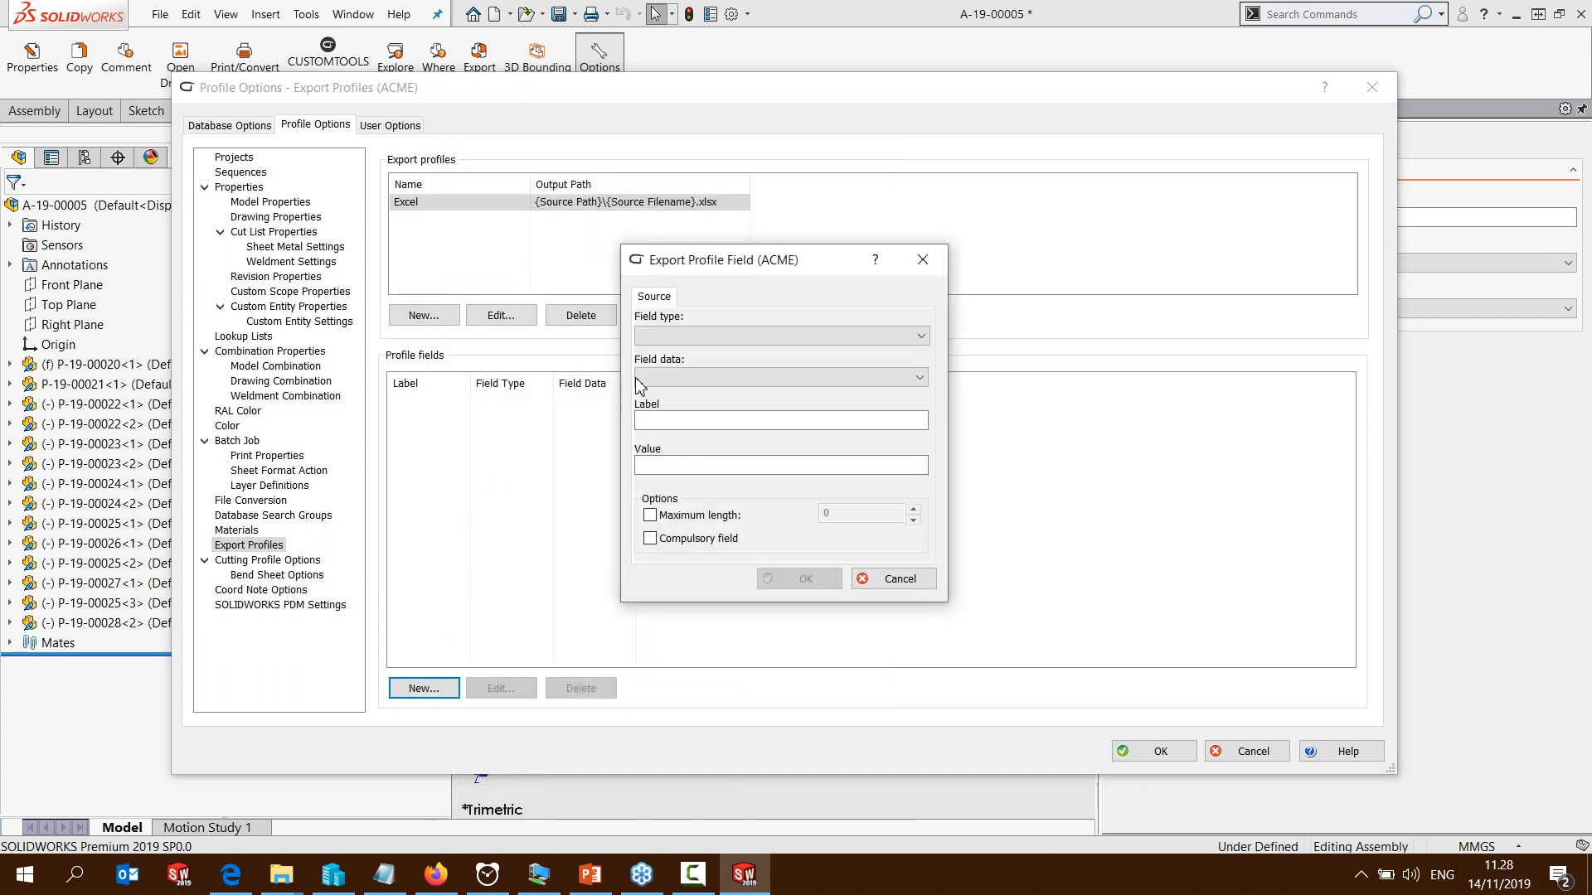
click(668, 336)
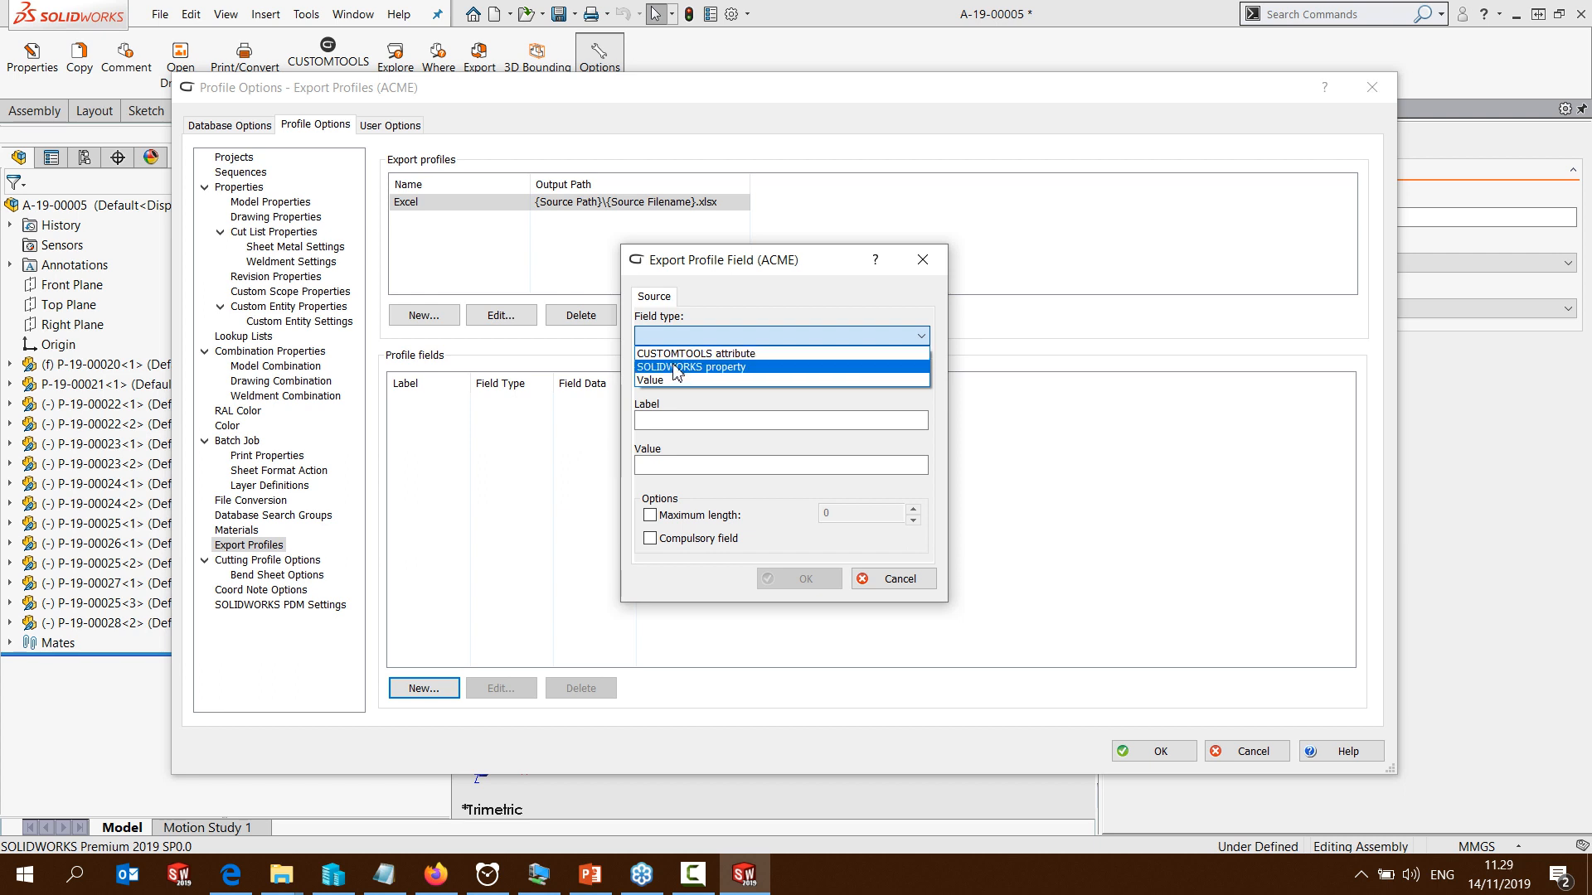
click(675, 366)
click(829, 378)
click(680, 439)
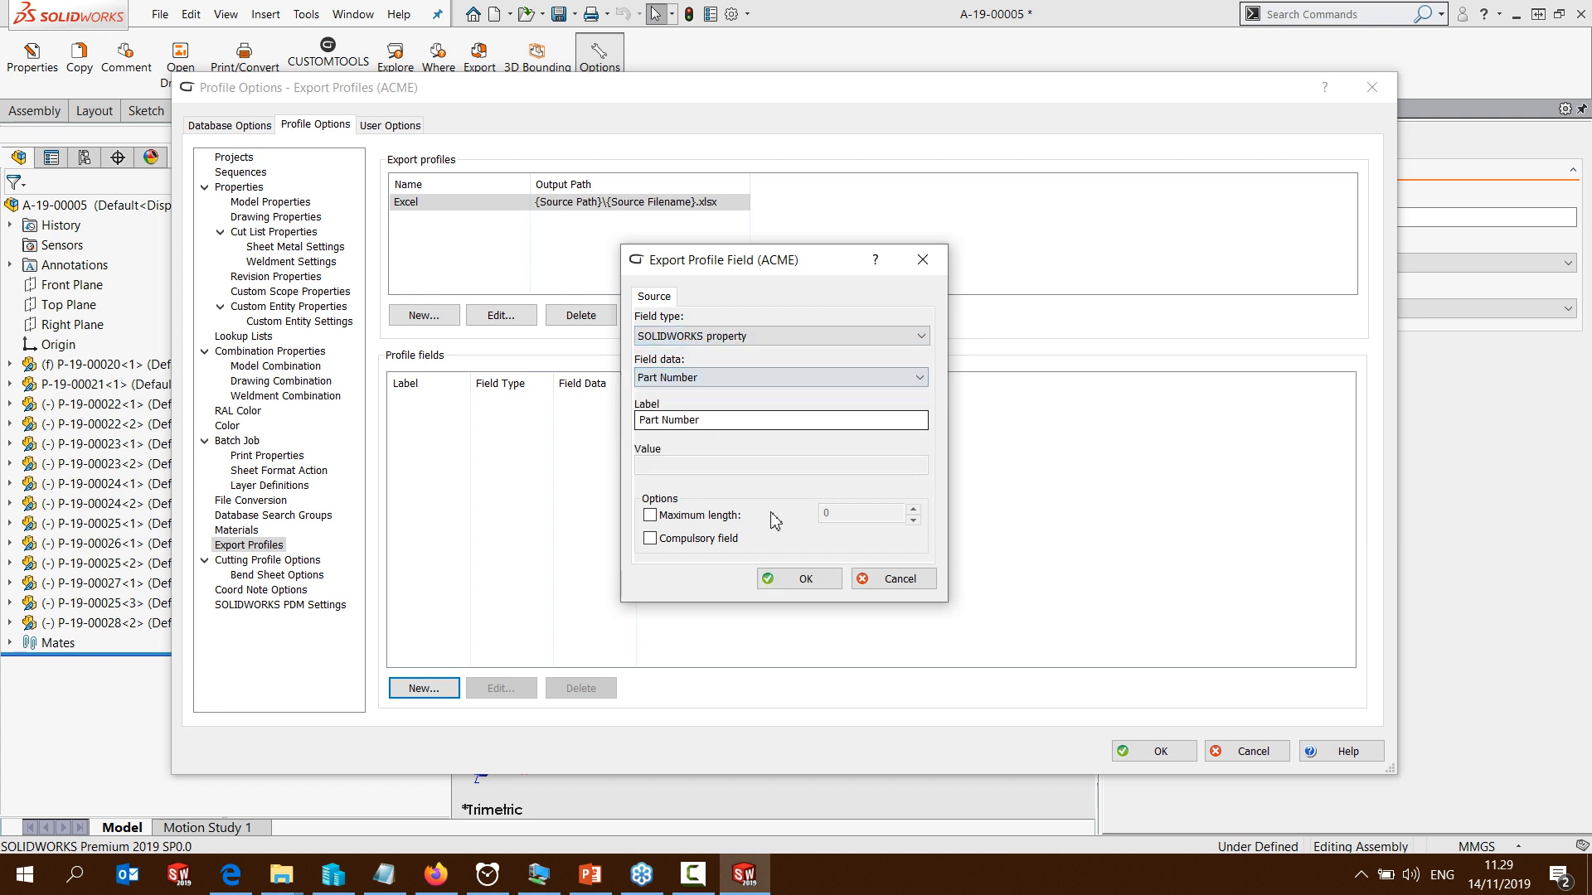
click(801, 578)
Add a profile field based on the CUSTOMTOOLS attribute Description to the Excel export profile
click(423, 688)
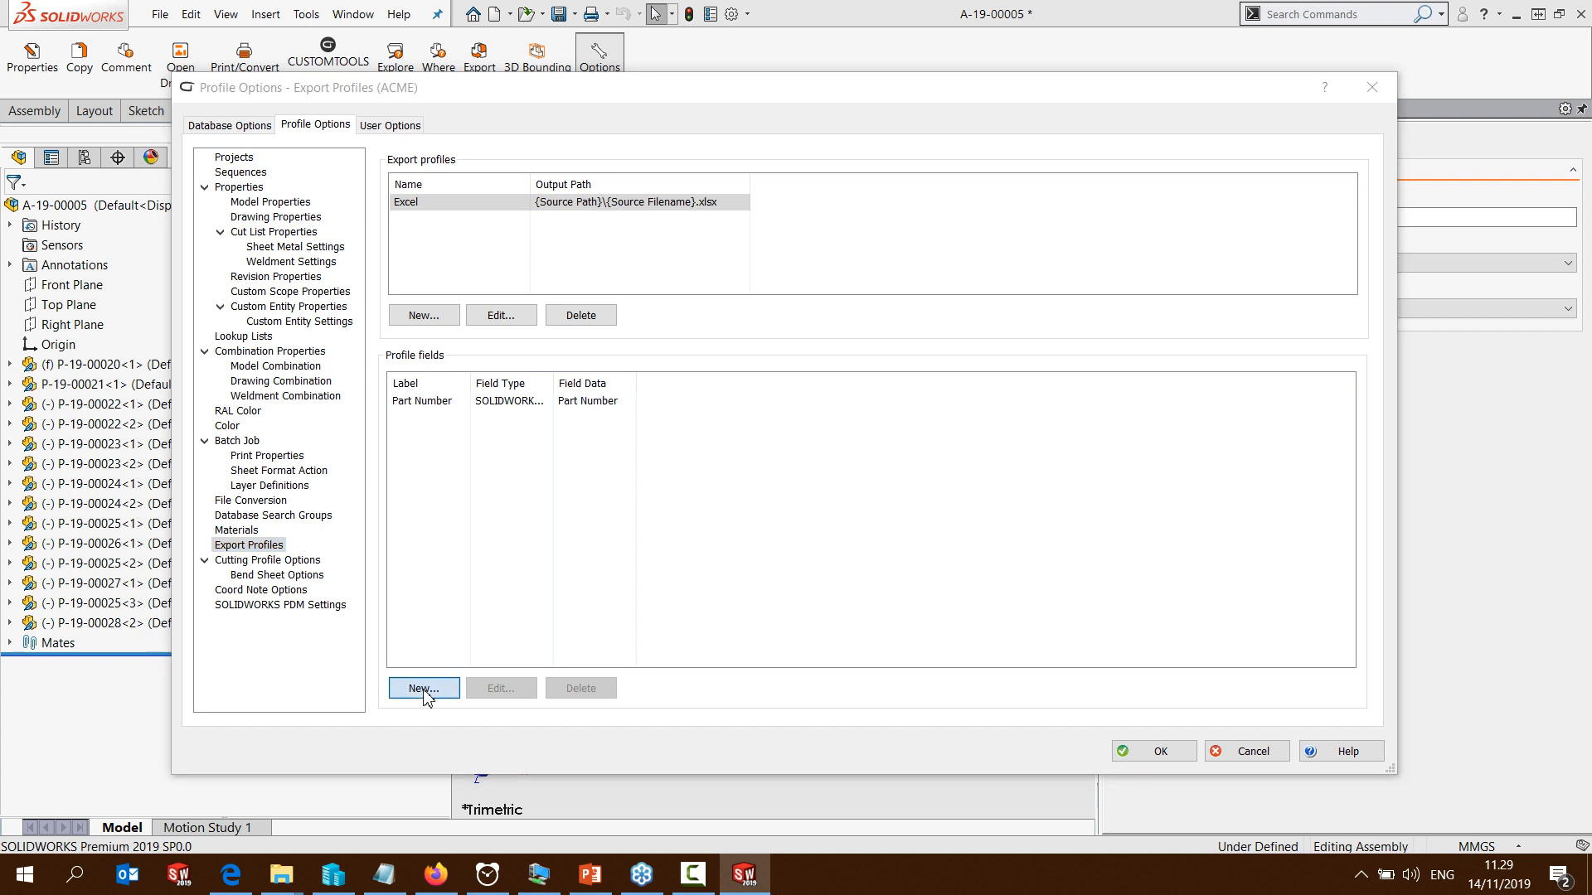
click(688, 336)
click(657, 354)
click(667, 378)
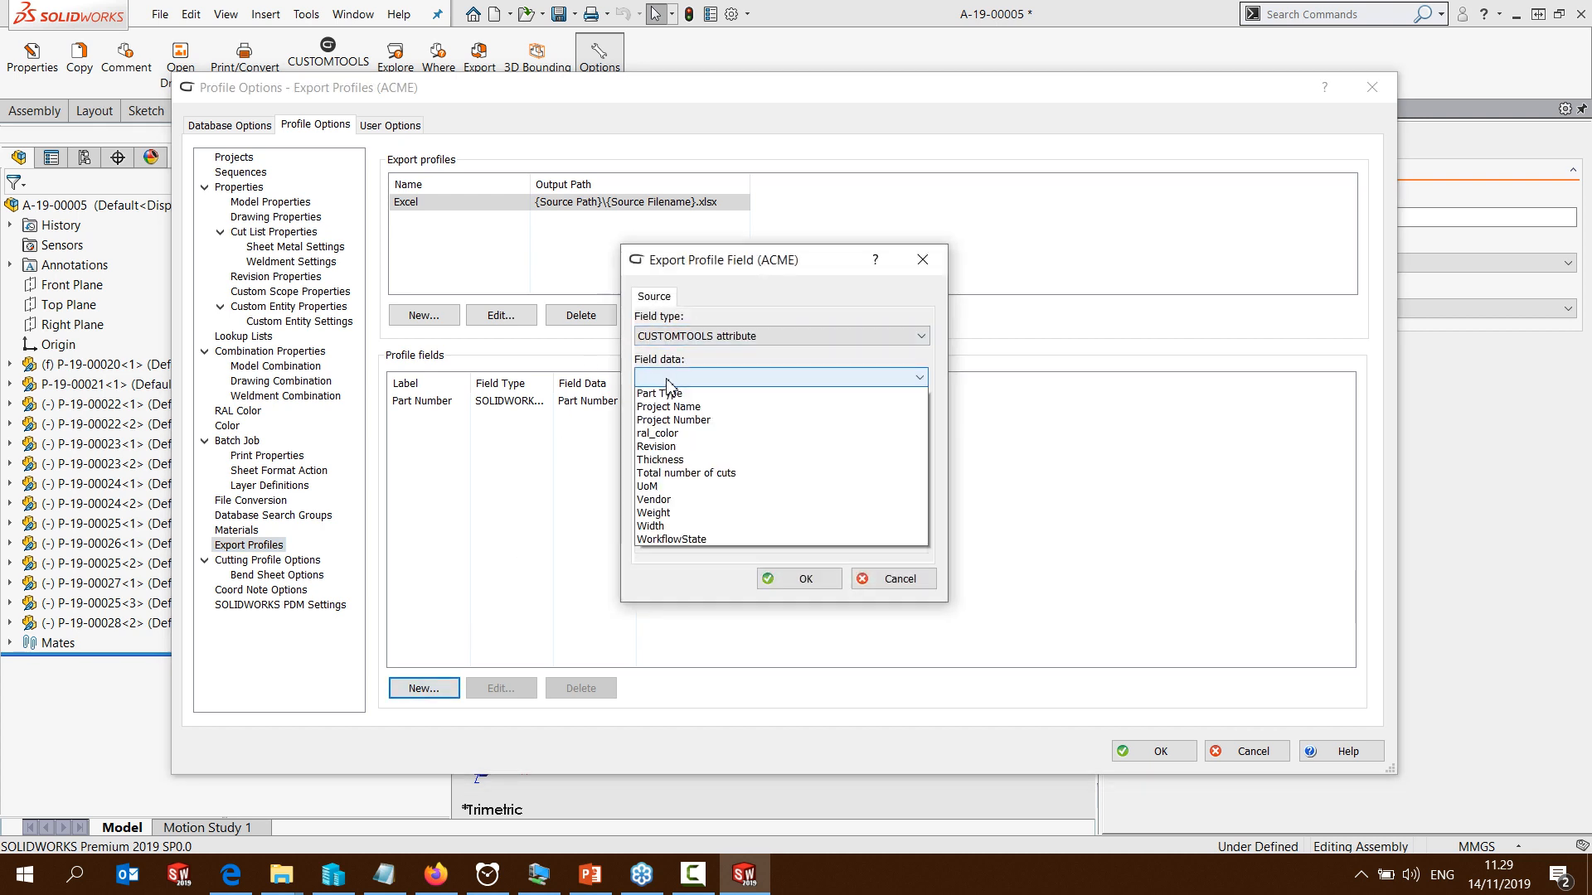
click(688, 417)
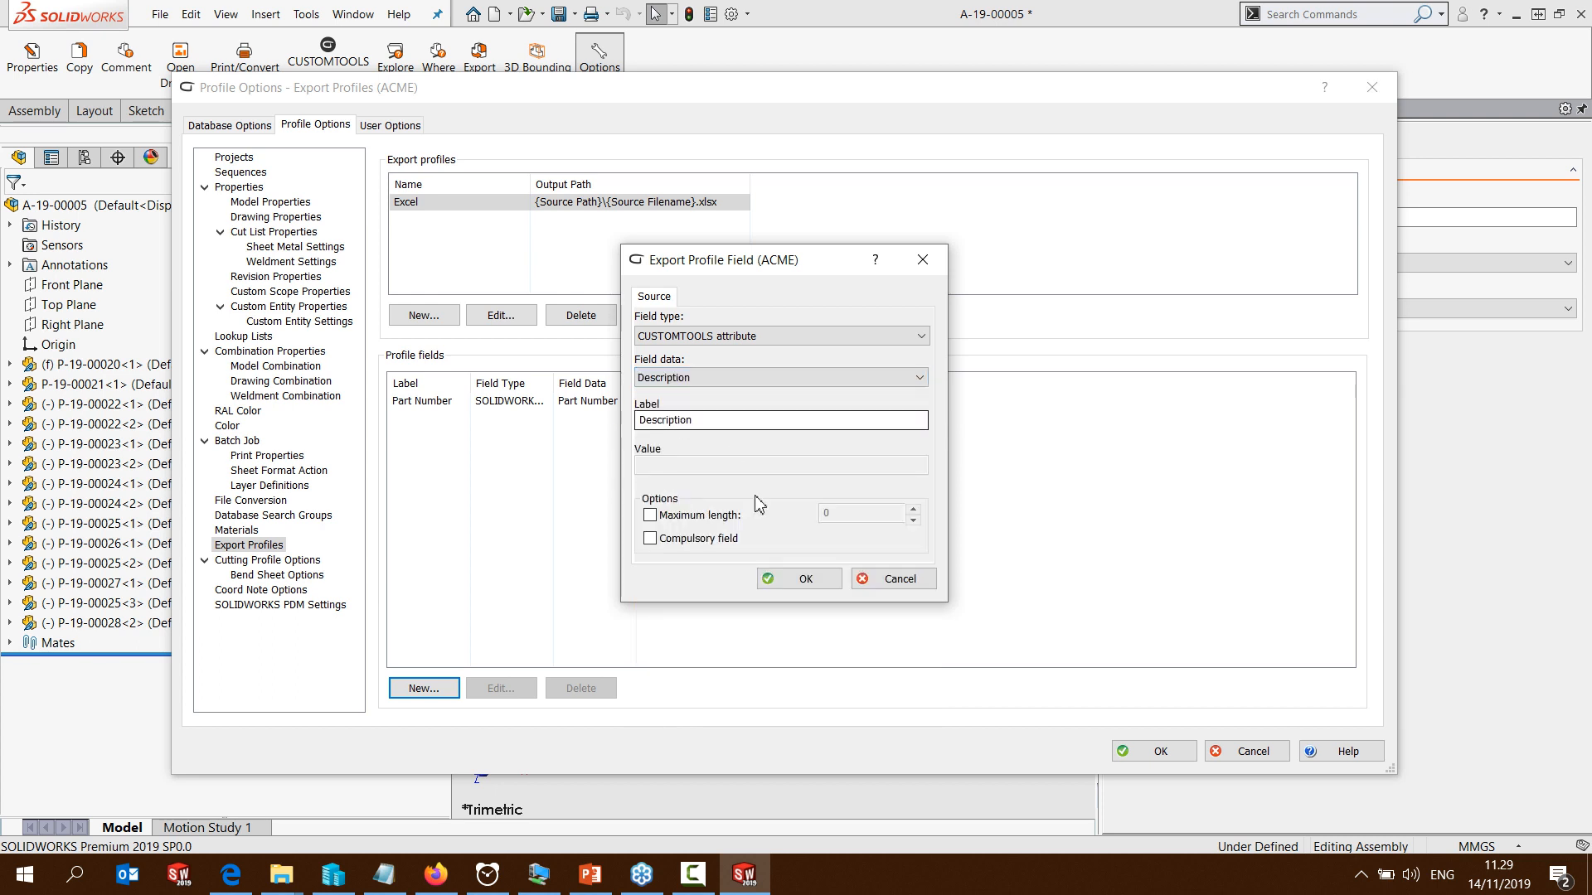
click(792, 578)
Add a profile field for the SOLIDWORKS property Quantity to the Excel export profile
click(427, 688)
click(691, 336)
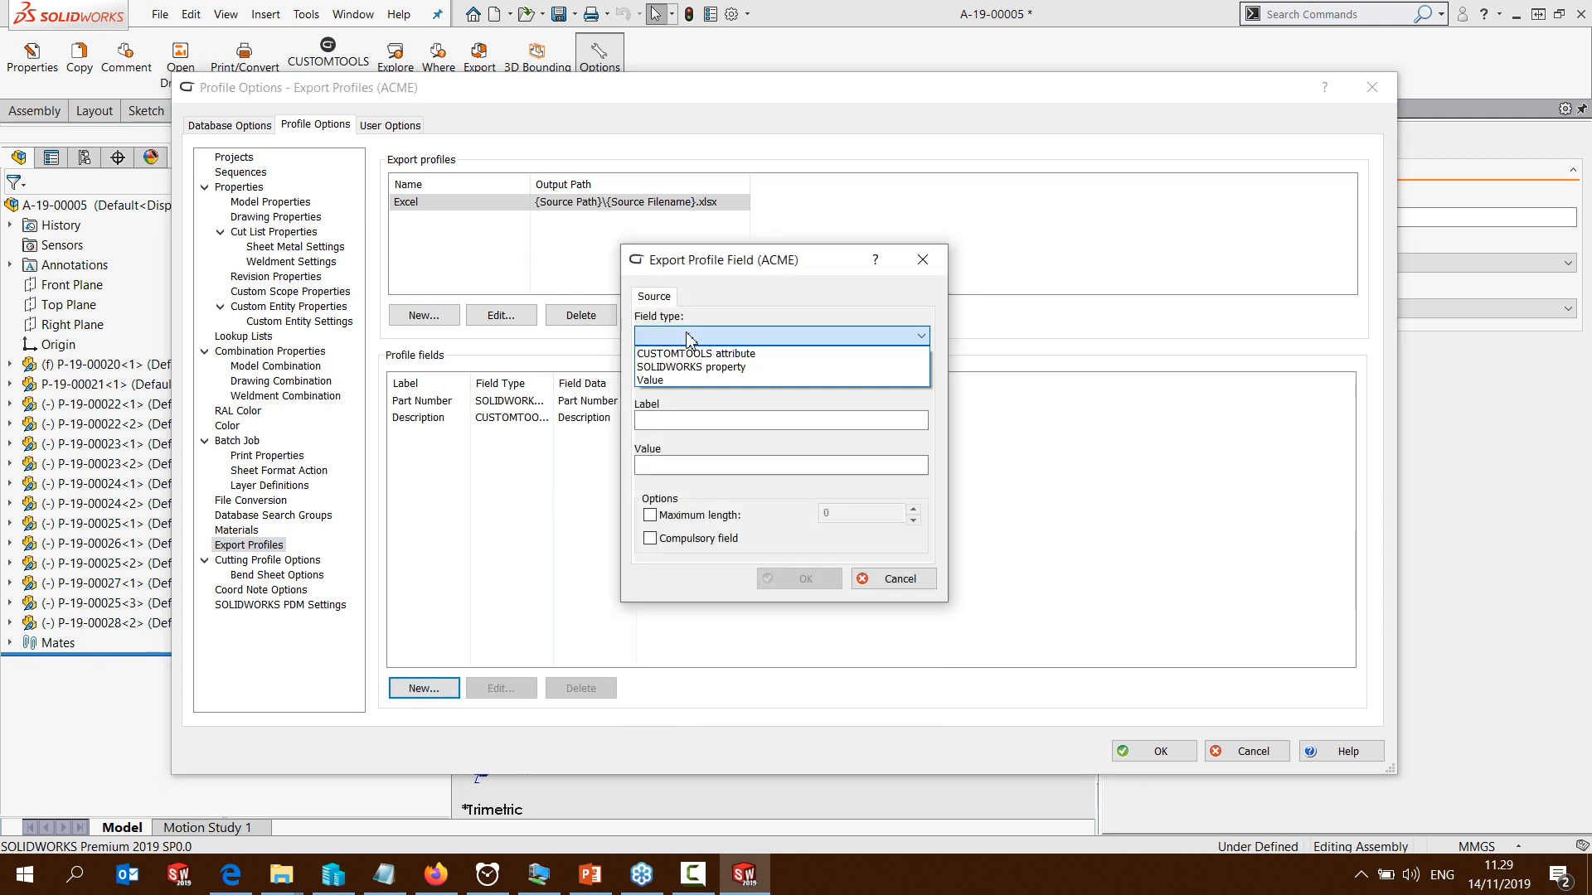
click(665, 370)
click(669, 378)
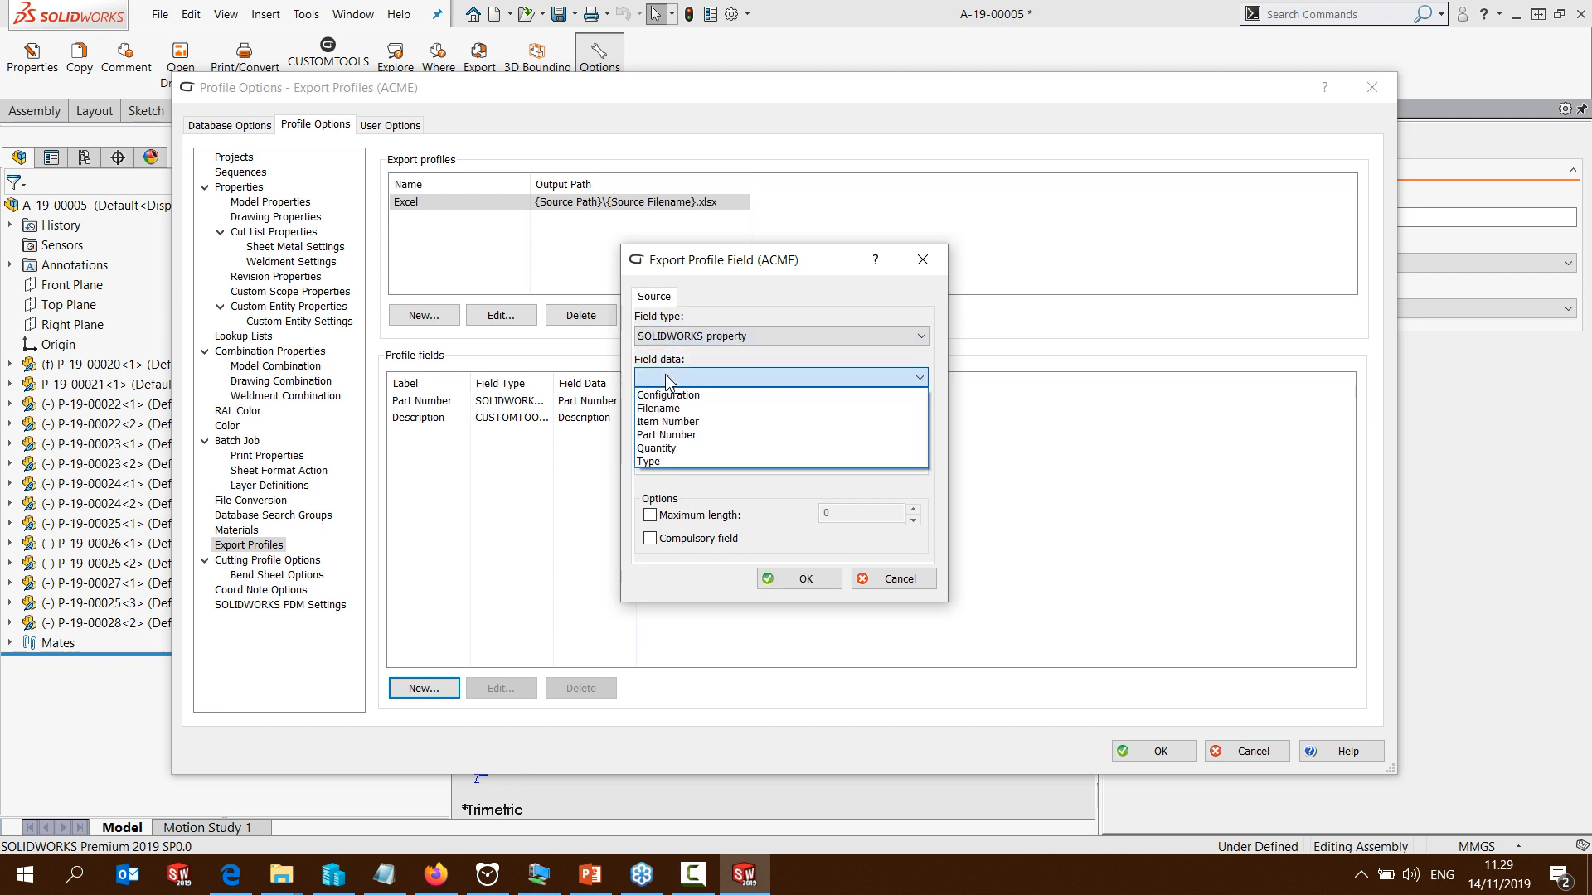
click(657, 447)
click(802, 579)
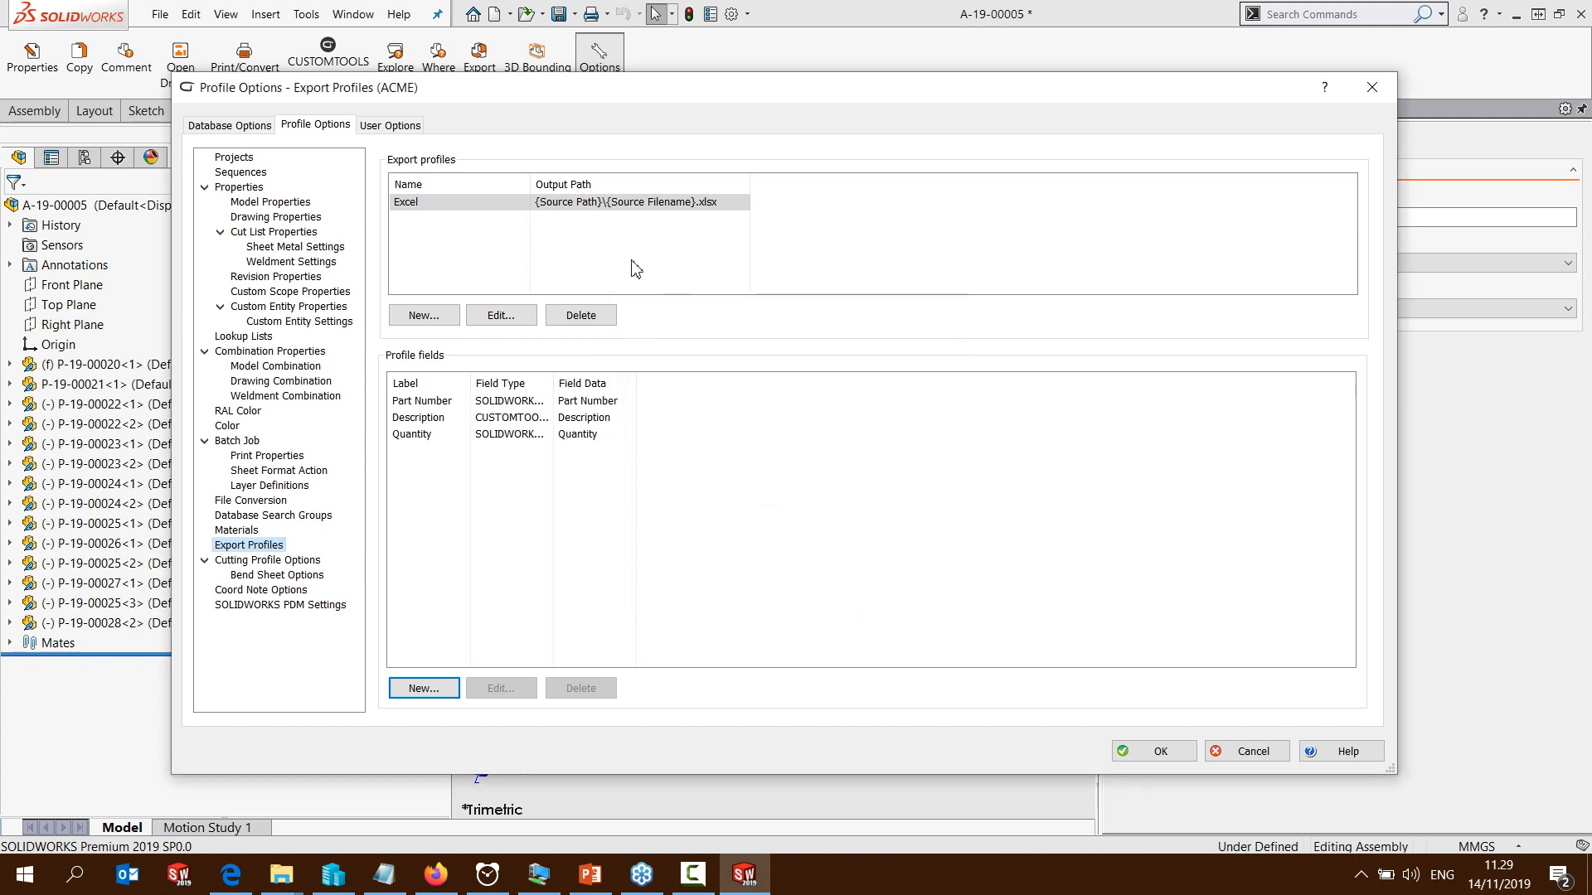
Add a profile field for the CUSTOMTOOLS attribute item_desc1, labelled Item Desc
click(423, 689)
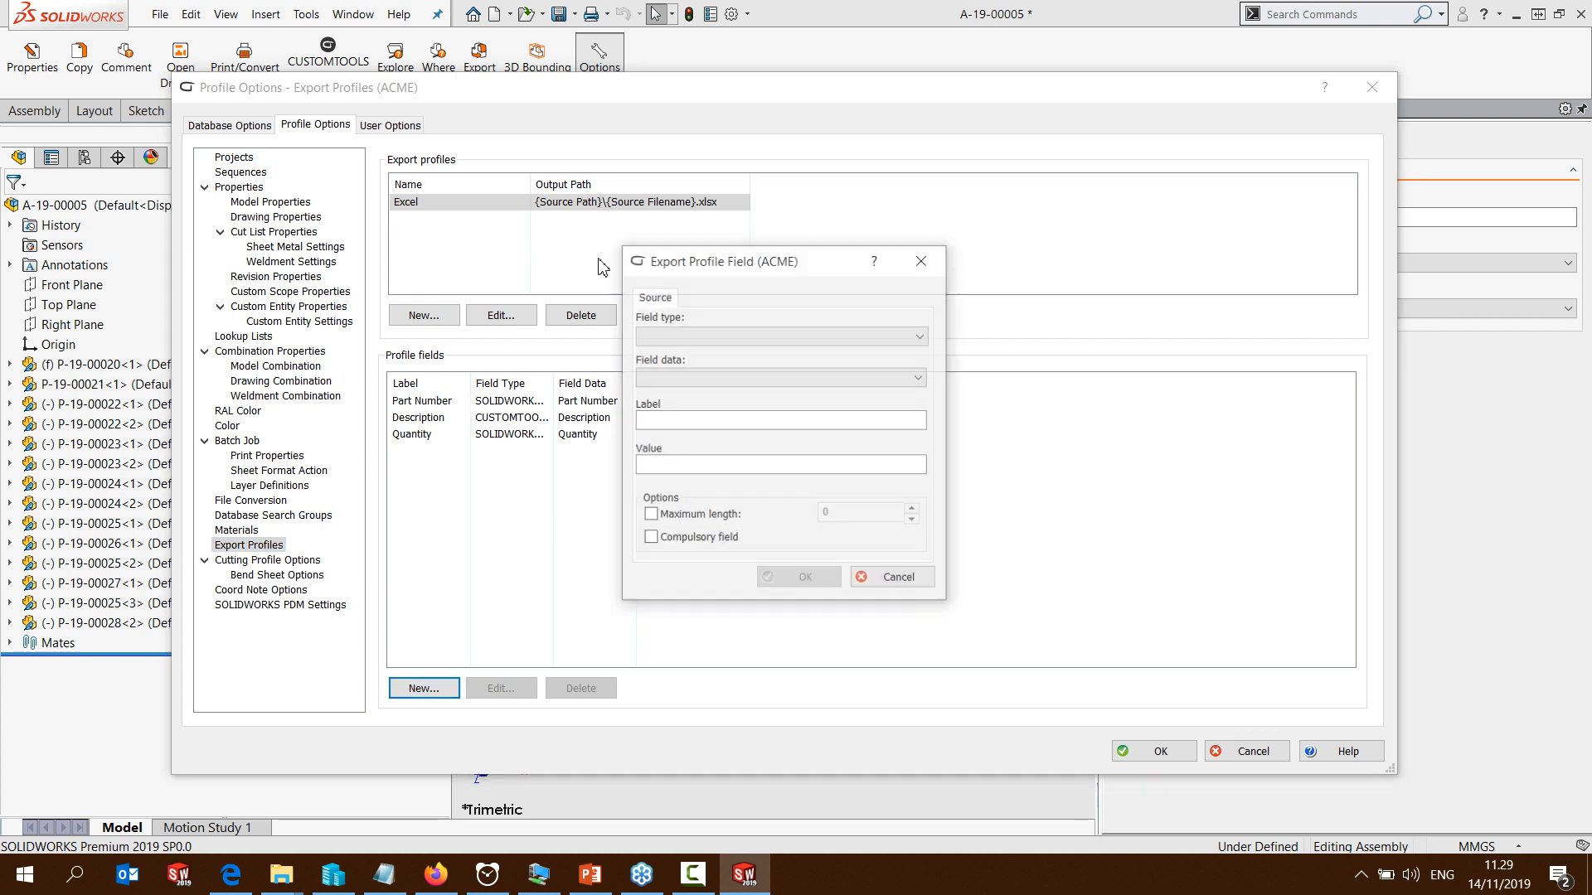
click(670, 337)
click(671, 353)
click(671, 378)
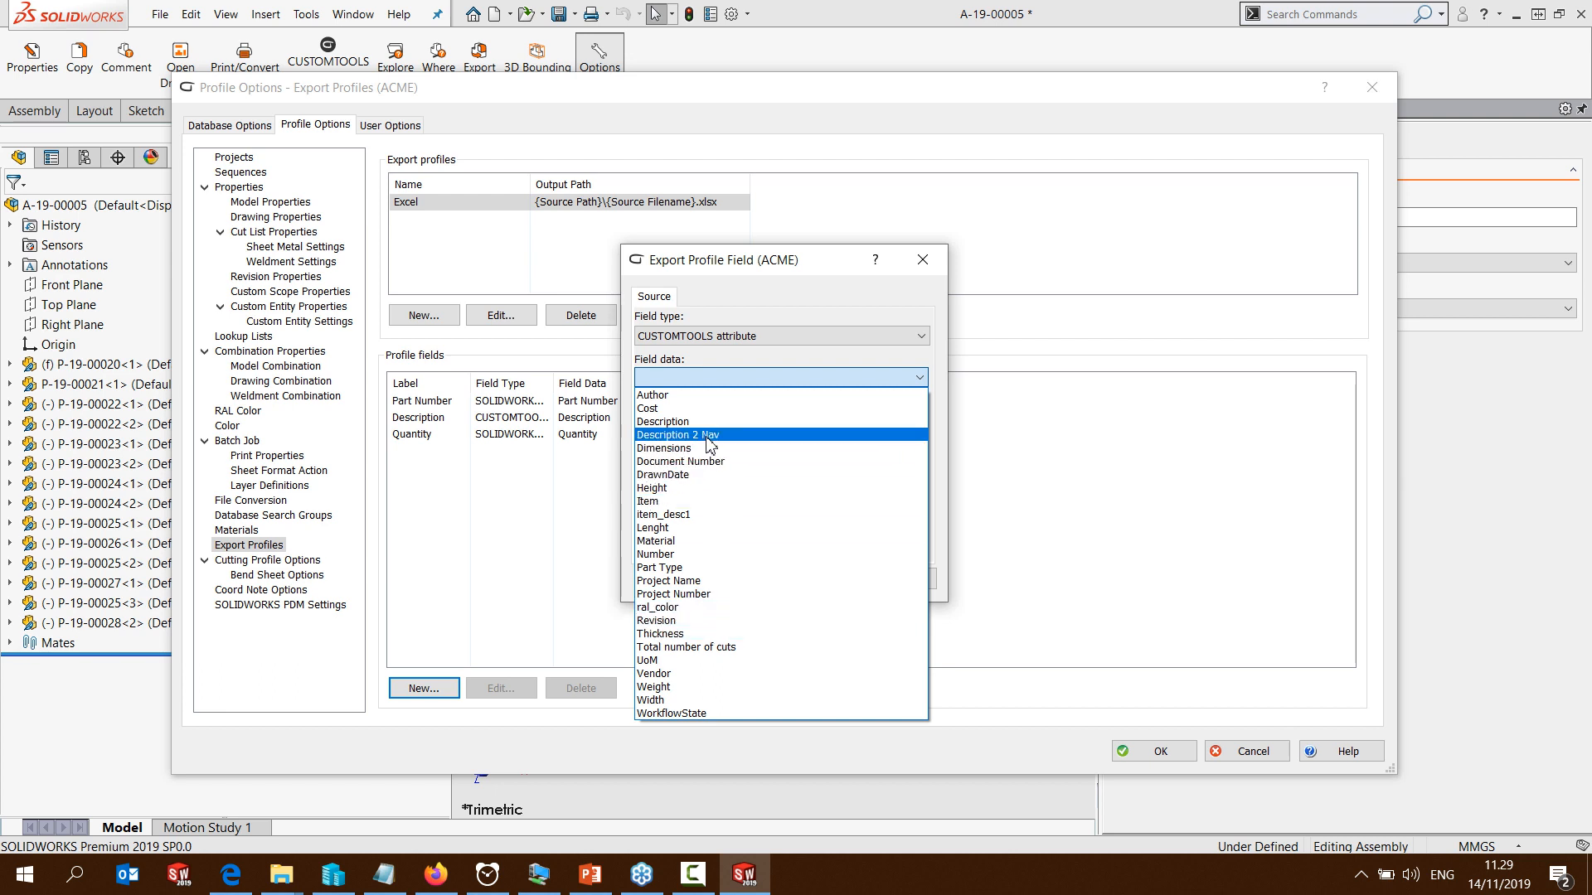
click(694, 516)
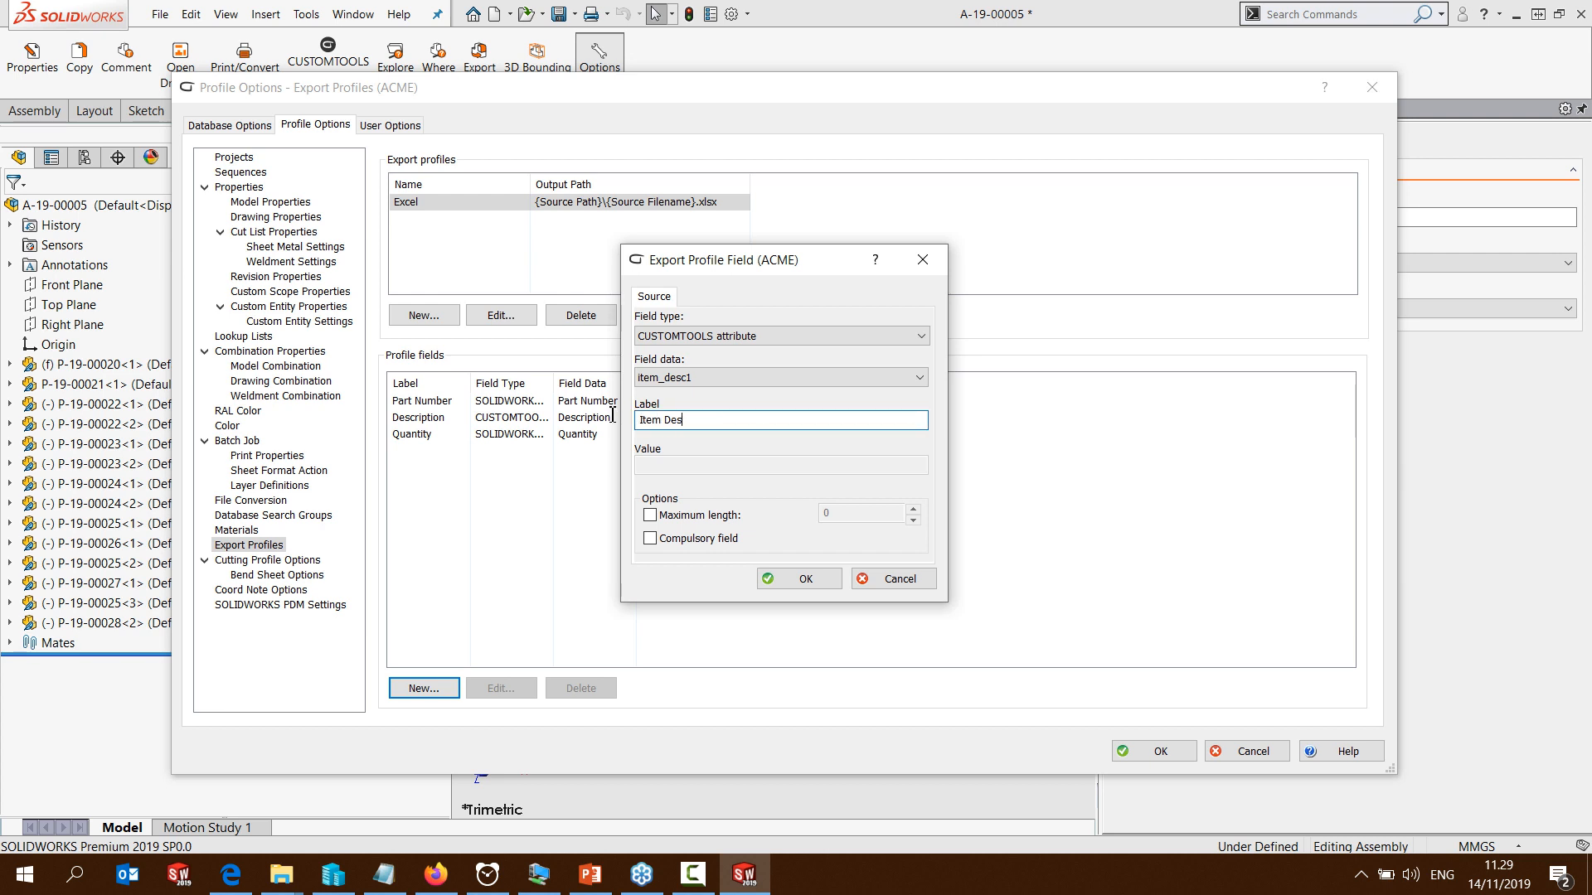
click(786, 583)
Add a profile field for the CUSTOMTOOLS attribute ral_color, labelled RAL color
click(424, 688)
click(681, 336)
click(682, 349)
click(682, 377)
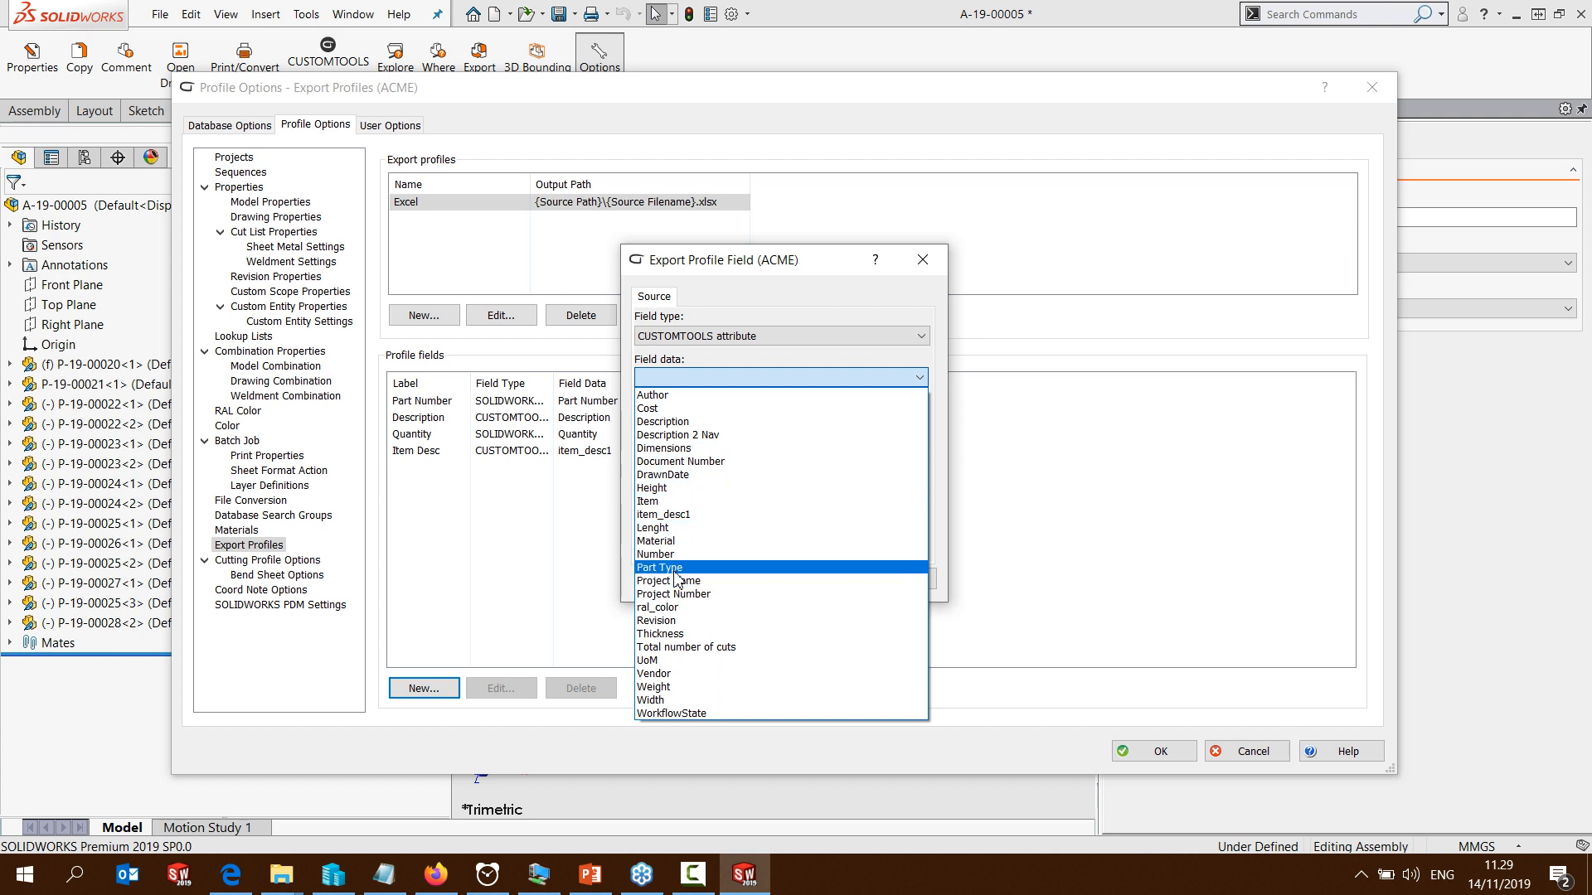
click(675, 609)
drag(657, 421, 611, 426)
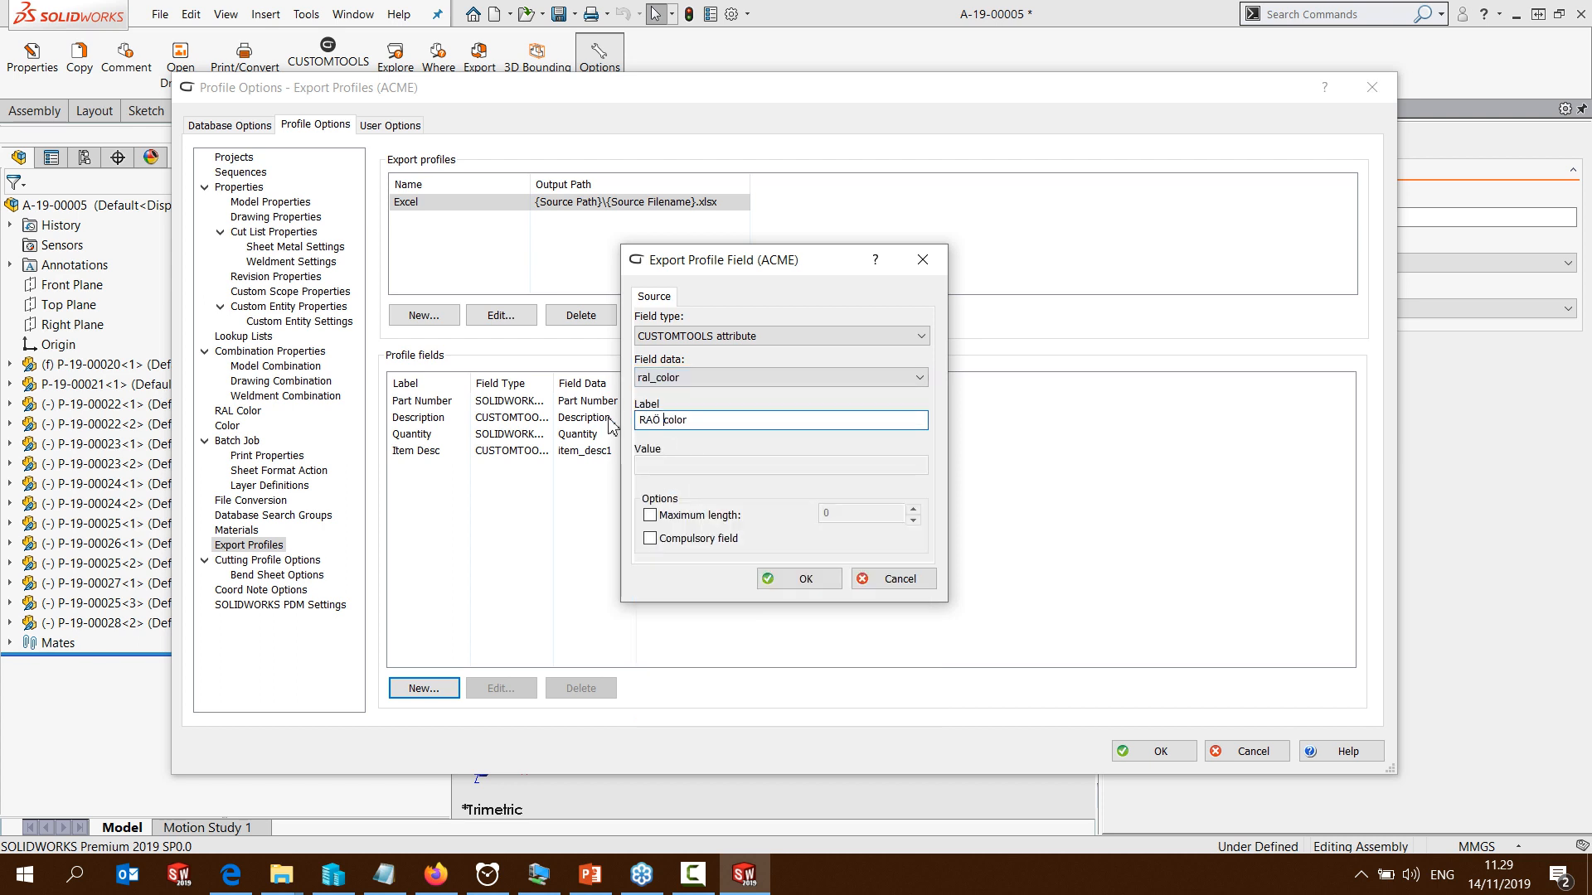
click(805, 580)
Add a profile field of type Value labelled Preview, and save the profile options
click(441, 689)
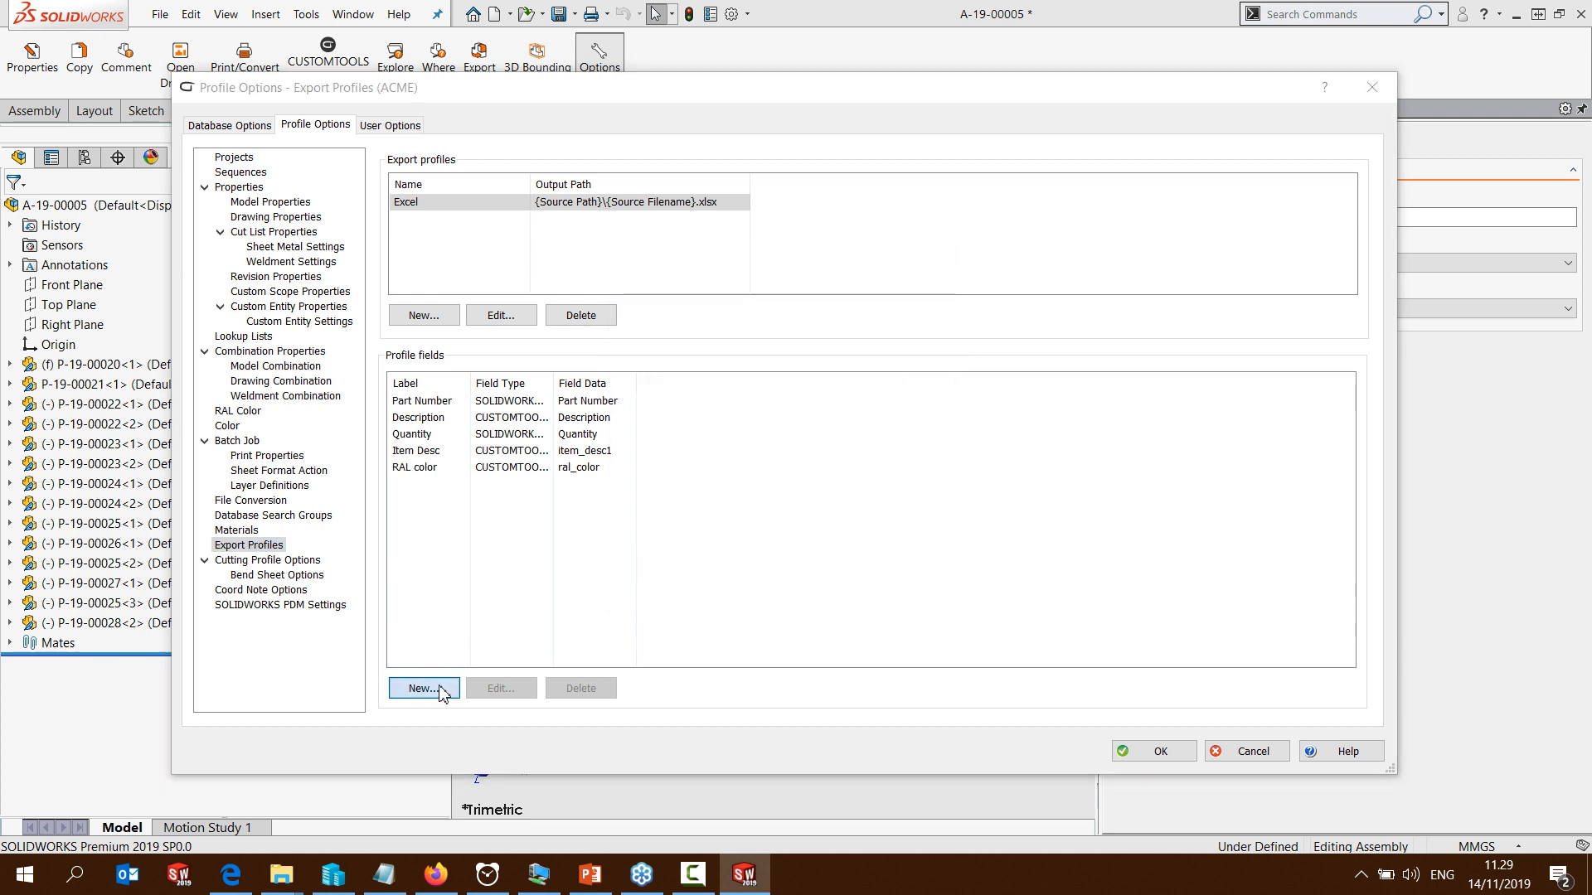
click(681, 336)
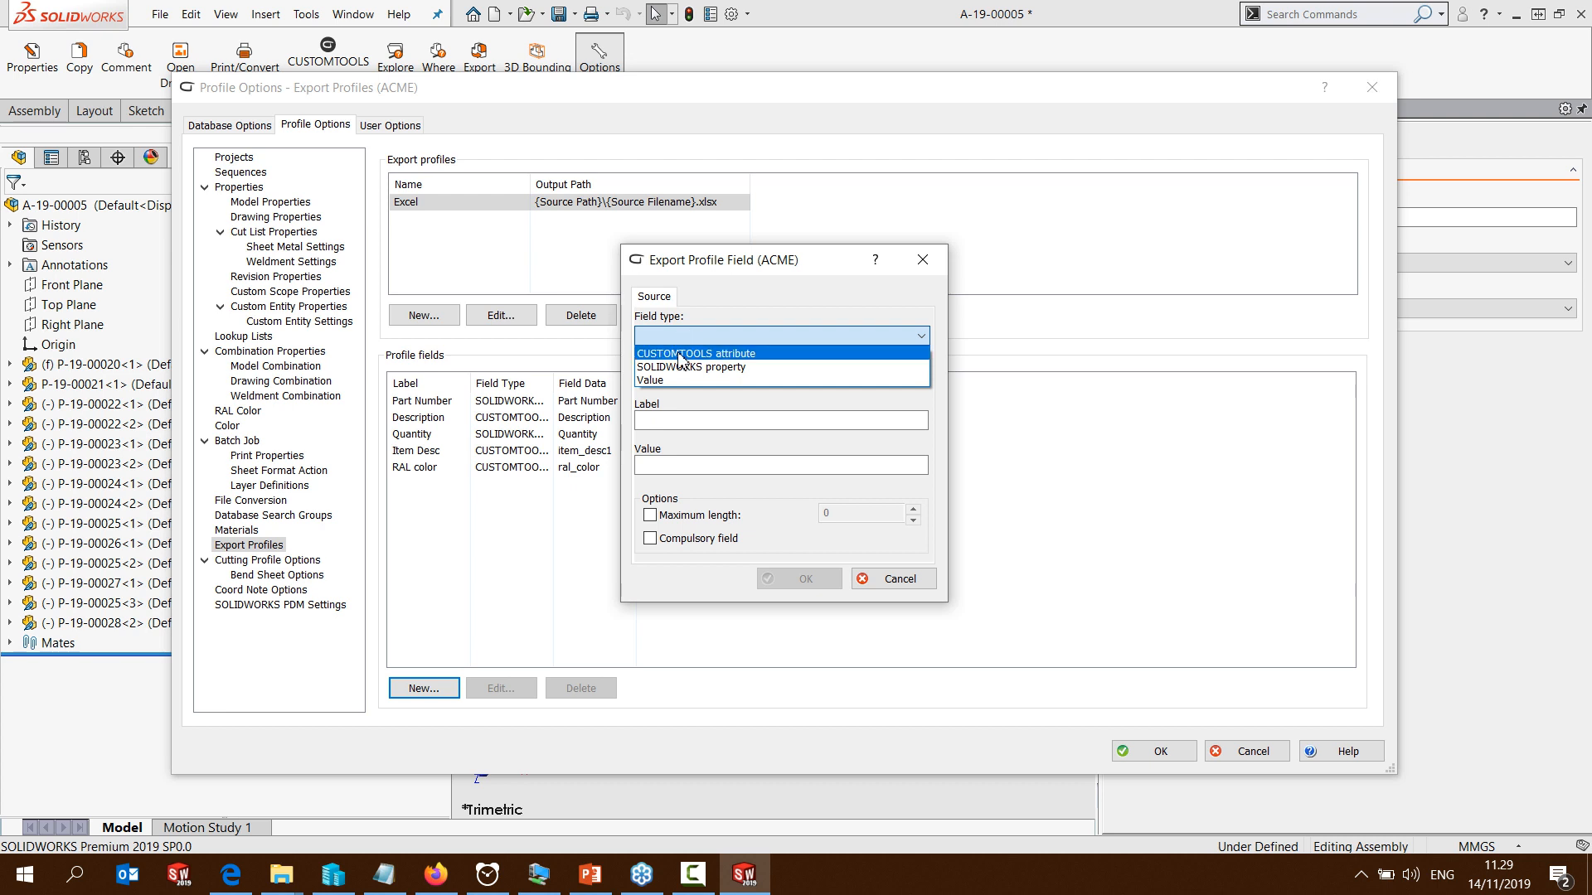
click(653, 381)
click(660, 421)
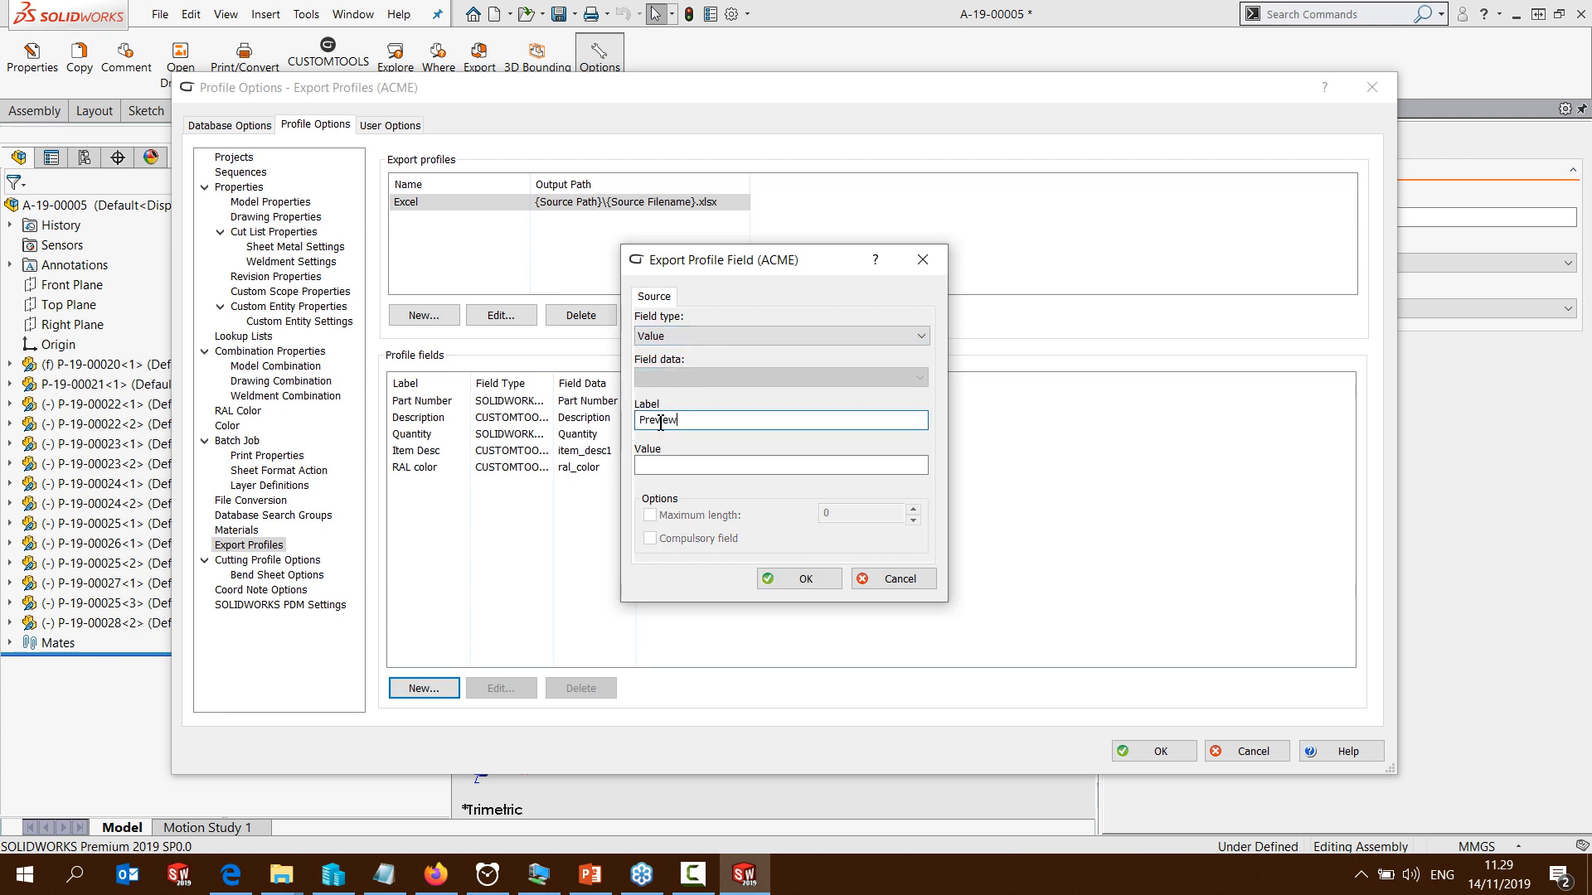
text(Preview)
click(806, 579)
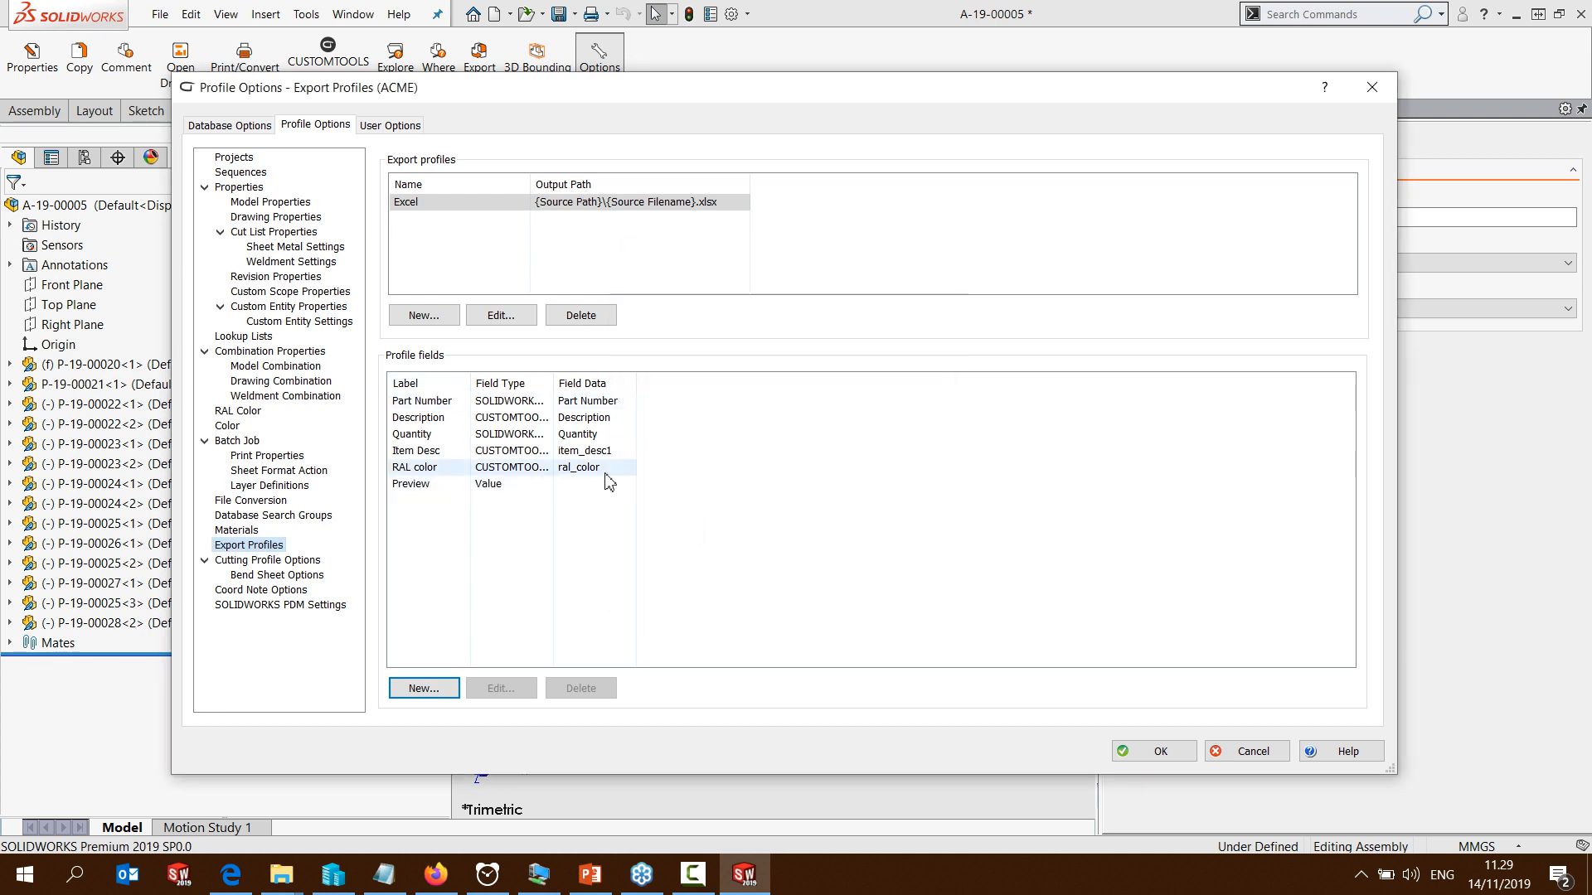
click(1169, 753)
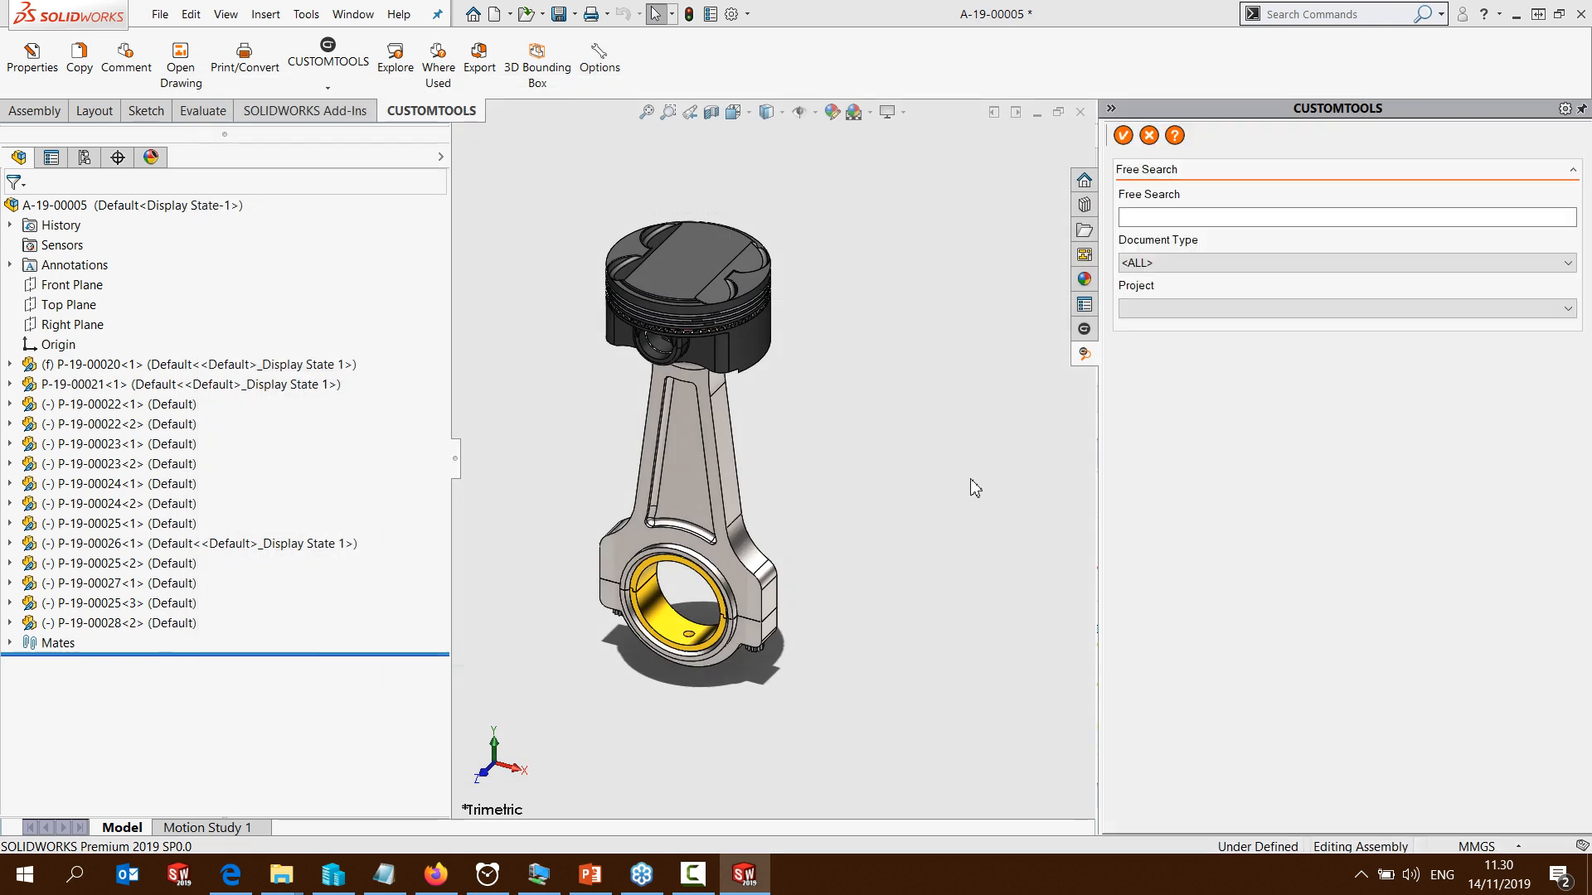
Export the open assembly's structure with the Excel export profile, without saving the assembly file first
click(480, 67)
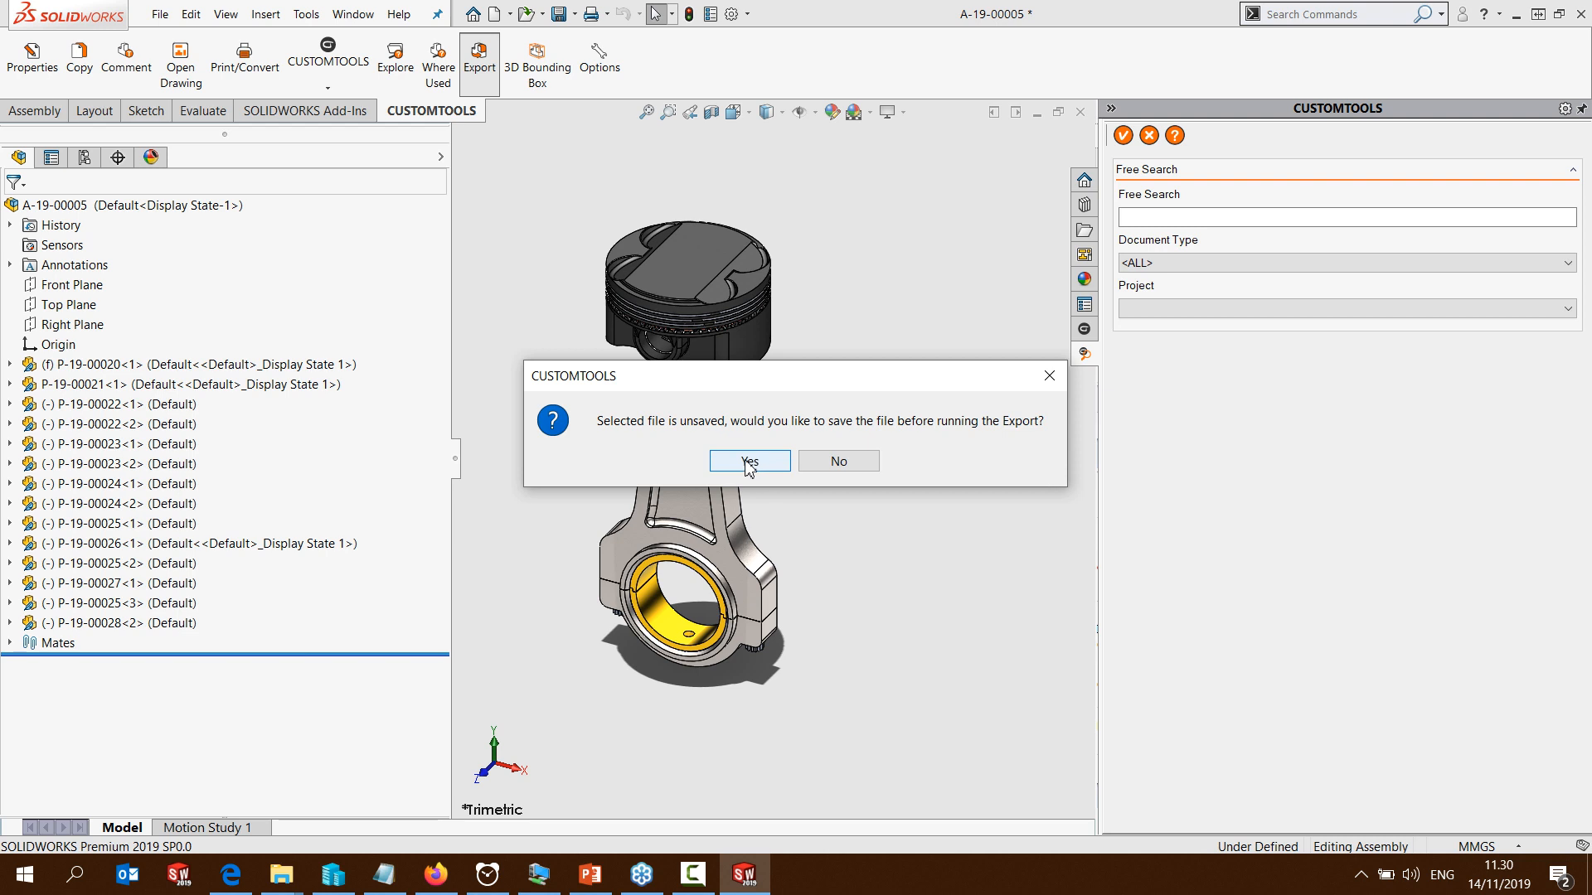
click(838, 462)
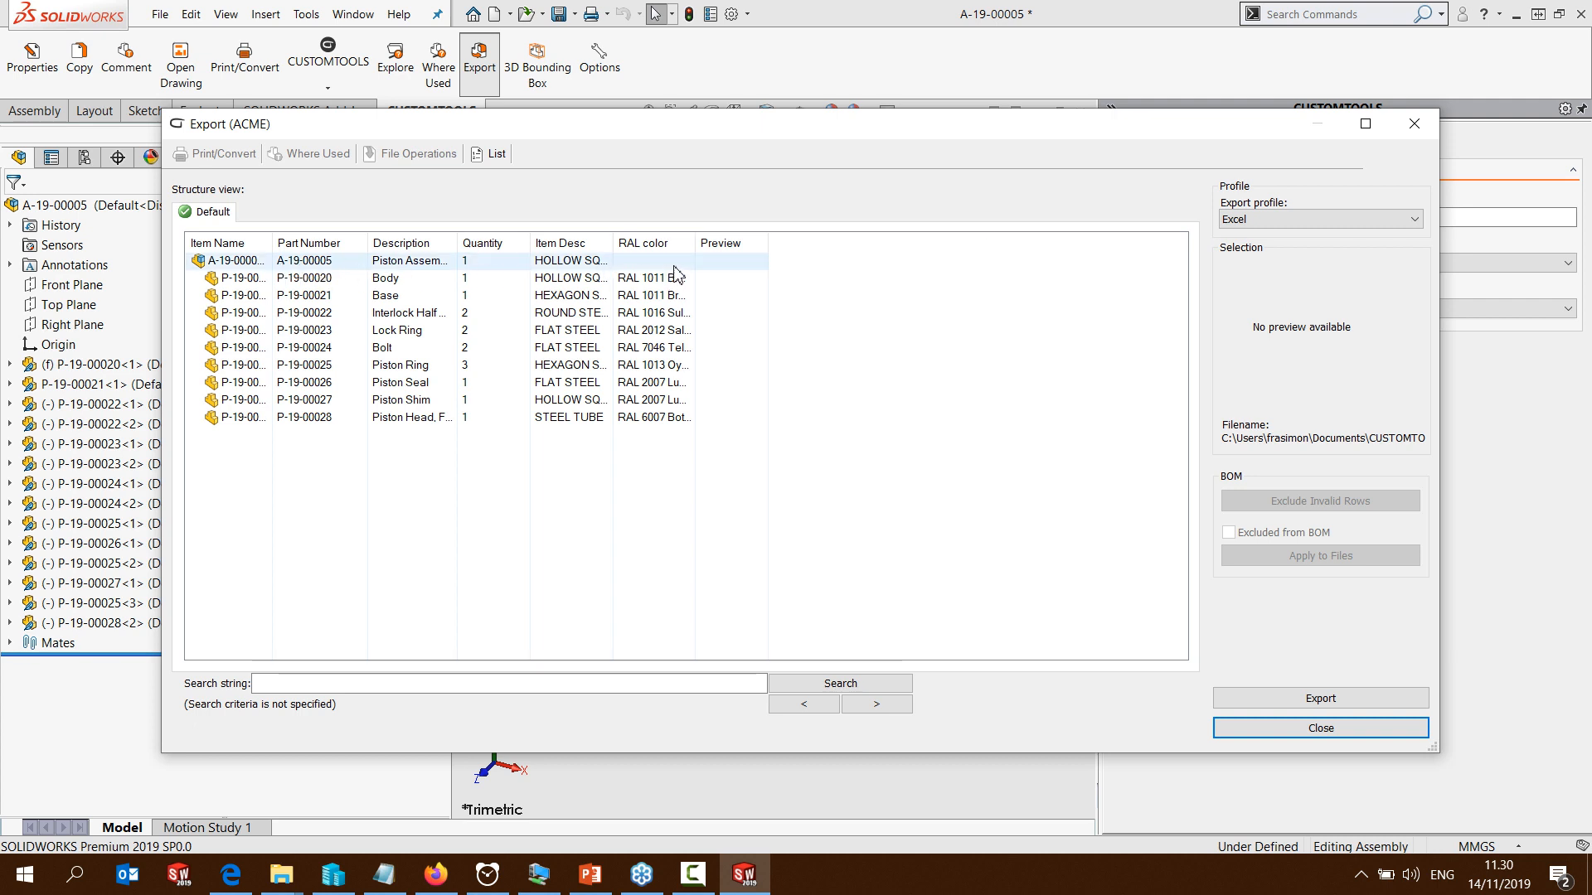
click(1275, 704)
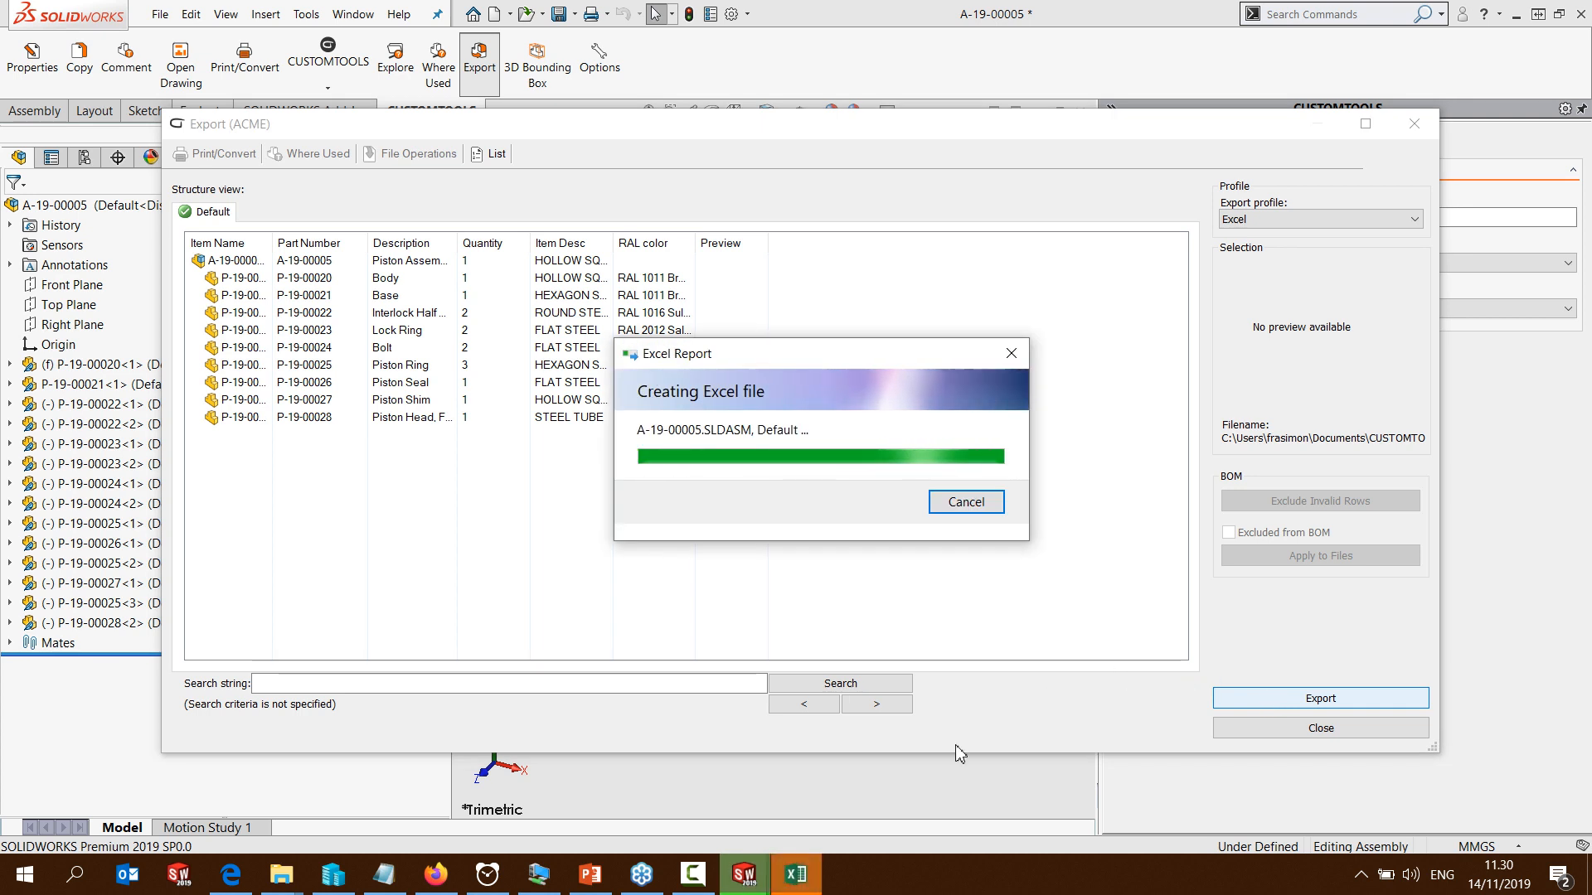
Switch to Excel to examine the exported assembly parts list with its preview images, and close the workbook
click(796, 877)
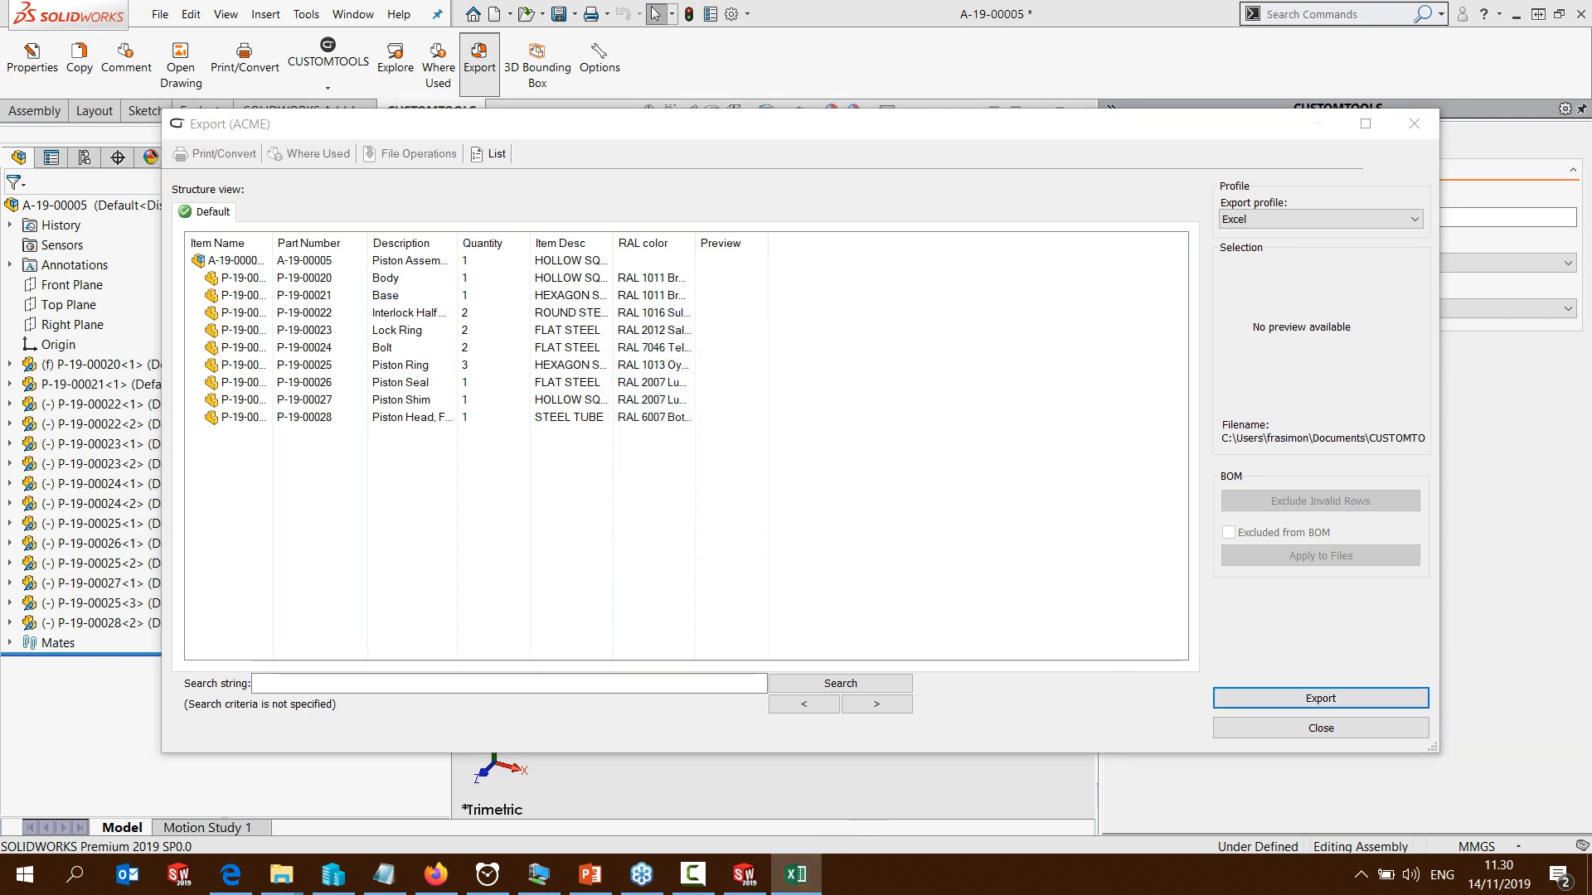
drag(1591, 50, 531, 0)
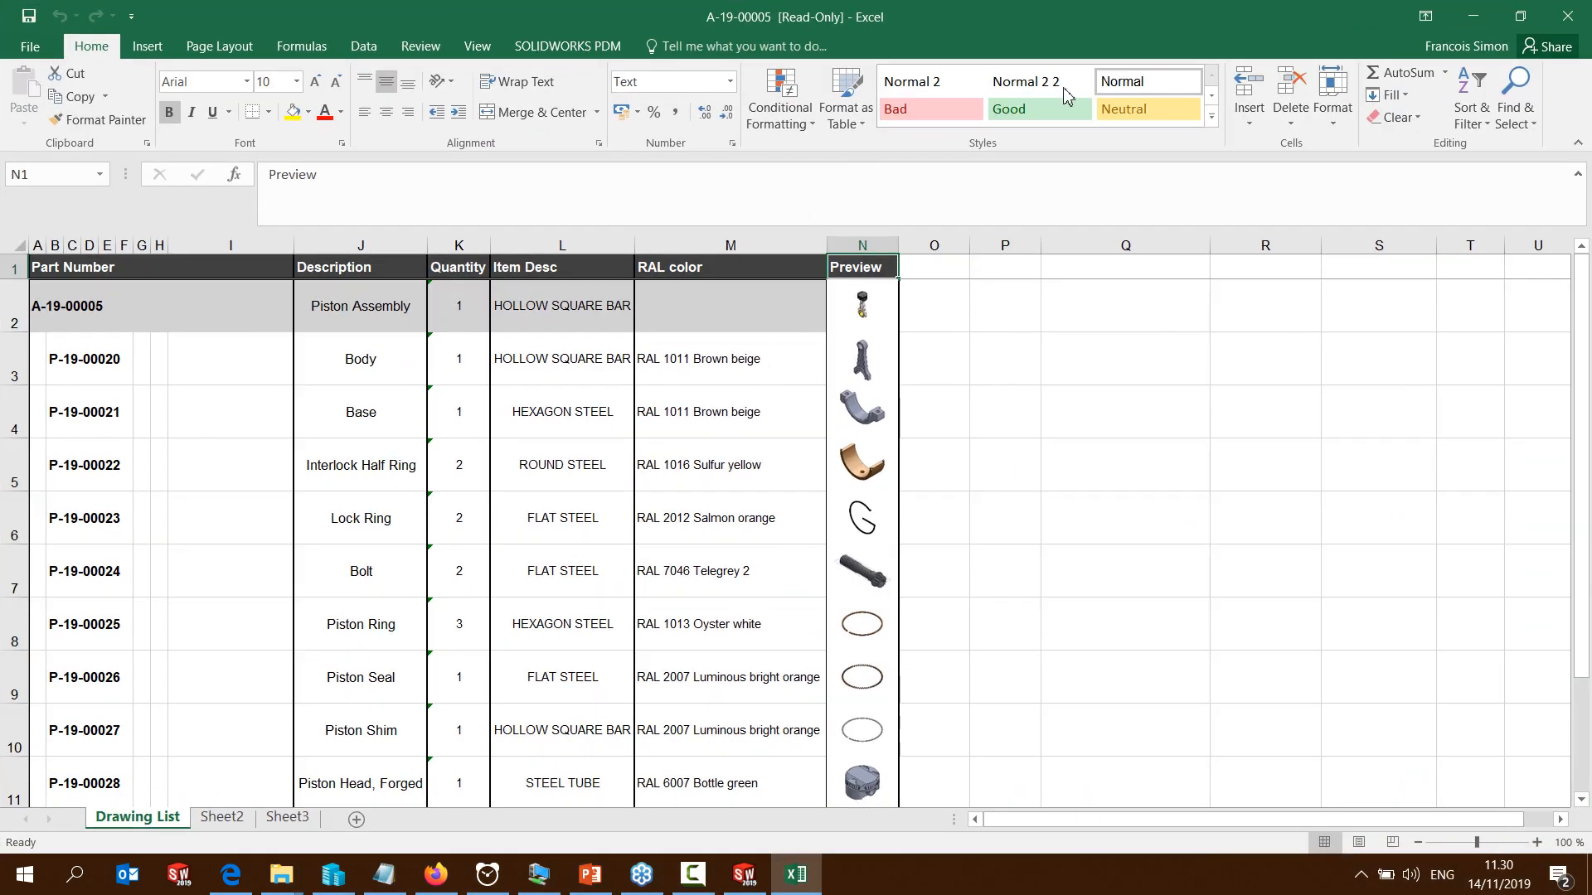
click(1569, 23)
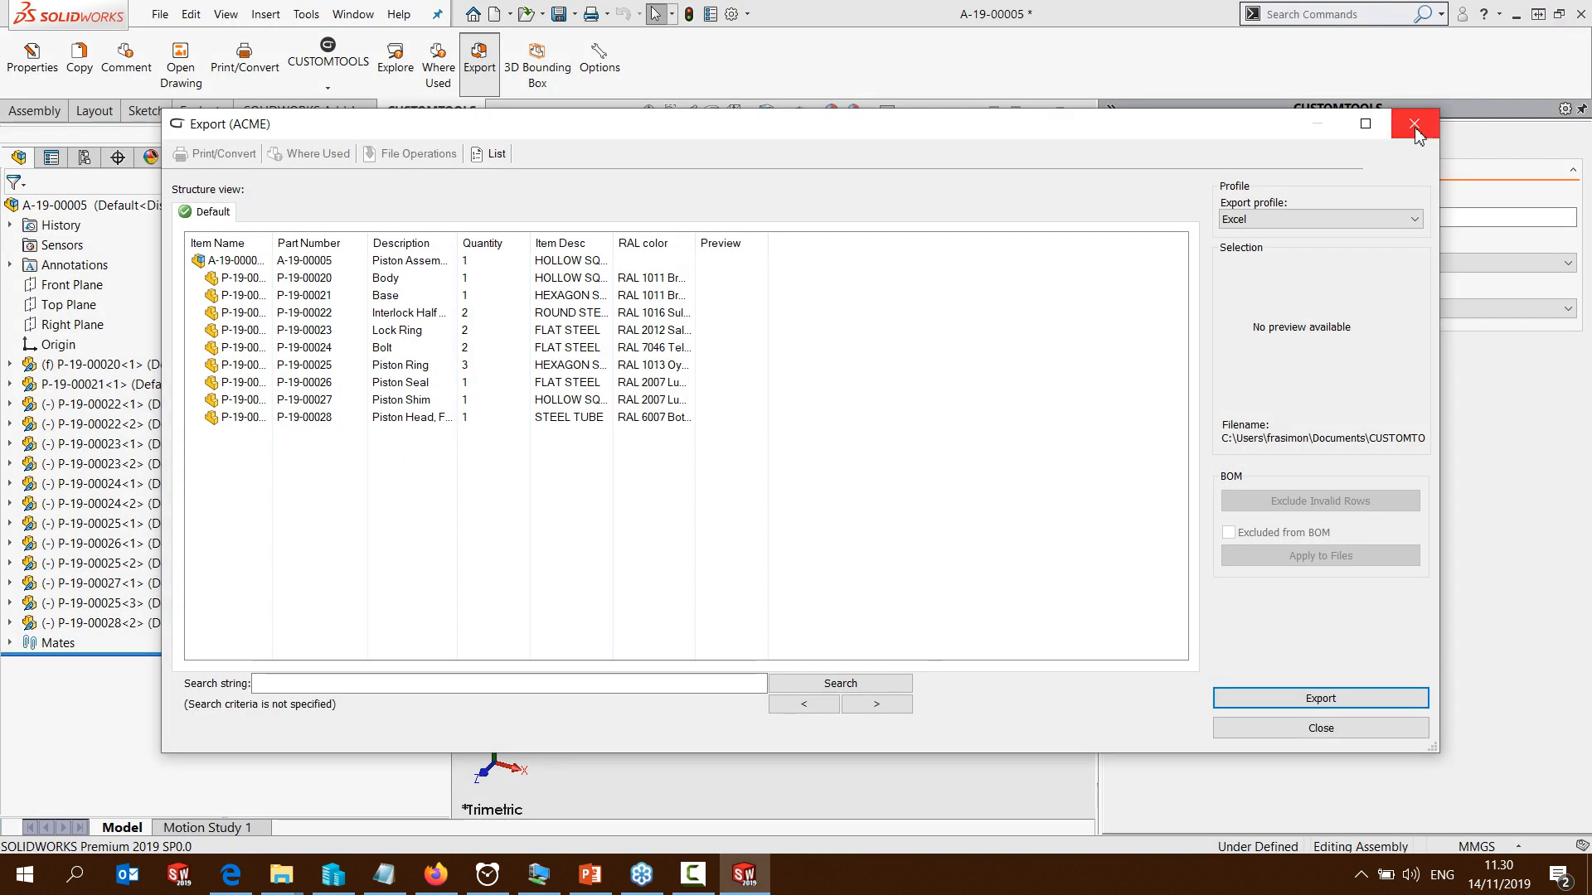
Close the export window, examine the CUSTOMTOOLS properties of the connecting rod body and piston head, and leave them without saving
click(1415, 124)
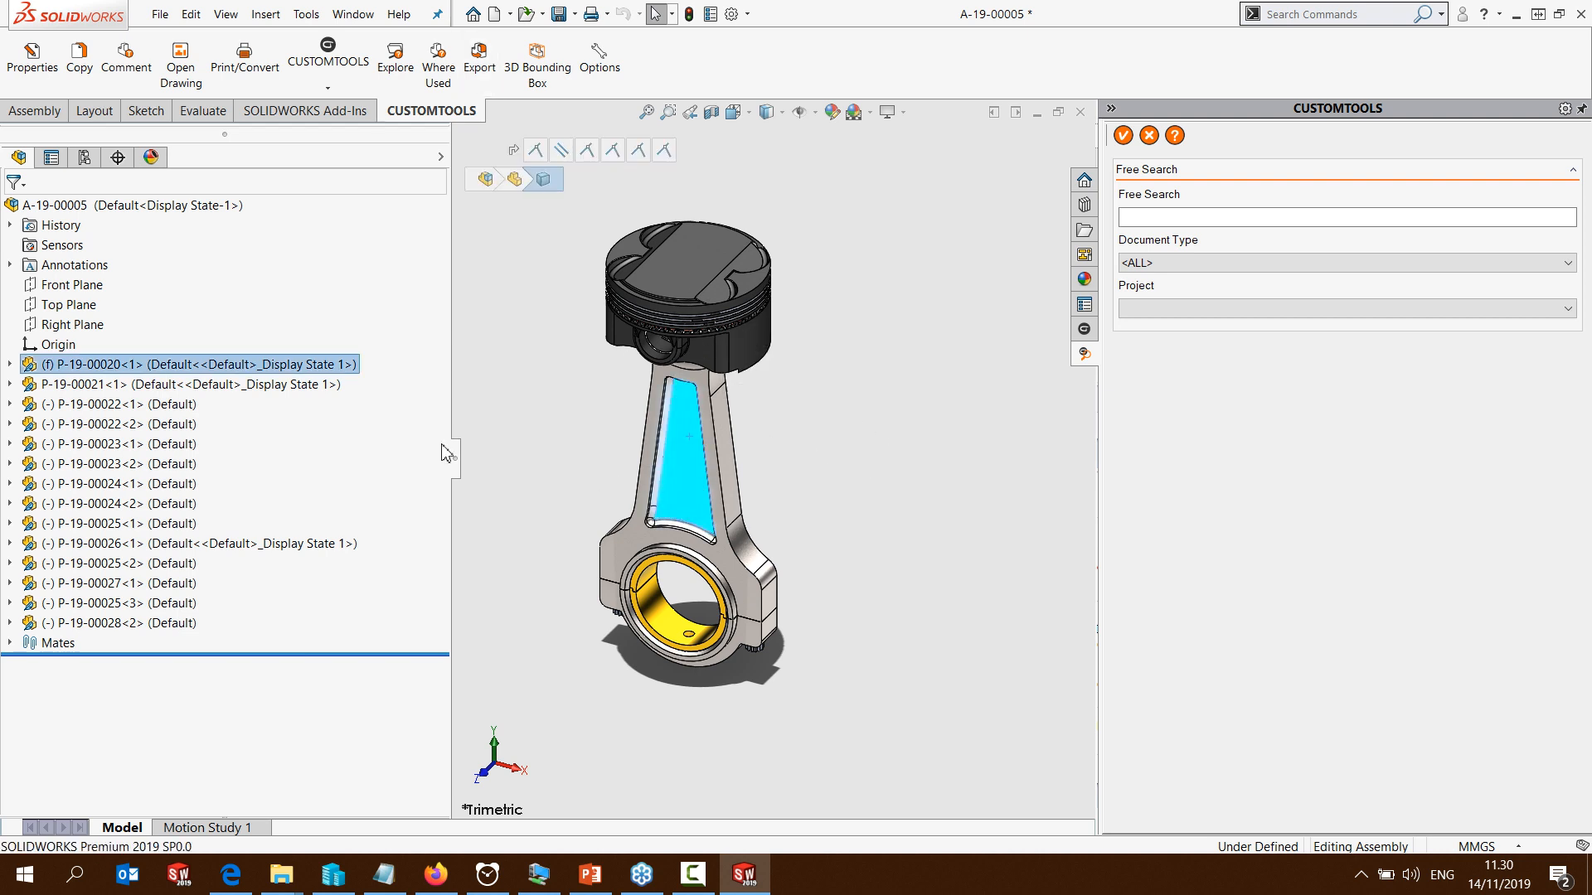
click(39, 66)
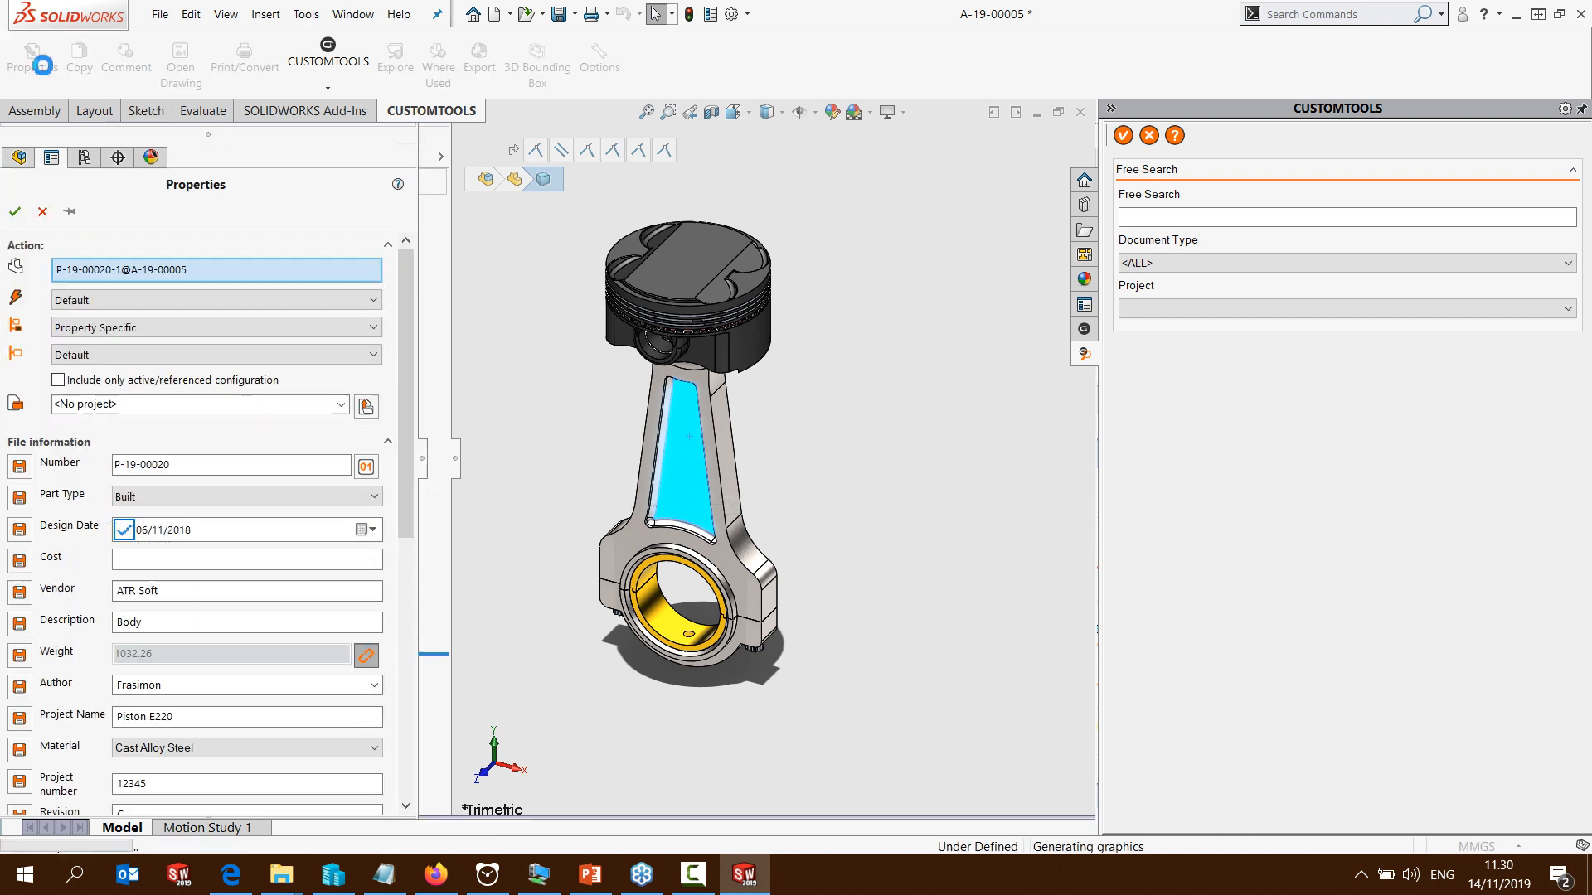
click(680, 272)
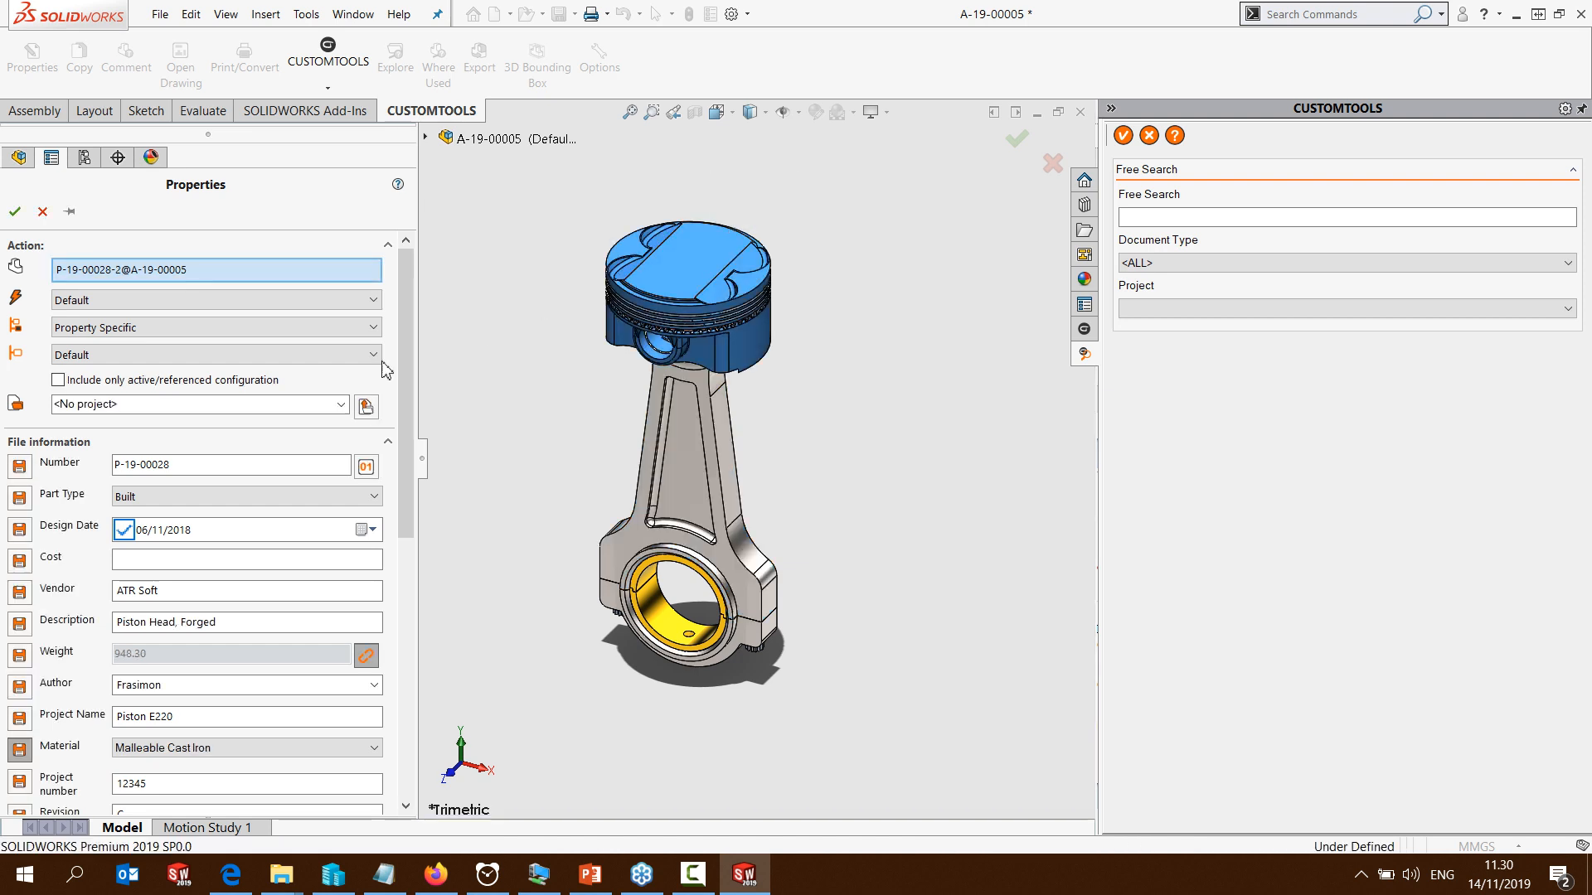
click(694, 456)
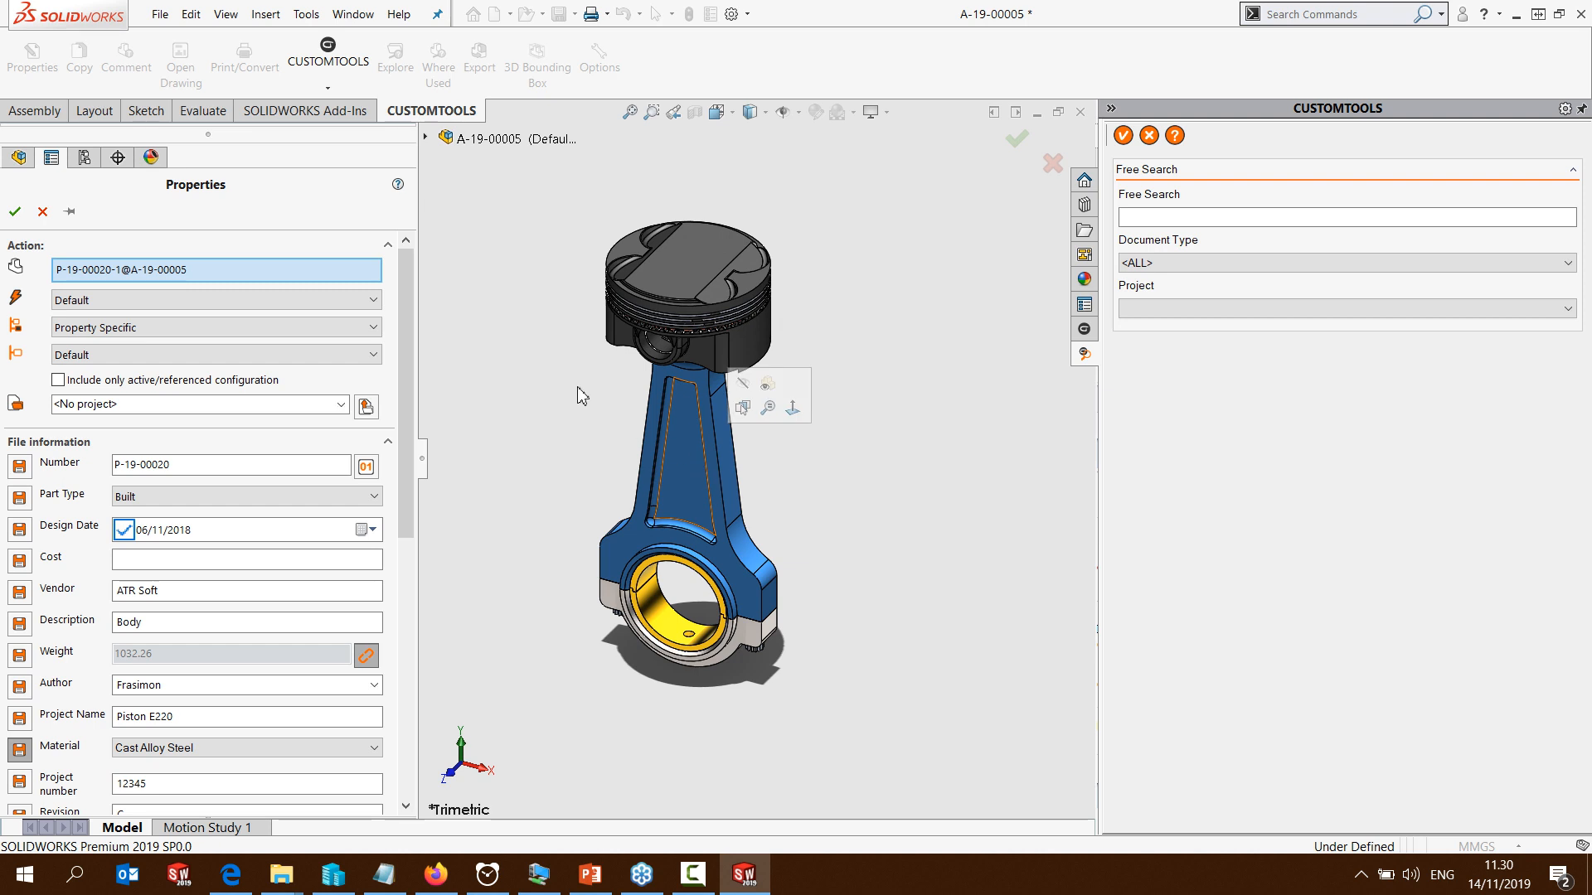
click(42, 213)
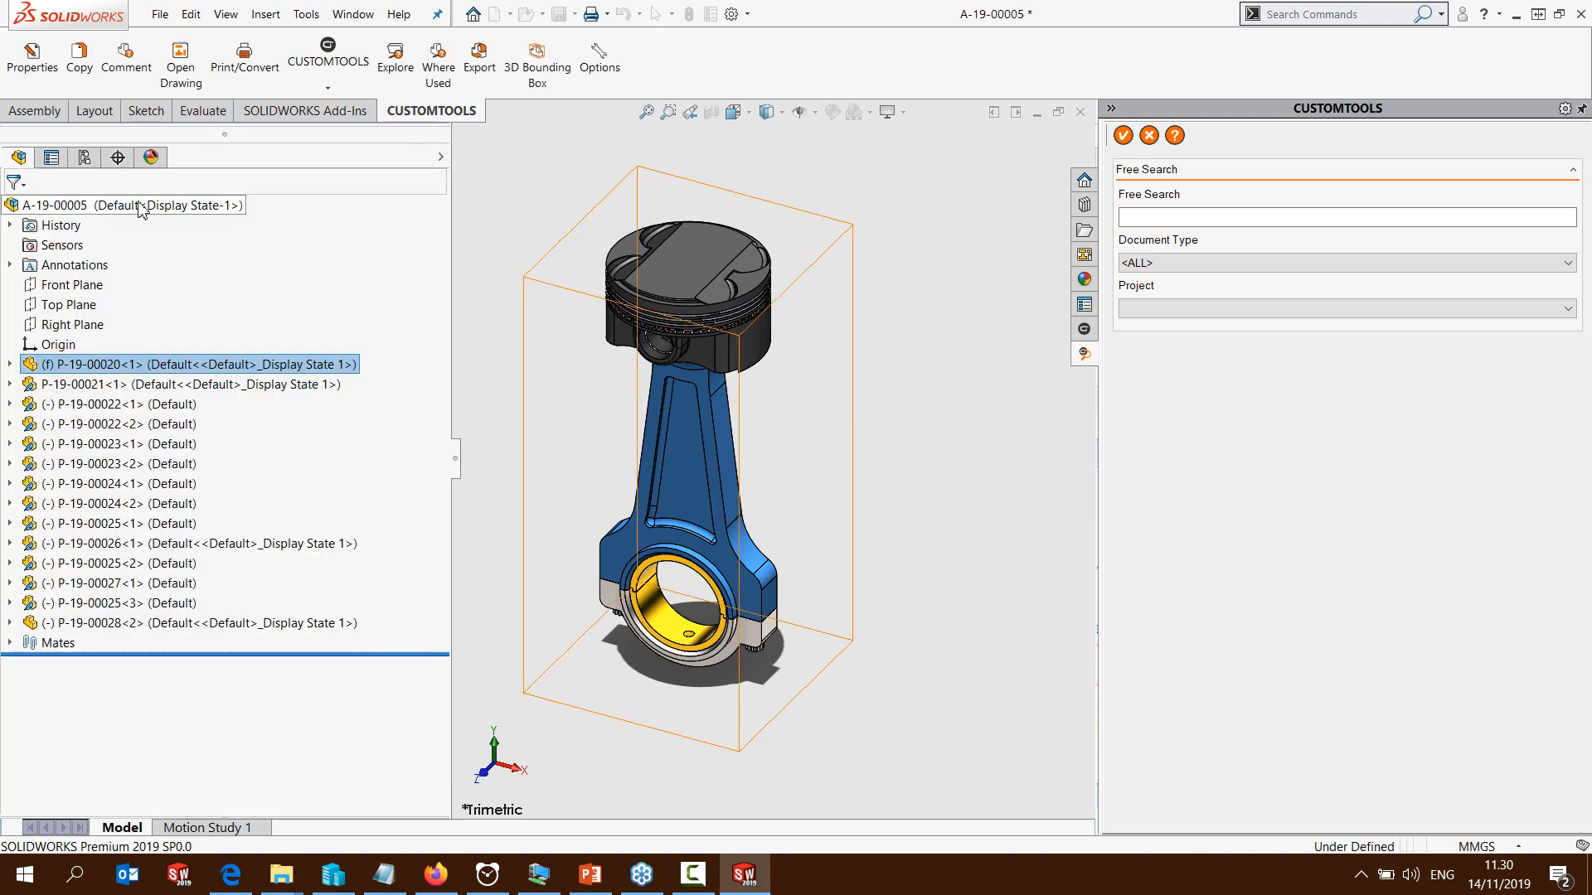
Open the connecting rod body's drawing from the assembly to view its title block, and close the drawing
click(180, 62)
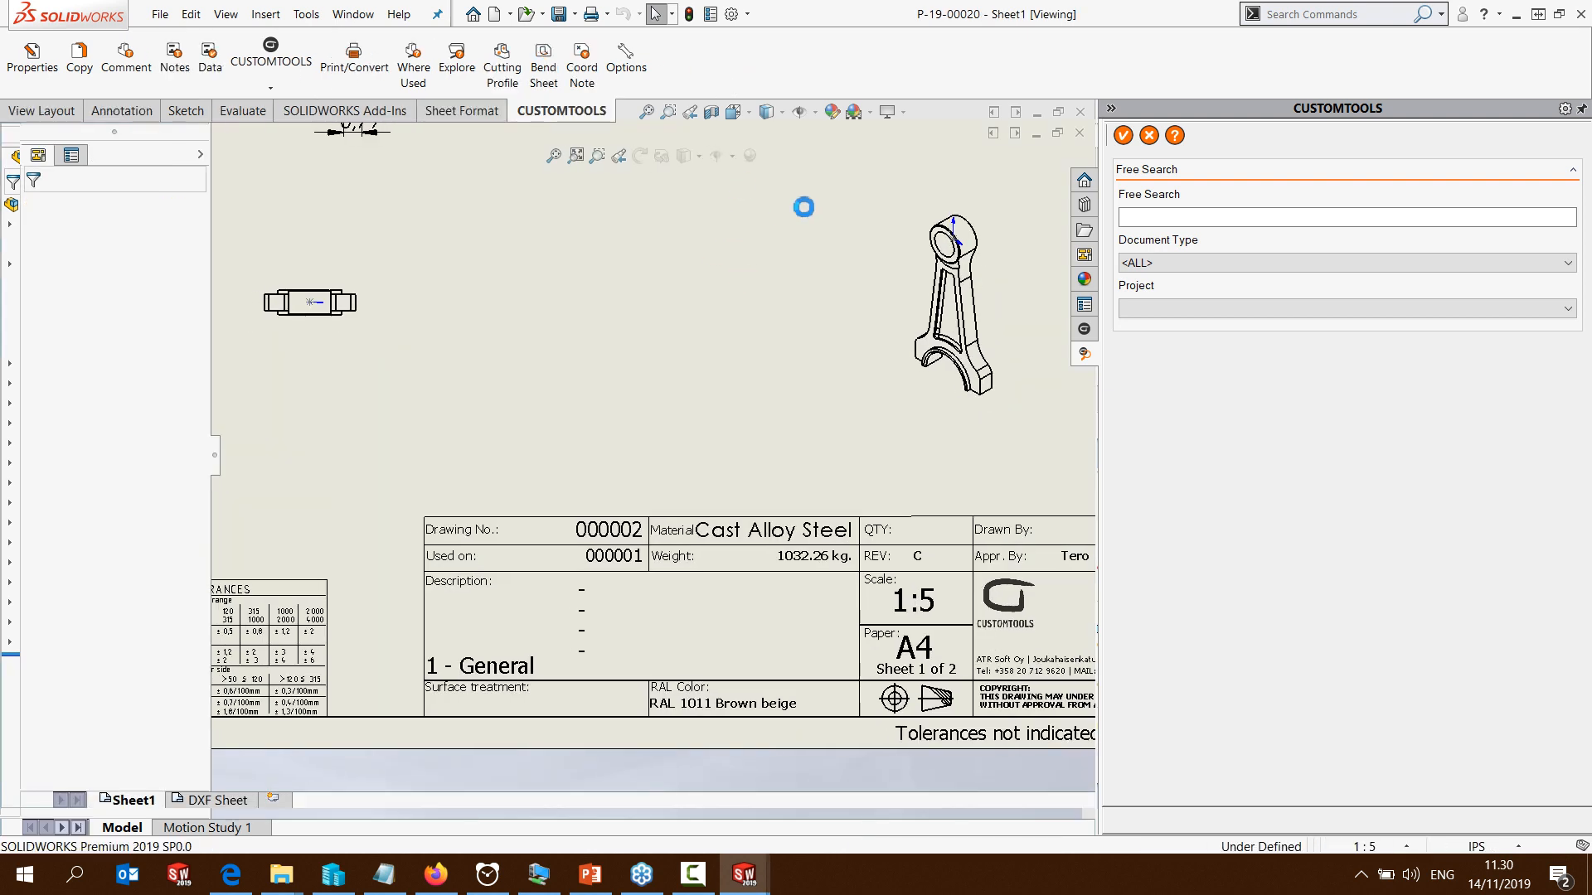
click(1079, 134)
click(521, 565)
Look up where the piston head part is used and preview the part and its referring assembly A-19-00005
click(667, 282)
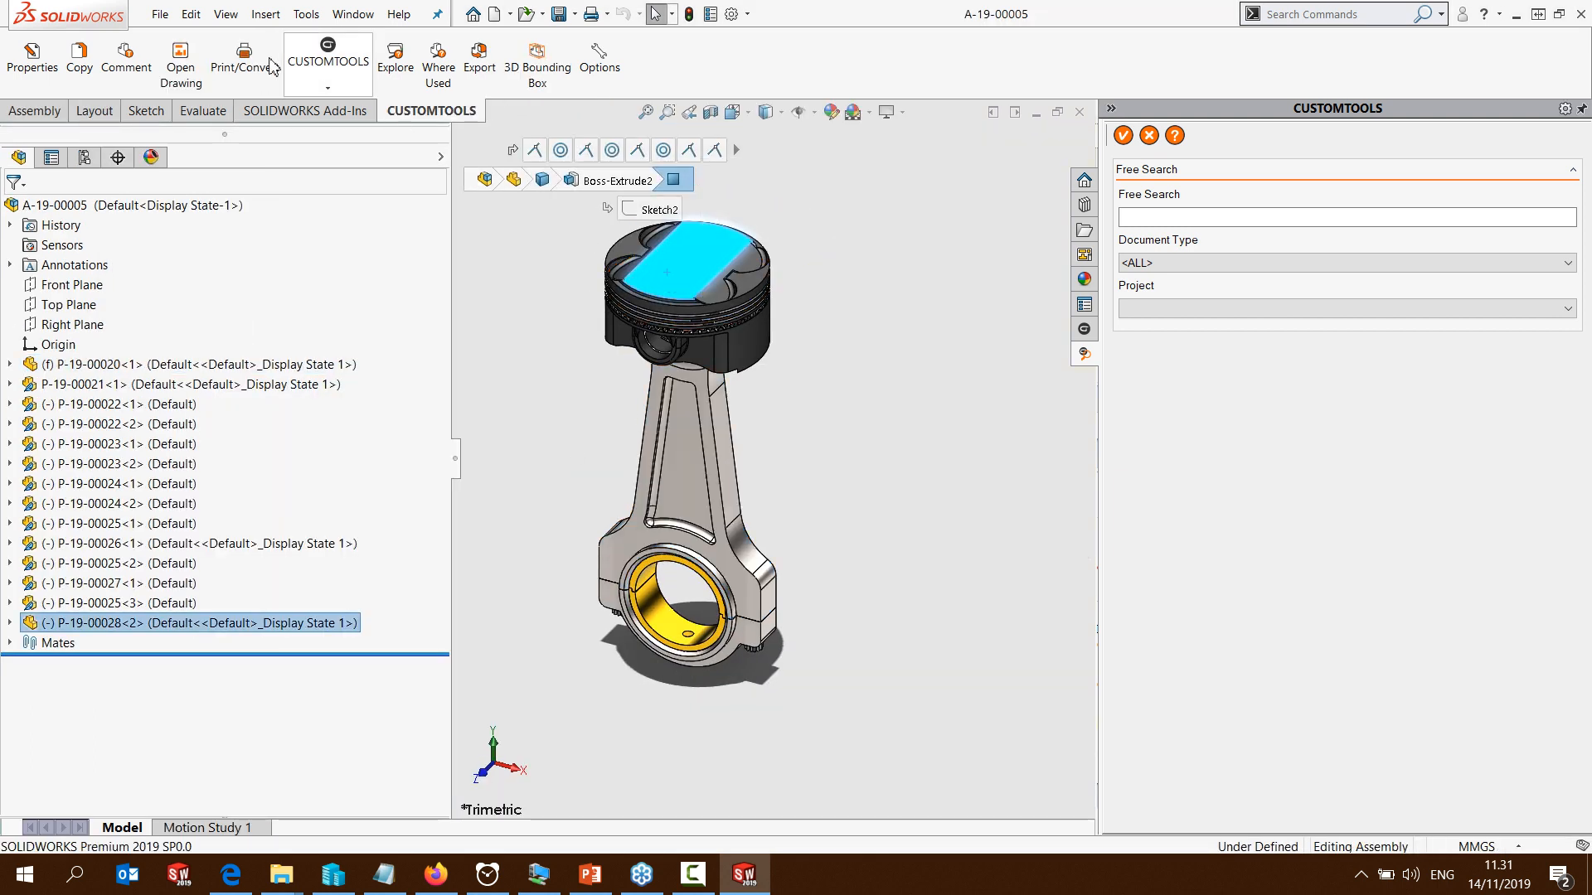
click(435, 70)
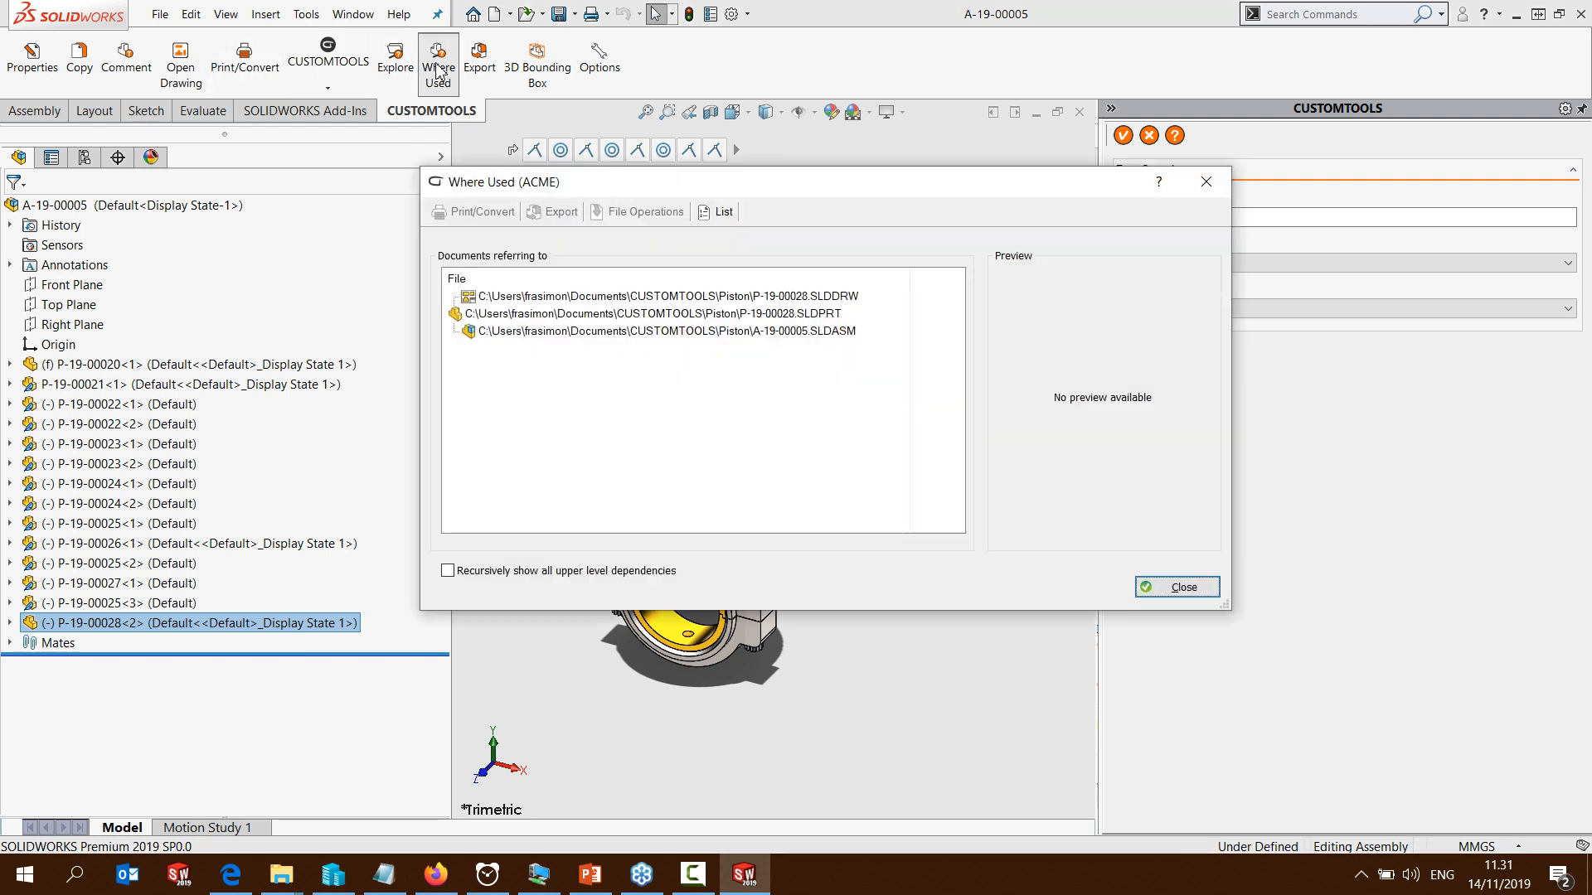
click(525, 314)
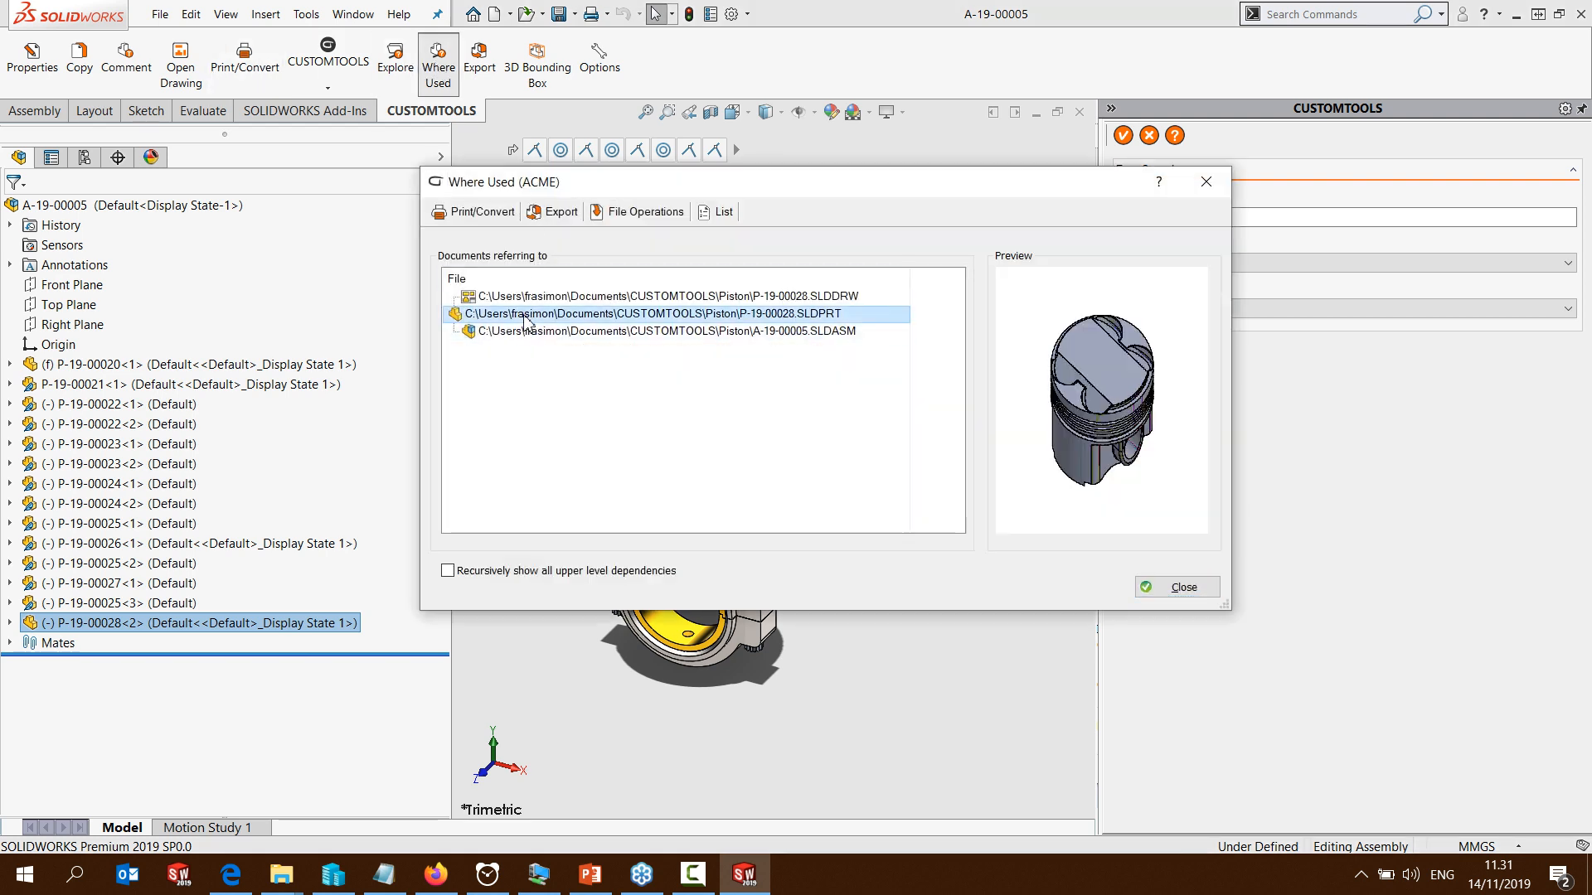
click(525, 332)
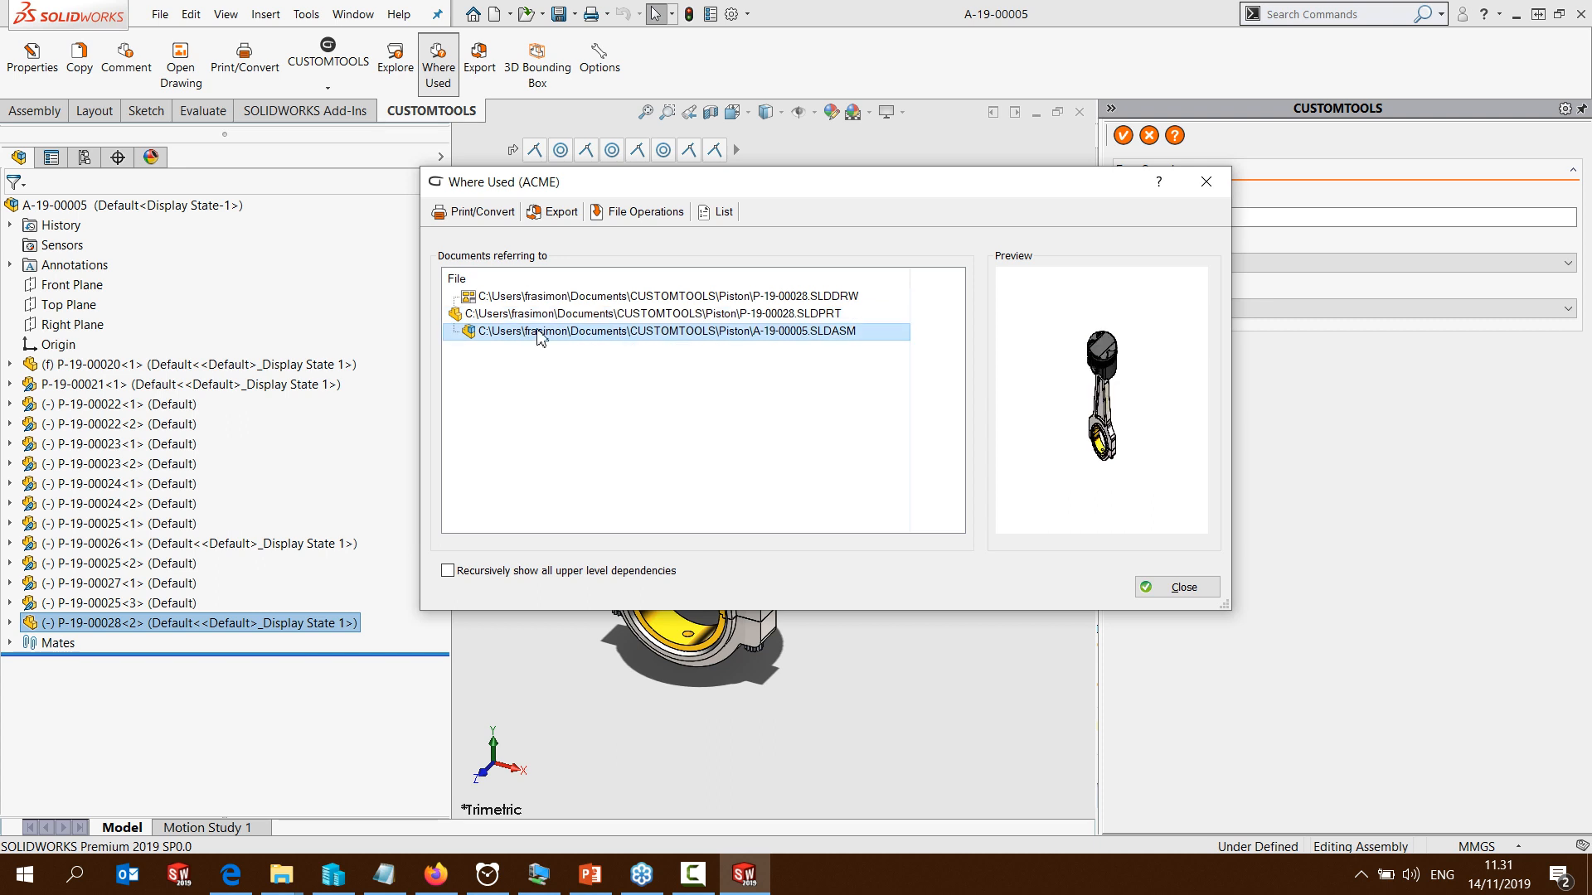
click(1178, 587)
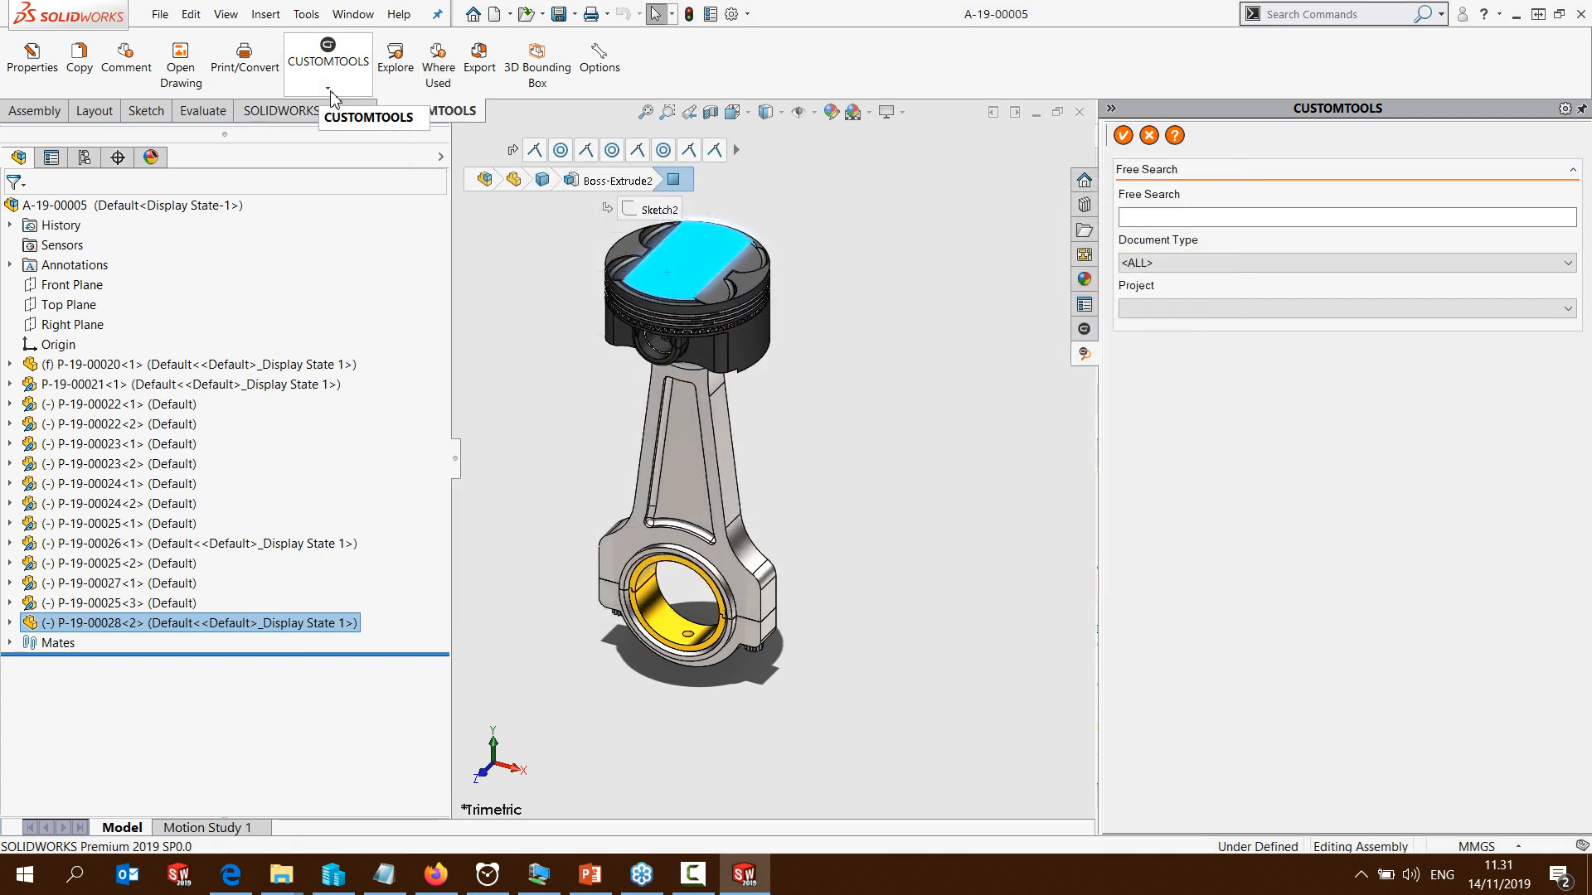
Import all files of the Piston folder into the CUSTOMTOOLS database, including the drawings of 3D models
click(330, 95)
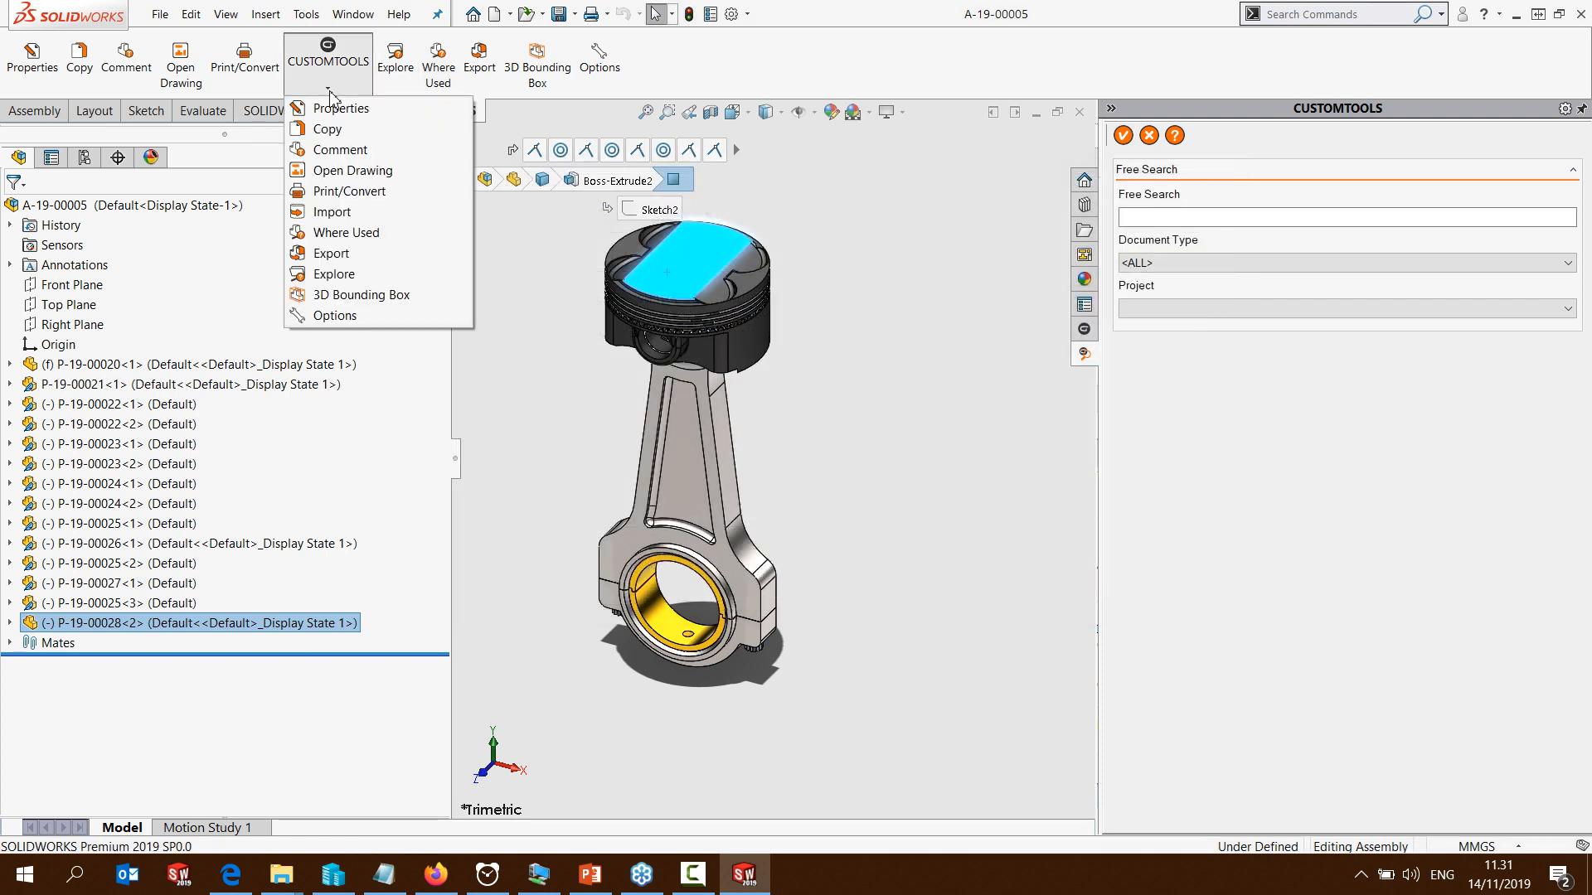
click(335, 216)
click(1056, 241)
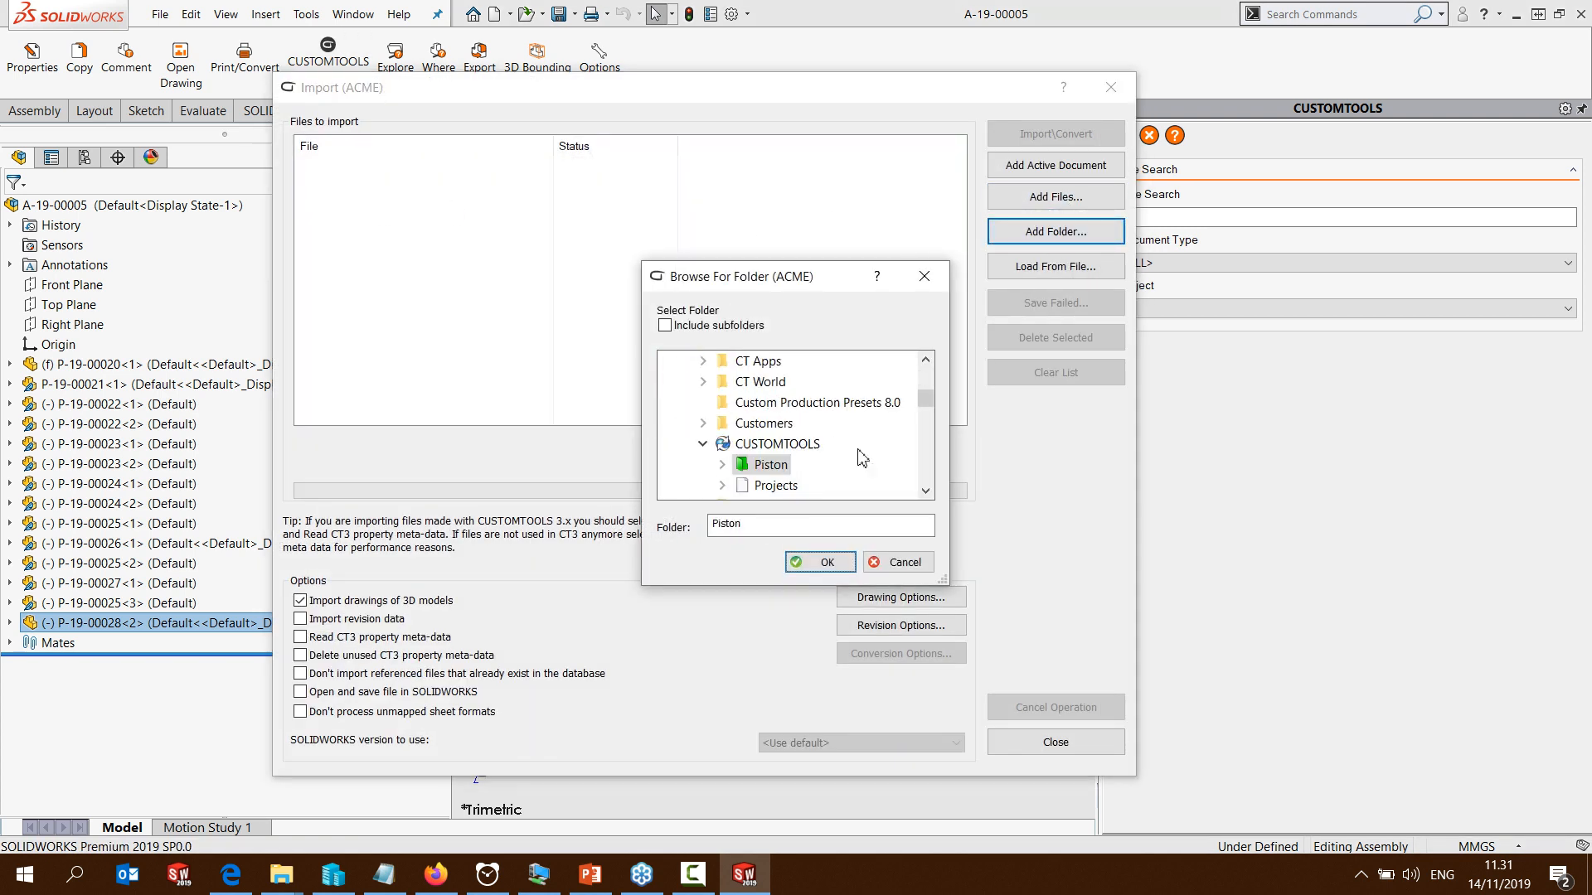
click(823, 565)
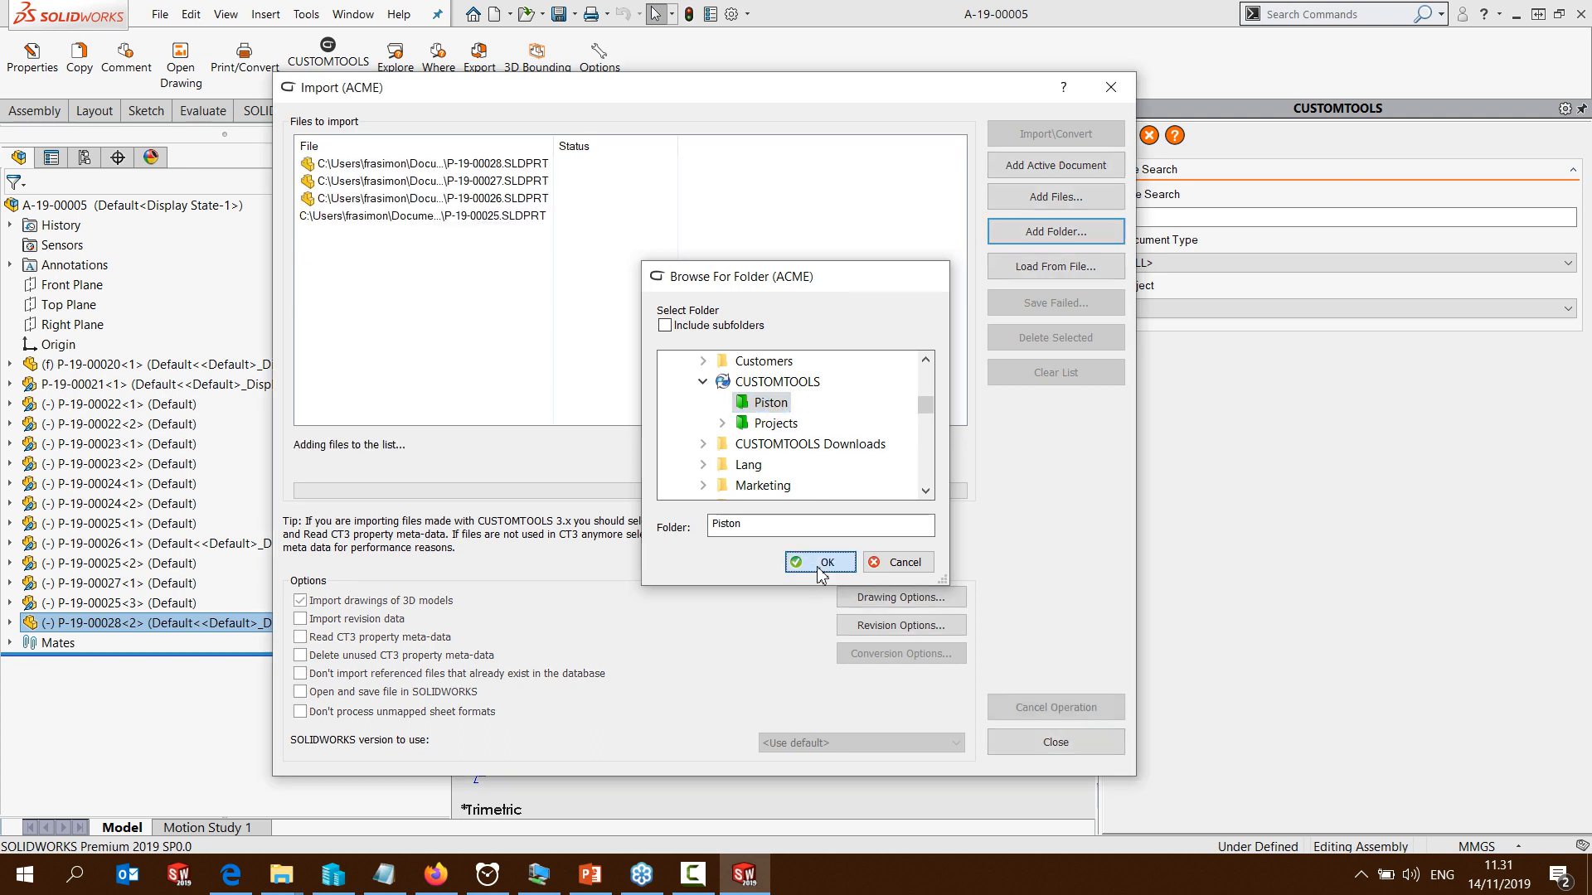
click(1064, 143)
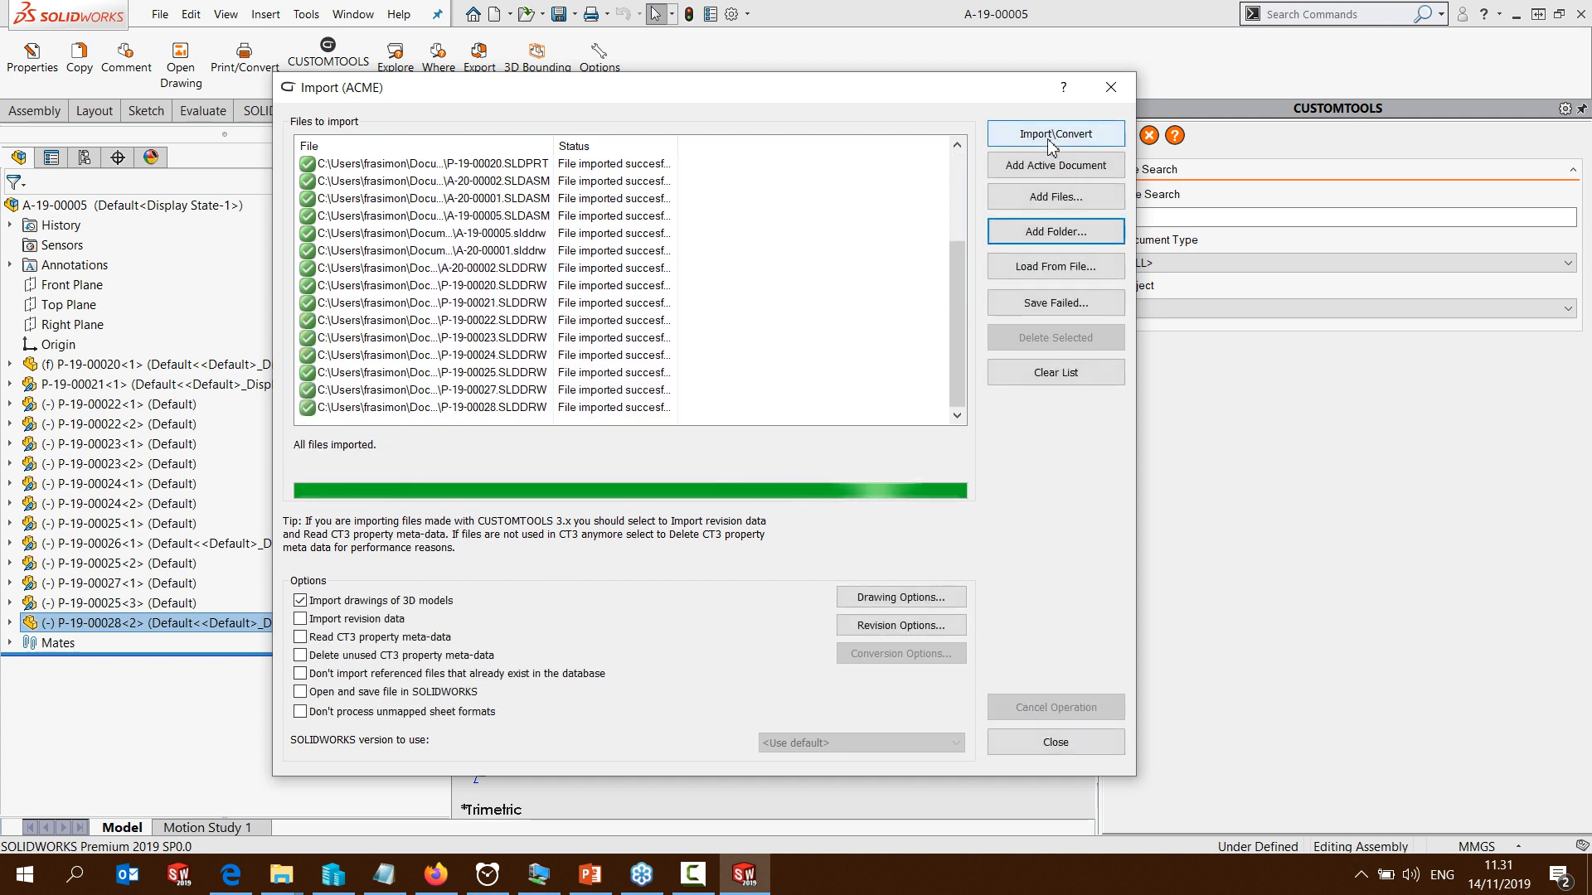
click(1111, 89)
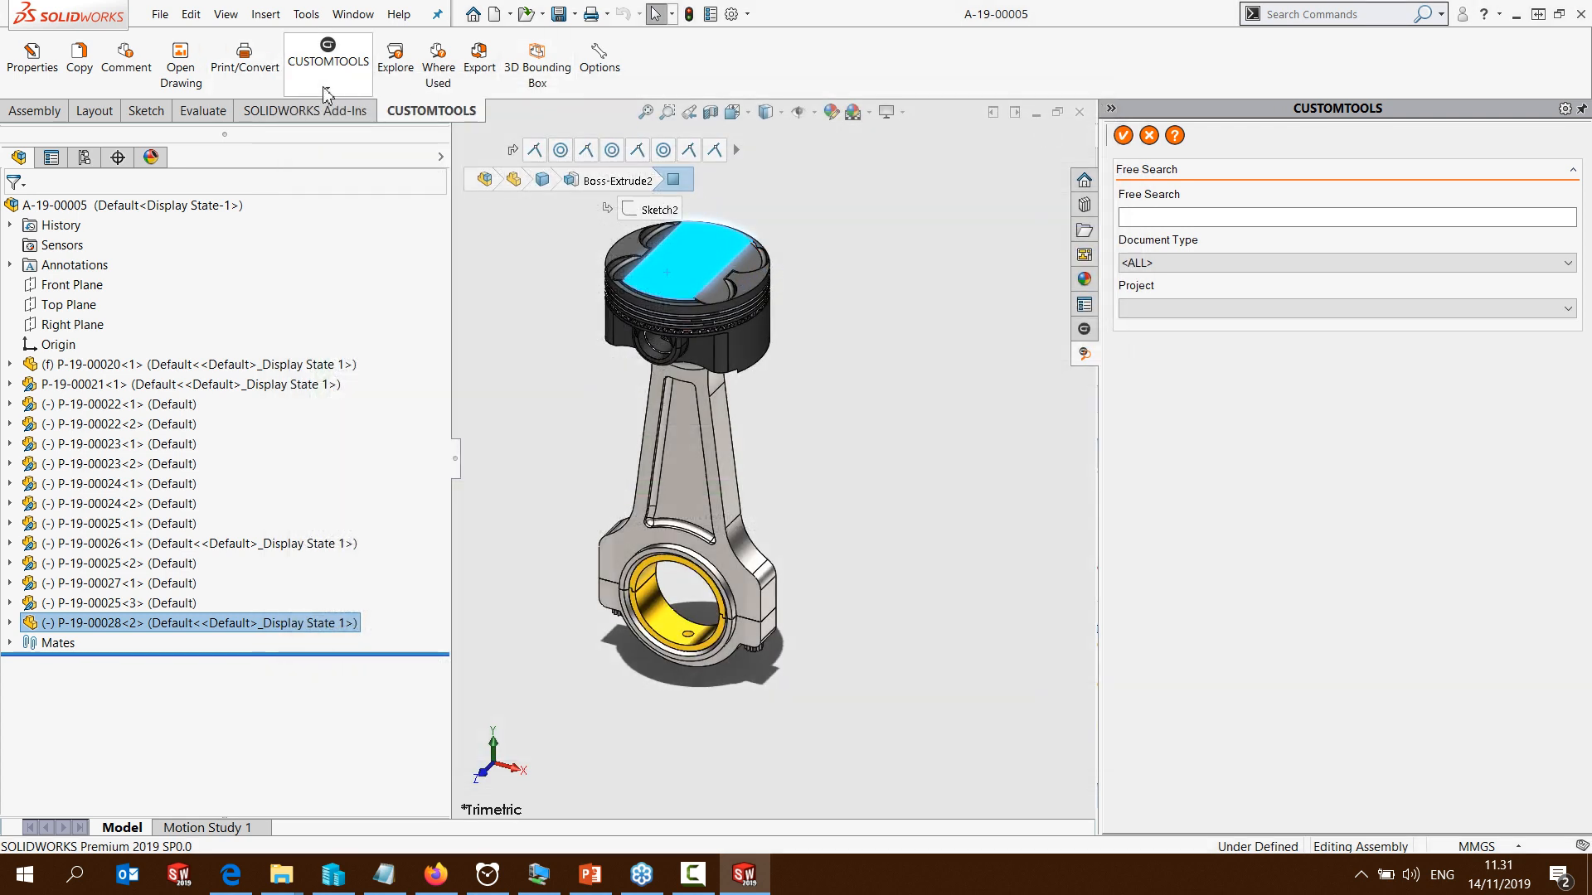
Check again where the piston head is used, previewing assemblies A-19-00005, A-20-00002 and A-20-00001
click(438, 66)
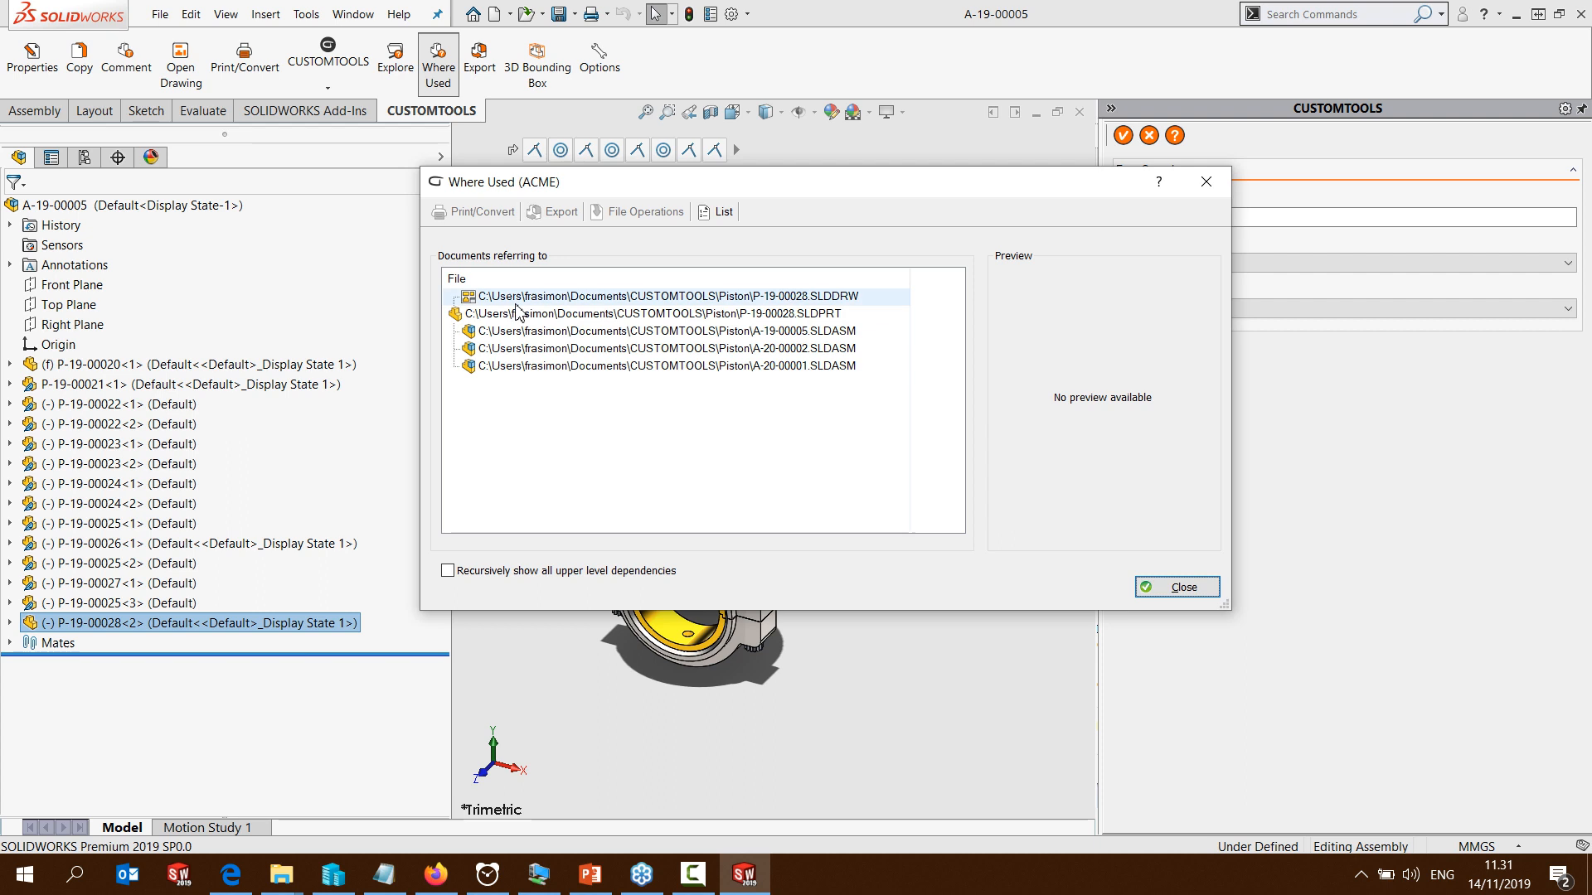
click(511, 331)
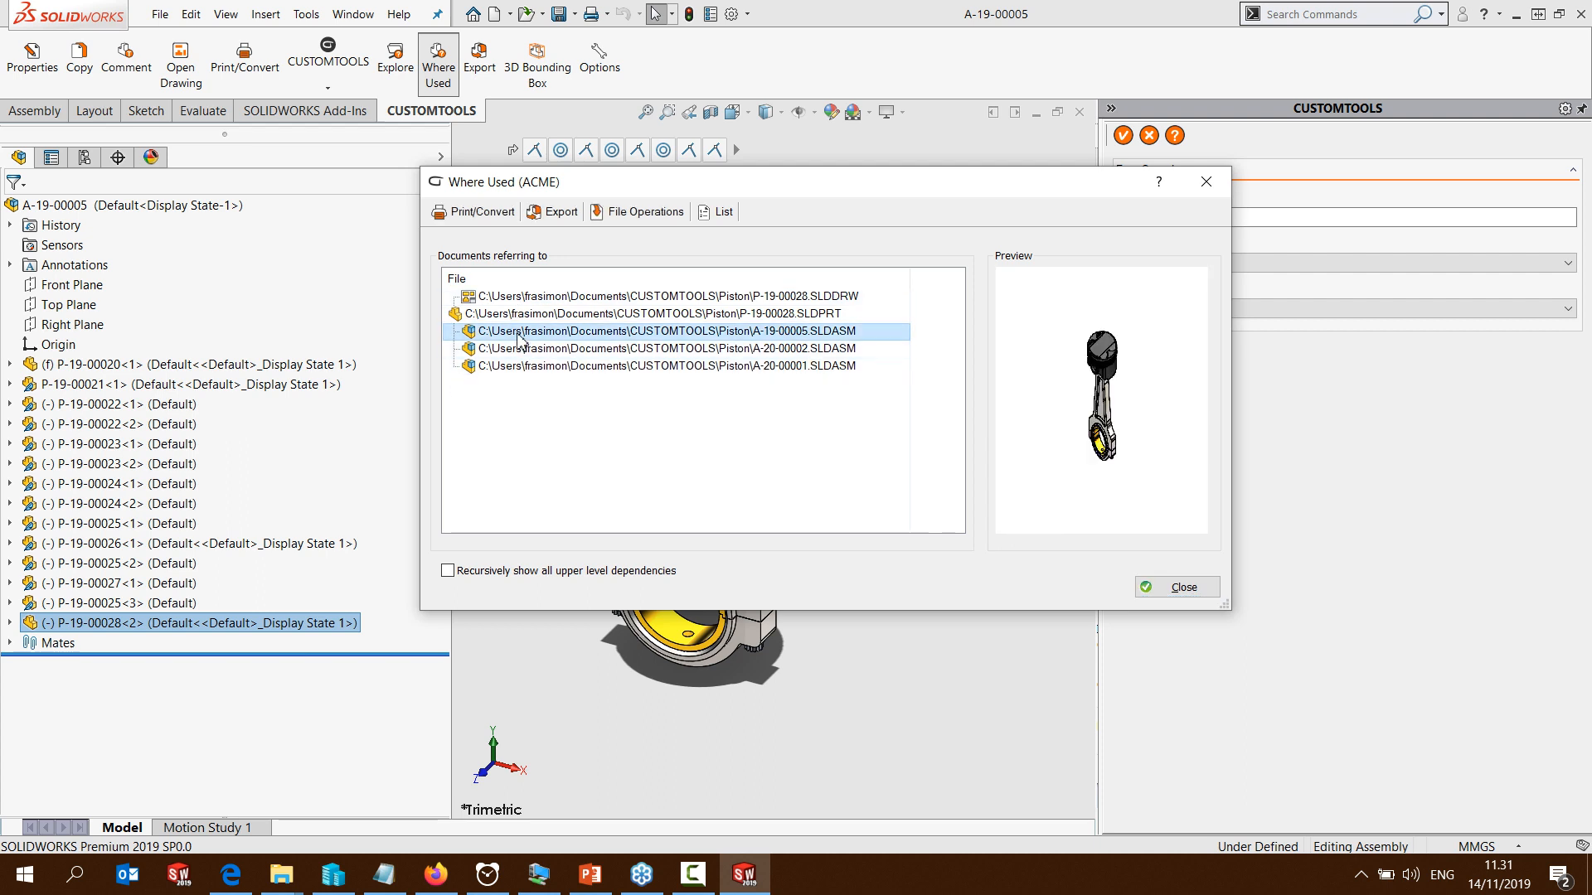
click(518, 352)
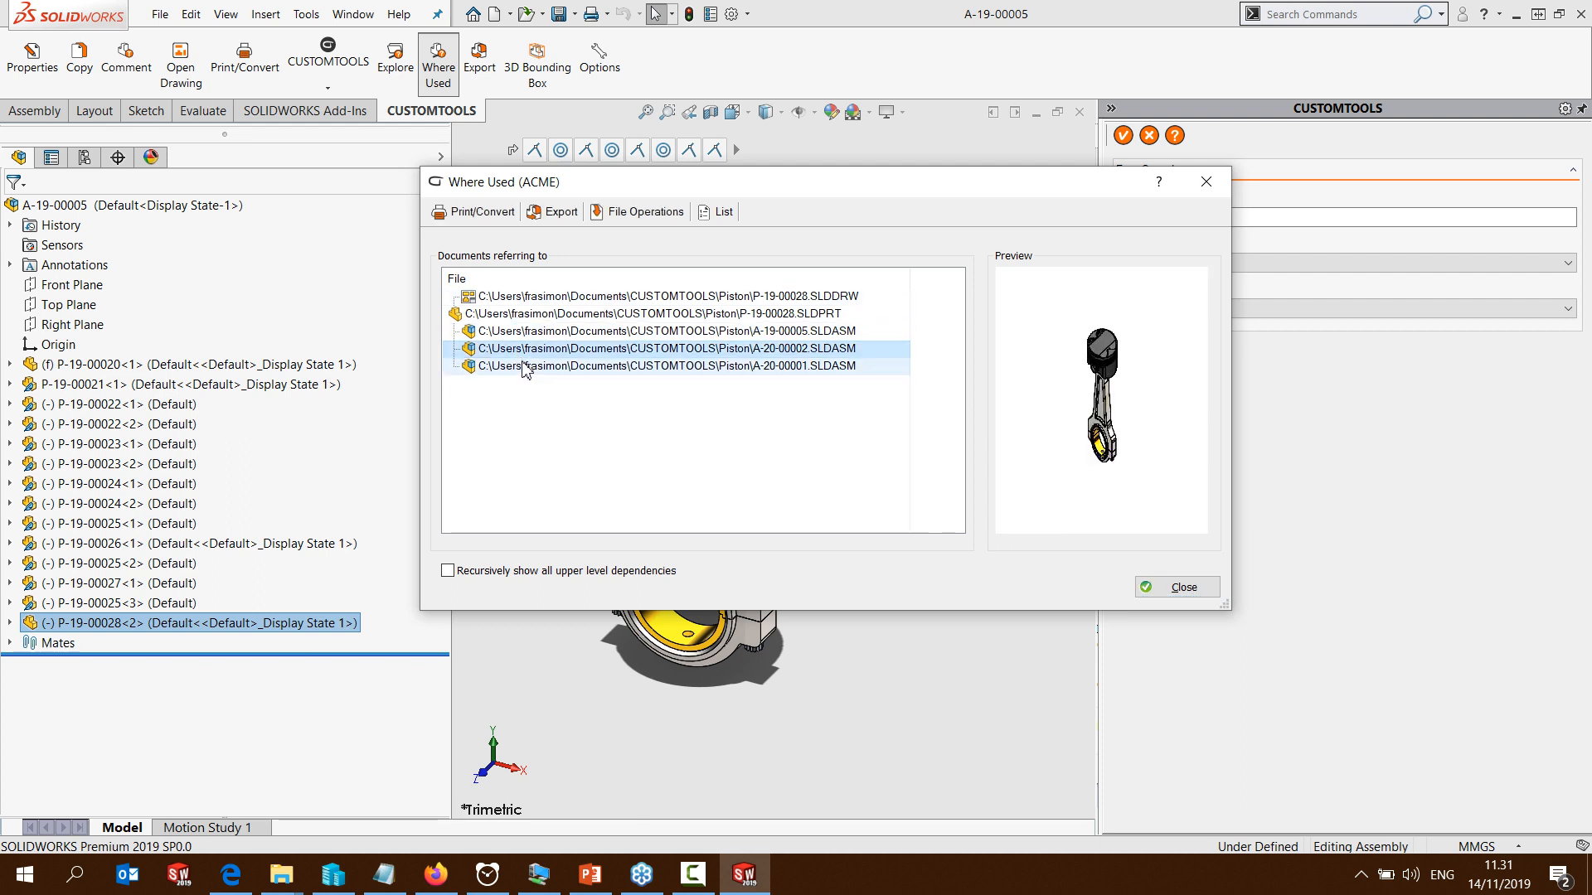
click(524, 367)
click(529, 346)
click(531, 333)
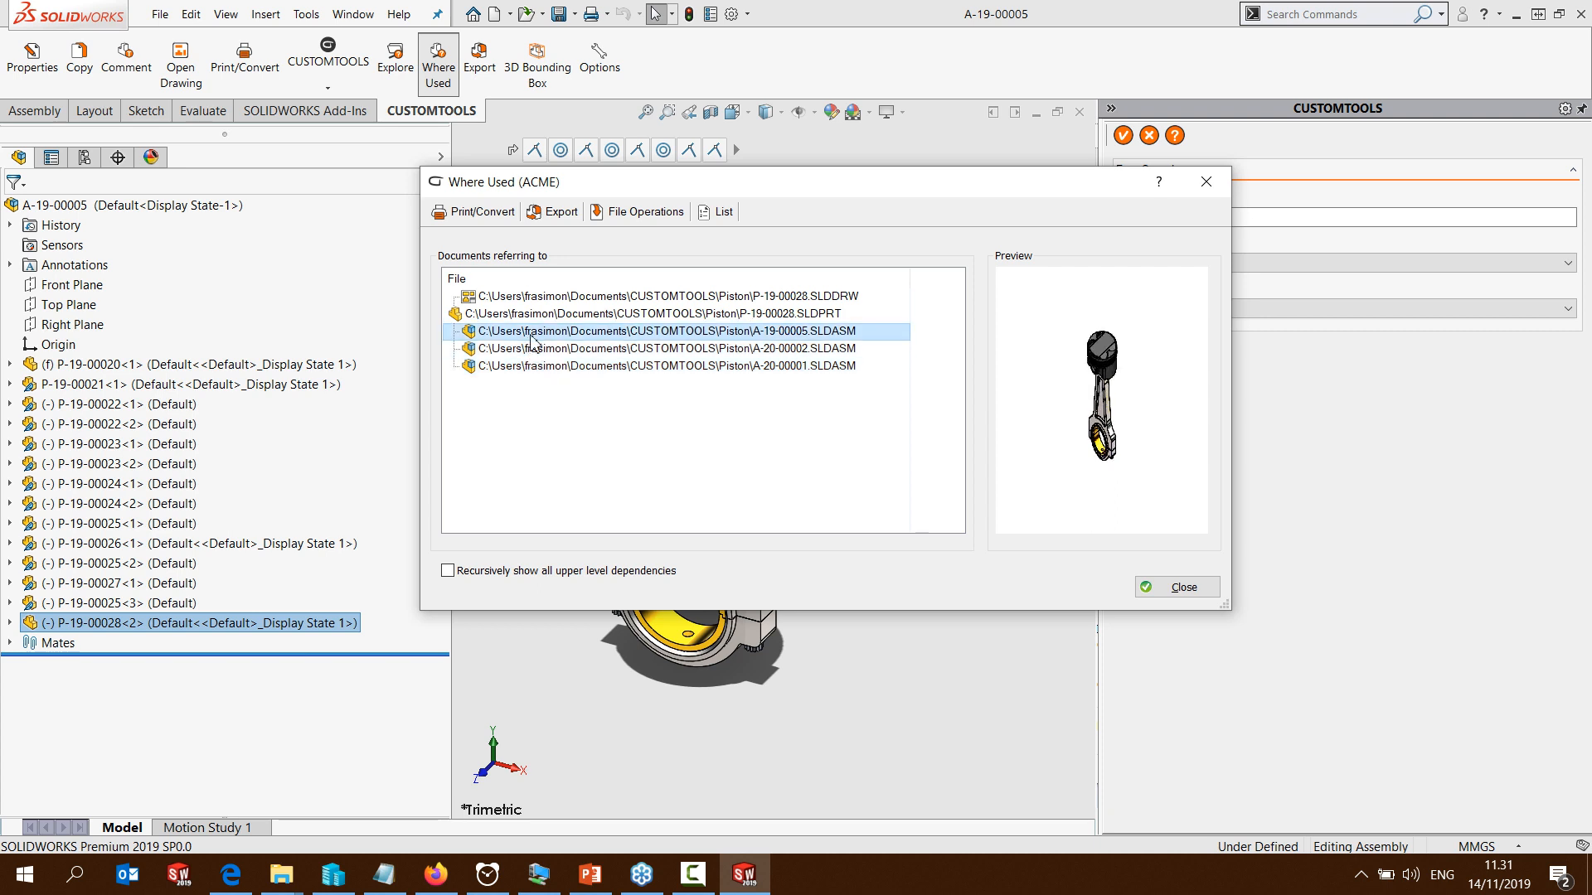
click(1205, 182)
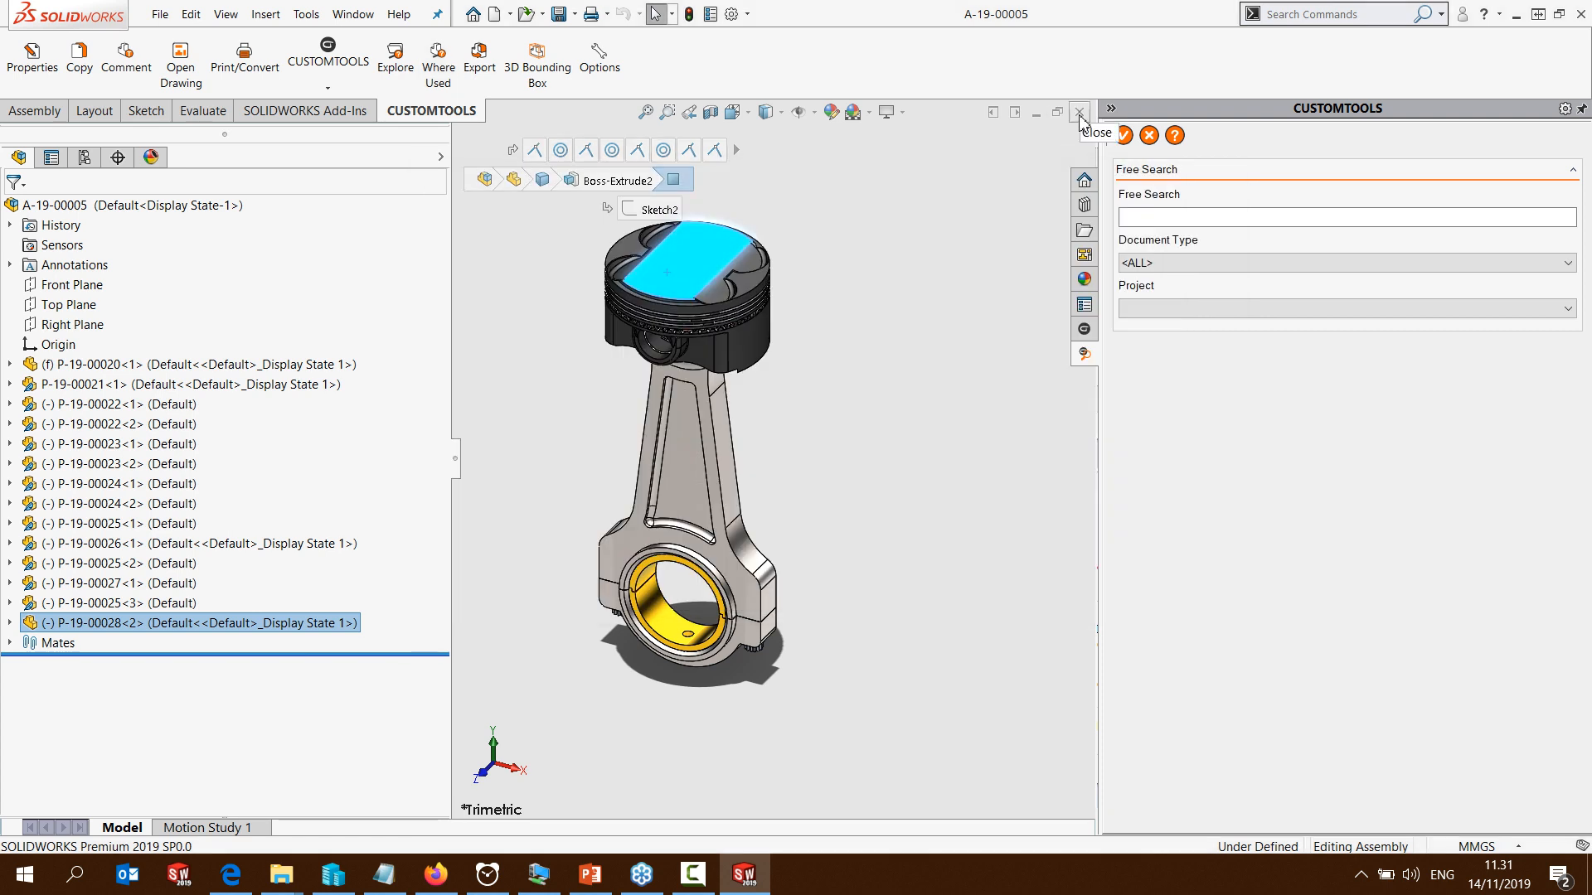
Close the assembly and create a part from the Bracket tutorial template, keeping the missing template folders in the list
click(1080, 114)
click(160, 14)
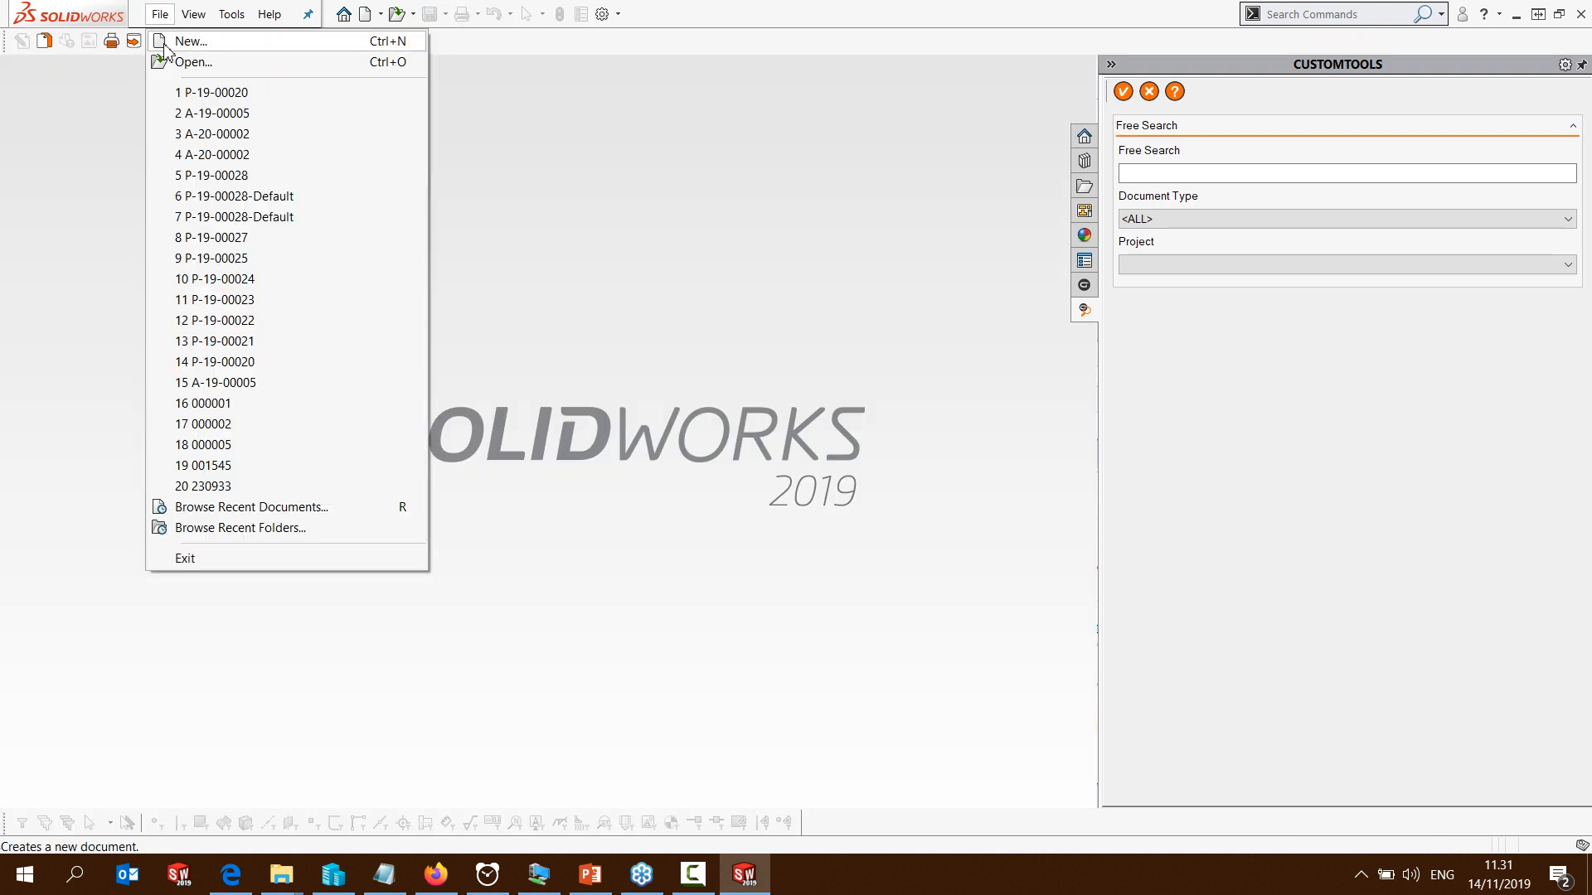
click(170, 41)
click(929, 458)
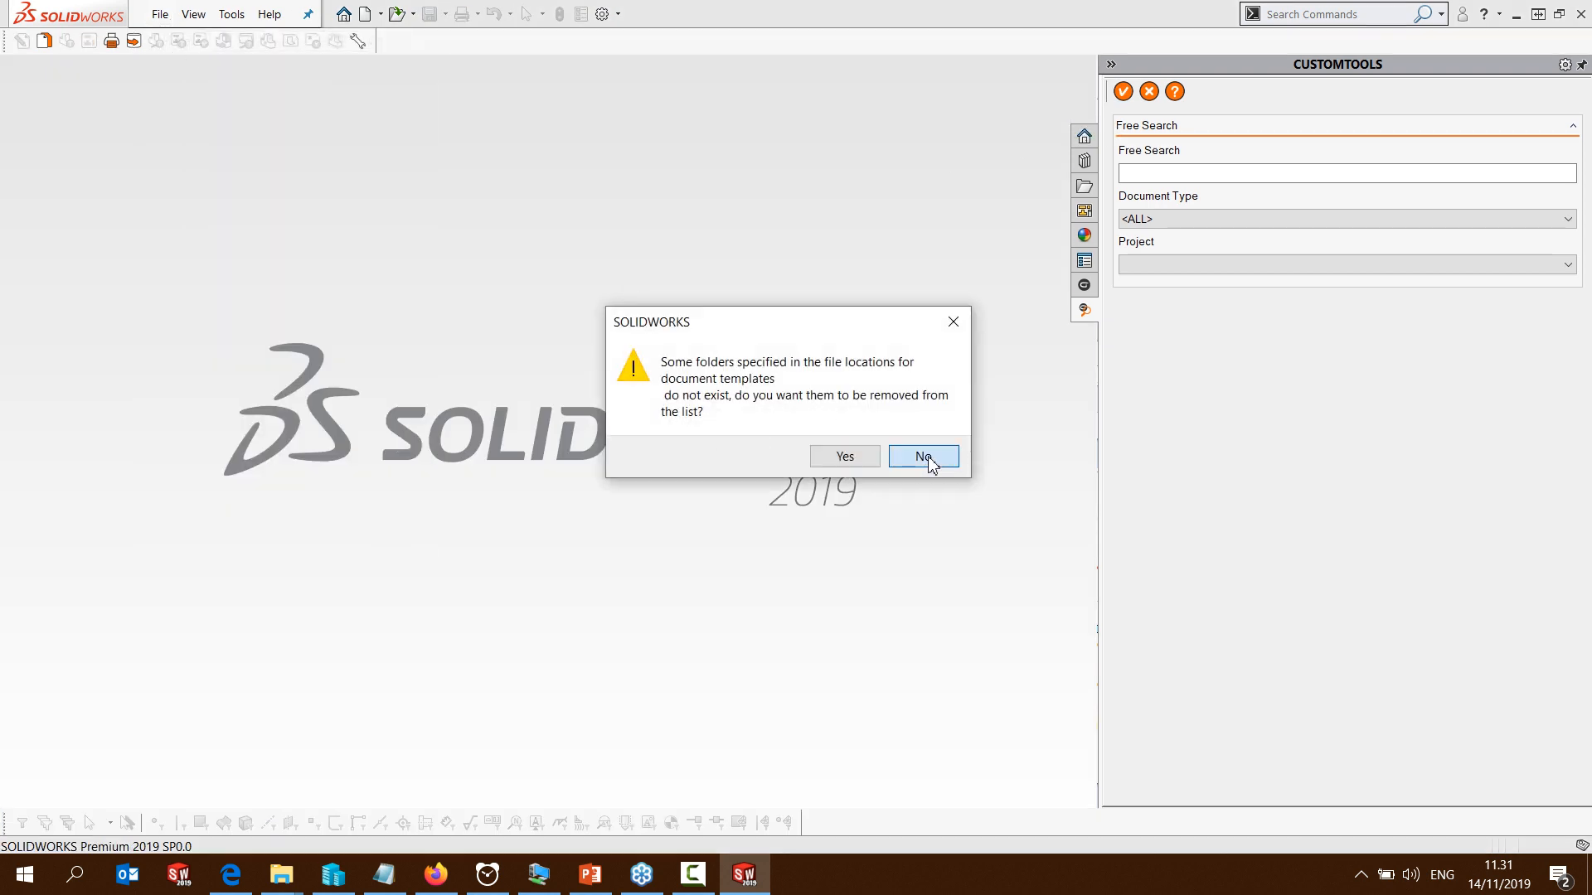
click(926, 461)
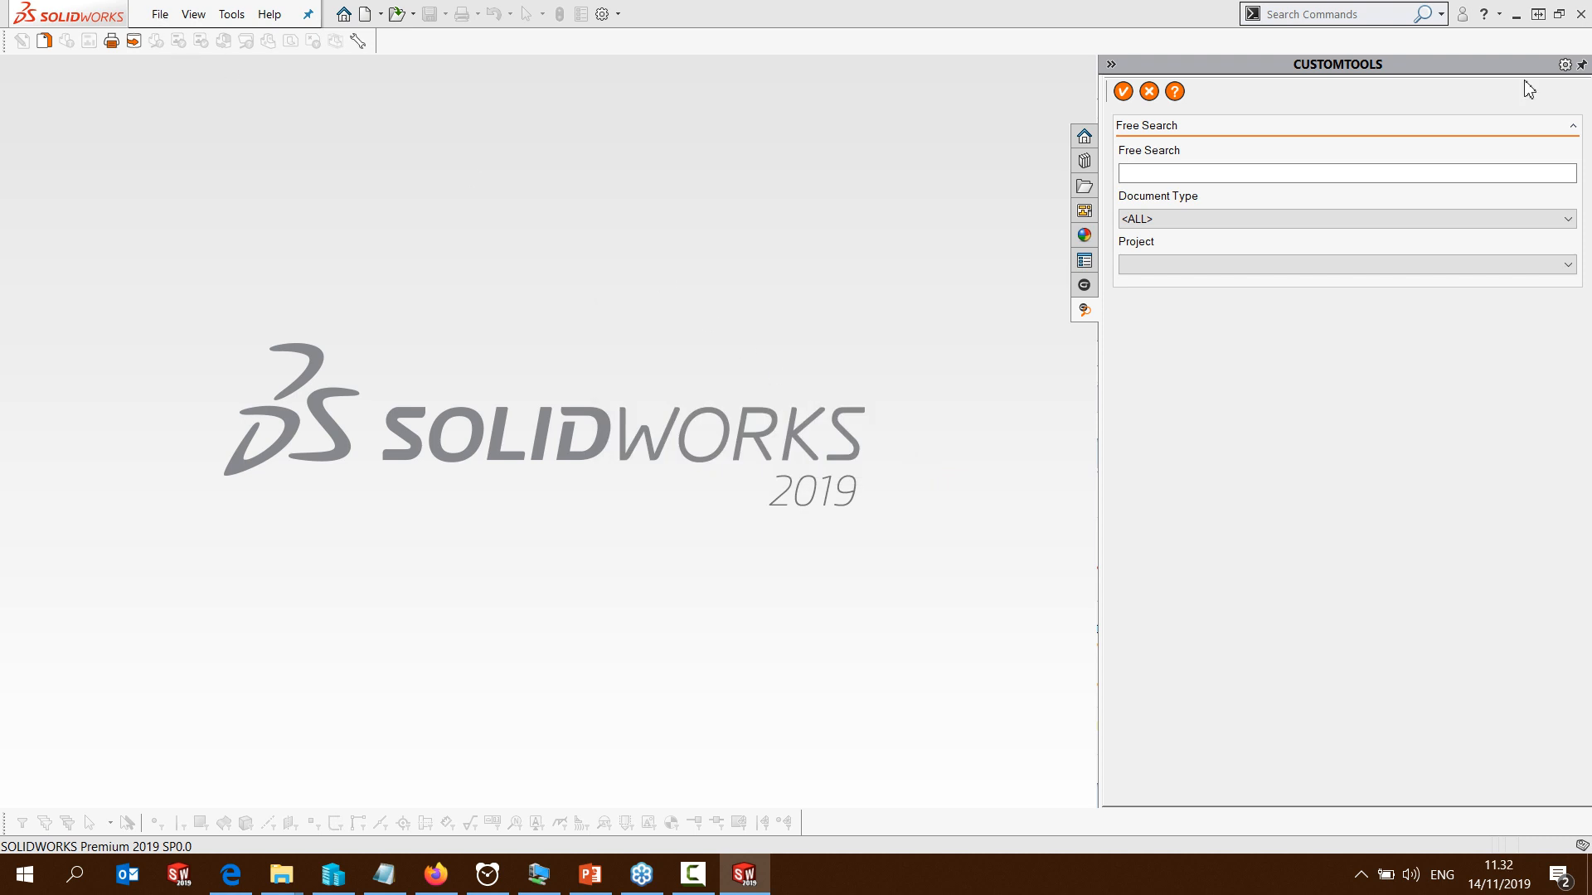
drag(1591, 107, 656, 133)
click(452, 209)
click(806, 535)
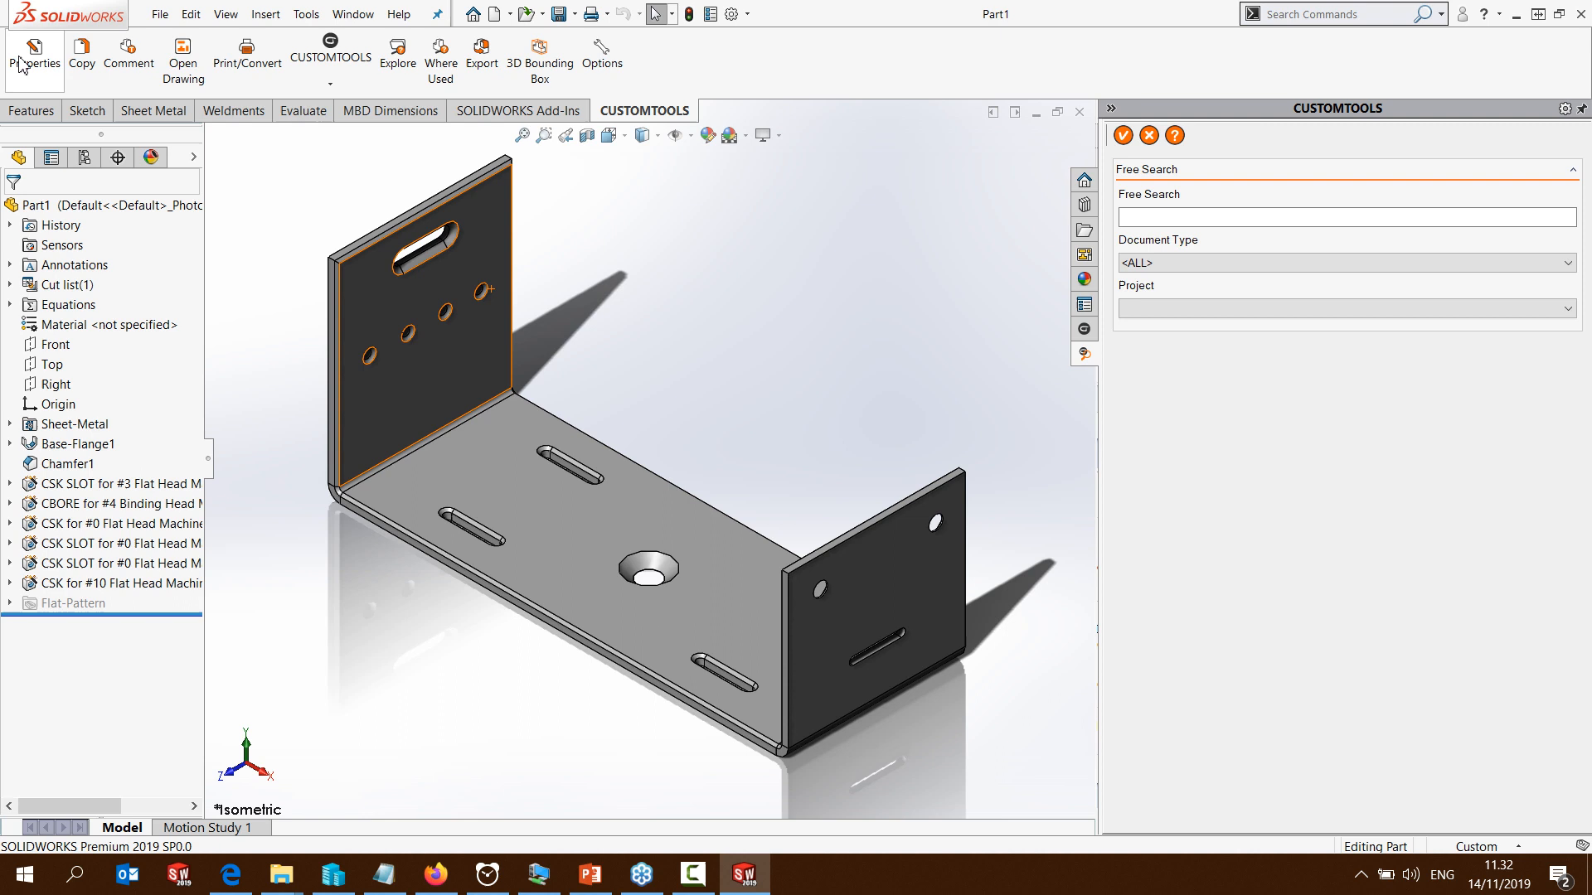
Assign the new bracket part to the project 1235: CUSTOMTOOLS in its CUSTOMTOOLS properties
click(32, 58)
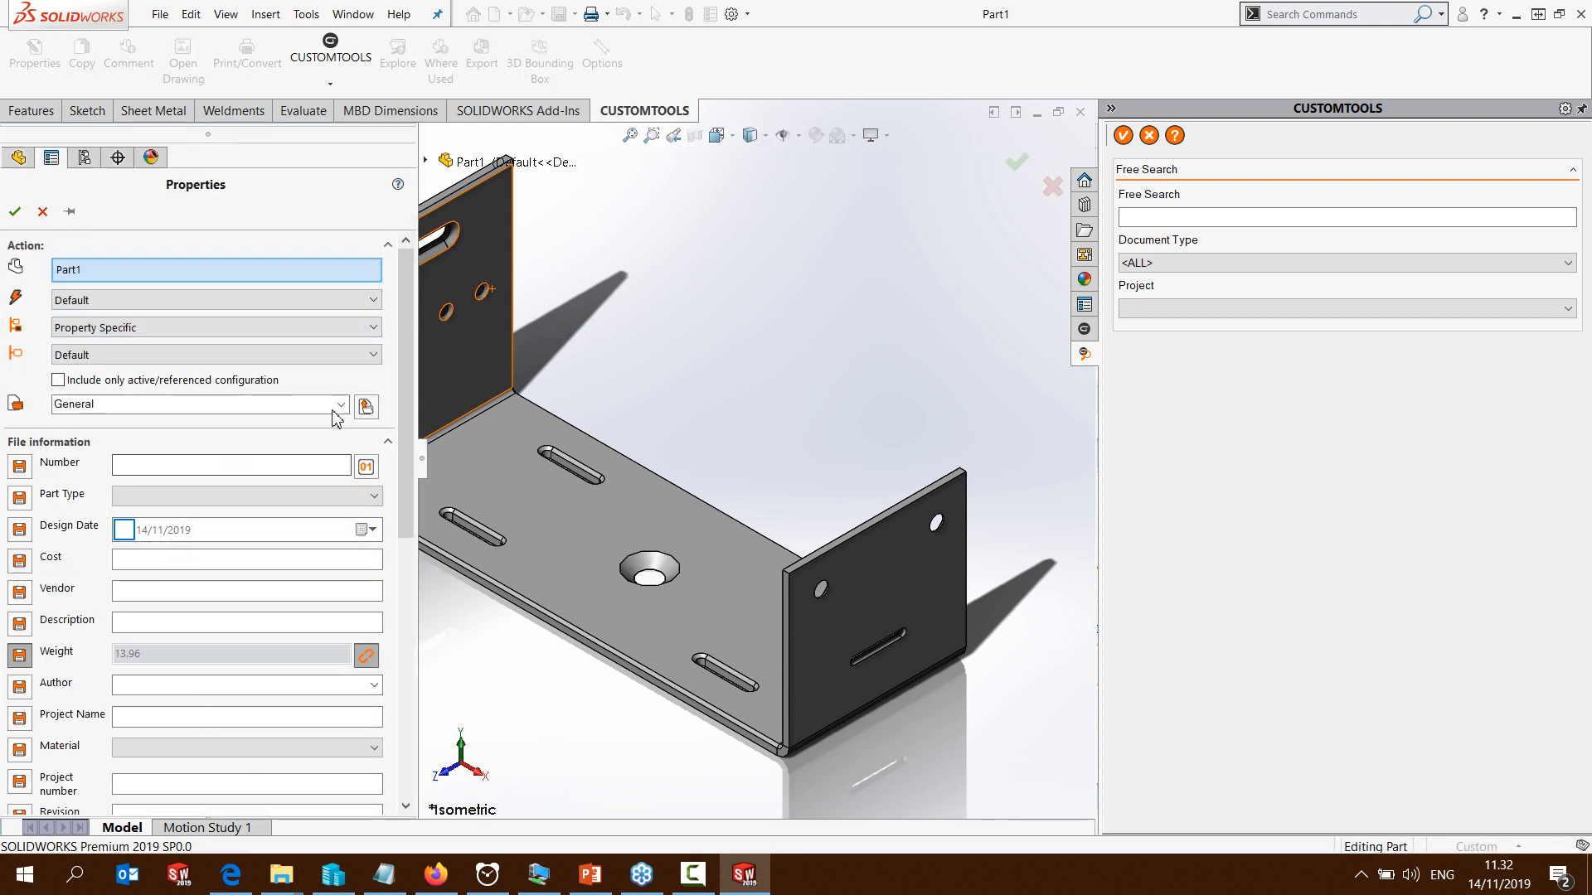
click(340, 404)
click(62, 426)
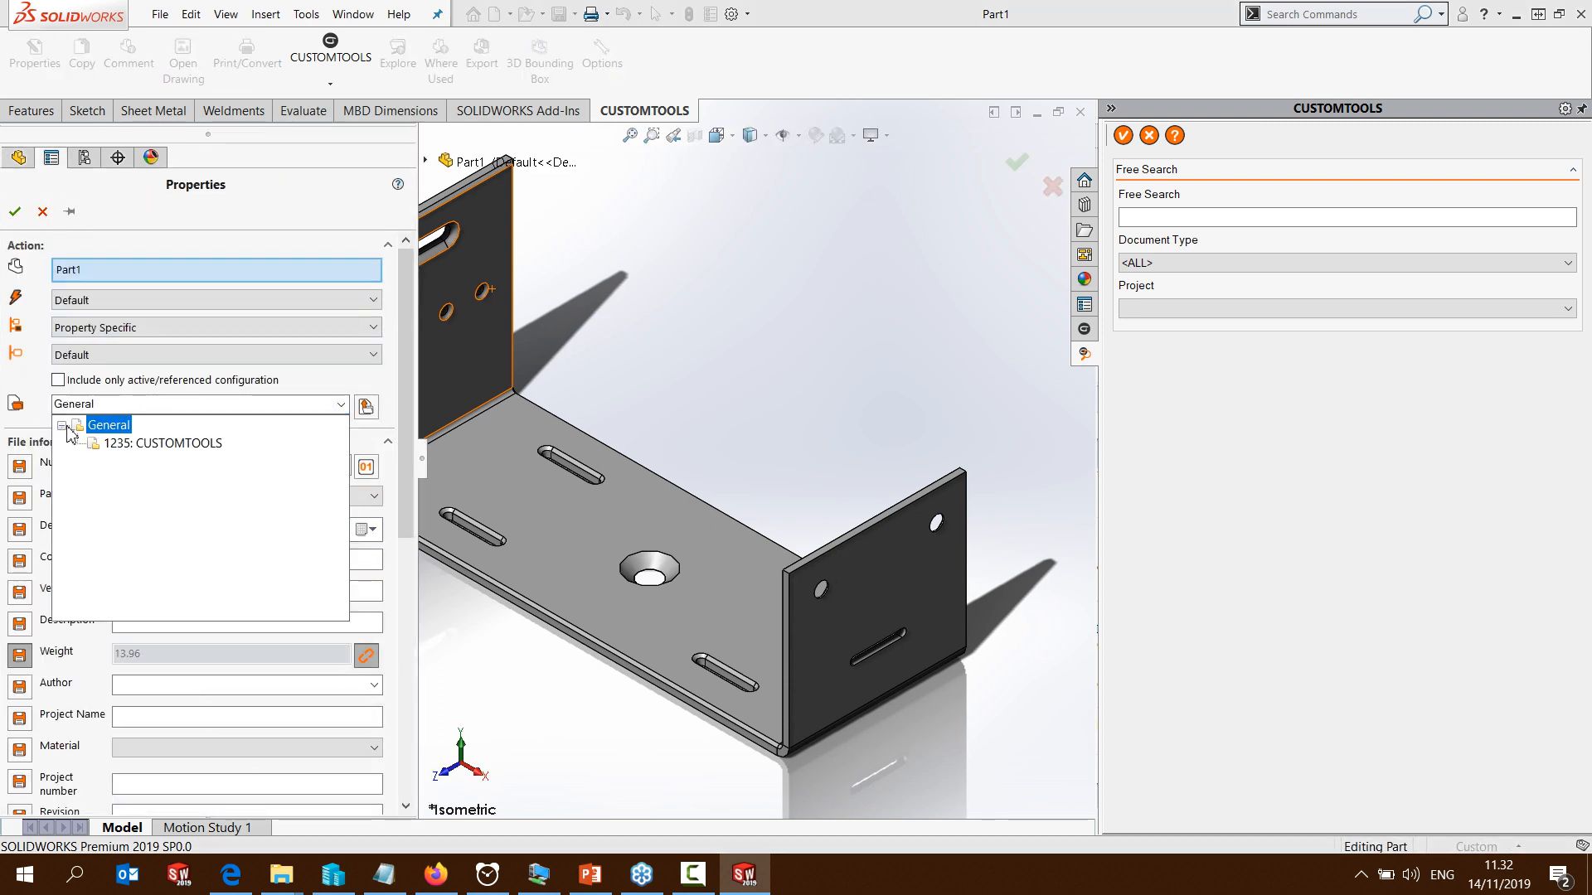
click(141, 447)
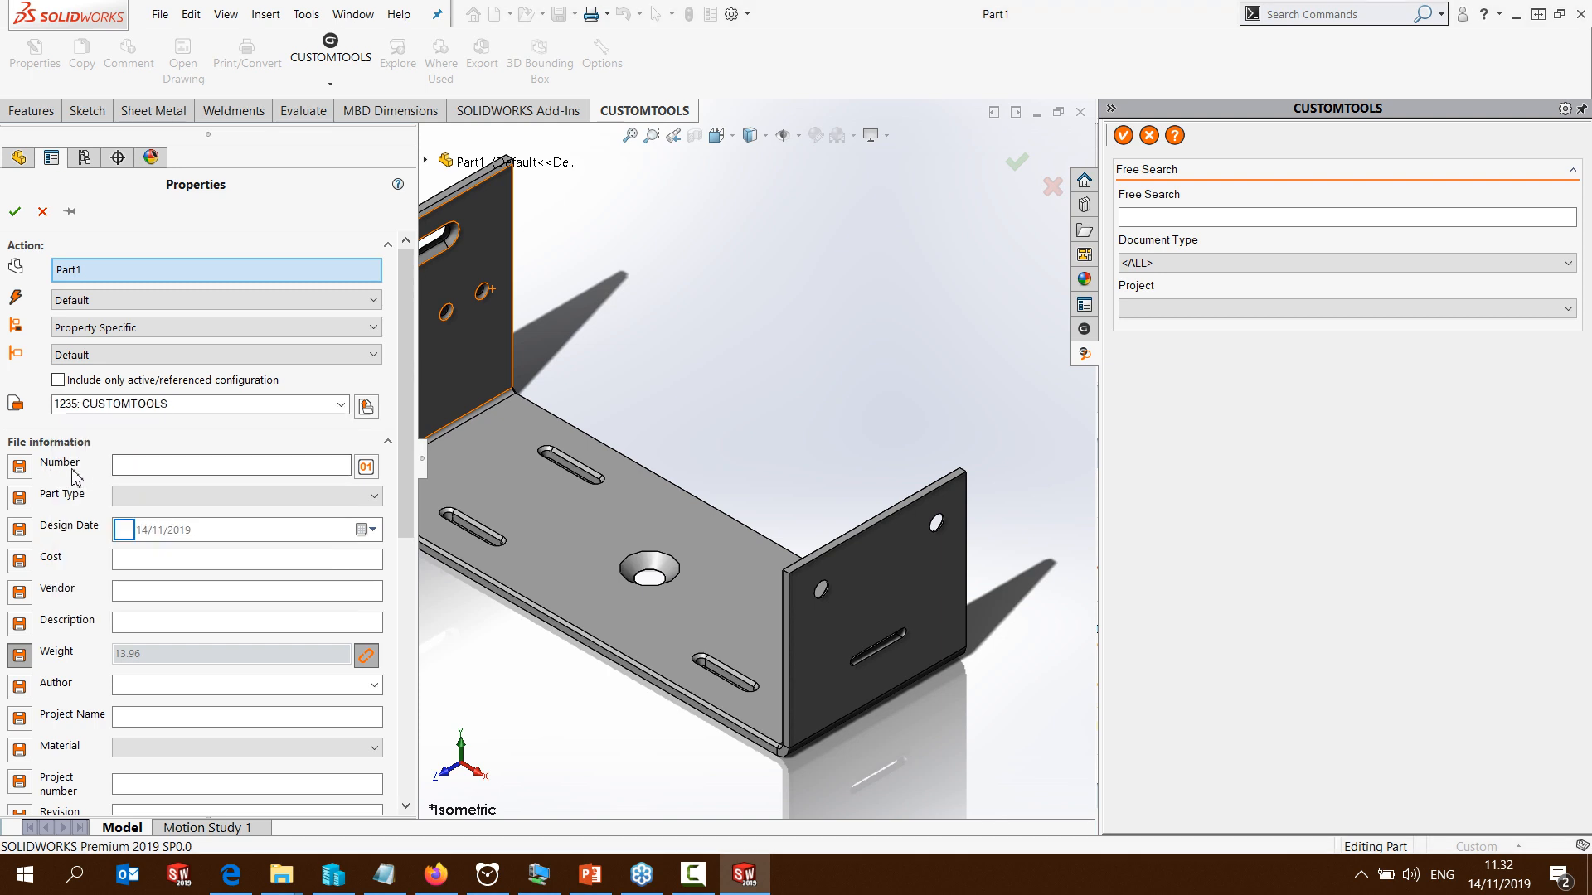
Generate the bracket's number from the Item number sequence, apply the properties and save the part under that number in SW Files
click(365, 467)
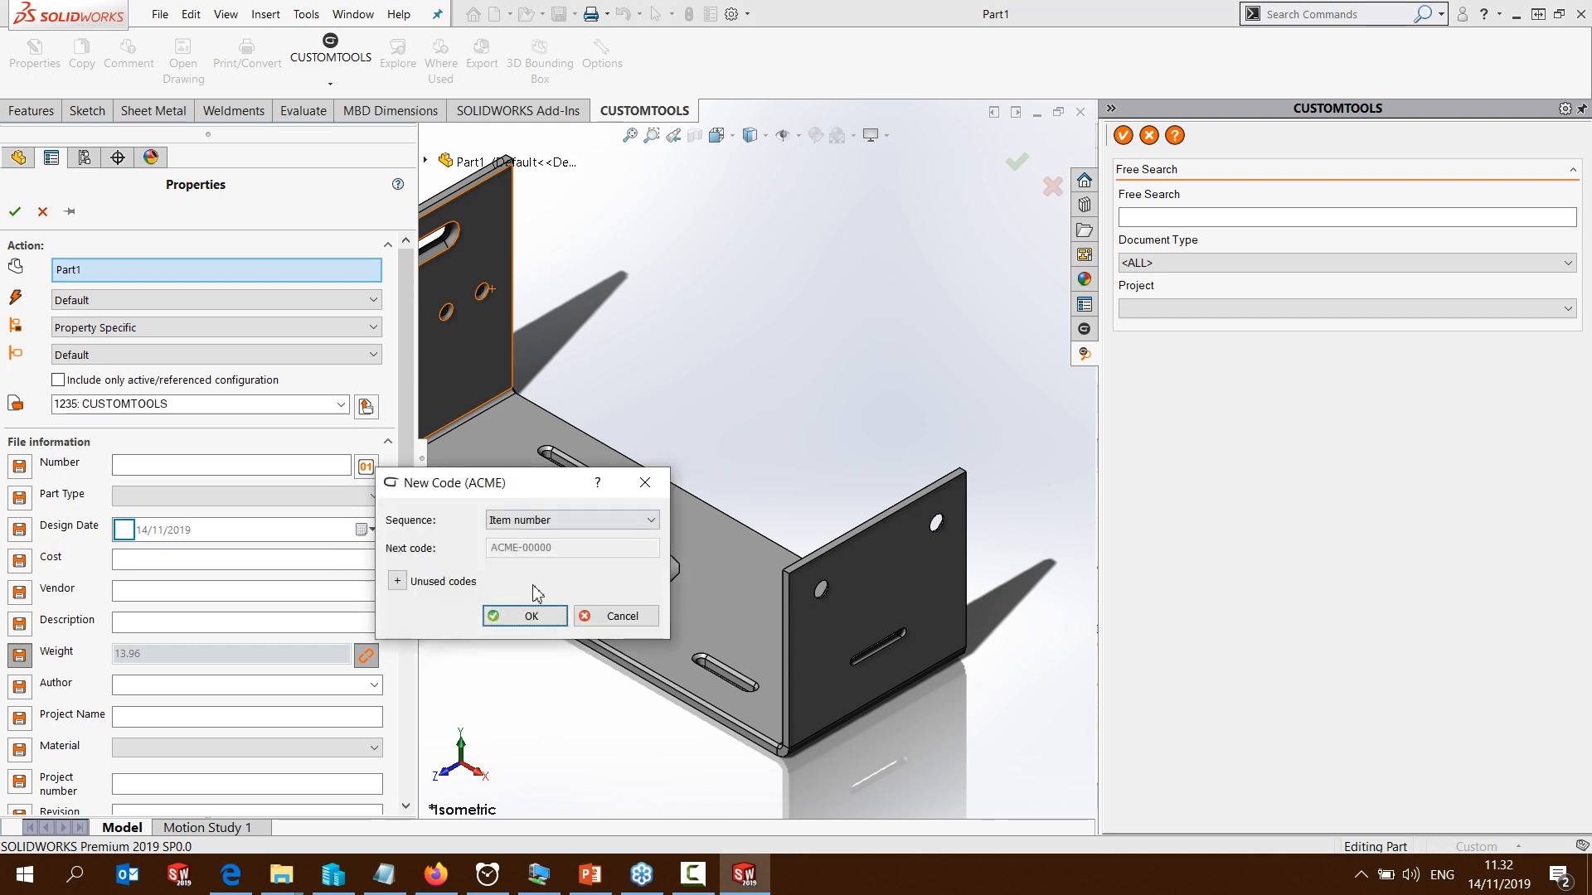
click(527, 617)
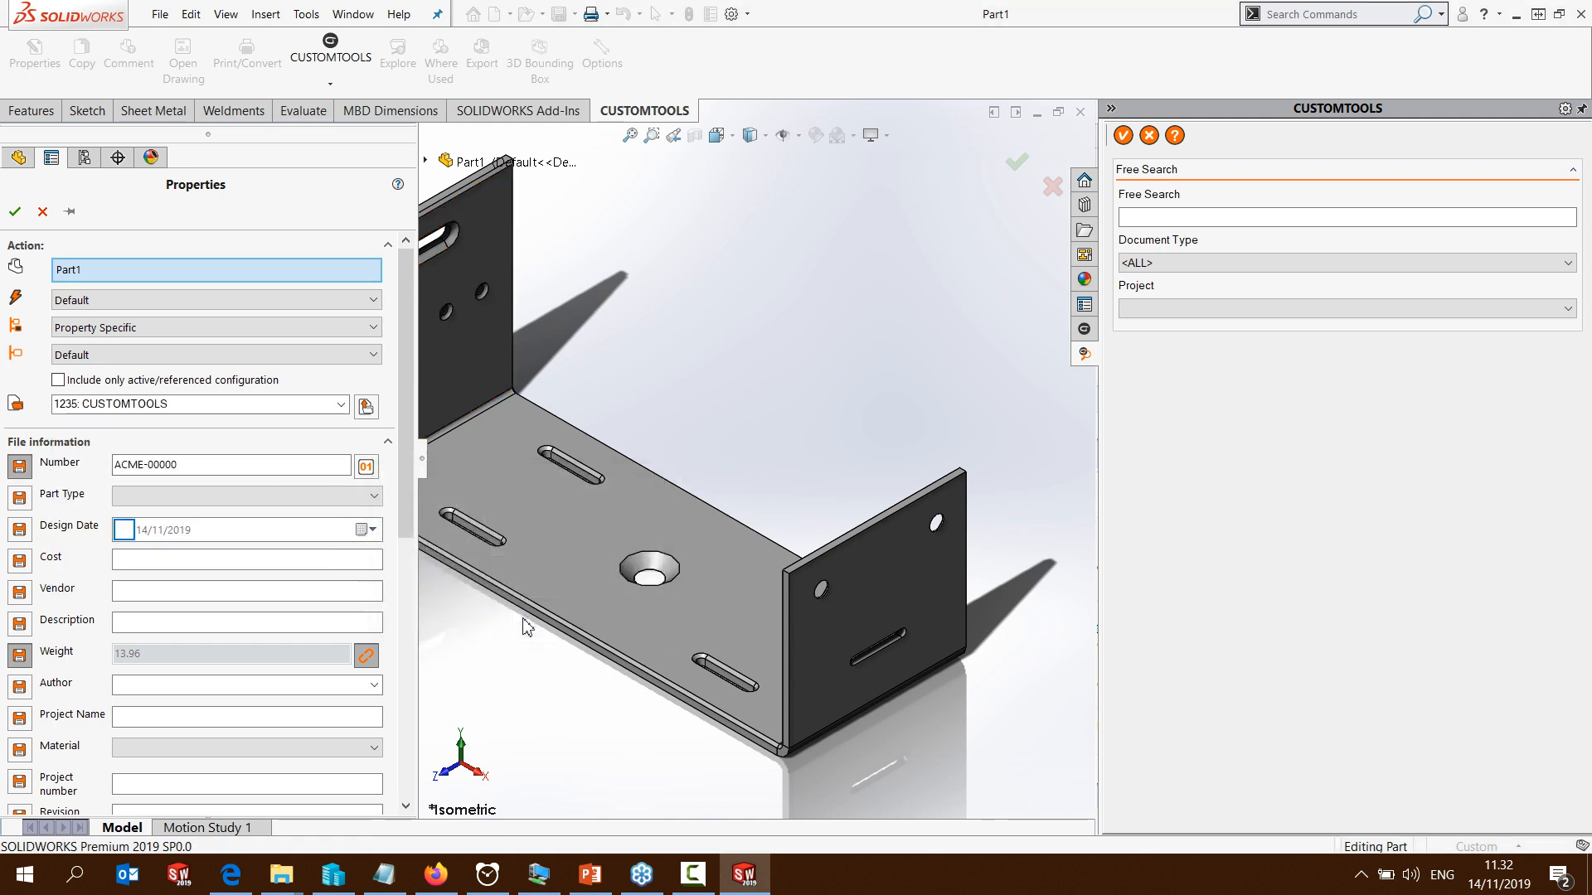
click(14, 213)
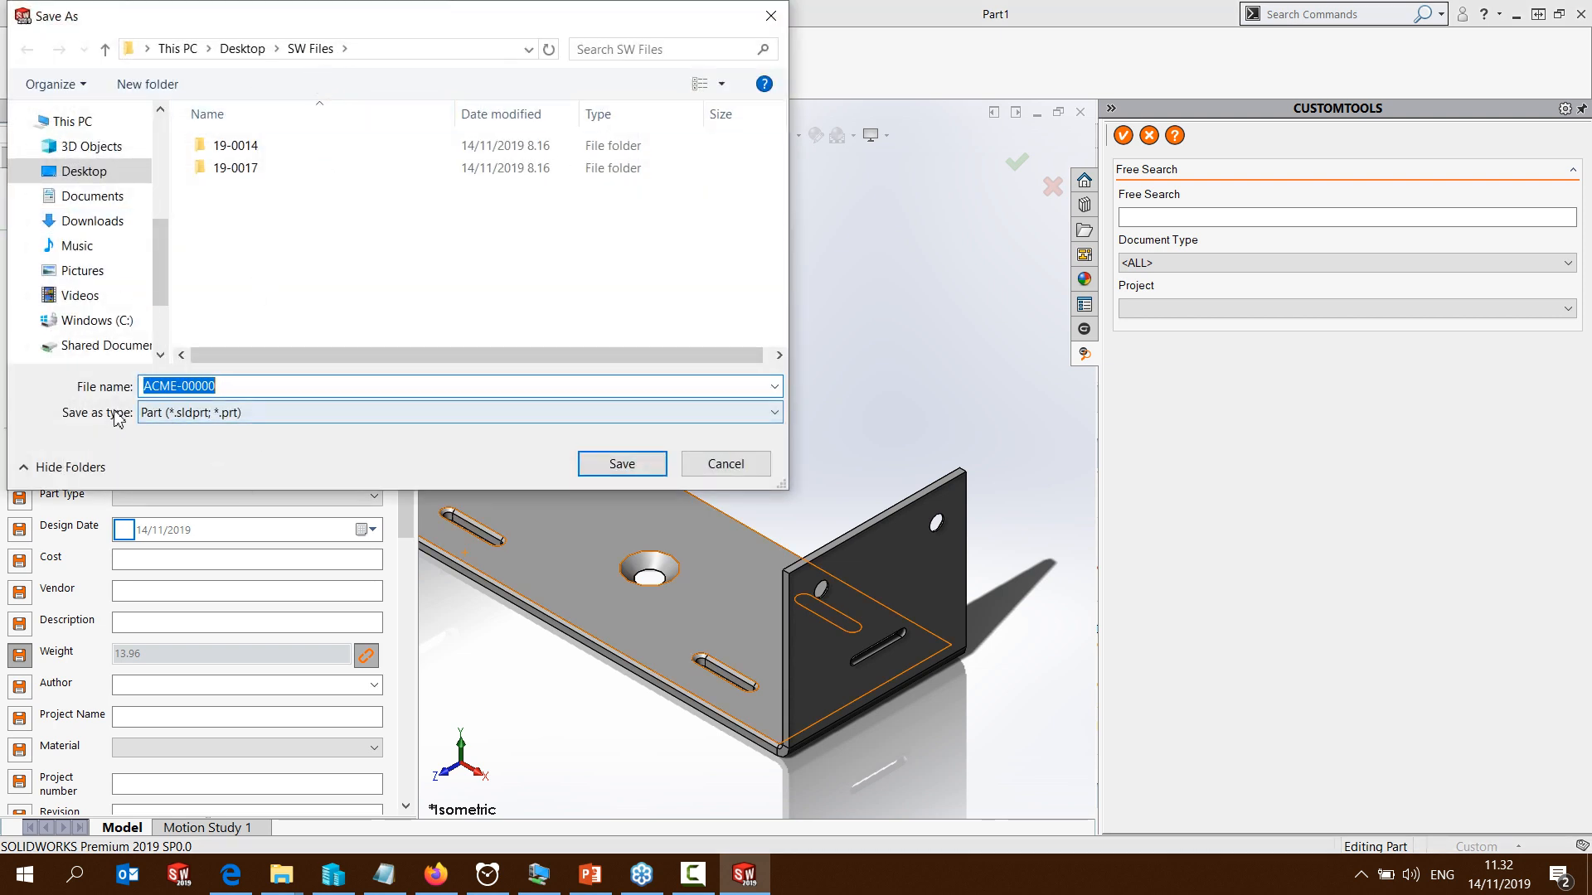
click(623, 469)
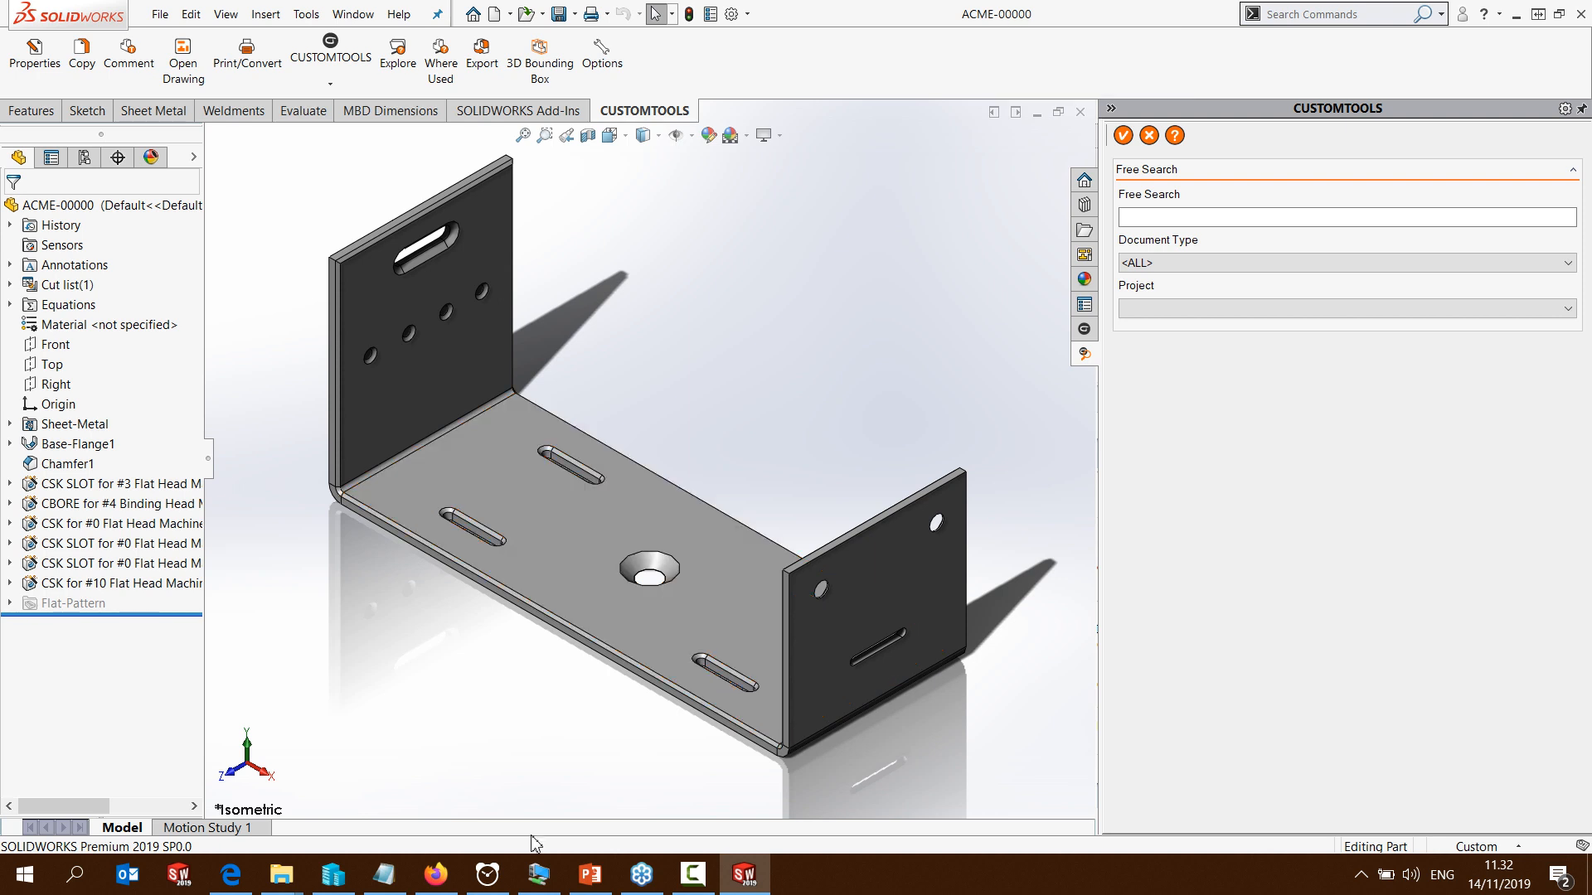
Switch to the ATR 215 virtual machine, close the SOLIDWORKS welcome window and create a new empty part
click(540, 887)
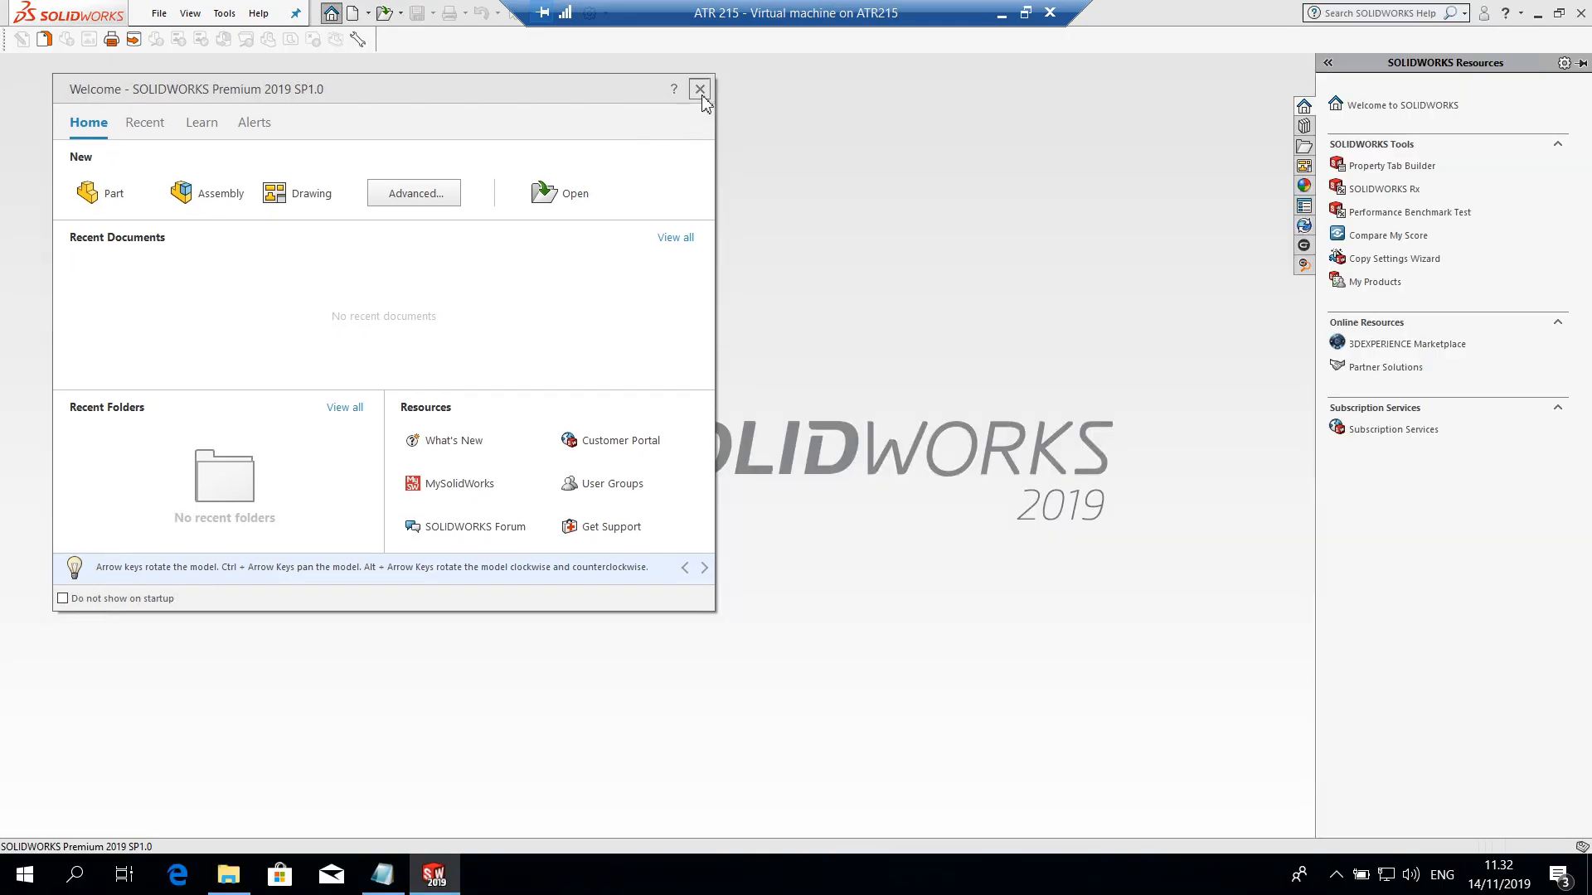
click(703, 96)
click(157, 16)
click(166, 40)
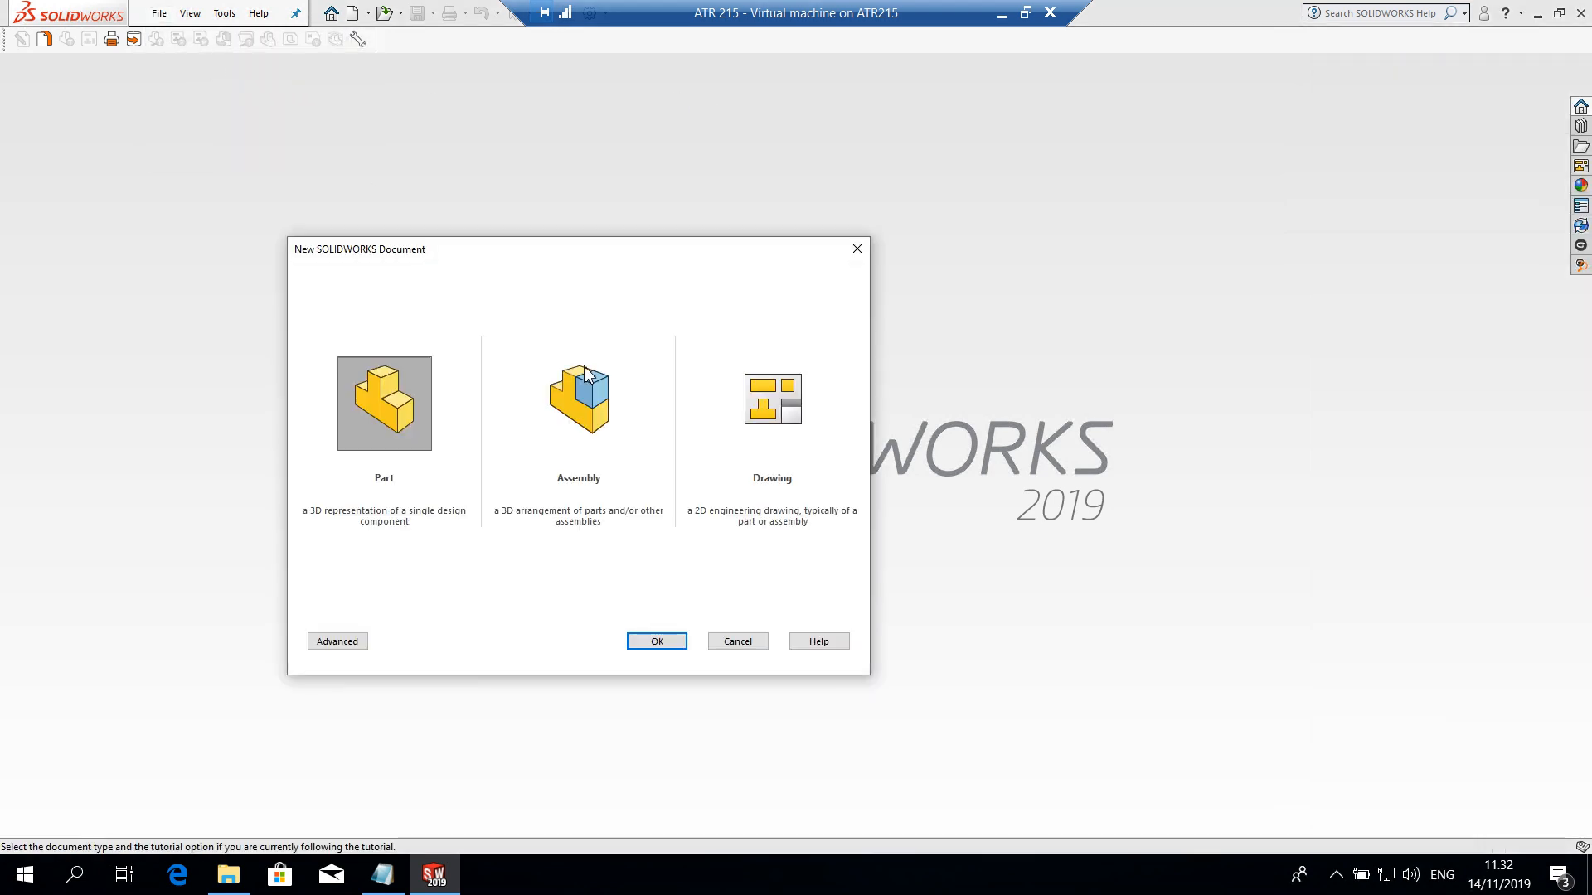
click(665, 641)
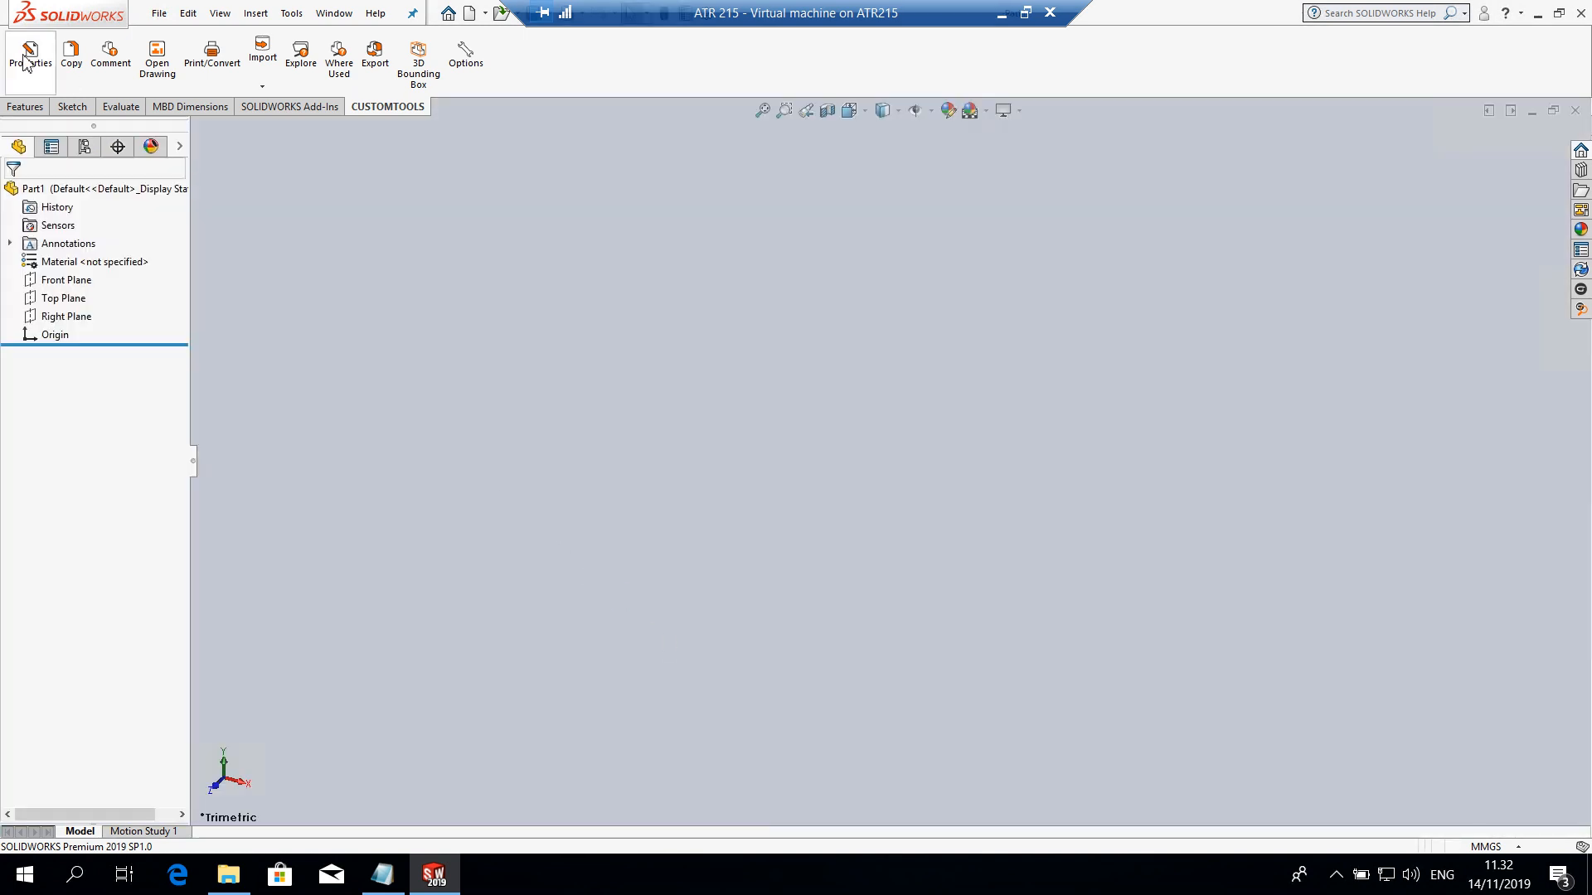
Assign the new part to project 1235: CUSTOMTOOLS in its CUSTOMTOOLS properties and generate its number from the Item number sequence
click(27, 62)
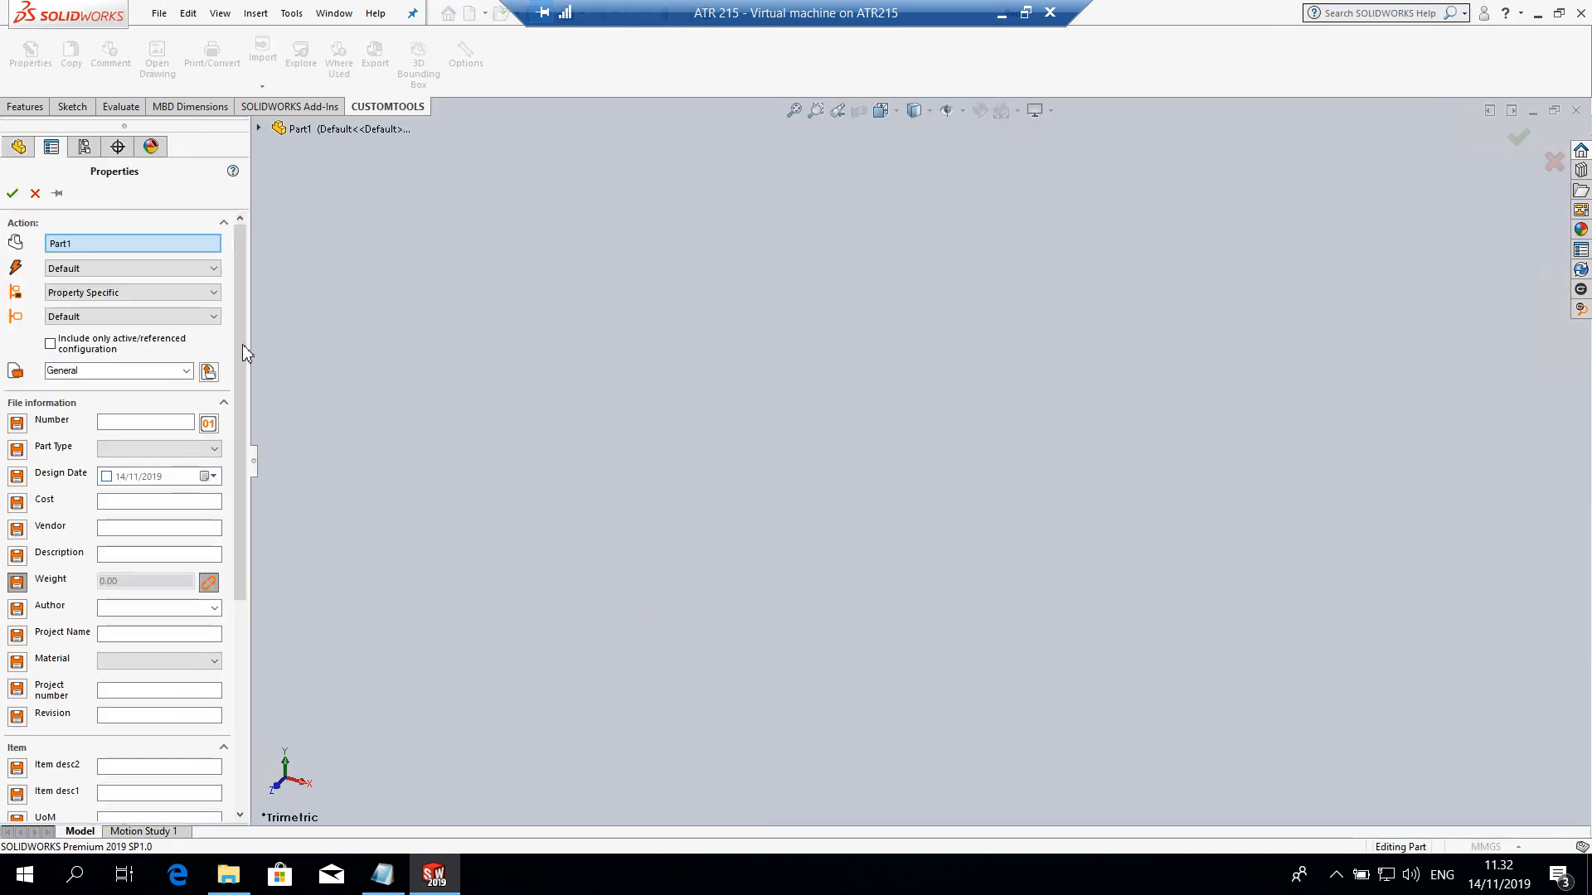
click(185, 371)
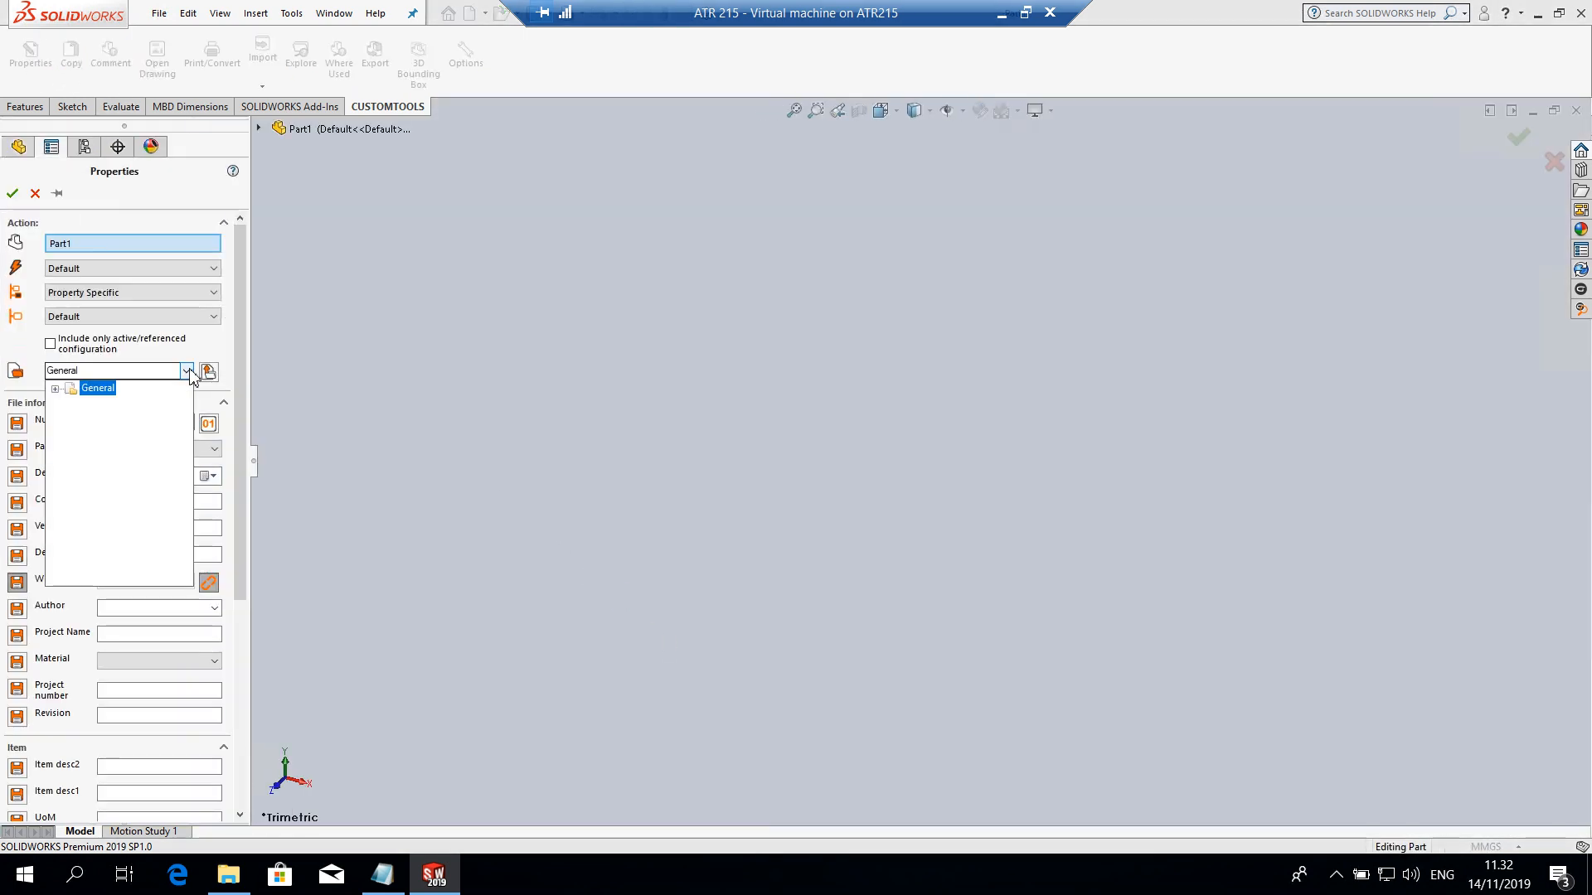
click(55, 388)
click(109, 405)
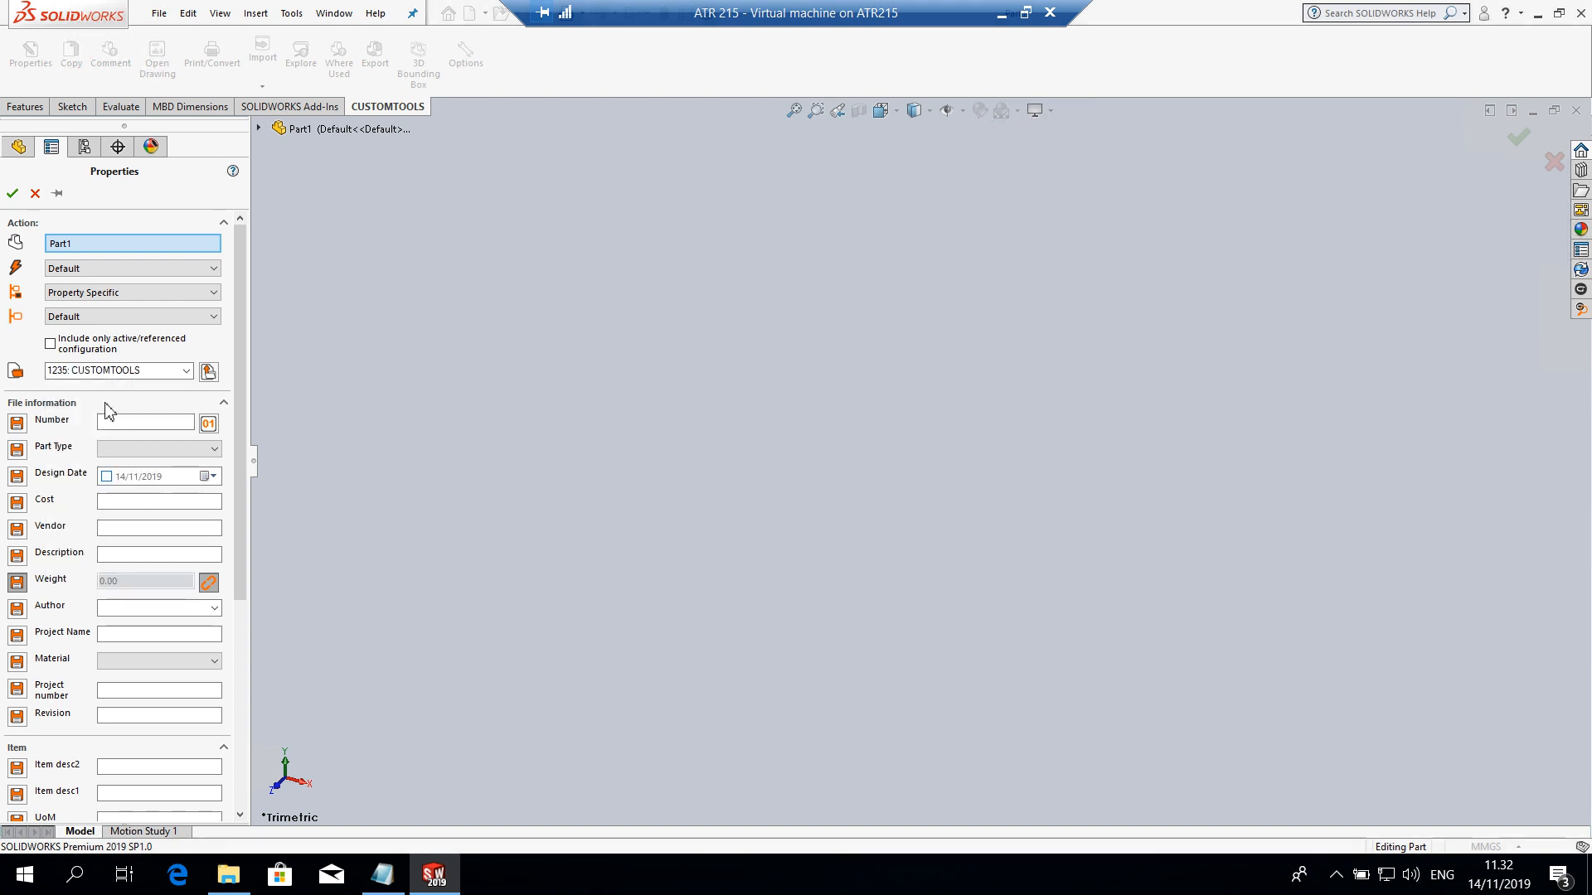
click(208, 424)
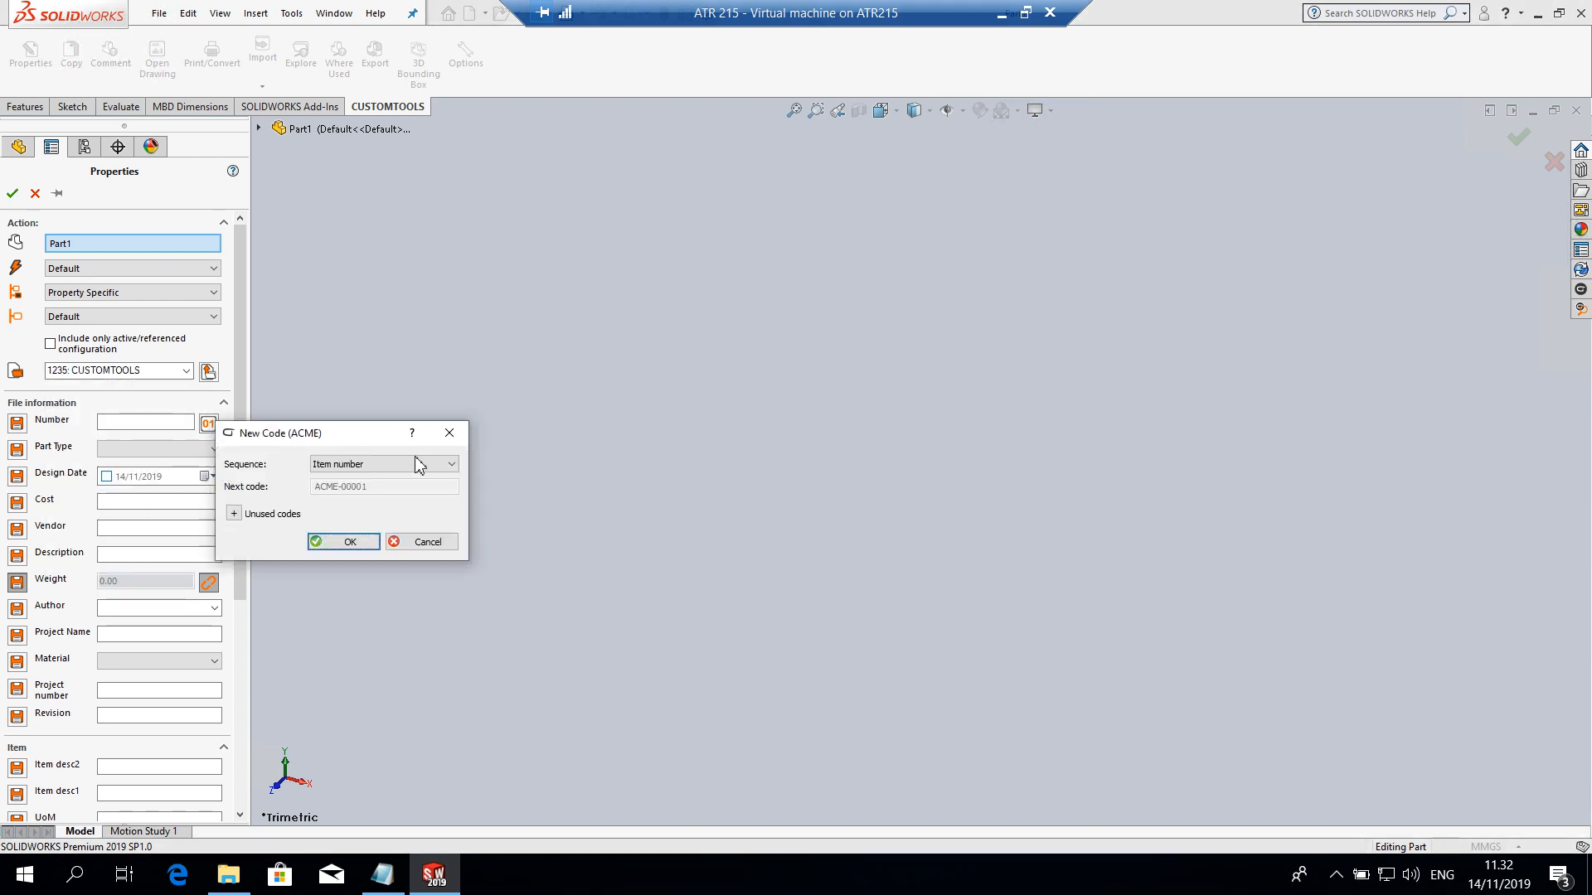
click(348, 544)
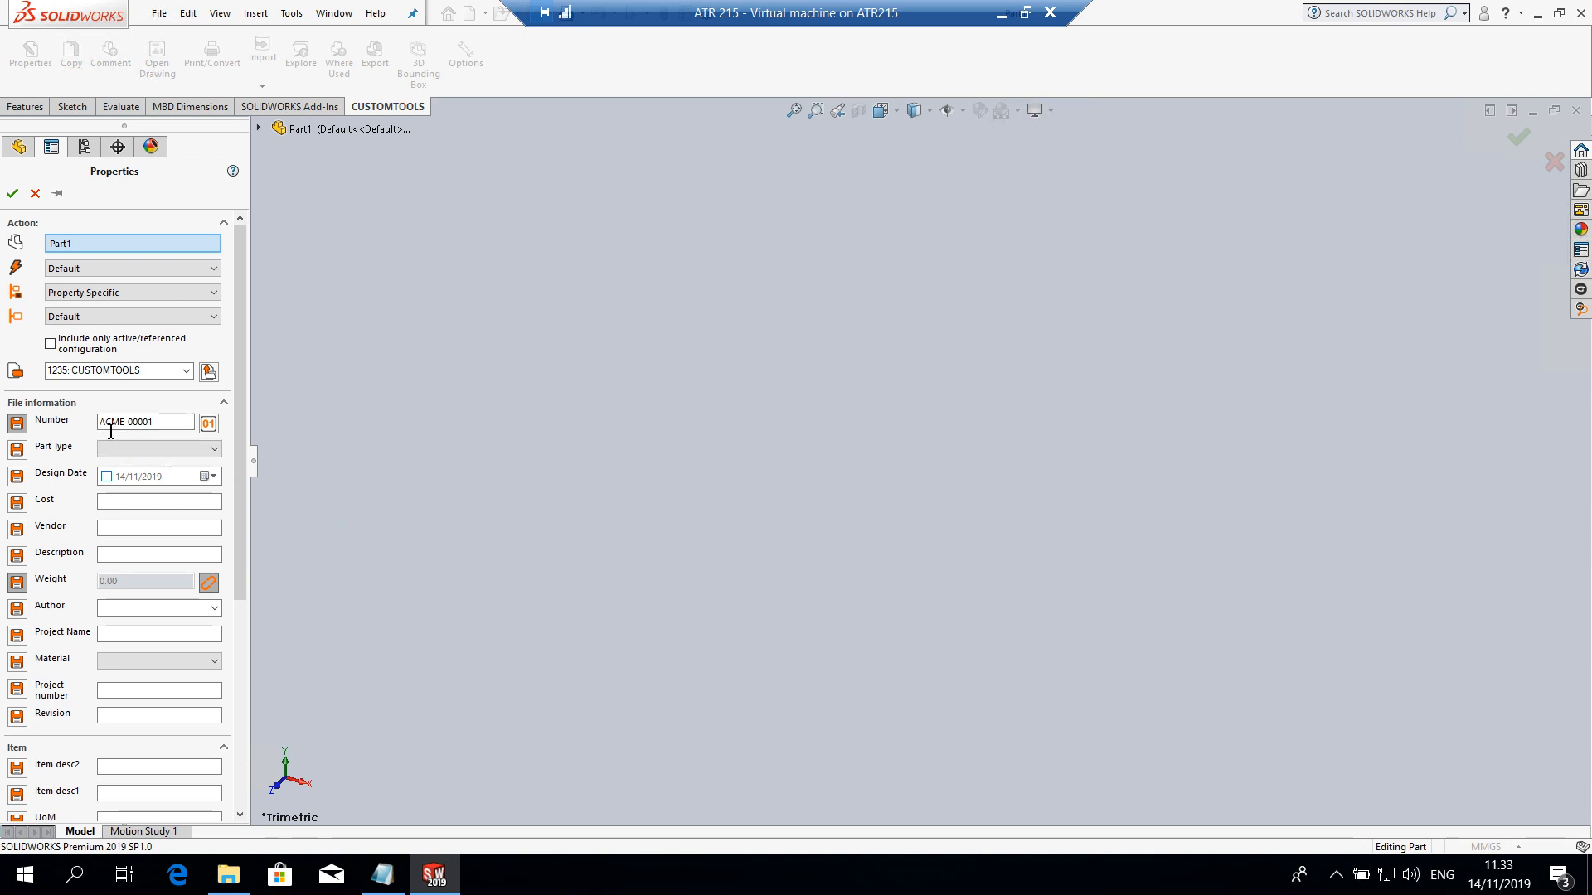
Move the ATR 215 virtual machine's connection bar aside and minimize the session to return to the host's SOLIDWORKS
drag(753, 12, 517, 11)
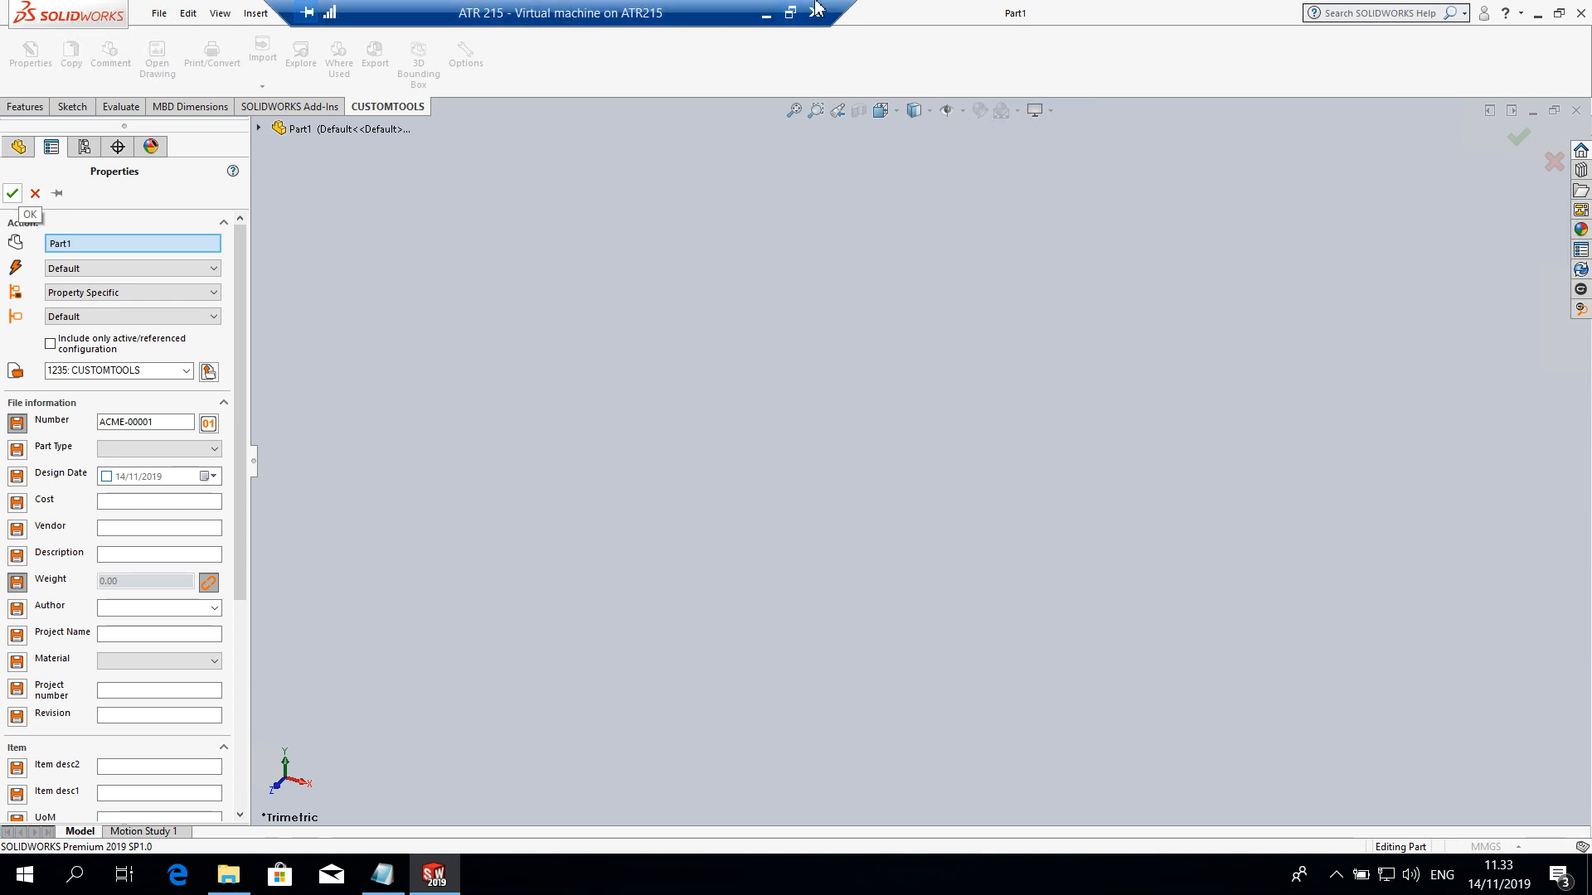
click(766, 13)
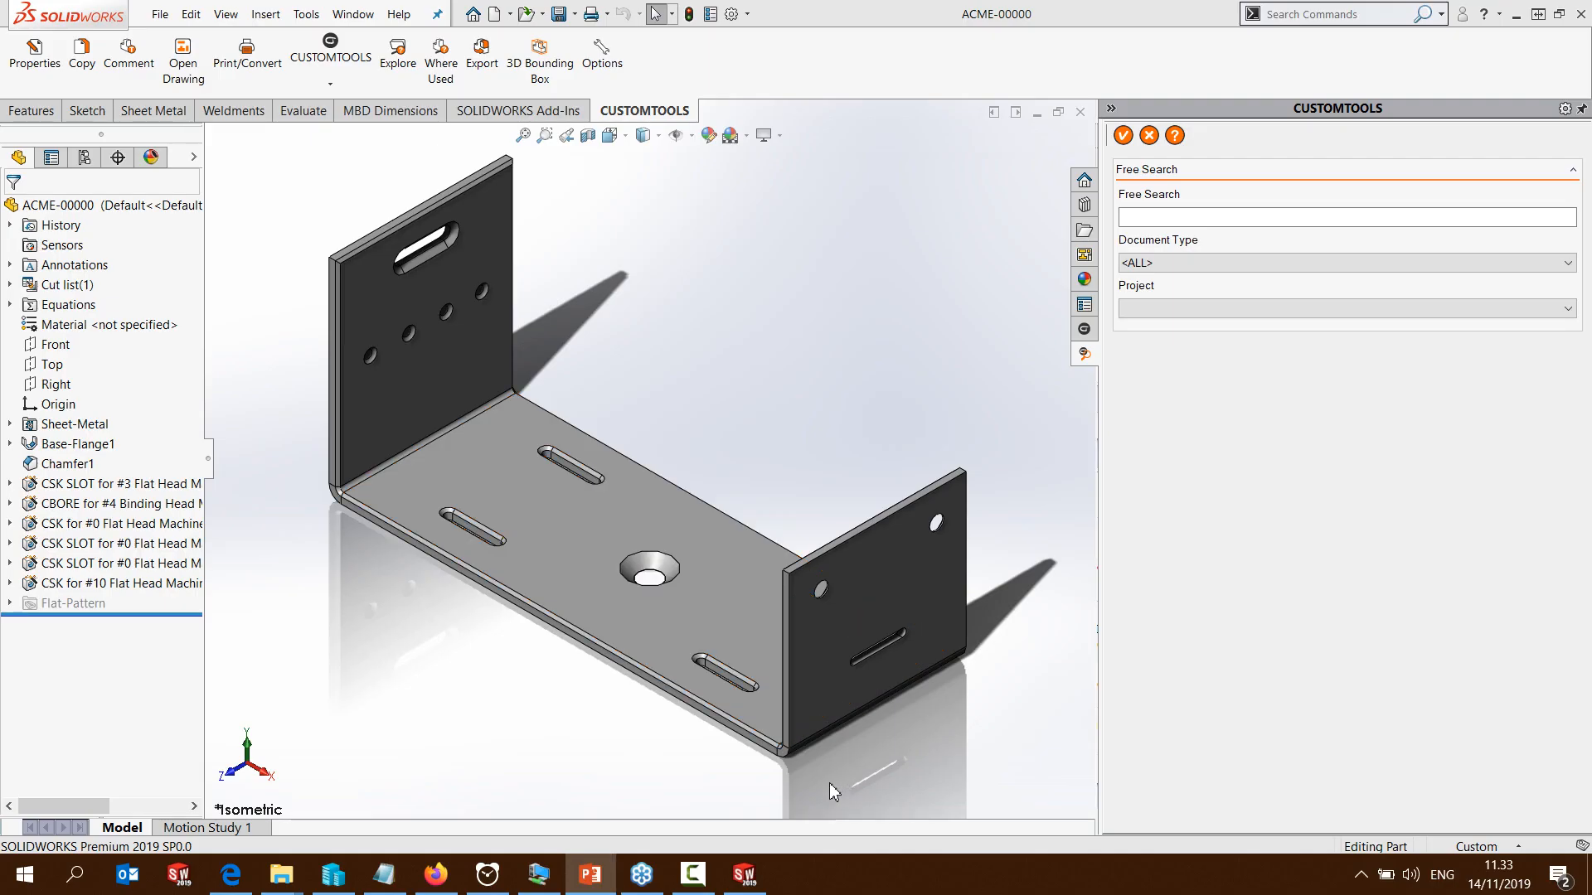
Check the elapsed time on the Alarms & Clock stopwatch and switch to the PowerPoint slide show
click(491, 879)
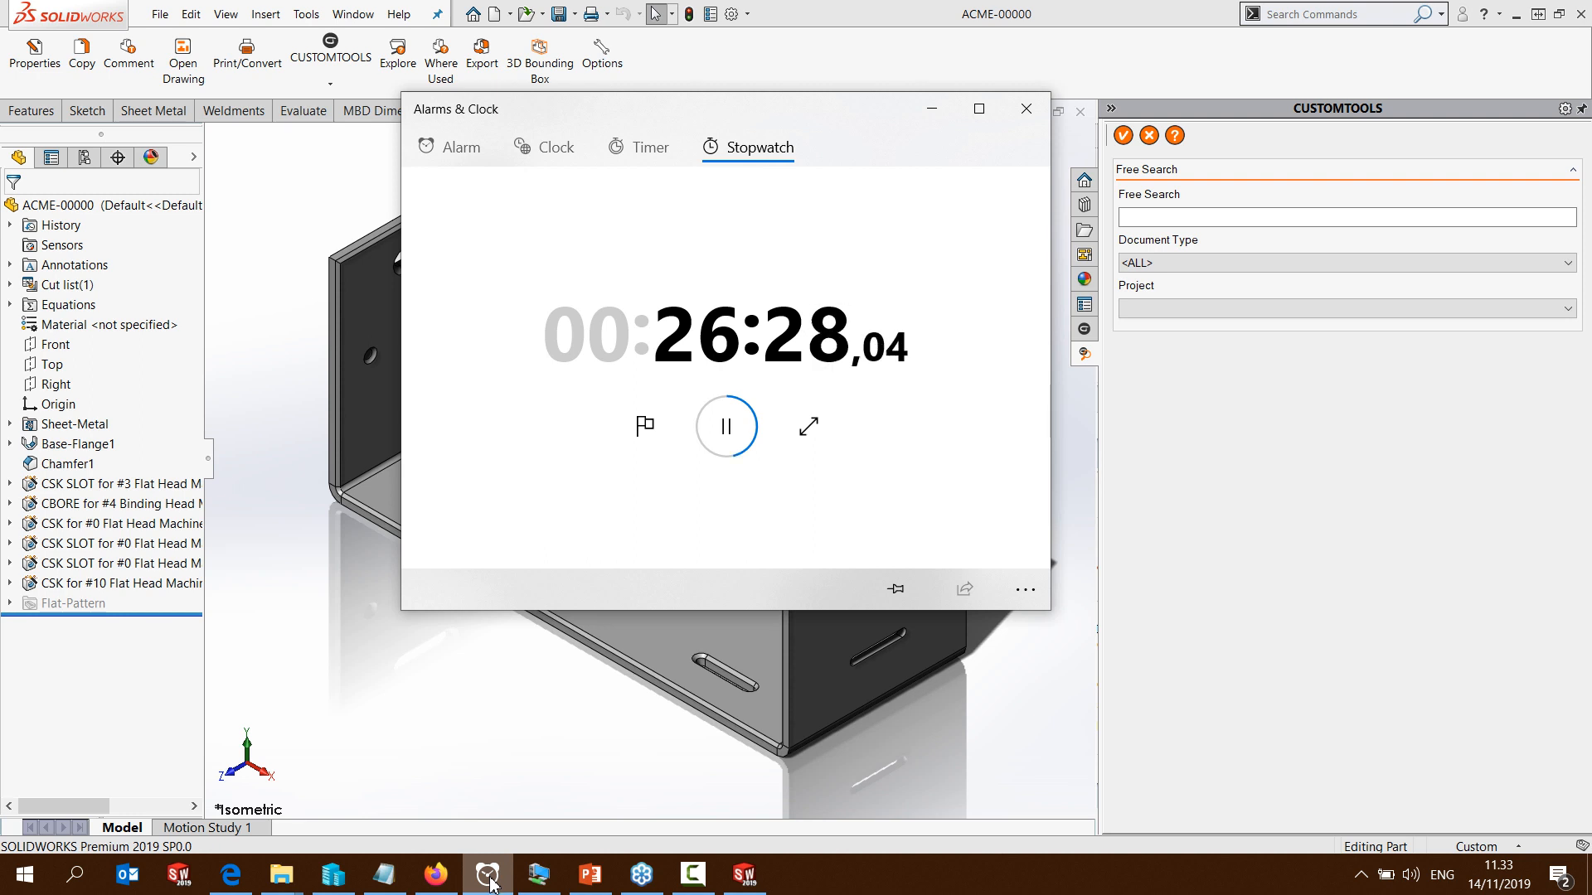
click(590, 882)
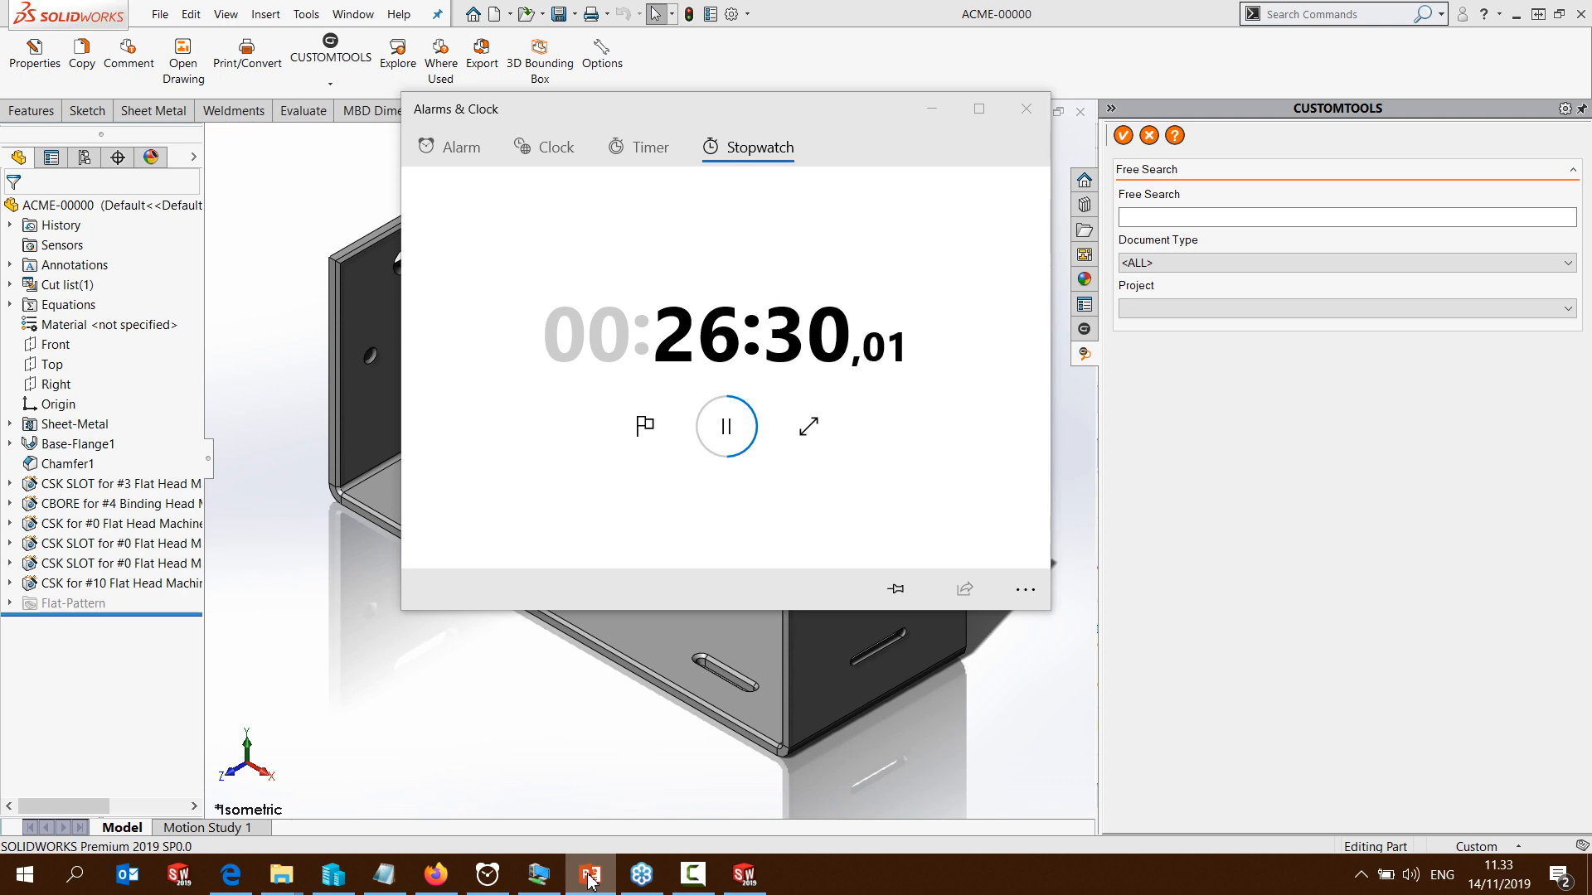
click(588, 876)
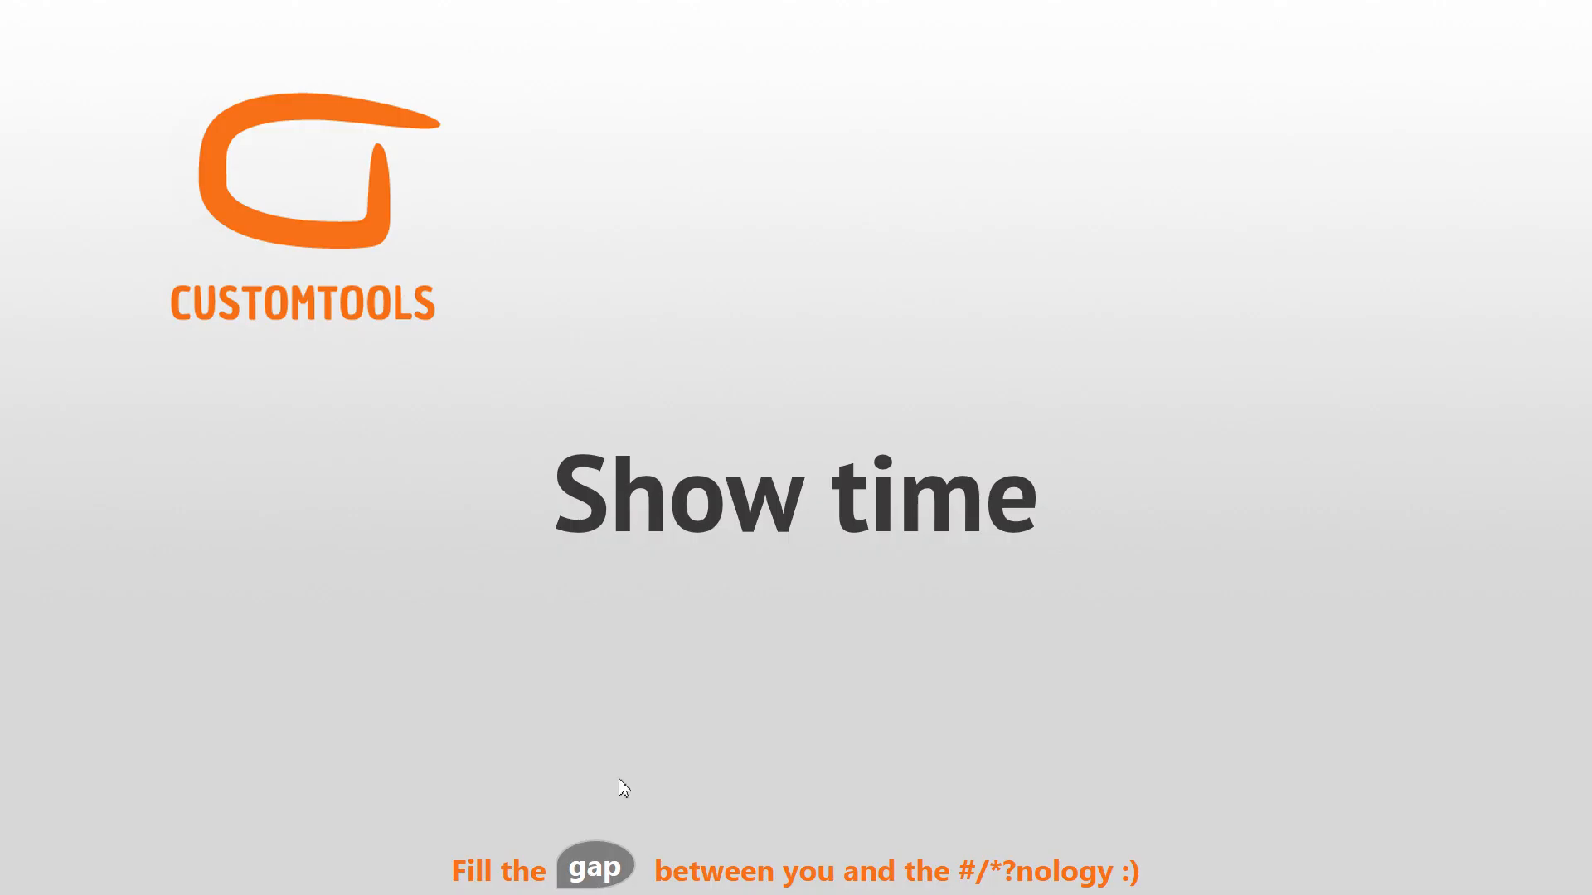